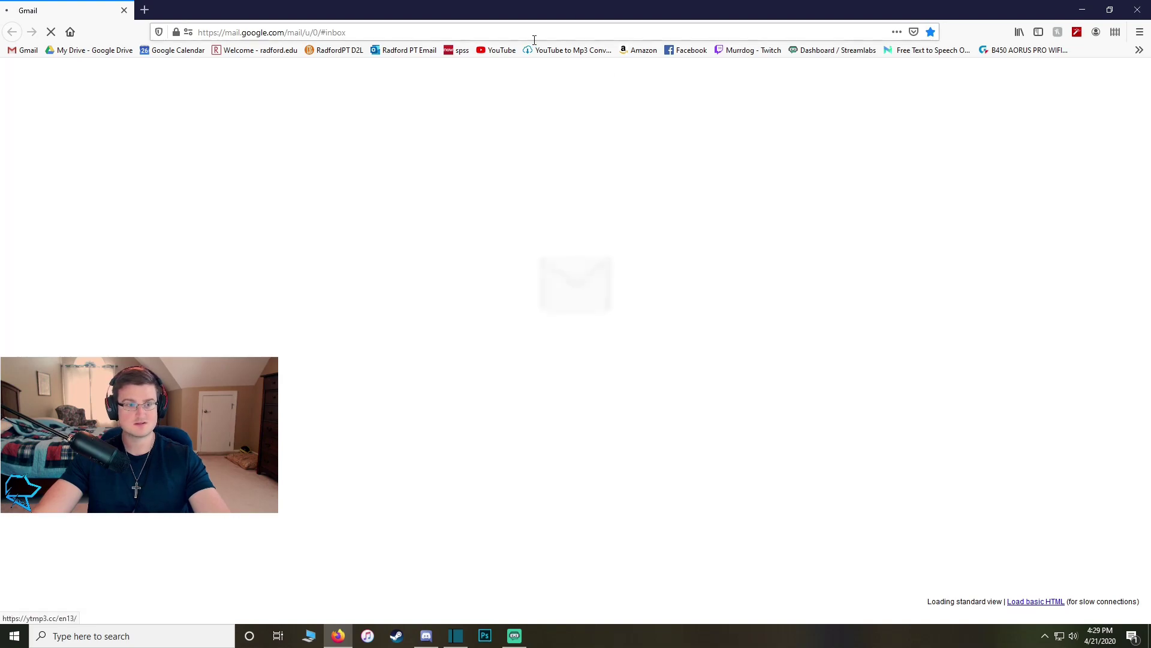
Step: Open a new browser tab and close the Gmail tab
{"action": "left_click", "coordinate": [516, 33]}
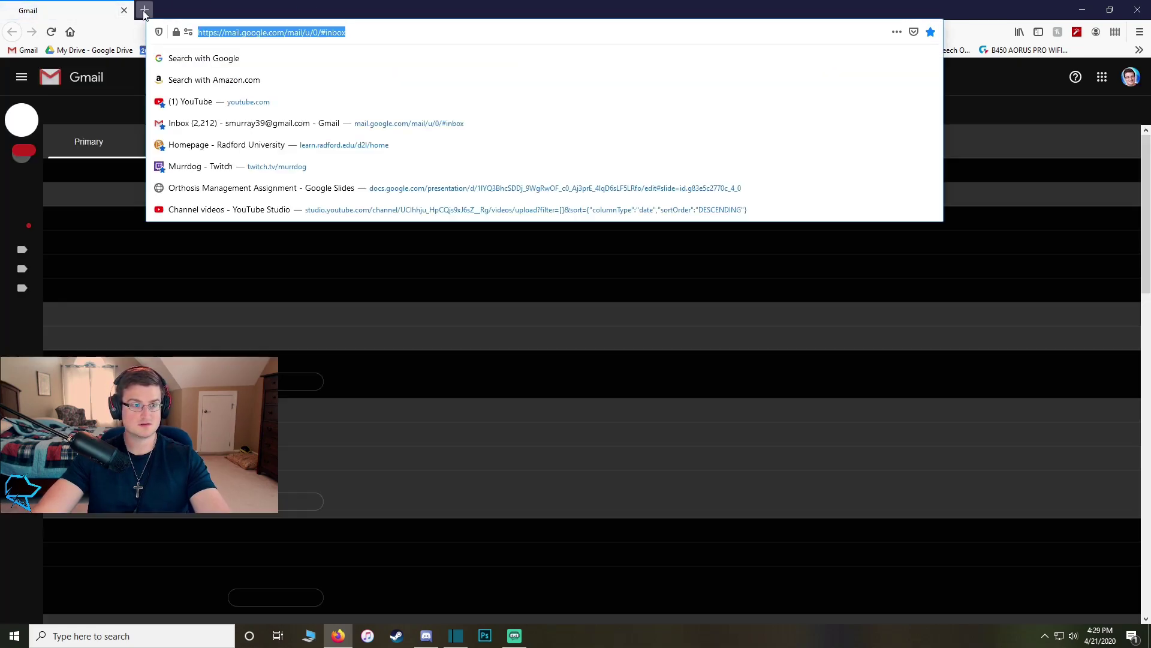
{"action": "left_click", "coordinate": [144, 10]}
{"action": "left_click", "coordinate": [124, 10]}
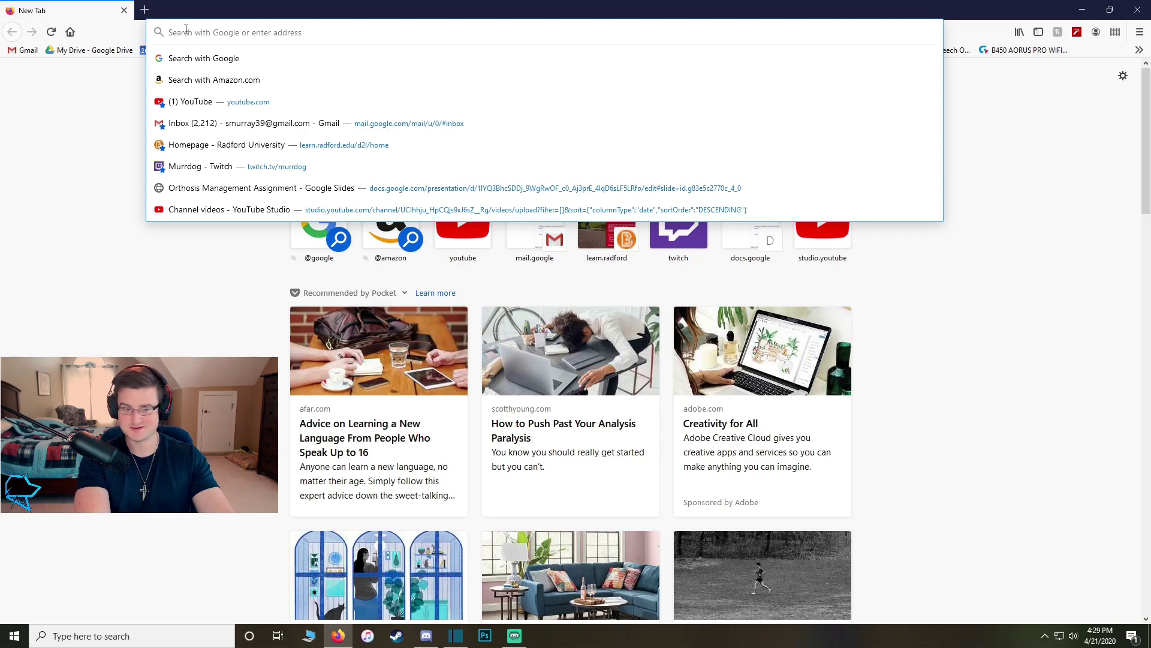
Step: Search Google for pcpartpicker and open the PCPartPicker website from the results
{"action": "type", "text": "pc"}
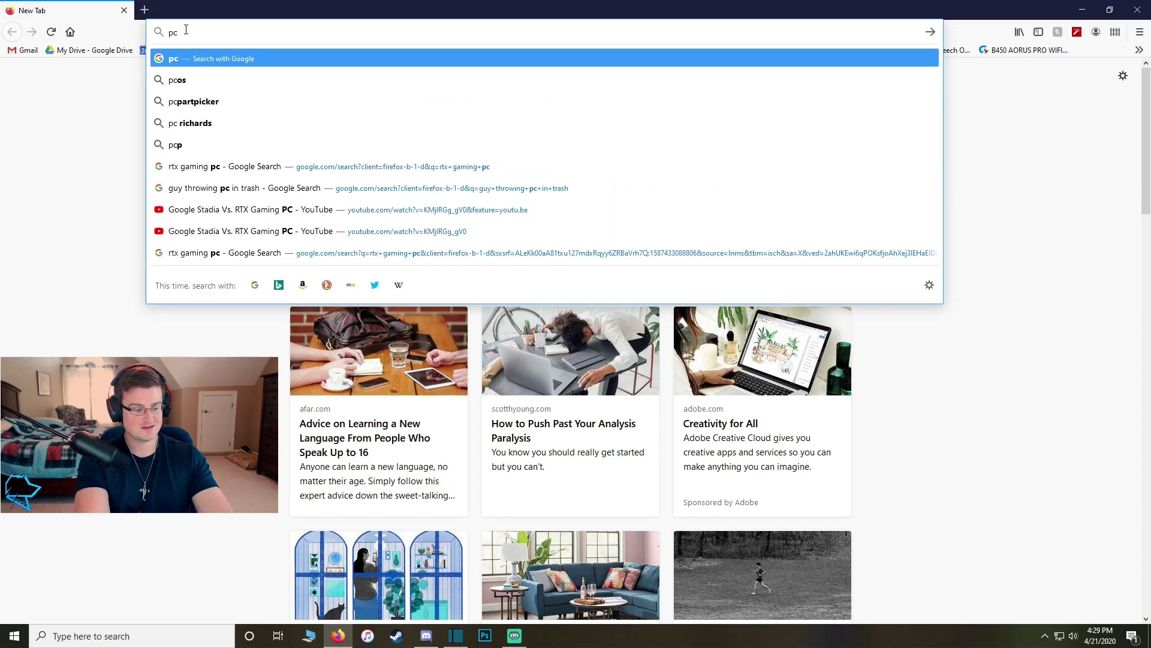
{"action": "type", "text": "partpicker"}
{"action": "key", "text": "Return"}
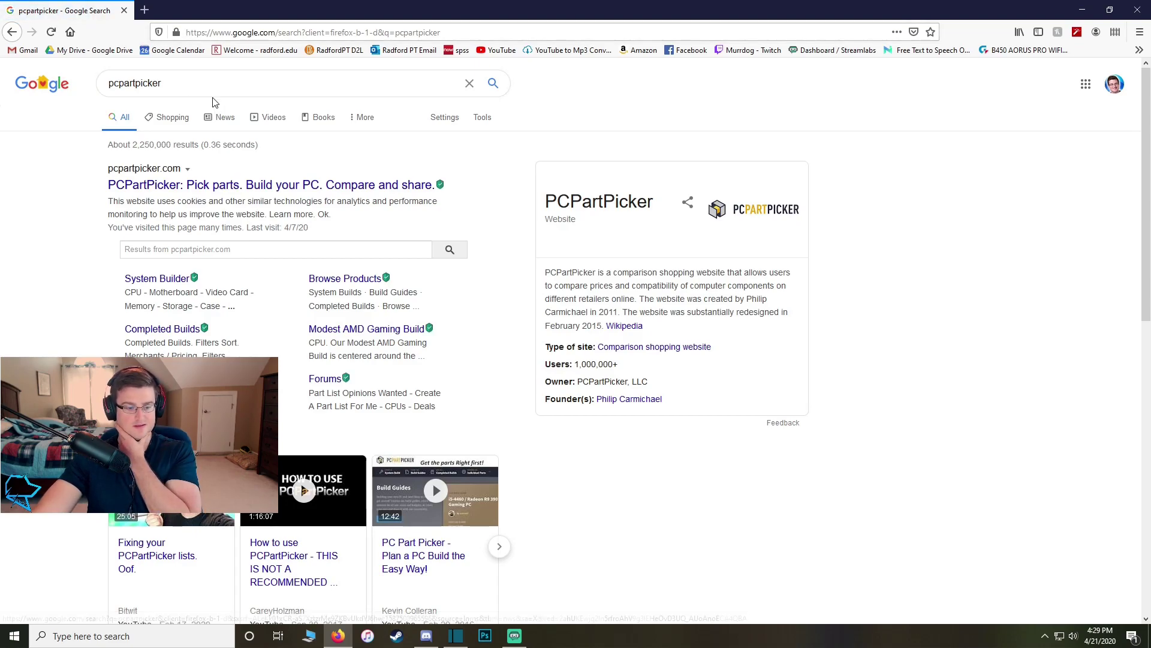
{"action": "left_click", "coordinate": [267, 192]}
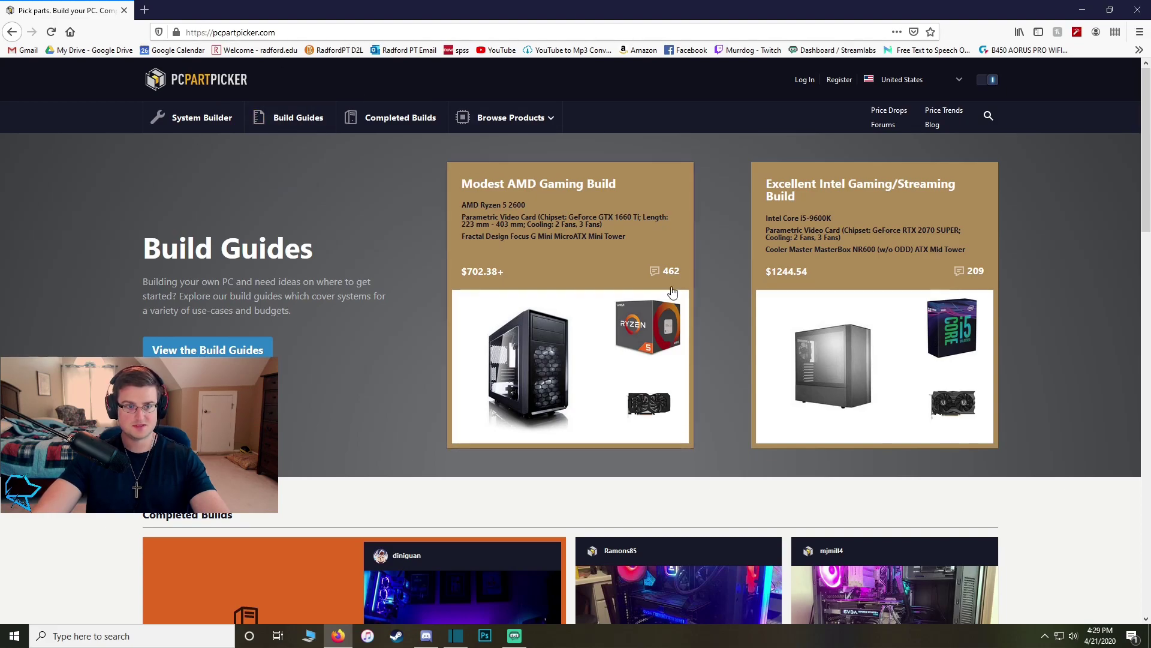
Step: Open the System Builder and look over its list of component categories
{"action": "left_click", "coordinate": [188, 120]}
{"action": "scroll", "coordinate": [604, 324], "scroll_direction": "down", "scroll_amount": 5}
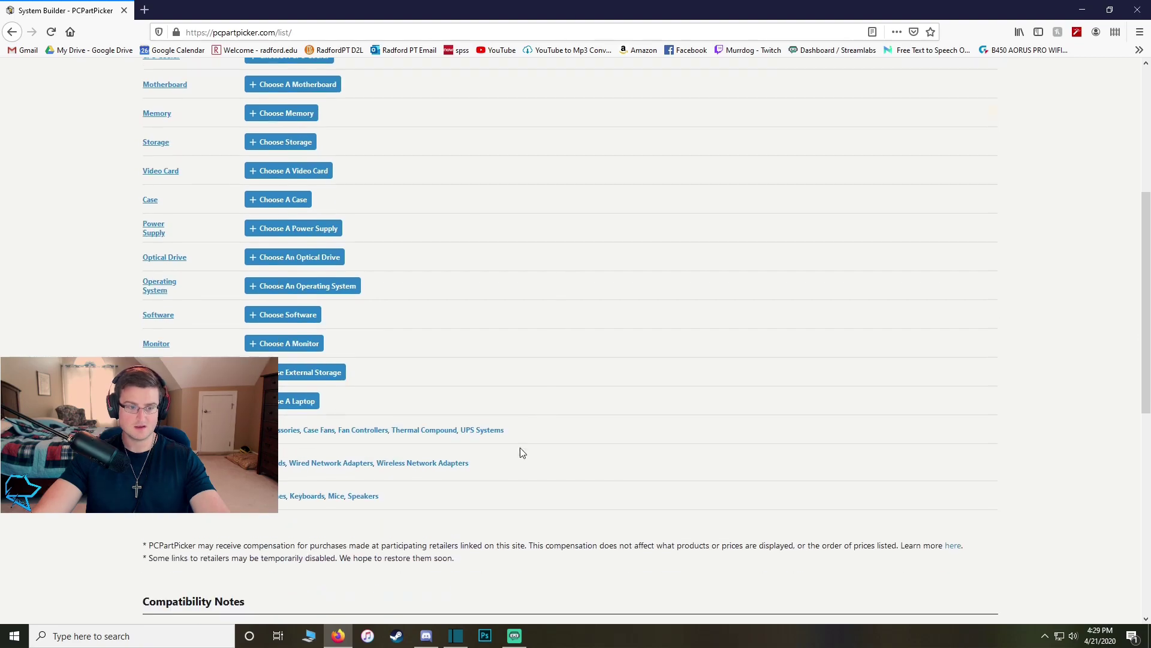
{"action": "scroll", "coordinate": [411, 398], "scroll_direction": "up", "scroll_amount": 3}
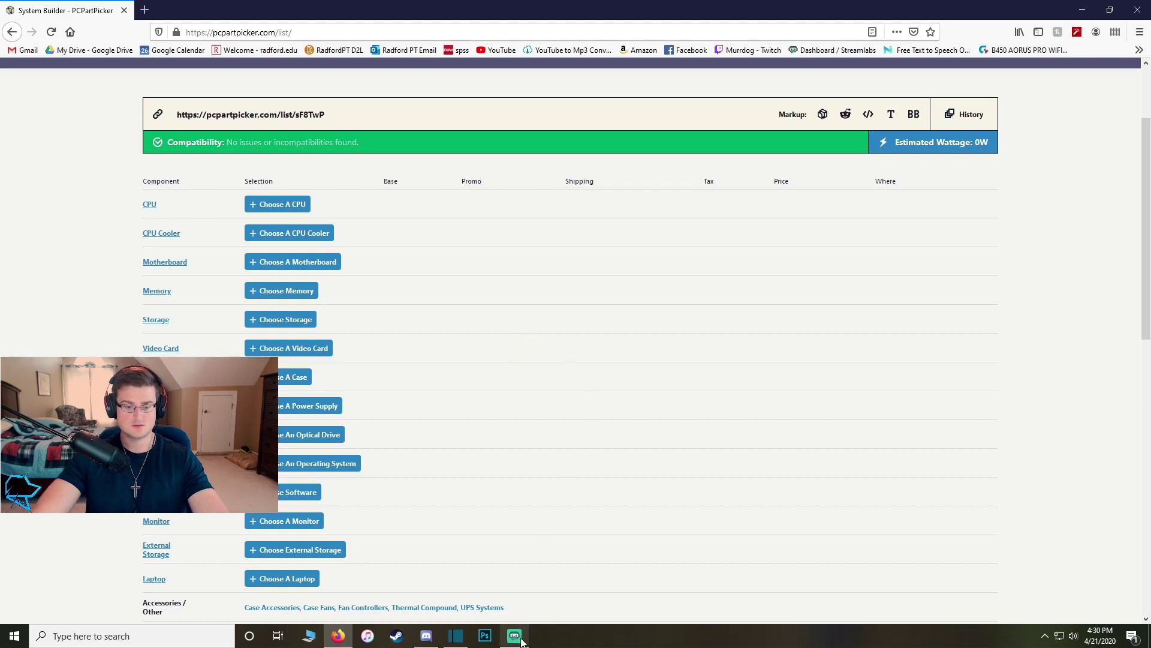
Step: Switch to Streamlabs OBS, unlock the webcam sources and shrink the webcam overlay to less than half its width
{"action": "mouse_move", "coordinate": [521, 641]}
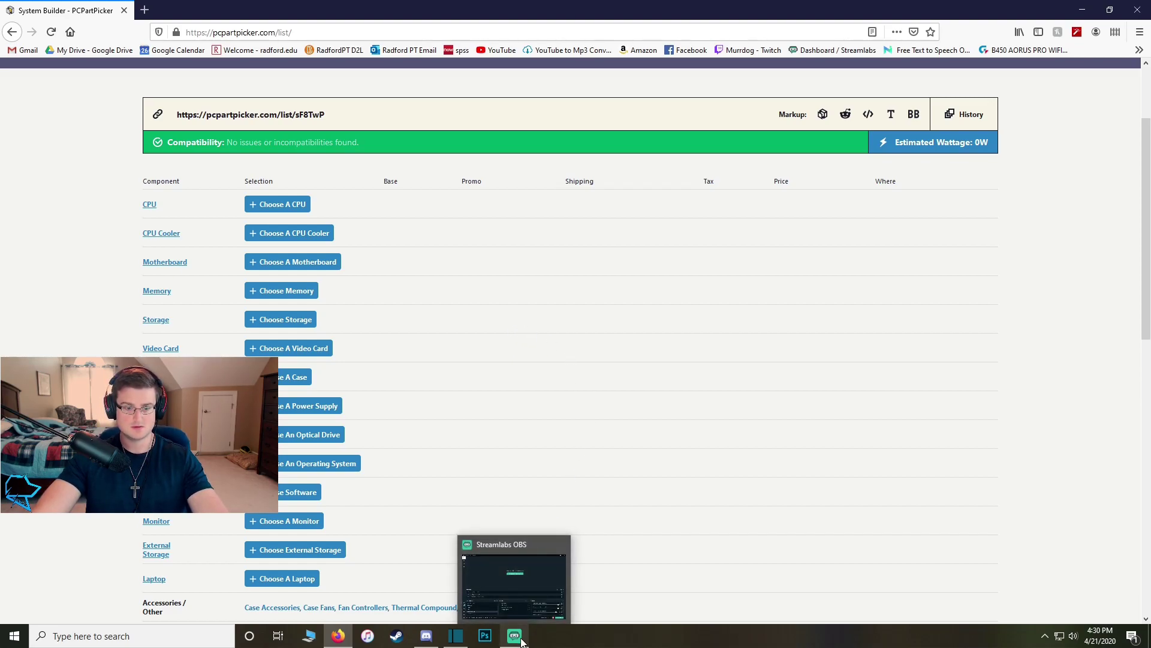
{"action": "left_click", "coordinate": [516, 637]}
{"action": "left_click", "coordinate": [486, 181]}
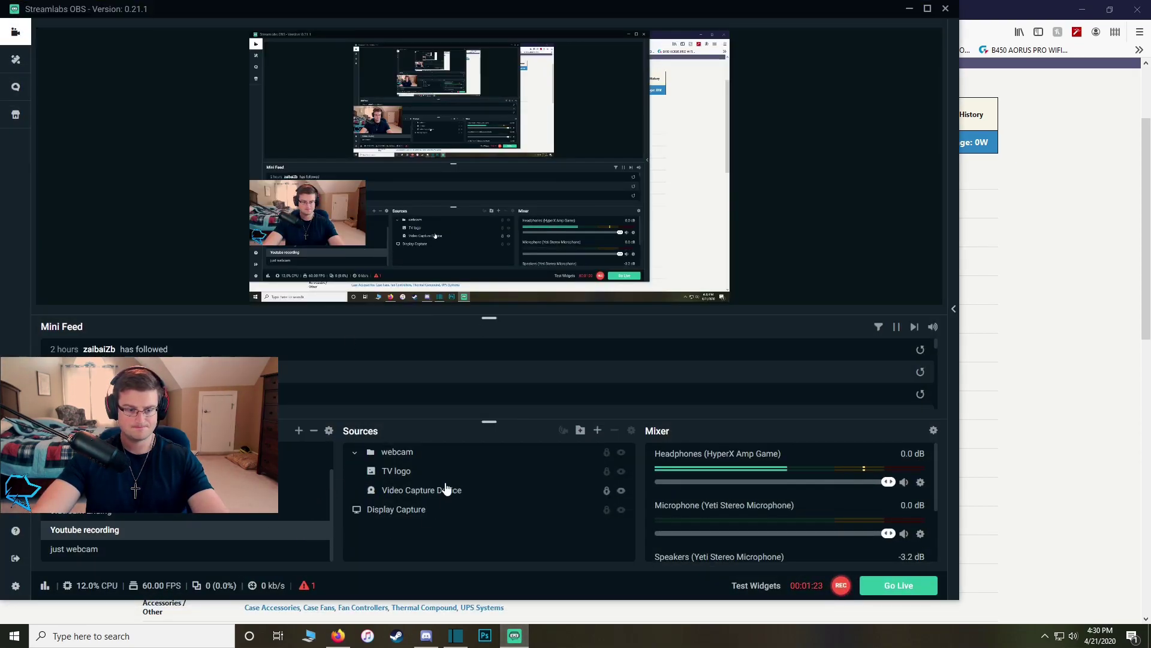
{"action": "left_click", "coordinate": [500, 492]}
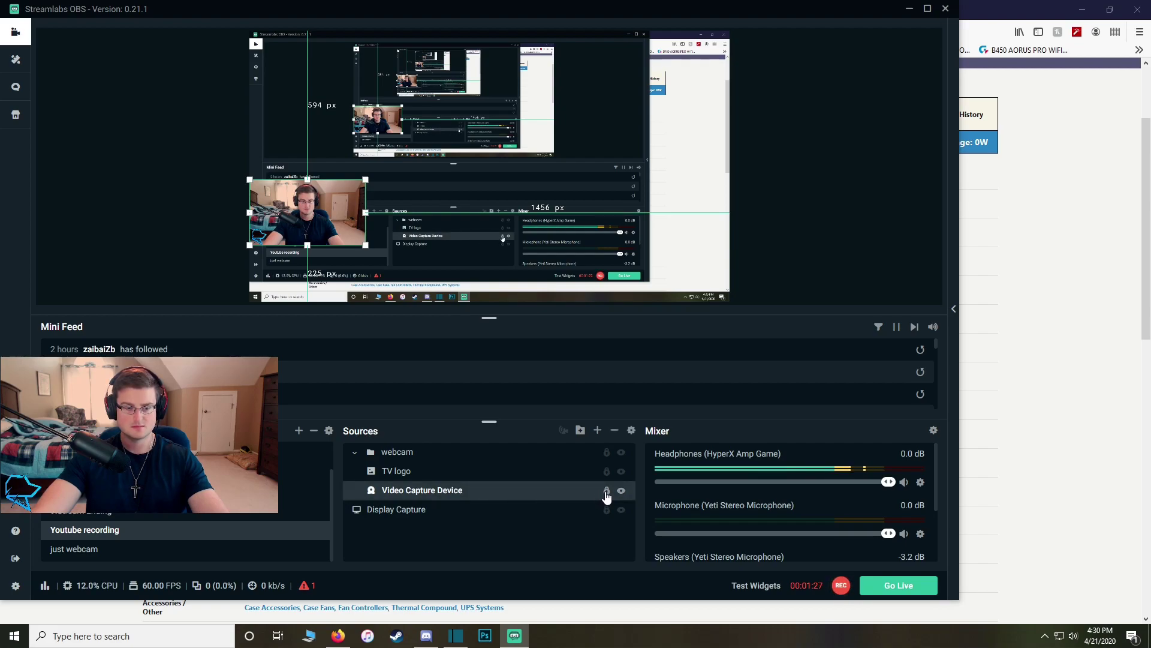
{"action": "left_click", "coordinate": [504, 456]}
{"action": "left_click_drag", "start_coordinate": [366, 244], "coordinate": [296, 207]}
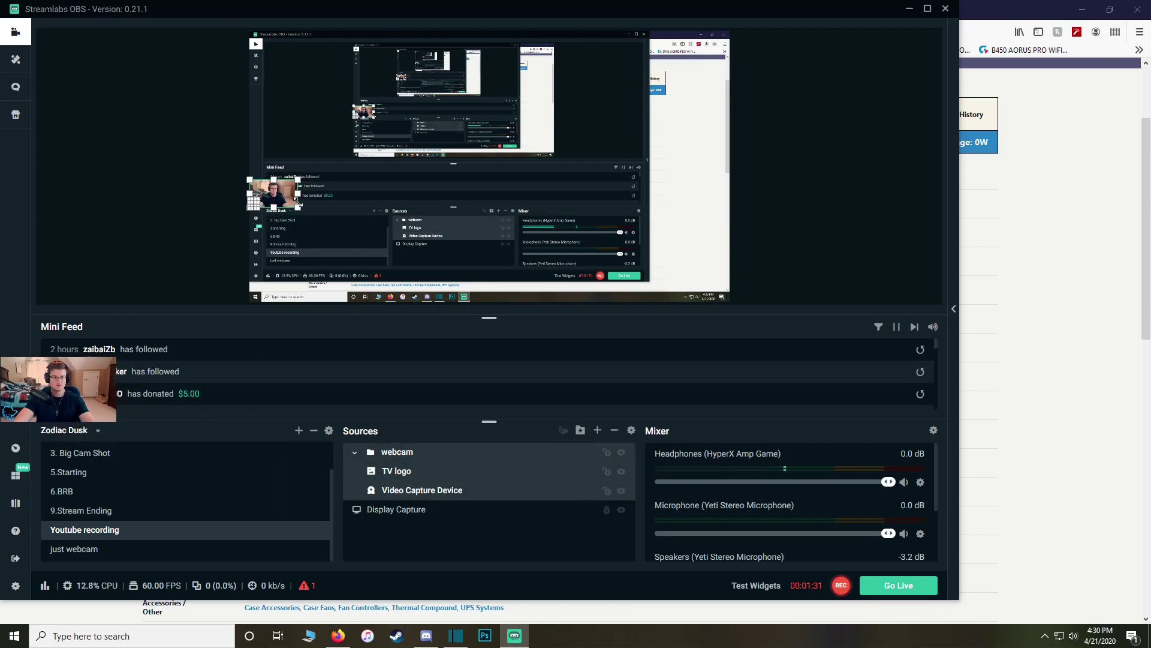
Step: Deselect the webcam overlay and switch back to the System Builder page in Firefox
{"action": "left_click", "coordinate": [330, 197]}
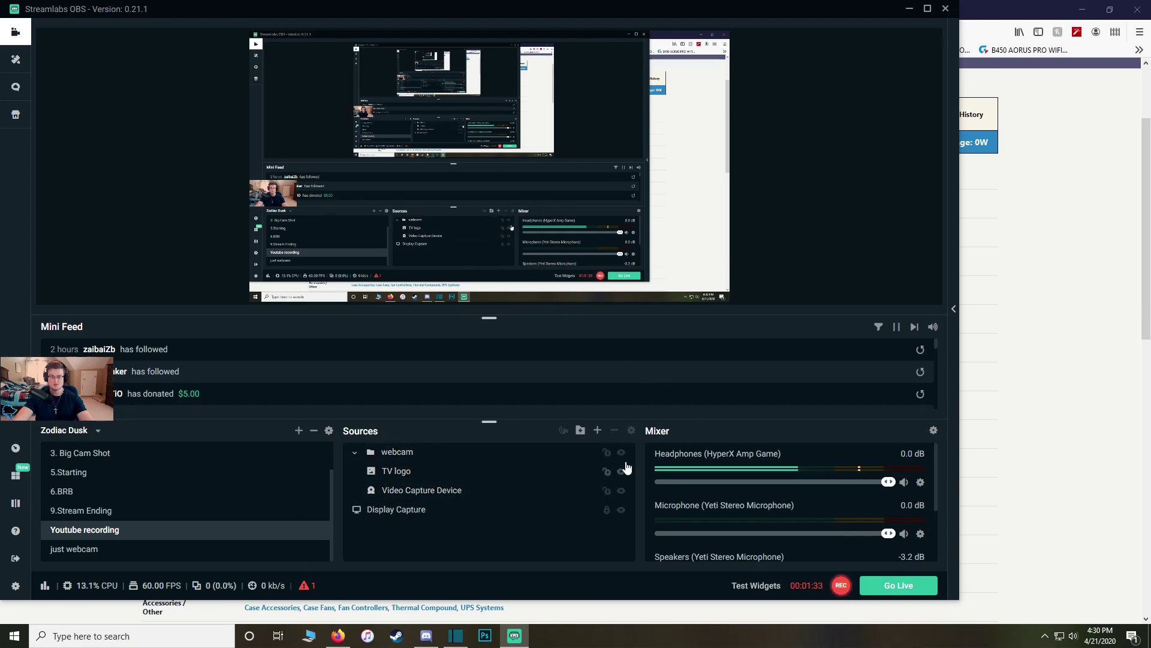
{"action": "right_click", "coordinate": [841, 190]}
{"action": "key", "text": "alt+Tab"}
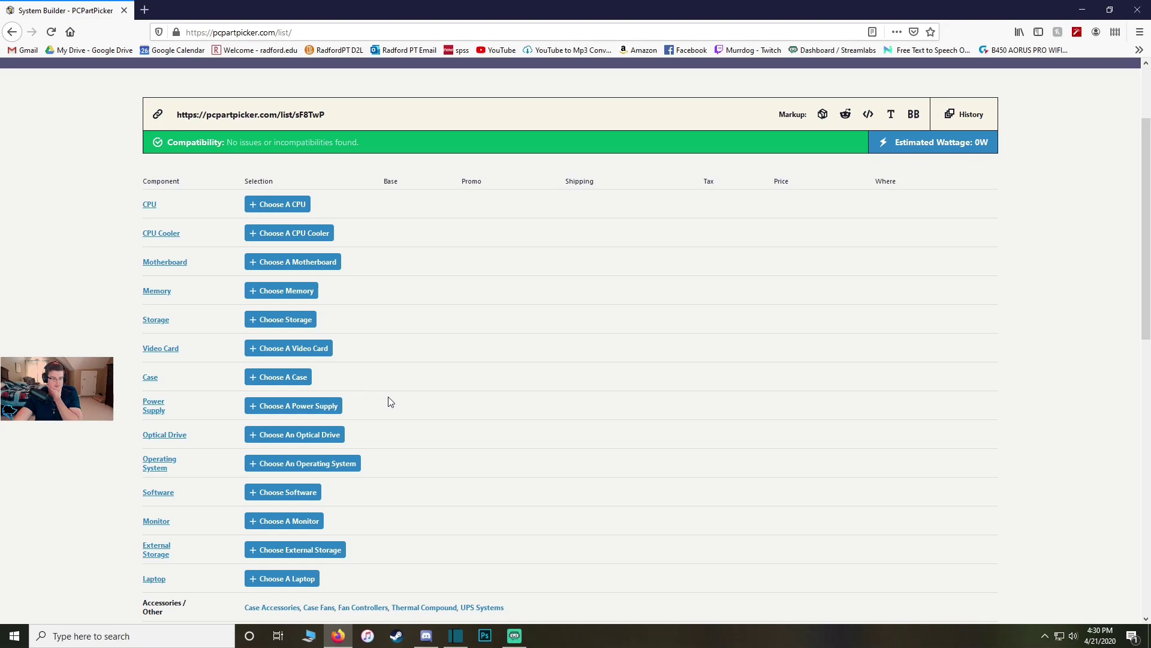
Step: Choose the AMD Ryzen 5 3600 as the CPU and add it to the part list
{"action": "left_click", "coordinate": [279, 205]}
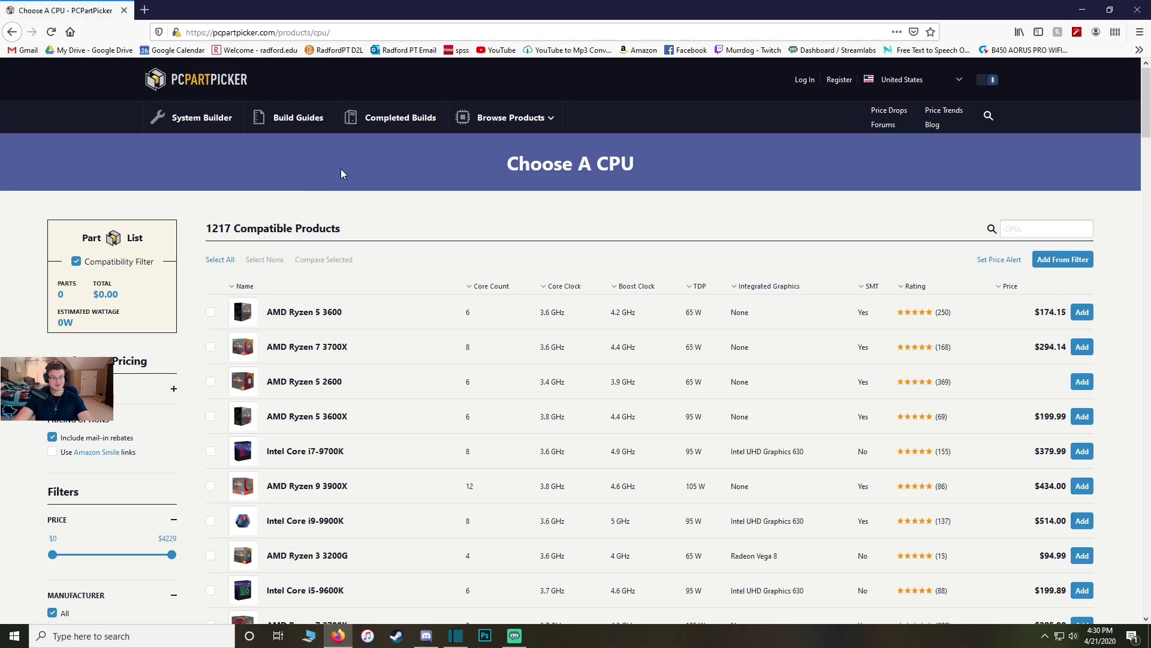
{"action": "scroll", "coordinate": [334, 185], "scroll_direction": "down", "scroll_amount": 2}
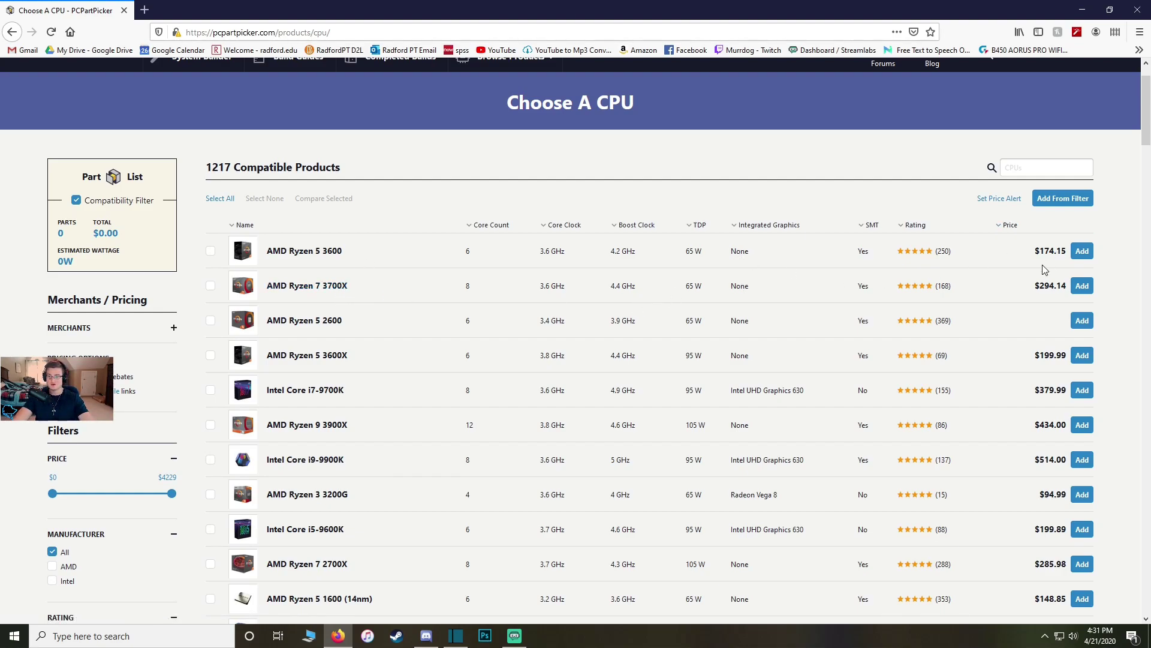
{"action": "left_click", "coordinate": [1081, 252]}
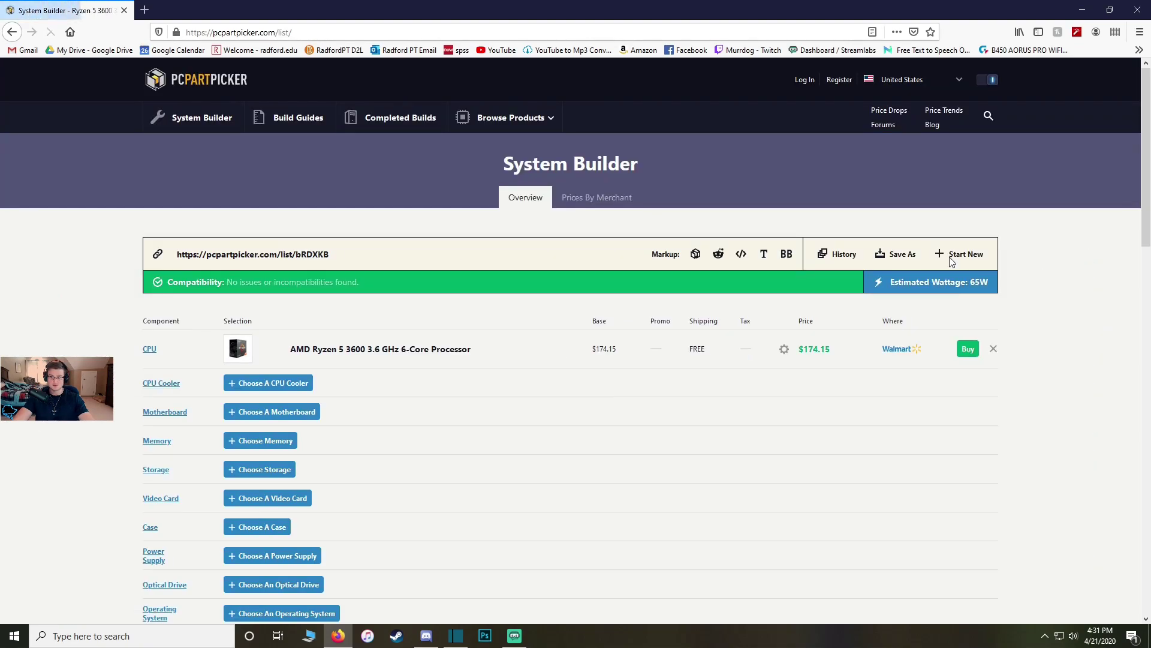
Step: Choose the Cooler Master Hyper 212 RGB Black Edition as the CPU cooler and add it to the part list
{"action": "scroll", "coordinate": [418, 308], "scroll_direction": "down", "scroll_amount": 2}
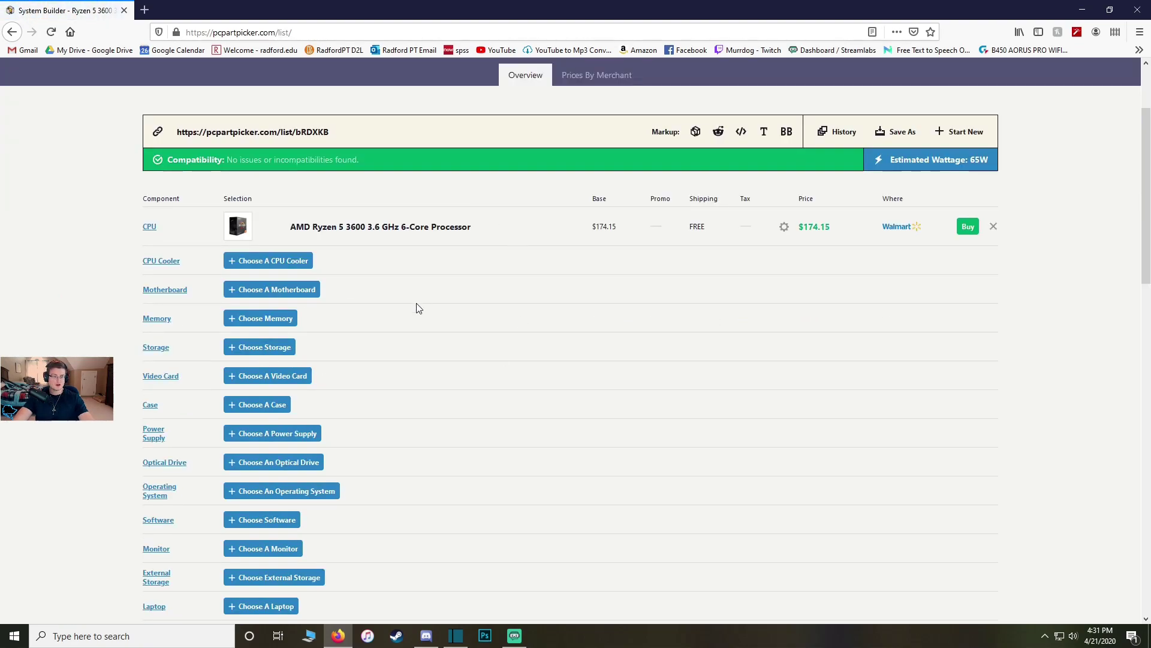
{"action": "left_click", "coordinate": [296, 262]}
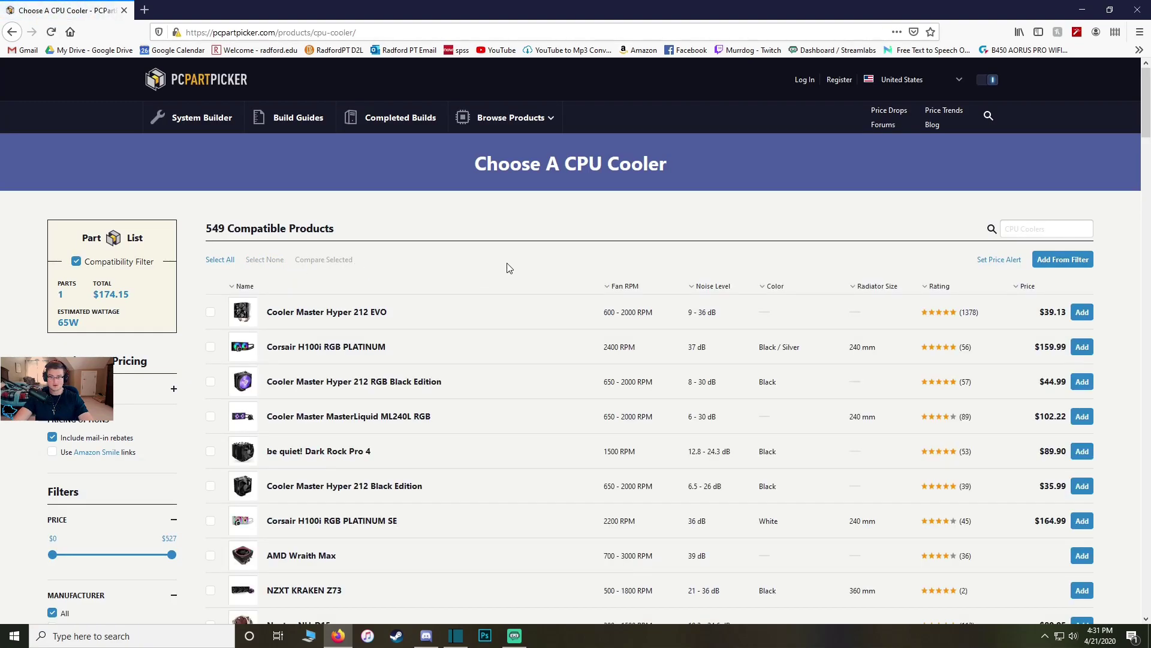
{"action": "scroll", "coordinate": [505, 267], "scroll_direction": "down", "scroll_amount": 2}
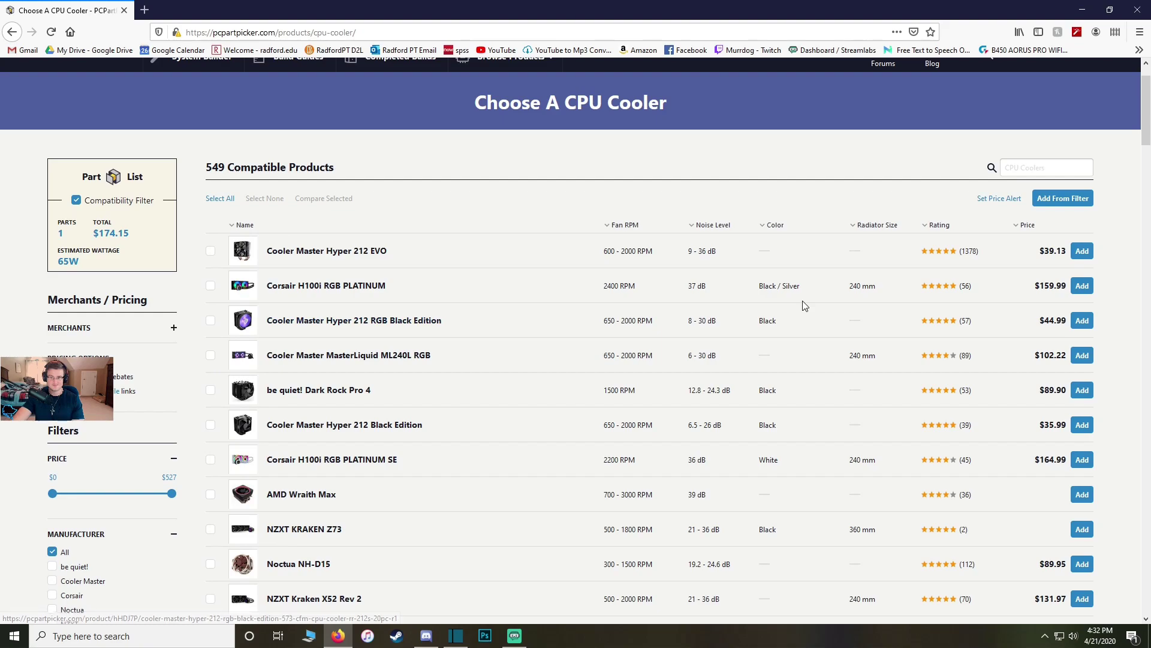
{"action": "left_click", "coordinate": [1083, 321]}
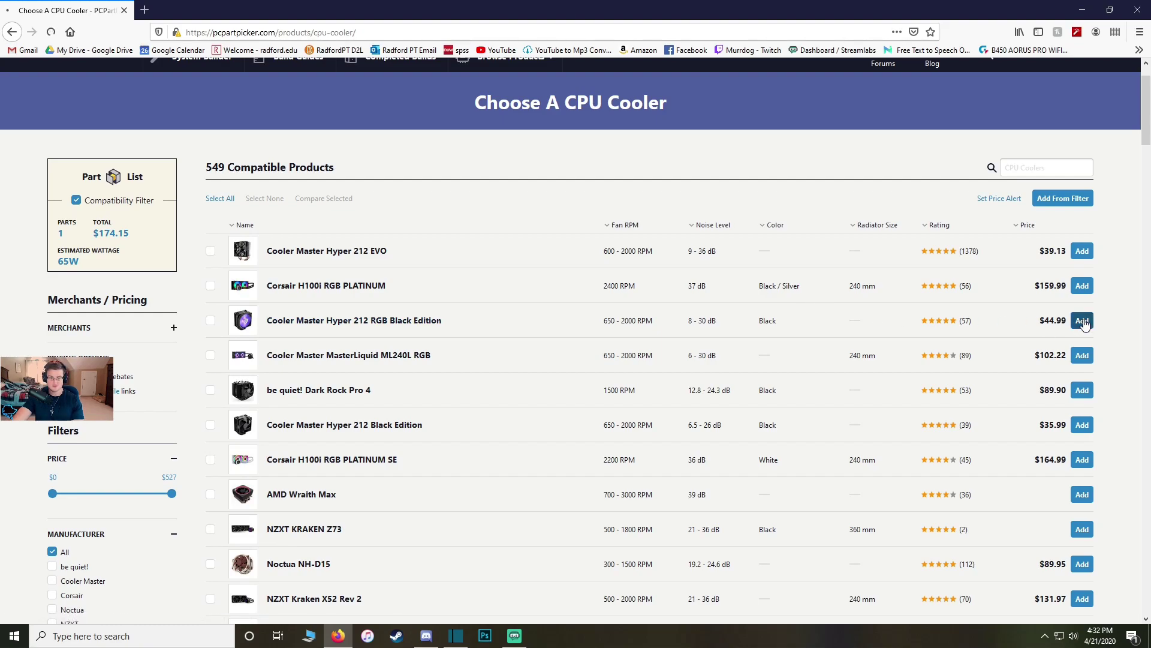
Step: Open the motherboard selection and filter the compatible boards by the AMD X570 chipset
{"action": "scroll", "coordinate": [275, 311], "scroll_direction": "down", "scroll_amount": 2}
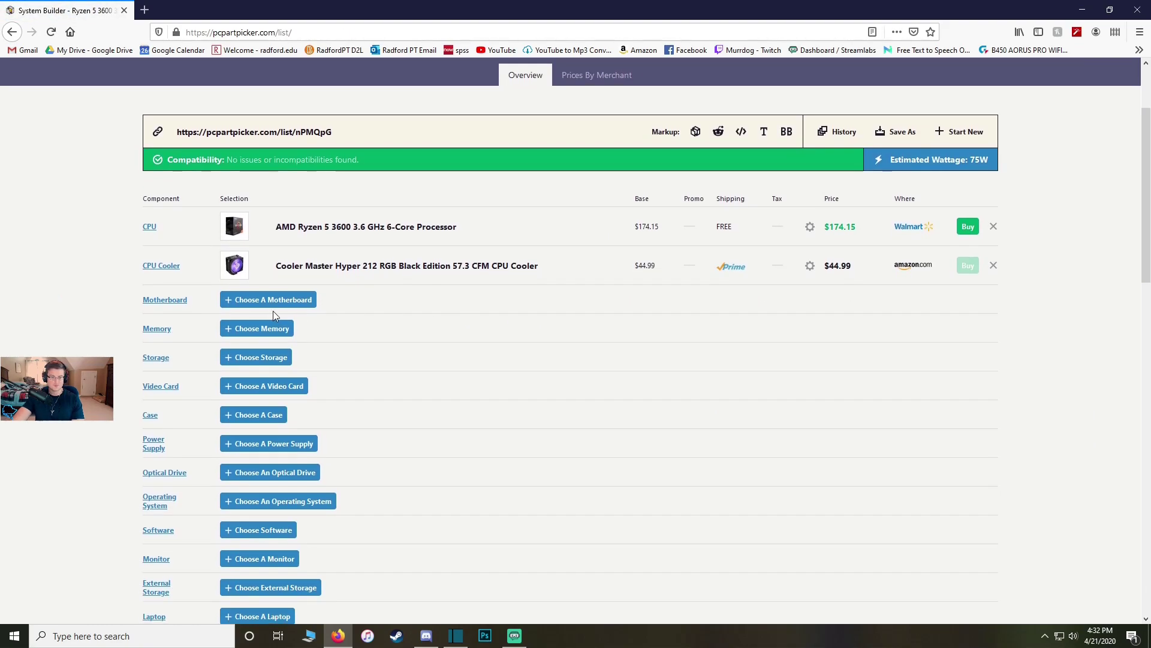
{"action": "left_click", "coordinate": [268, 298]}
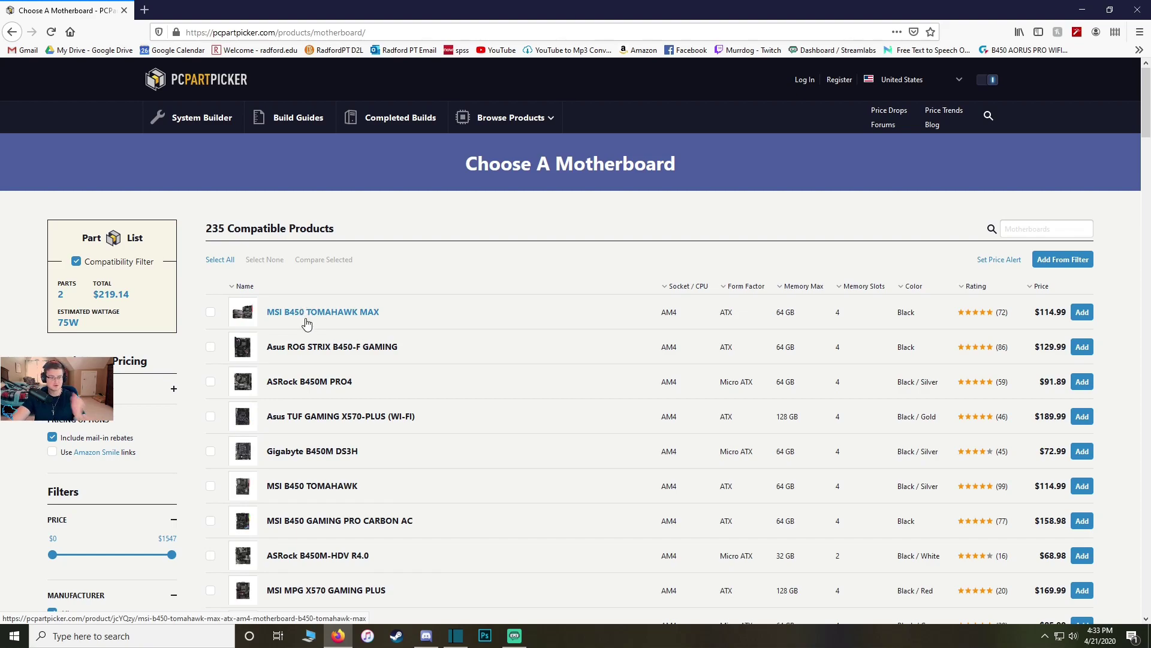
{"action": "scroll", "coordinate": [305, 318], "scroll_direction": "down", "scroll_amount": 5}
{"action": "scroll", "coordinate": [333, 322], "scroll_direction": "down", "scroll_amount": 7}
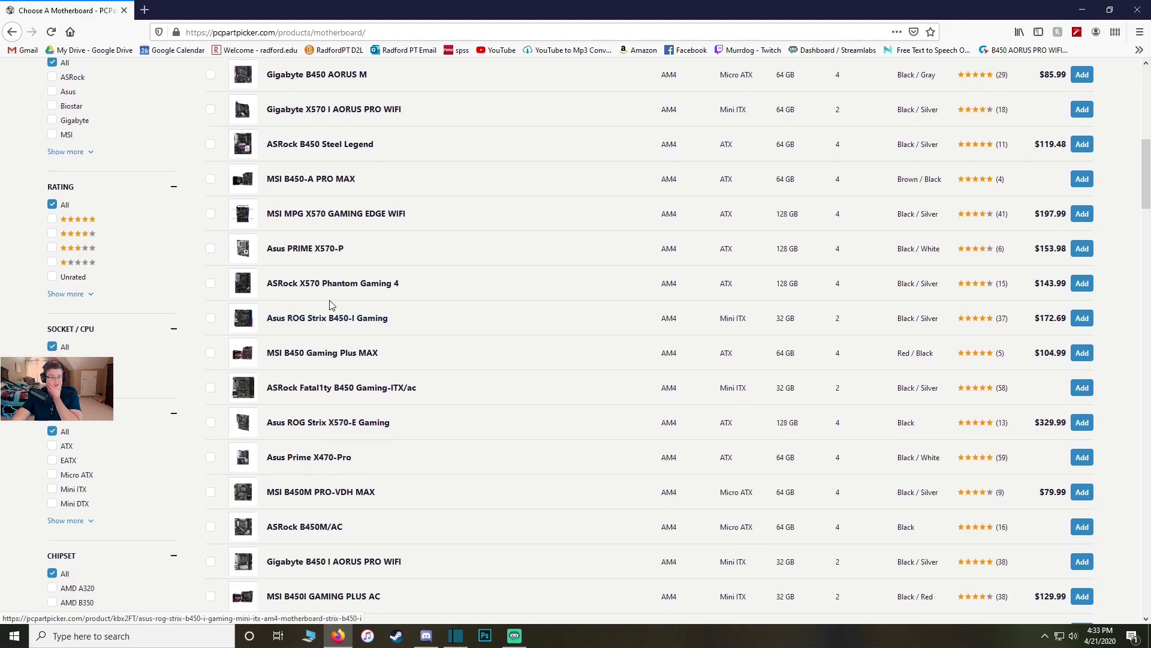
{"action": "scroll", "coordinate": [324, 305], "scroll_direction": "down", "scroll_amount": 1}
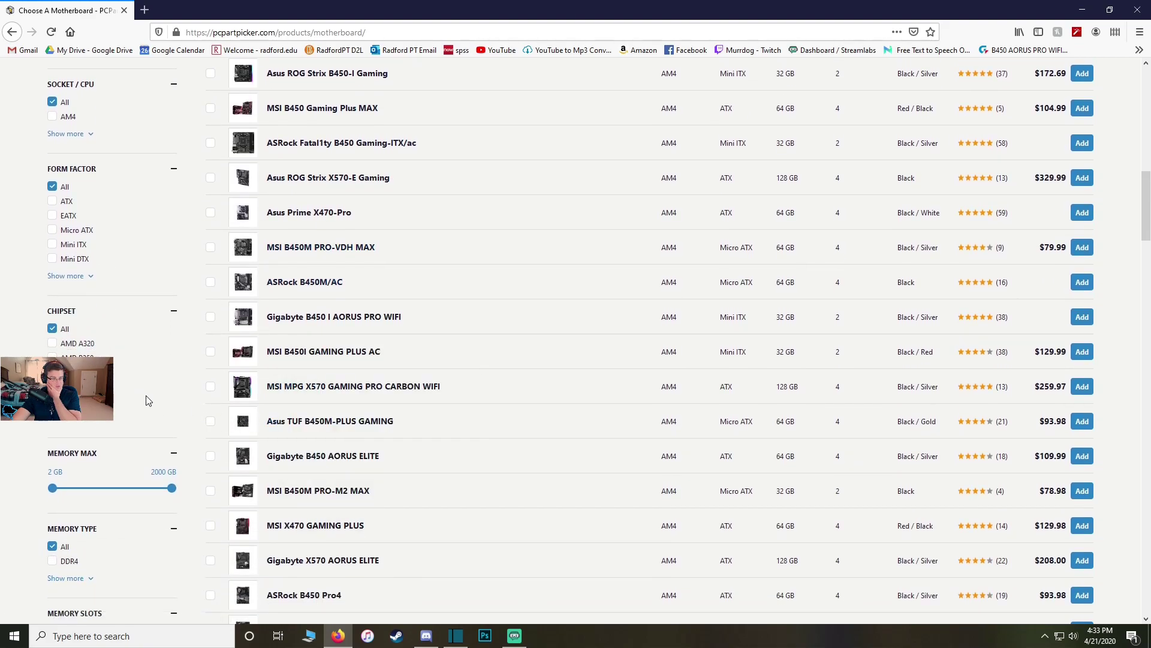
{"action": "left_click", "coordinate": [79, 426]}
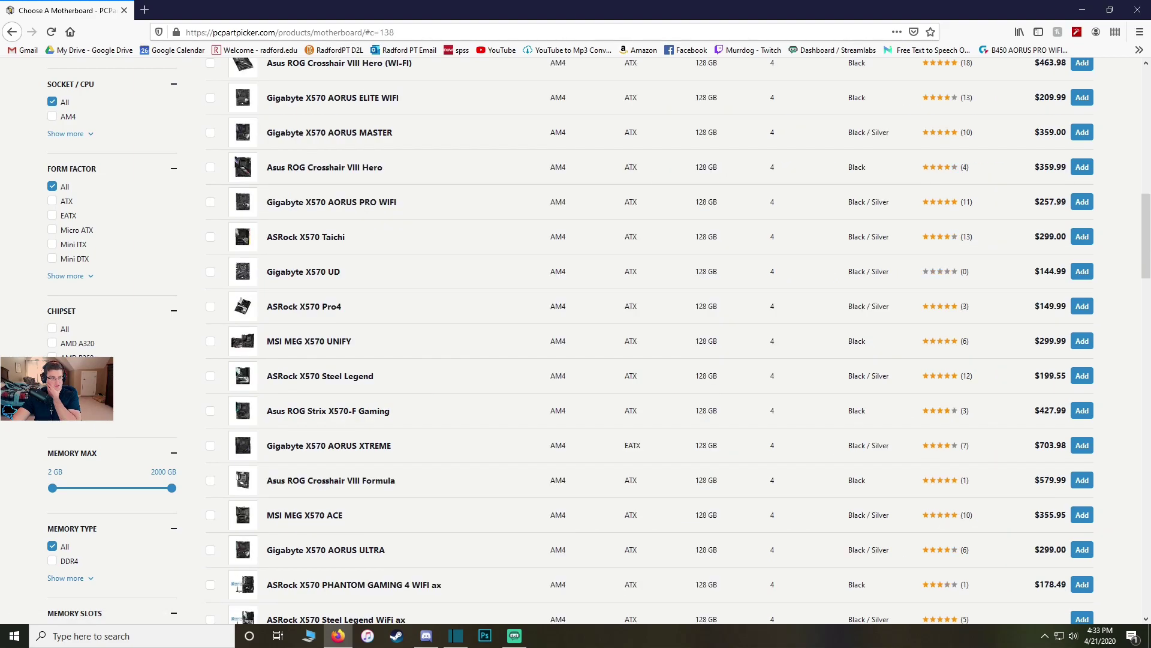
Step: Check the product page of the MSI MPG X570 GAMING PLUS motherboard and add that board to the part list
{"action": "scroll", "coordinate": [360, 390], "scroll_direction": "up", "scroll_amount": 15}
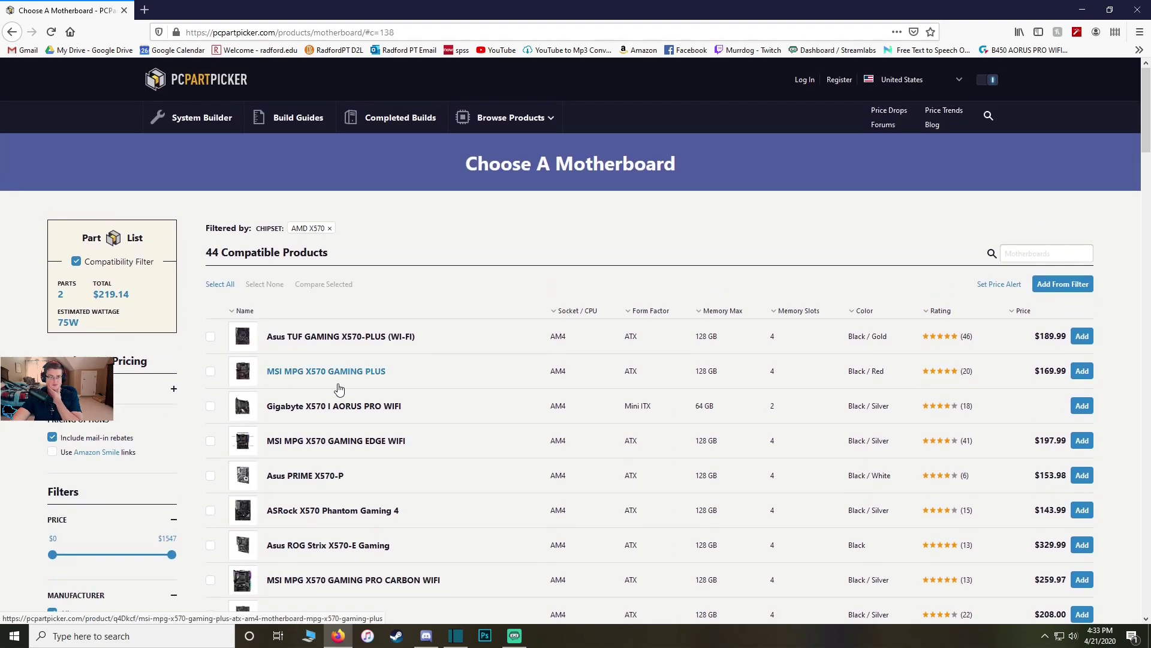
{"action": "scroll", "coordinate": [438, 381], "scroll_direction": "down", "scroll_amount": 2}
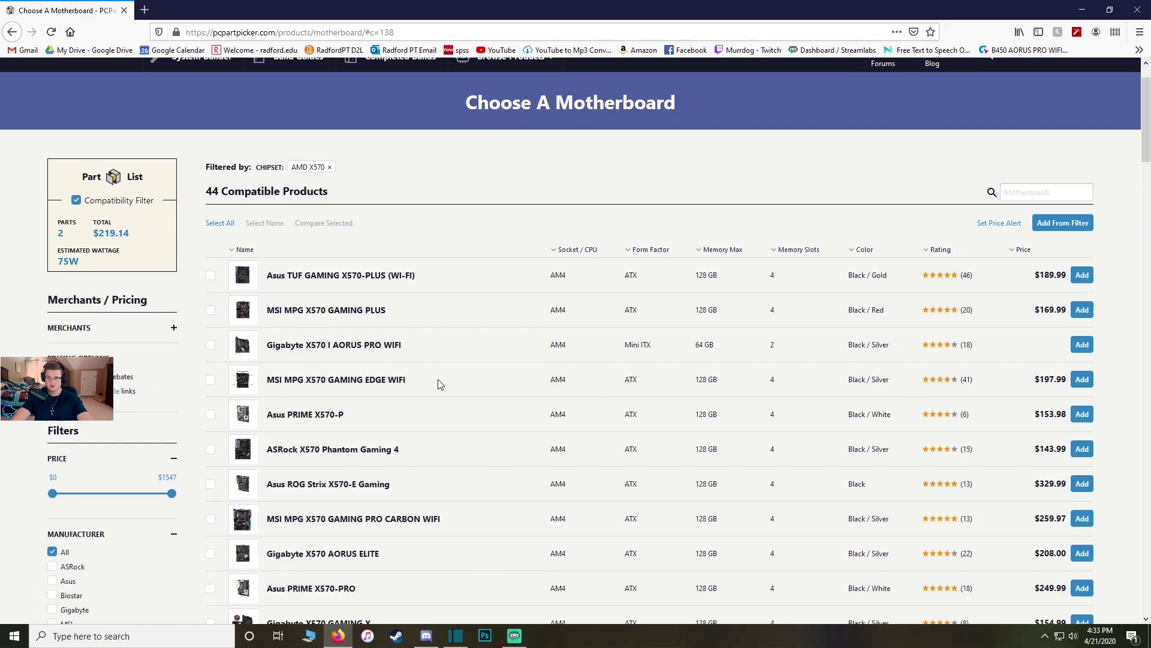
{"action": "scroll", "coordinate": [420, 330], "scroll_direction": "down", "scroll_amount": 9}
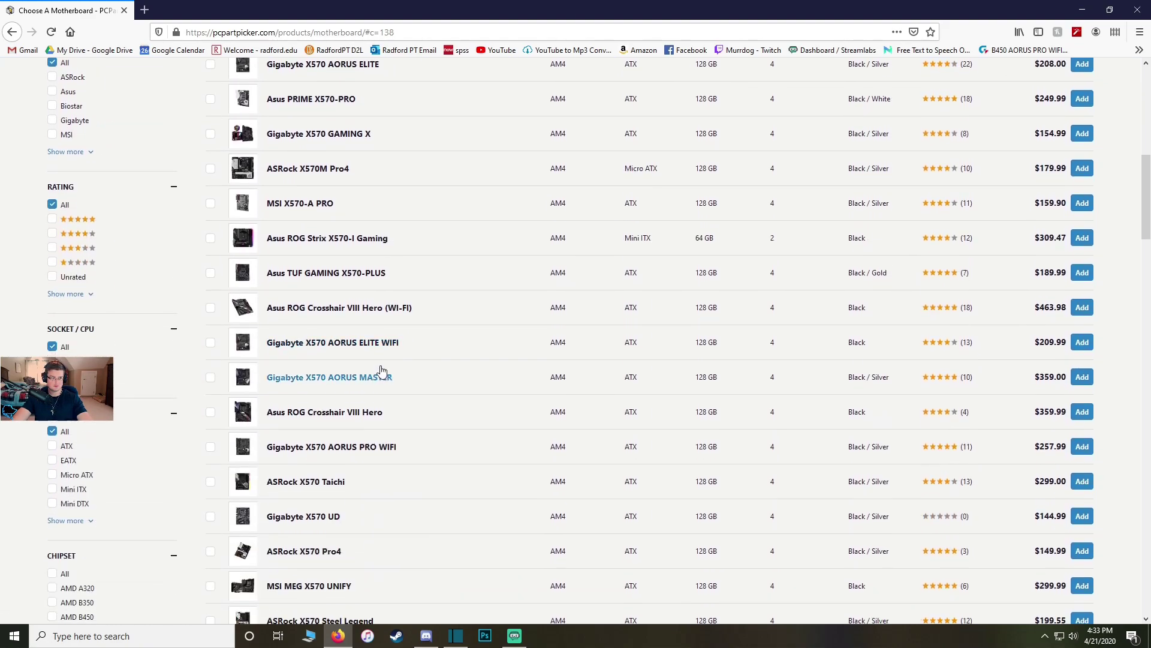
{"action": "scroll", "coordinate": [357, 355], "scroll_direction": "down", "scroll_amount": 2}
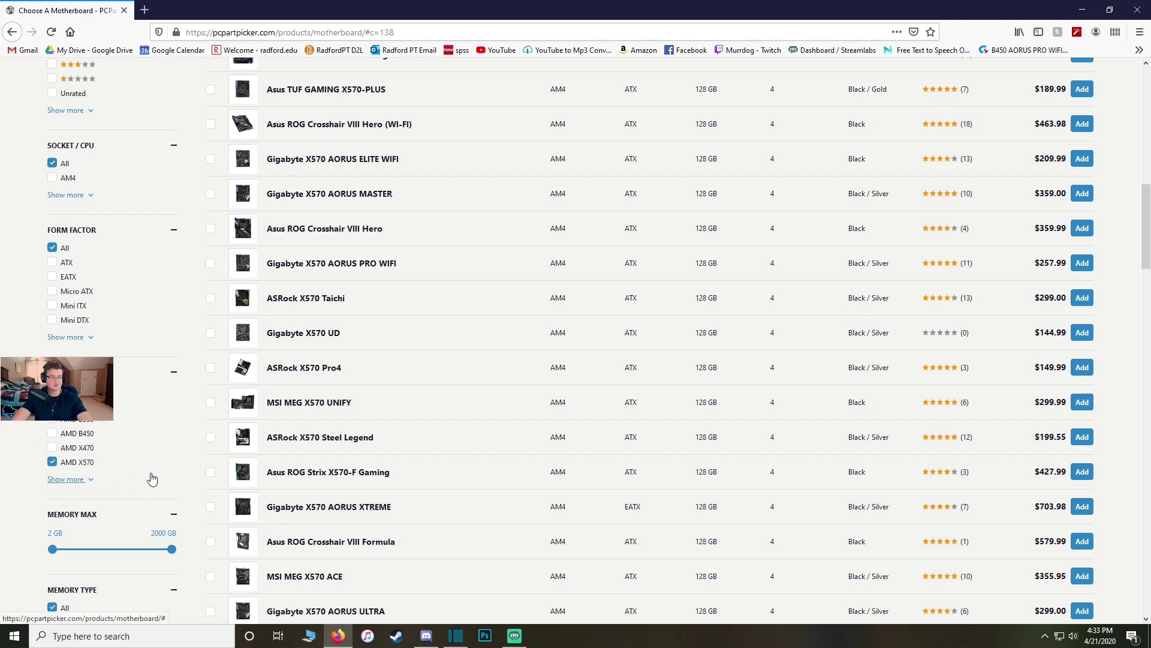
{"action": "scroll", "coordinate": [339, 444], "scroll_direction": "up", "scroll_amount": 15}
{"action": "scroll", "coordinate": [465, 393], "scroll_direction": "down", "scroll_amount": 3}
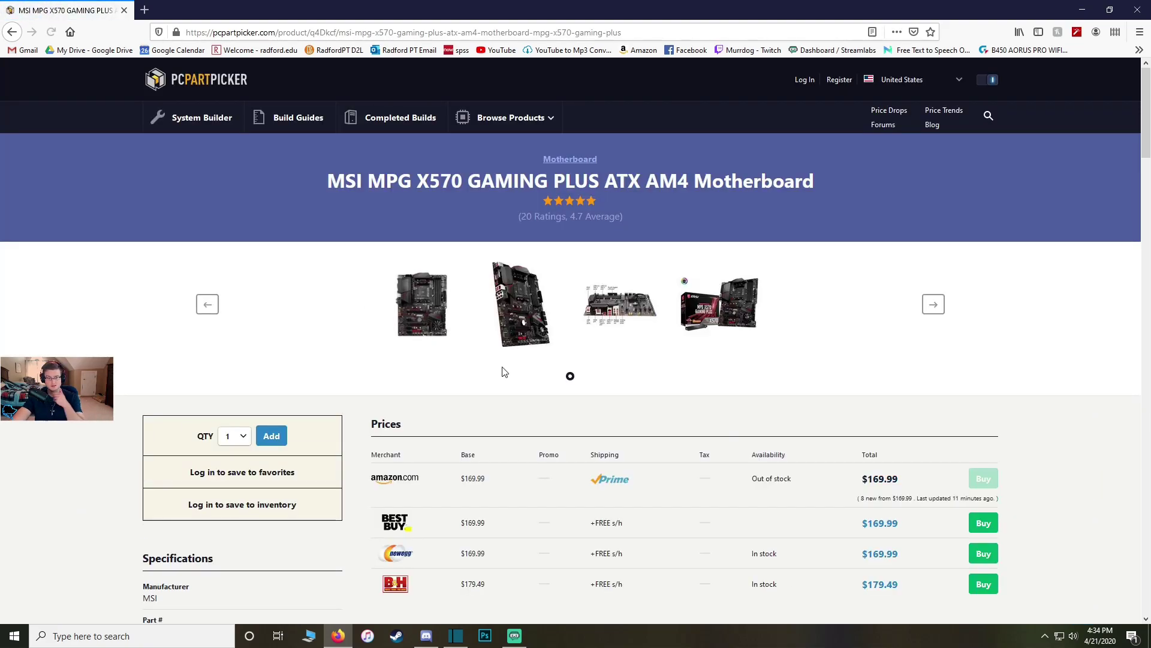
{"action": "scroll", "coordinate": [725, 419], "scroll_direction": "down", "scroll_amount": 2}
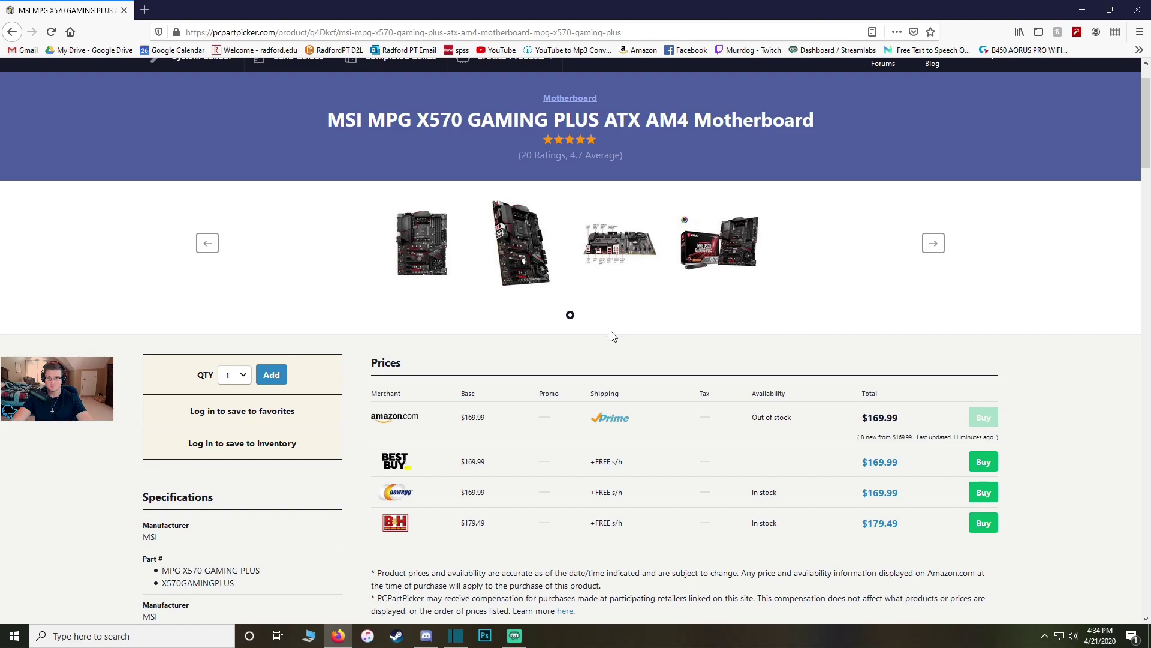
{"action": "left_click", "coordinate": [13, 32]}
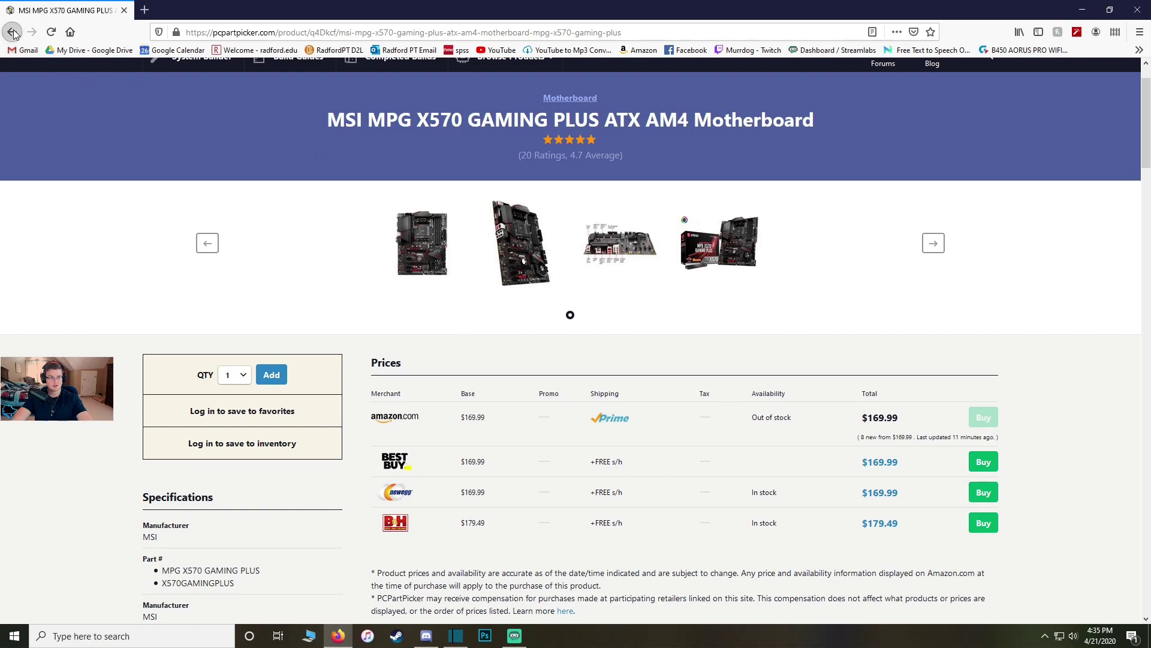
{"action": "left_click", "coordinate": [1082, 249]}
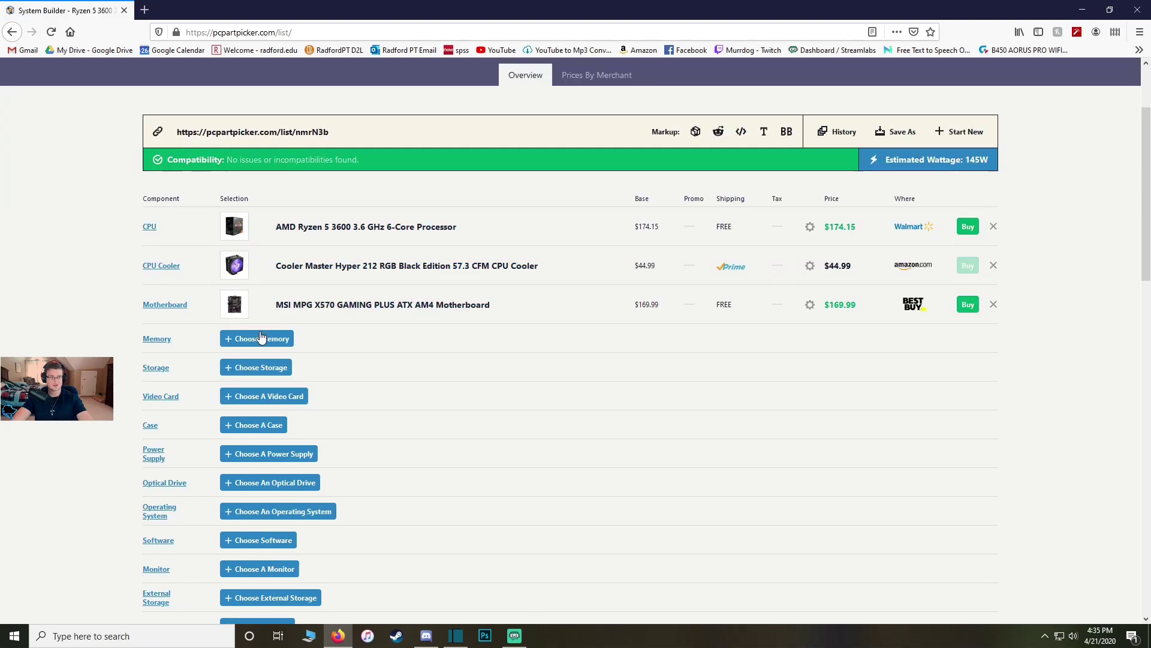
Step: Open the memory selection for the build and dismiss the chat notification
{"action": "left_click", "coordinate": [267, 339]}
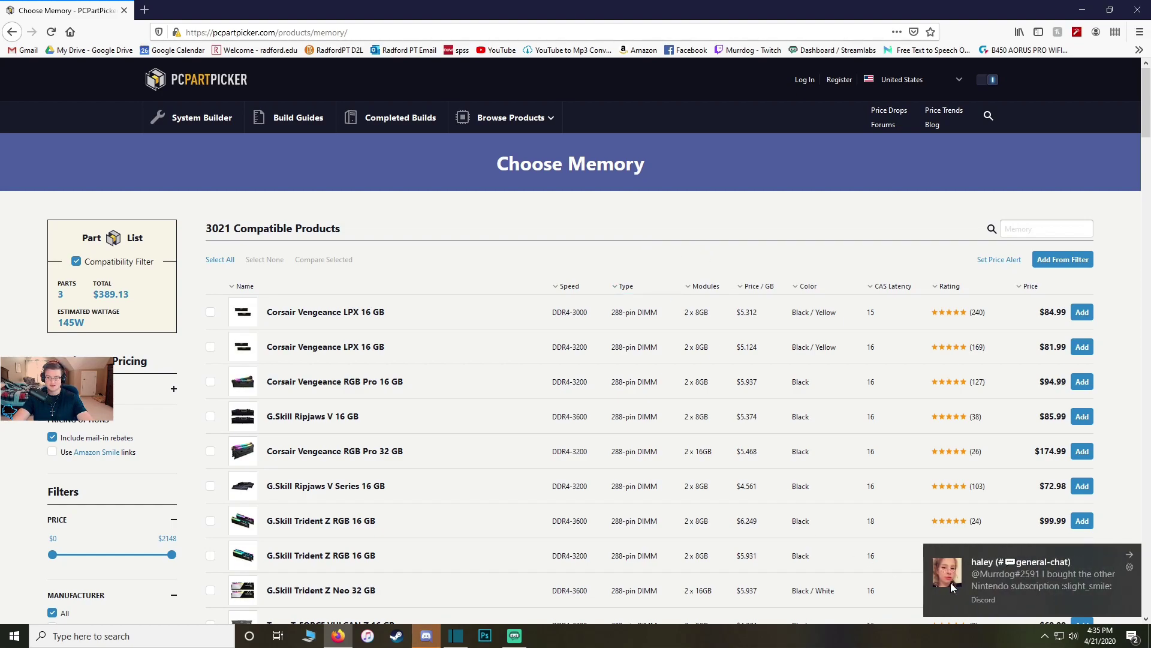
{"action": "left_click", "coordinate": [1131, 557]}
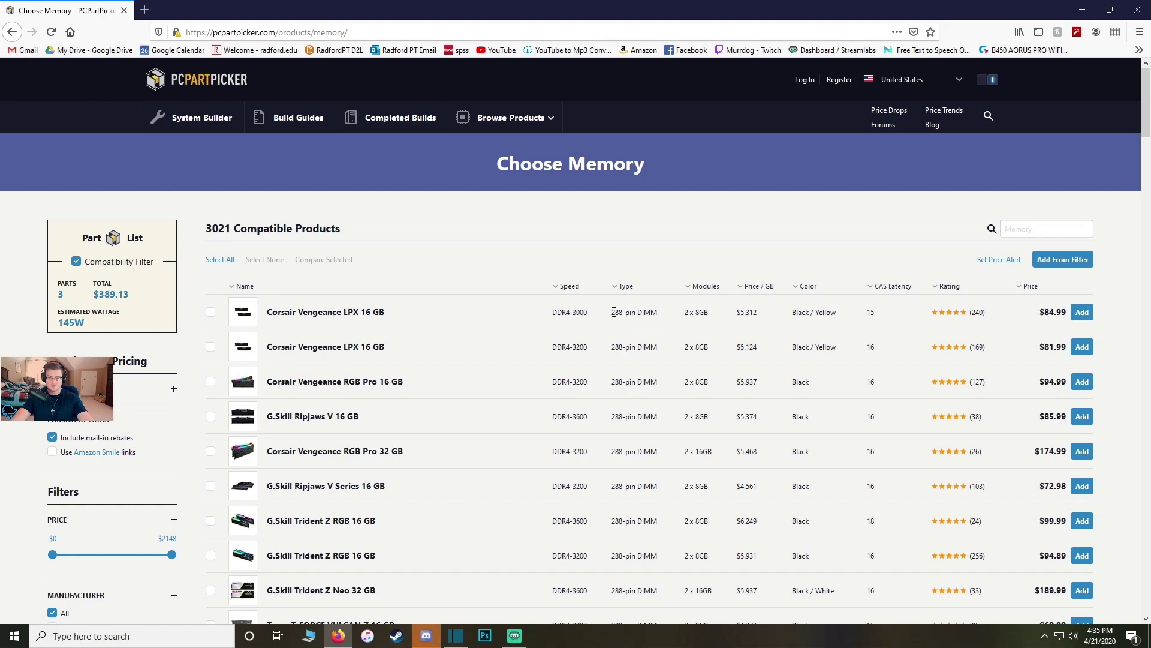
{"action": "mouse_move", "coordinate": [552, 316]}
{"action": "left_mouse_down"}
{"action": "mouse_move", "coordinate": [588, 314]}
{"action": "mouse_move", "coordinate": [560, 314]}
{"action": "left_mouse_up"}
{"action": "left_click", "coordinate": [561, 315]}
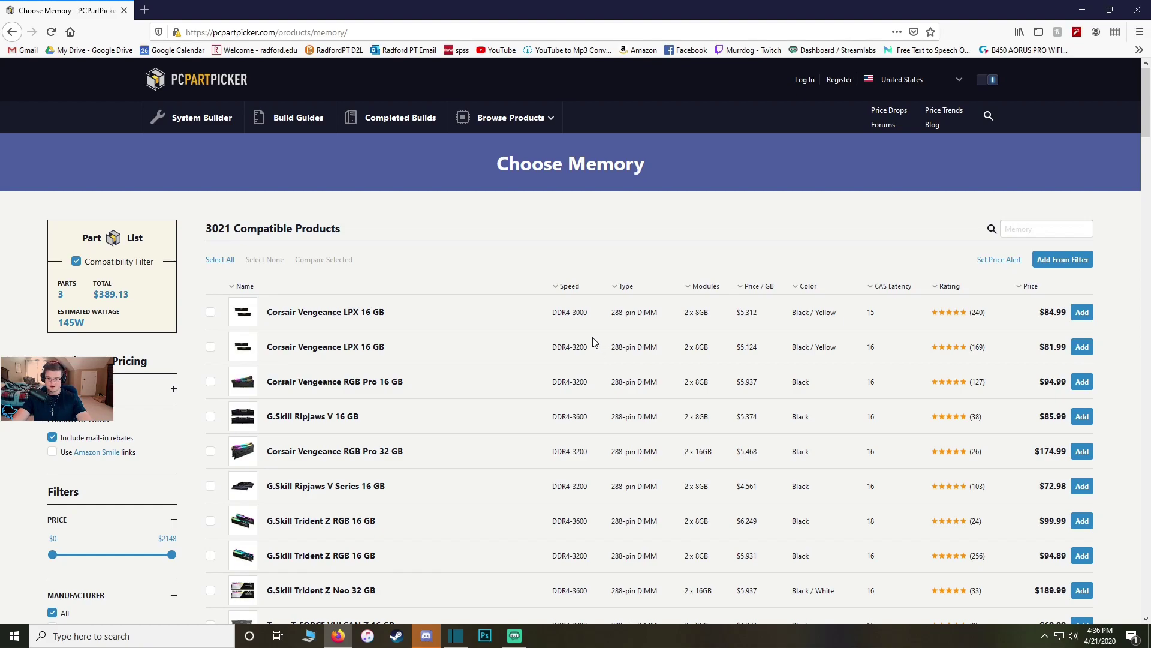
Step: Search Google in a new tab for "Ram speed" and expand the question on what a good speed for RAM is
{"action": "left_click", "coordinate": [144, 10]}
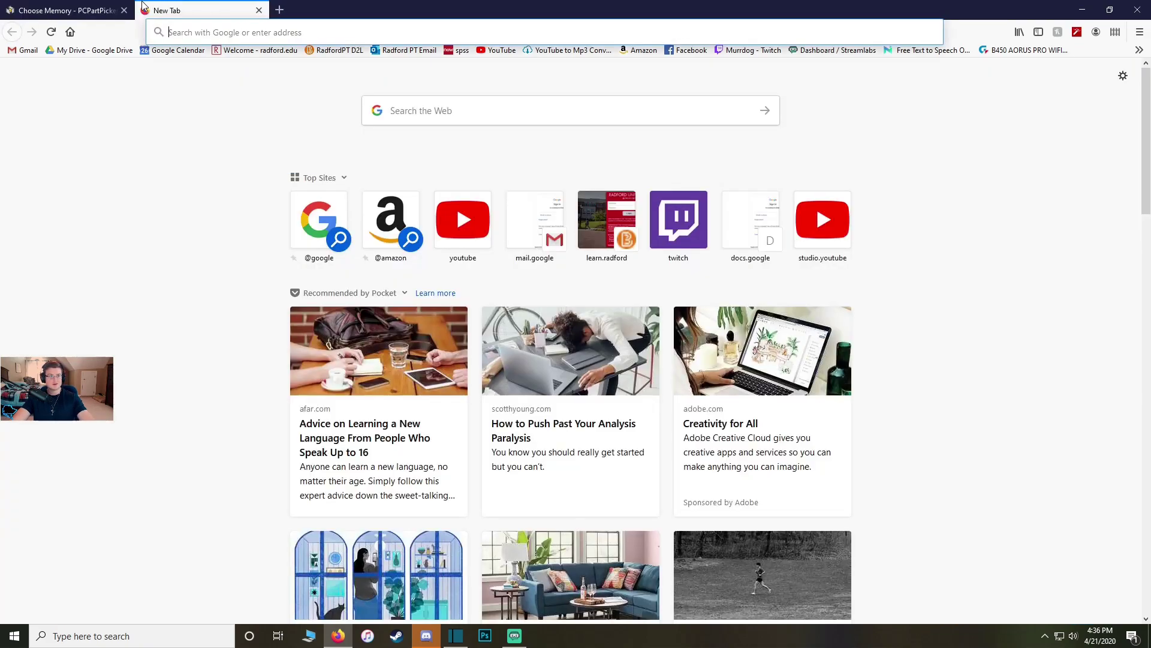
{"action": "type", "text": "Ram speed"}
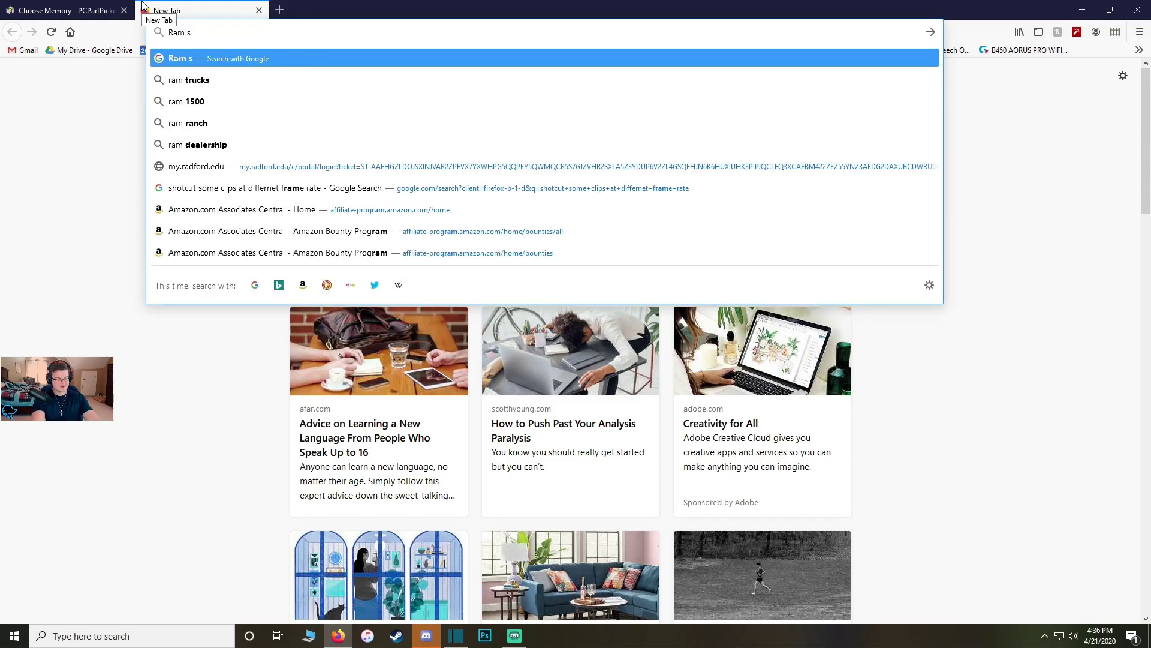
{"action": "key", "text": "Return"}
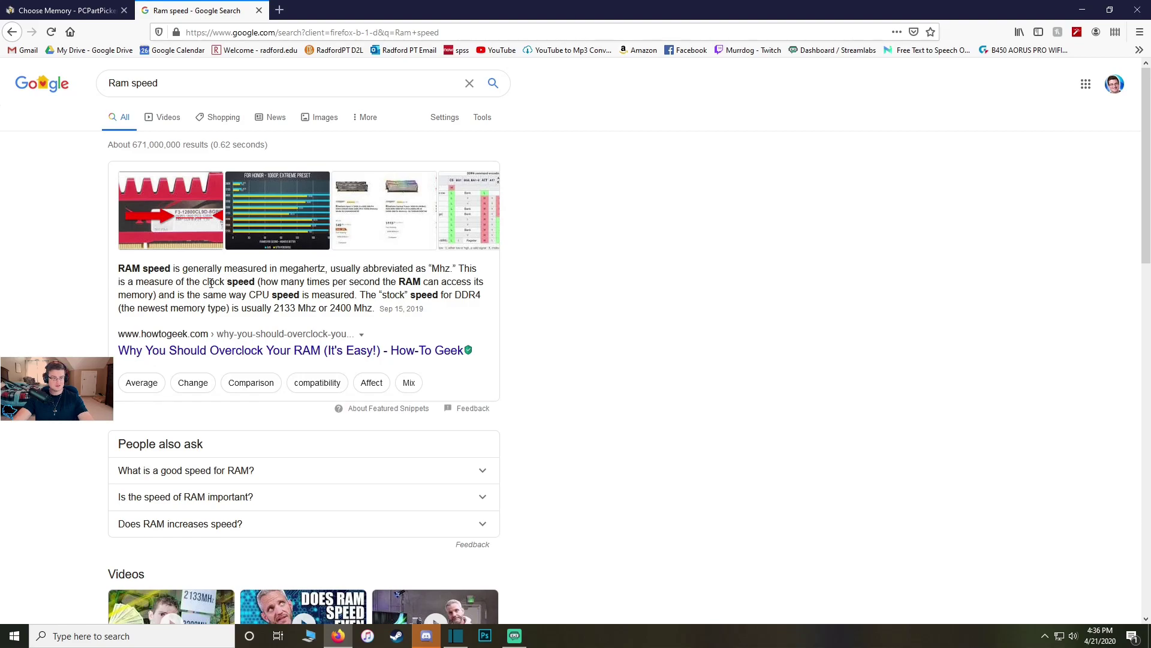
{"action": "scroll", "coordinate": [252, 359], "scroll_direction": "down", "scroll_amount": 2}
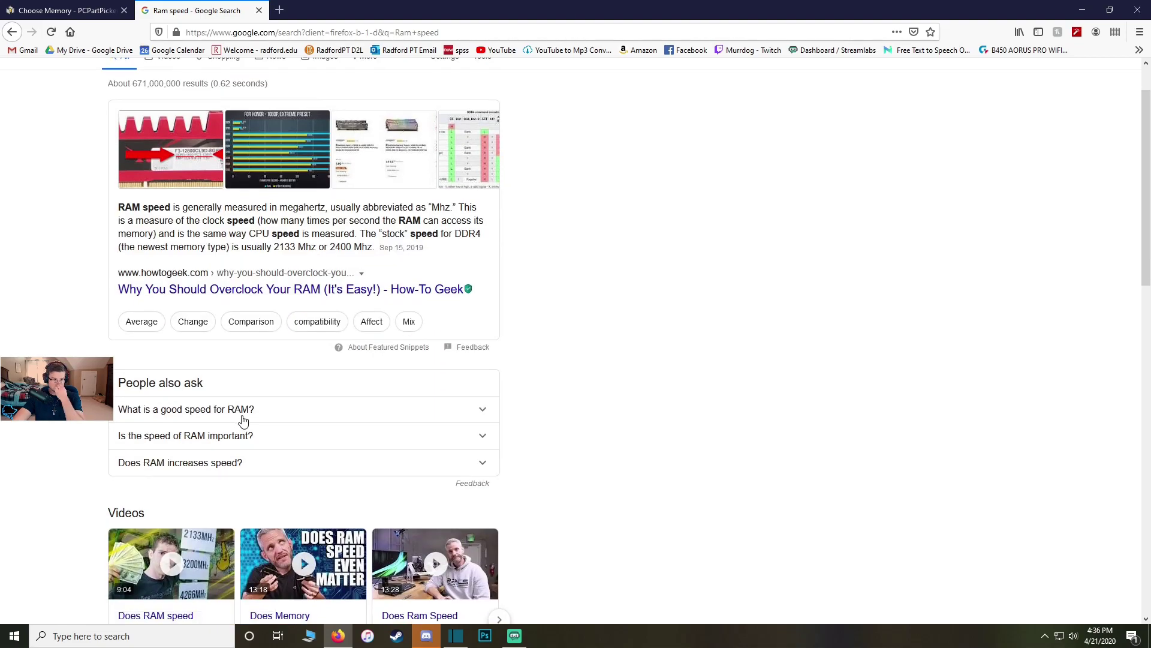
{"action": "left_click", "coordinate": [243, 409]}
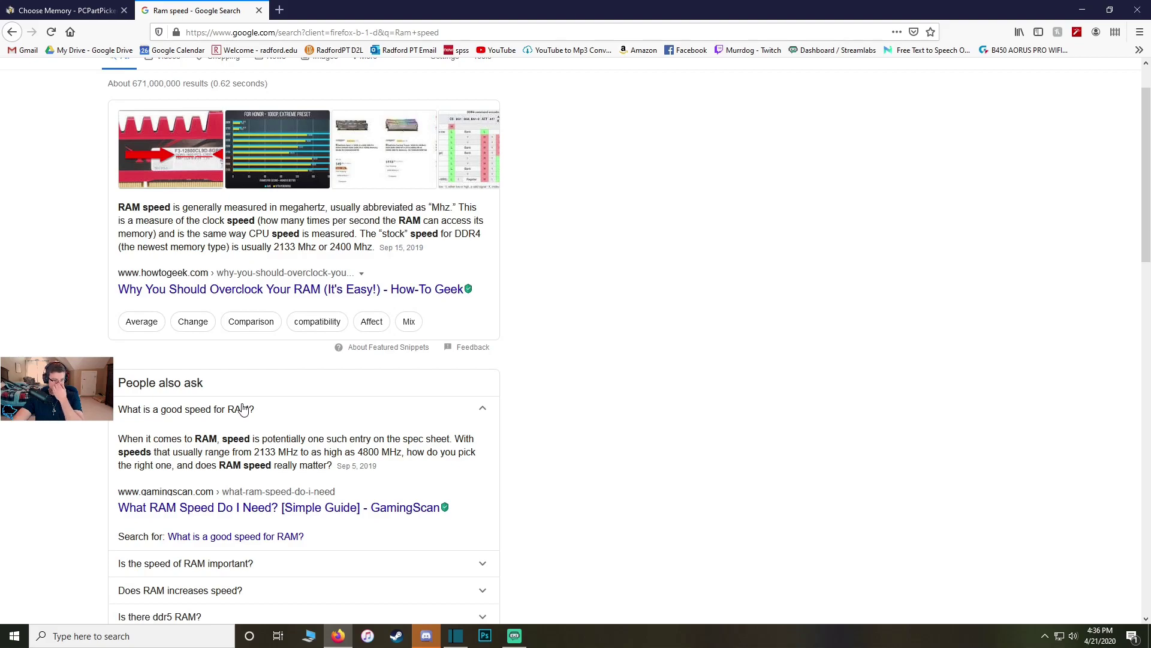
Step: Return to the memory list and add the Corsair Vengeance LPX 16 GB (2 x 8 GB) DDR4-3200 kit
{"action": "key", "text": "ctrl+Tab"}
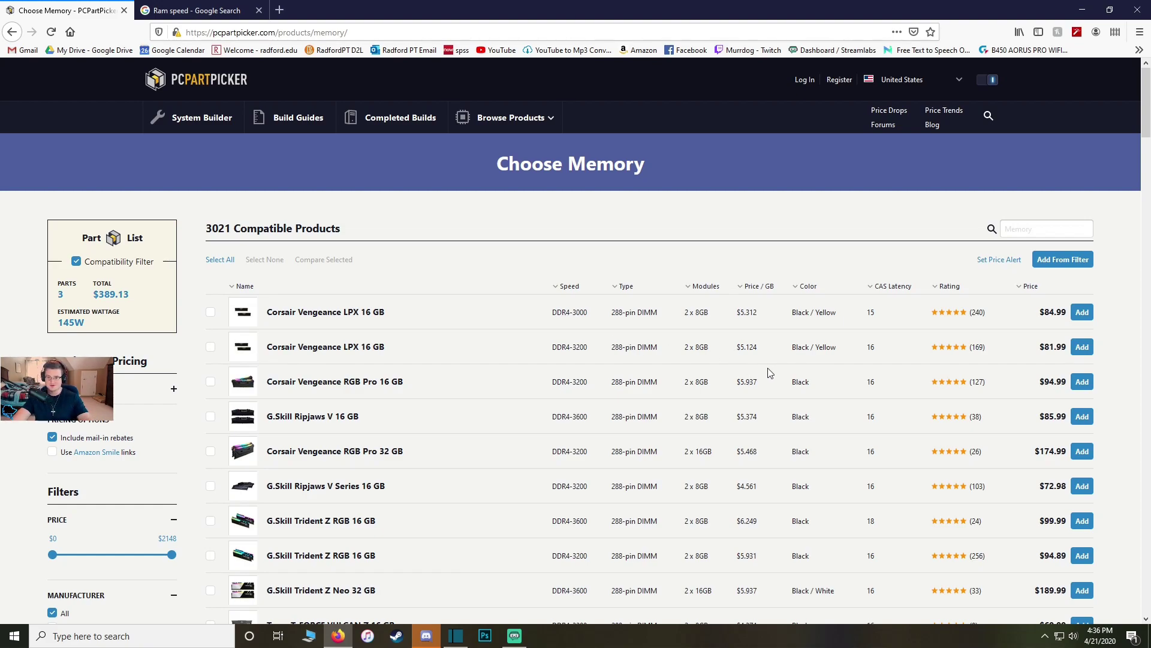
{"action": "left_click", "coordinate": [1080, 348]}
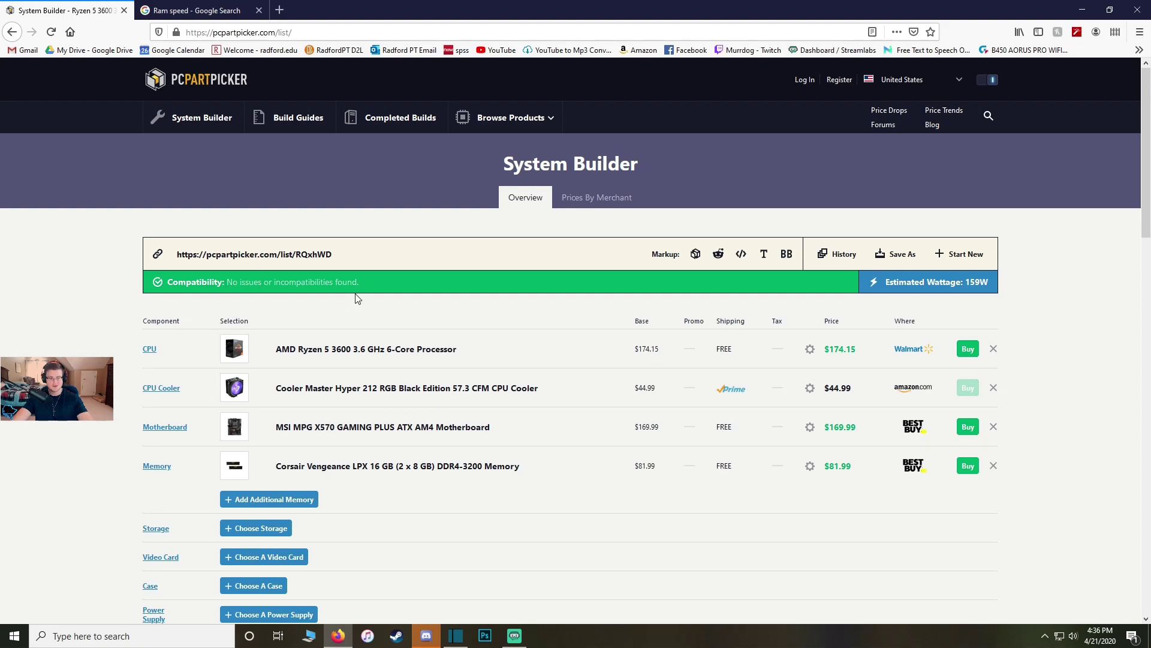
Step: Browse the compatible storage drives and add the Seagate Barracuda Compute 2 TB hard drive to the part list
{"action": "scroll", "coordinate": [243, 283], "scroll_direction": "down", "scroll_amount": 2}
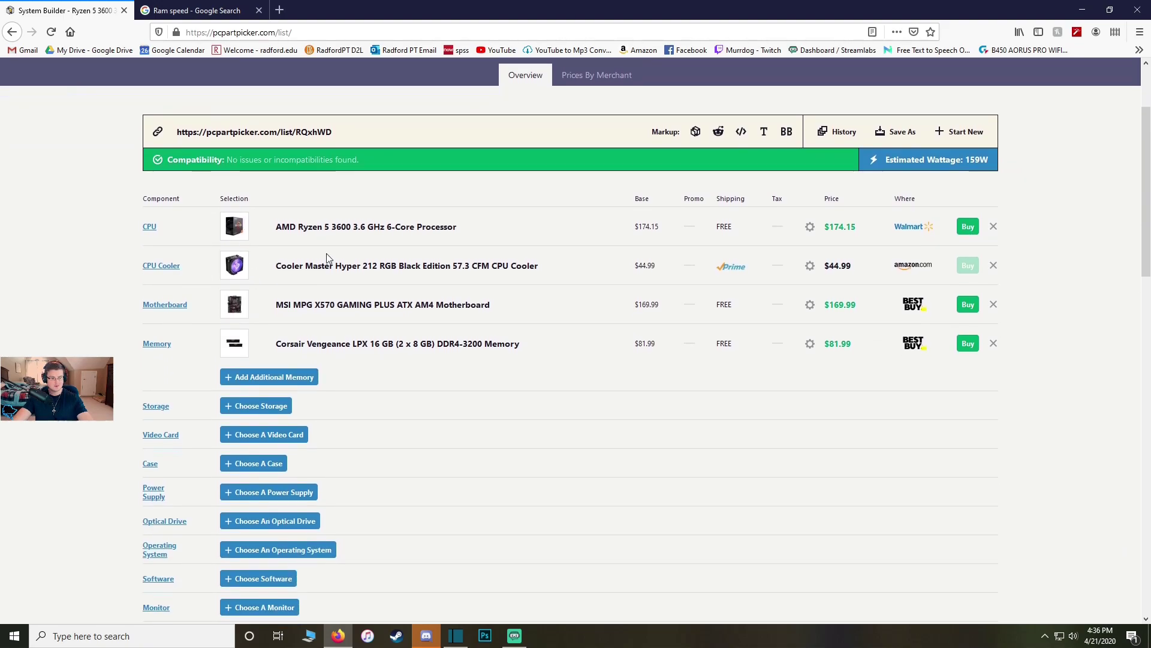
{"action": "left_click", "coordinate": [274, 408]}
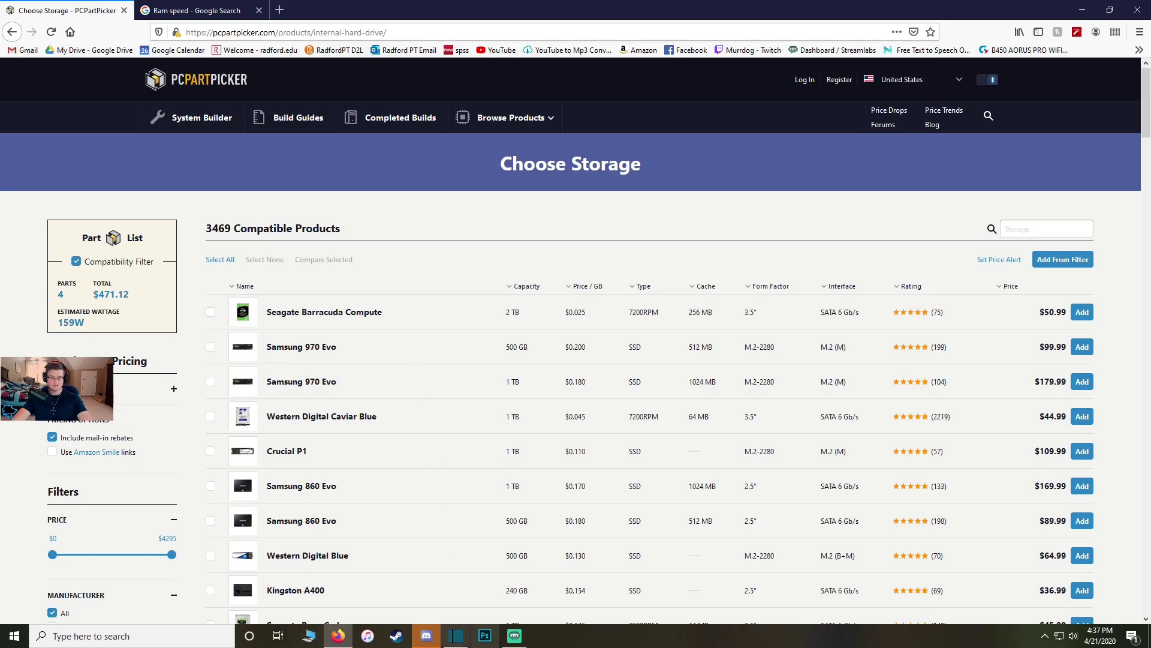
{"action": "left_click", "coordinate": [514, 636]}
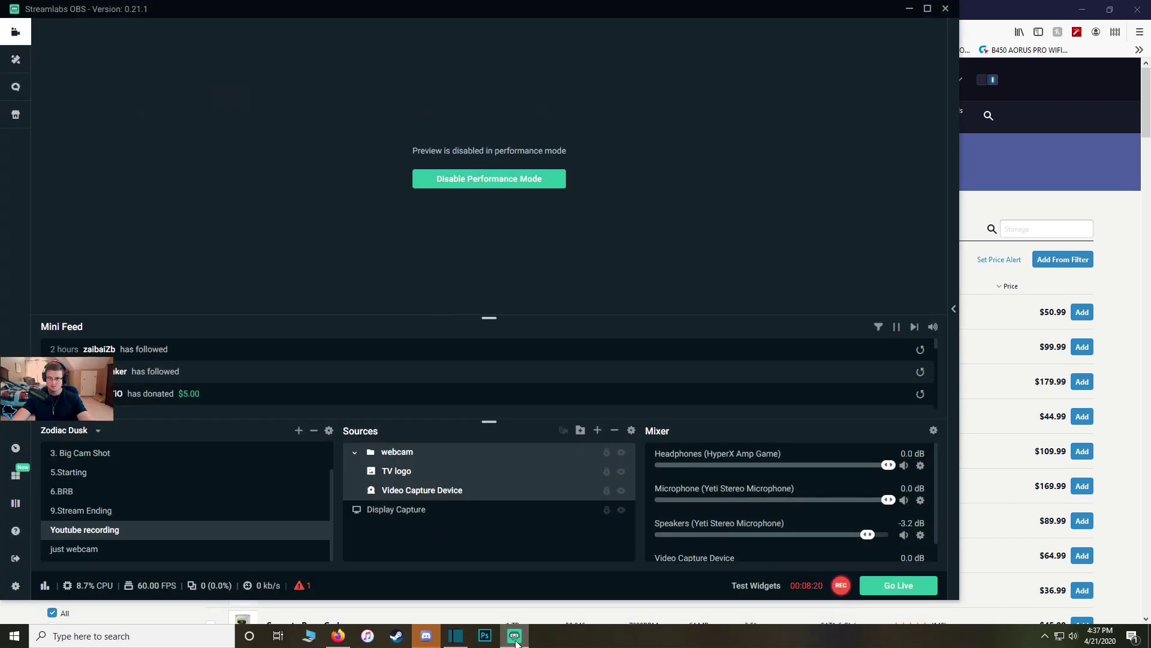
{"action": "left_click", "coordinate": [516, 638]}
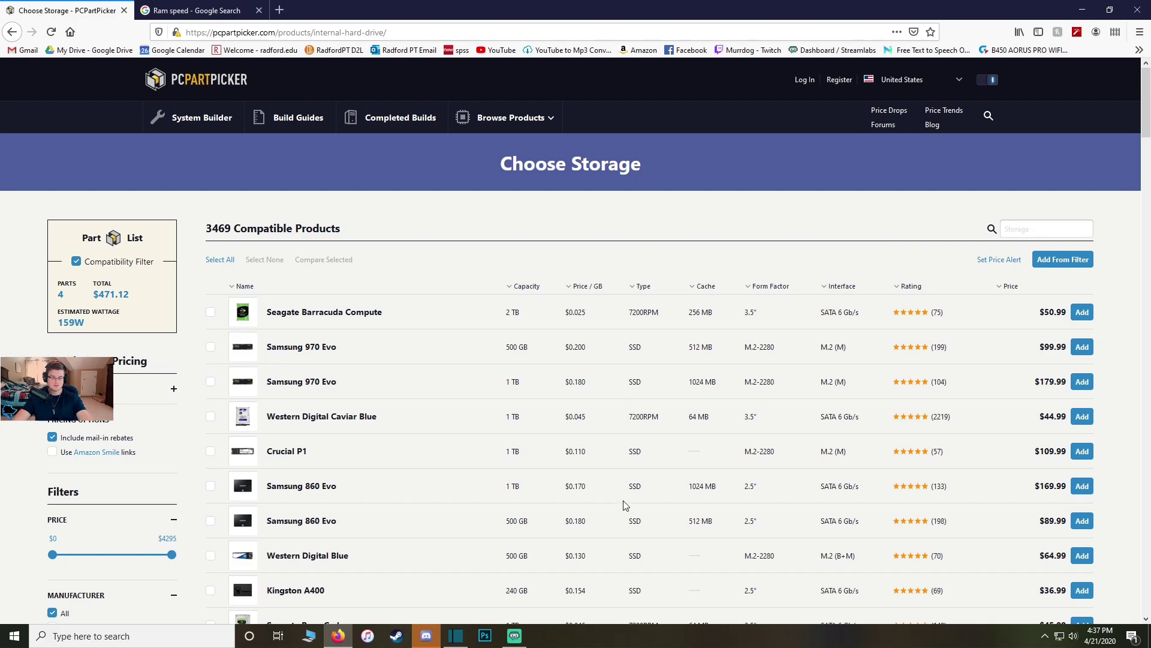
{"action": "scroll", "coordinate": [594, 438], "scroll_direction": "down", "scroll_amount": 1}
{"action": "scroll", "coordinate": [593, 438], "scroll_direction": "down", "scroll_amount": 1}
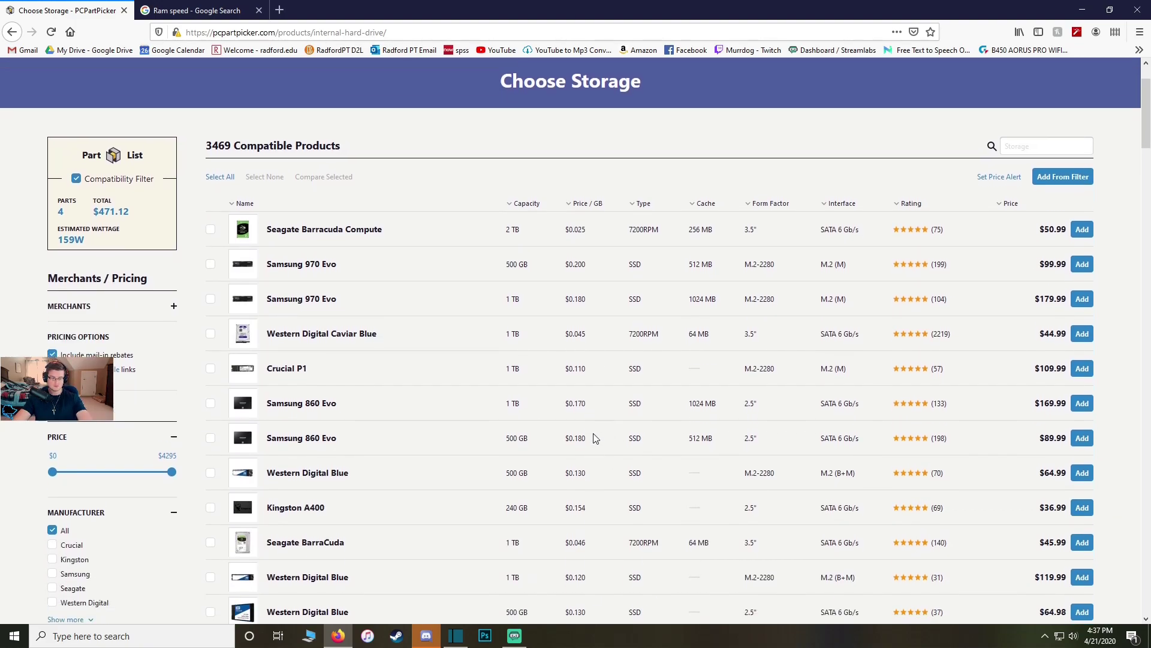
{"action": "scroll", "coordinate": [600, 434], "scroll_direction": "up", "scroll_amount": 1}
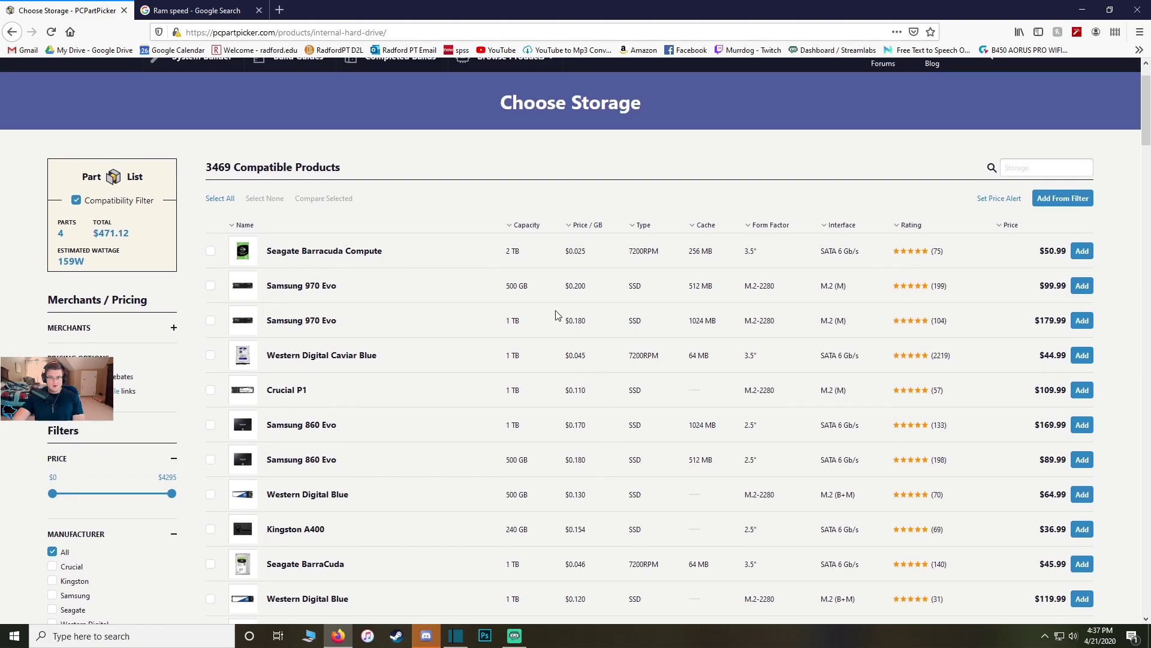
{"action": "scroll", "coordinate": [527, 525], "scroll_direction": "down", "scroll_amount": 2}
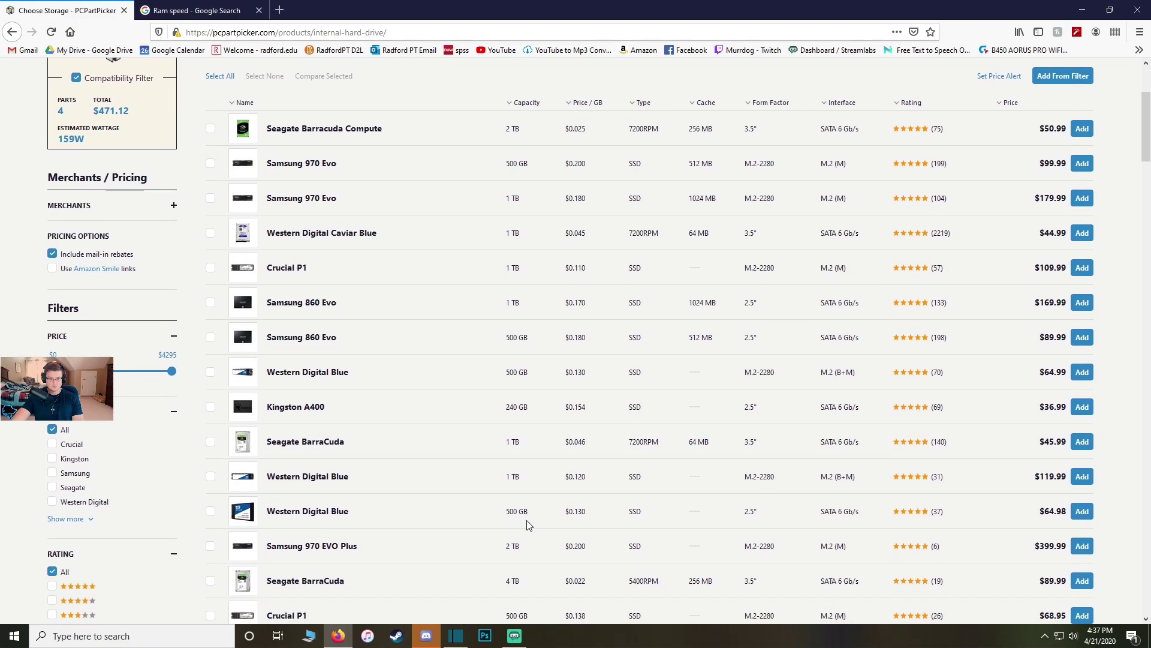
{"action": "scroll", "coordinate": [513, 537], "scroll_direction": "up", "scroll_amount": 3}
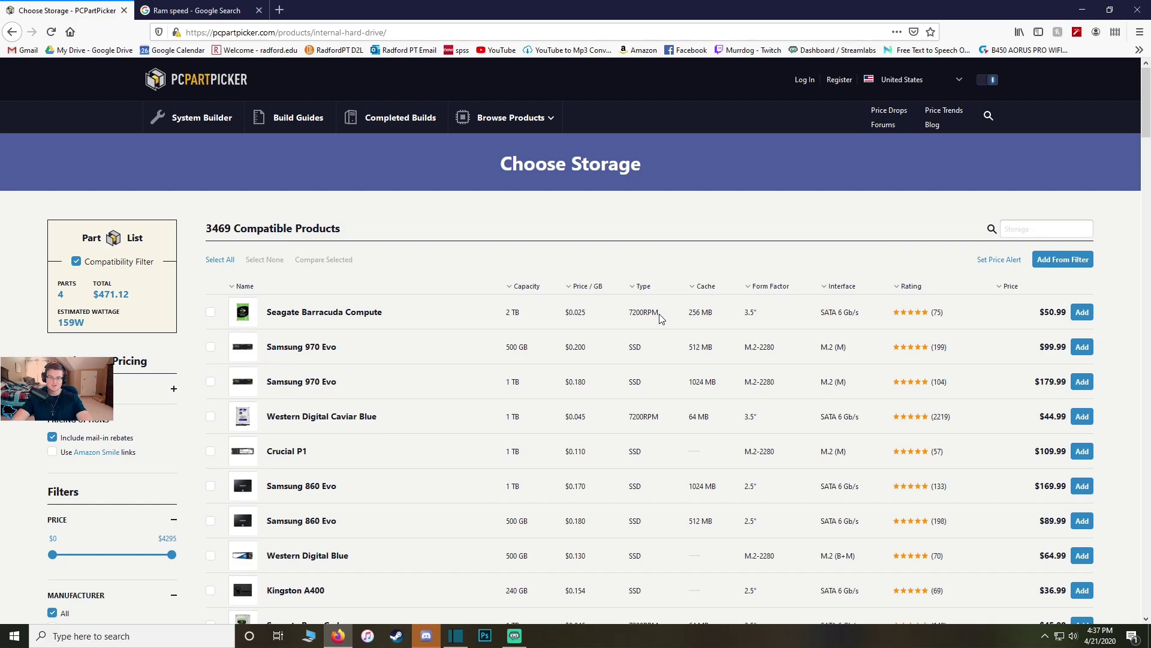
{"action": "left_click", "coordinate": [1086, 315]}
Step: Choose the Samsung 970 Evo 1 TB M.2-2280 solid state drive as additional storage and add it to the part list
{"action": "scroll", "coordinate": [423, 402], "scroll_direction": "down", "scroll_amount": 2}
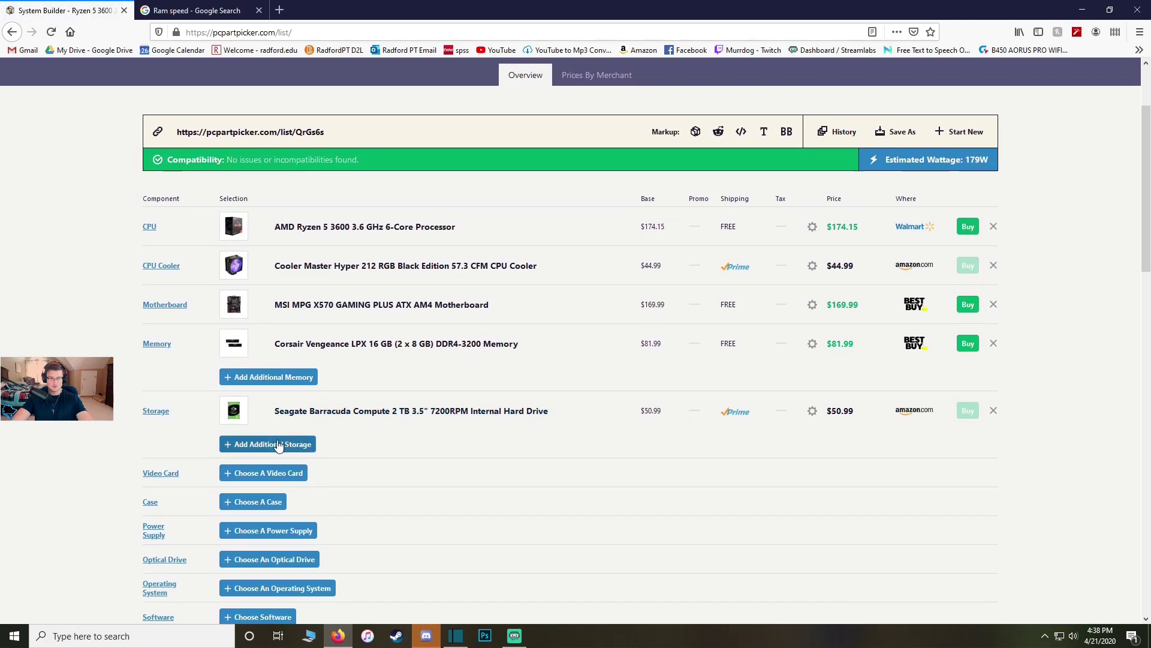
{"action": "left_click", "coordinate": [273, 445]}
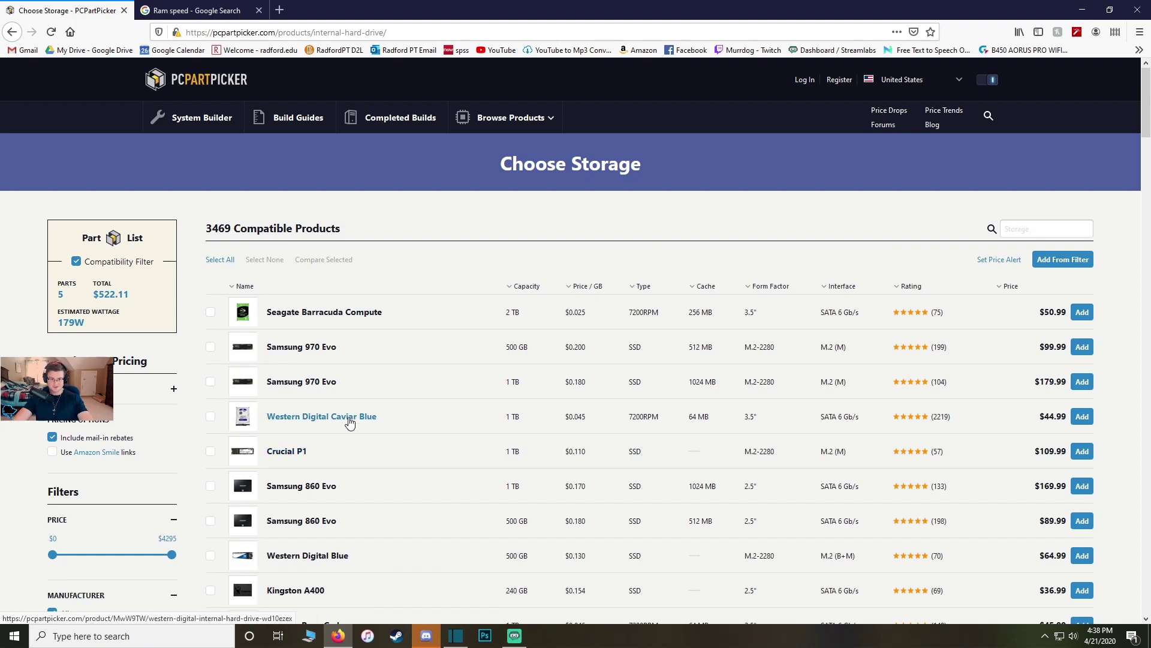
{"action": "scroll", "coordinate": [390, 341], "scroll_direction": "down", "scroll_amount": 1}
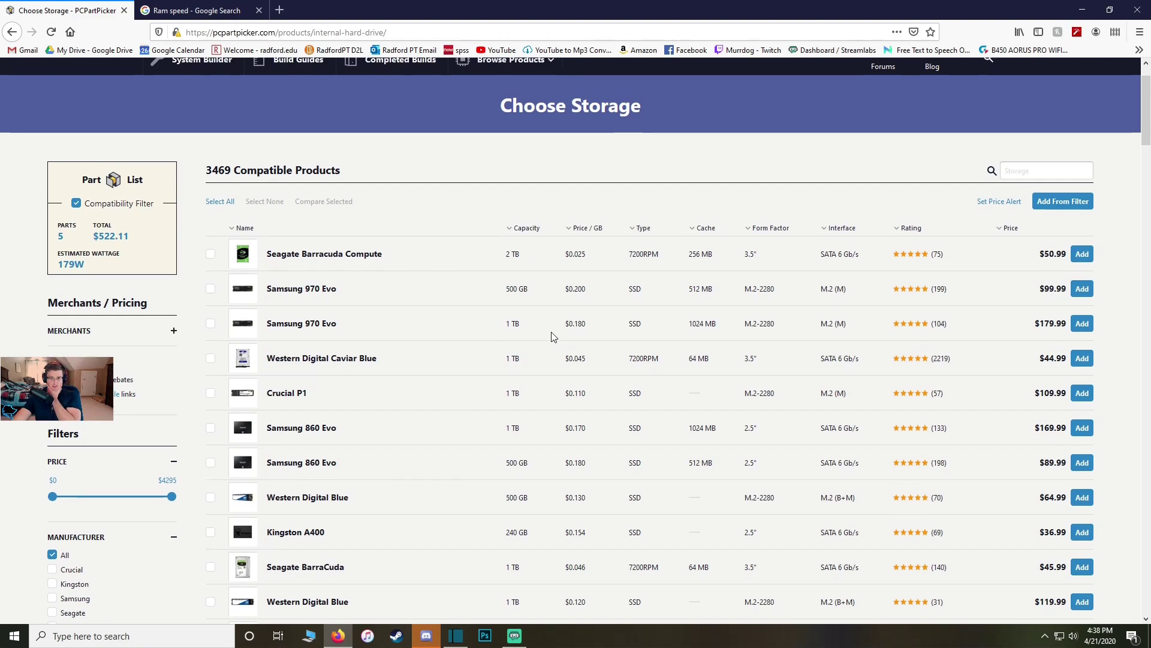
{"action": "scroll", "coordinate": [552, 334], "scroll_direction": "up", "scroll_amount": 1}
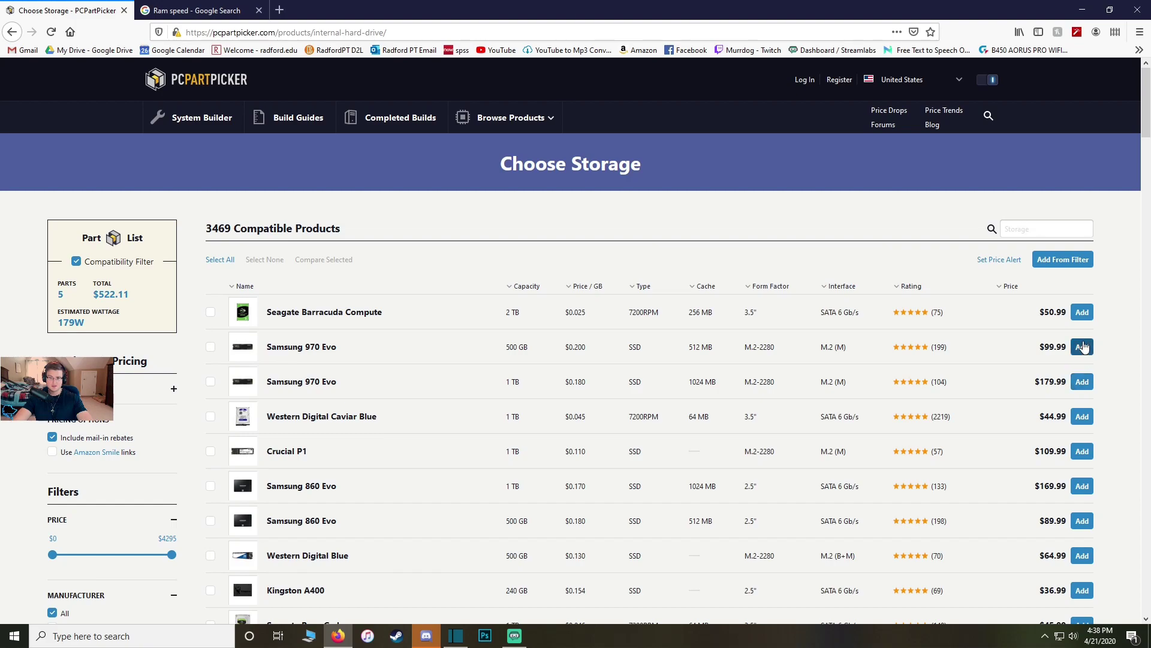
{"action": "left_click", "coordinate": [1082, 381]}
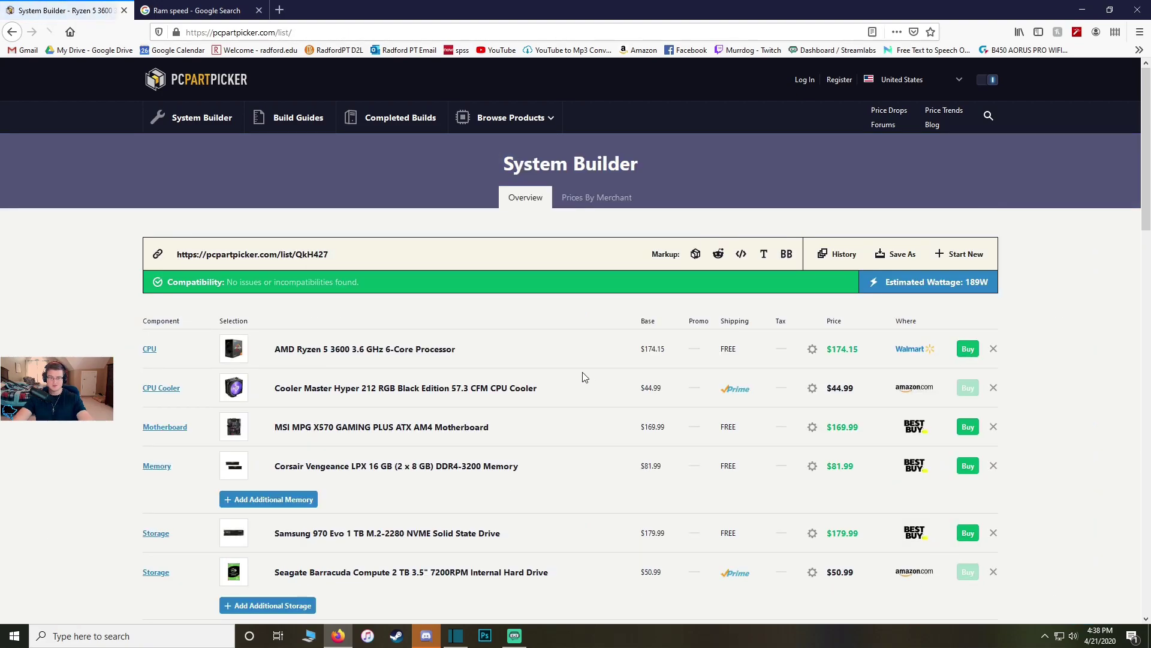
Step: Review the part list from the chosen components down to the total price and compatibility notes
{"action": "scroll", "coordinate": [447, 391], "scroll_direction": "down", "scroll_amount": 2}
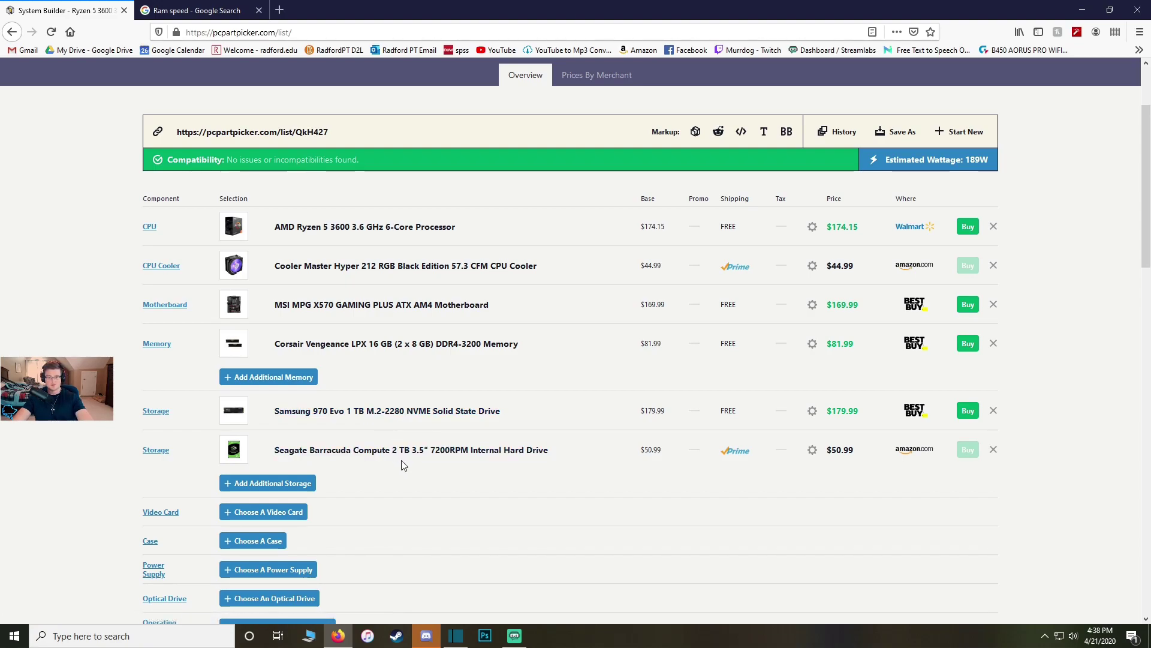
{"action": "scroll", "coordinate": [399, 460], "scroll_direction": "down", "scroll_amount": 2}
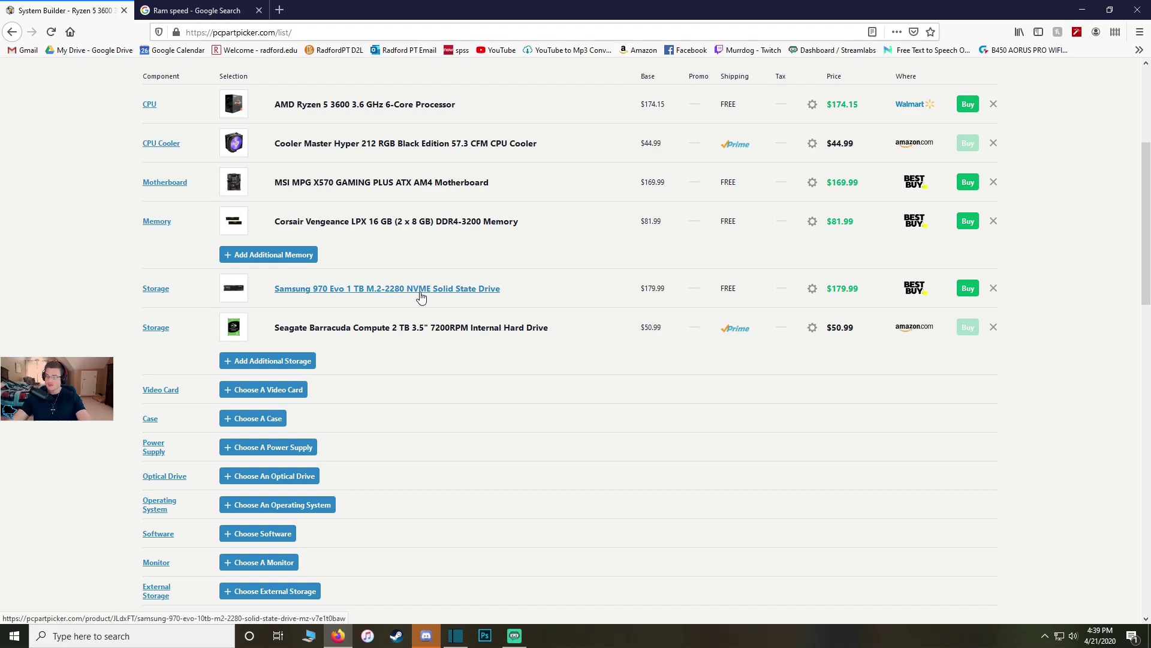
{"action": "scroll", "coordinate": [582, 348], "scroll_direction": "down", "scroll_amount": 3}
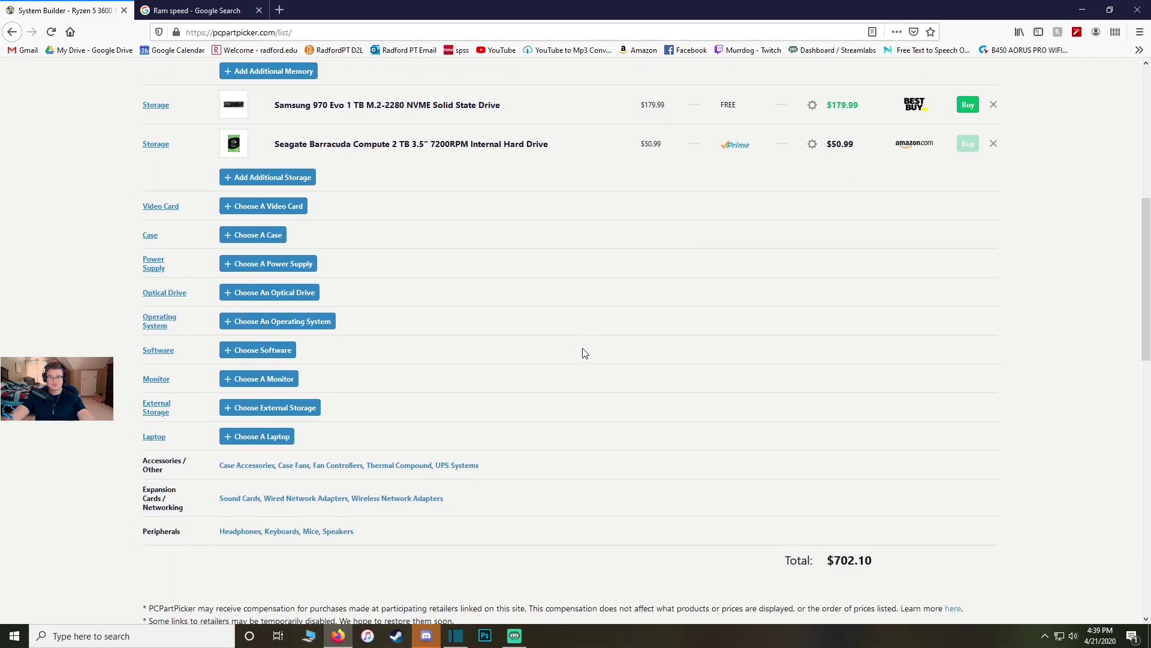
{"action": "scroll", "coordinate": [582, 340], "scroll_direction": "down", "scroll_amount": 1}
{"action": "scroll", "coordinate": [594, 309], "scroll_direction": "up", "scroll_amount": 2}
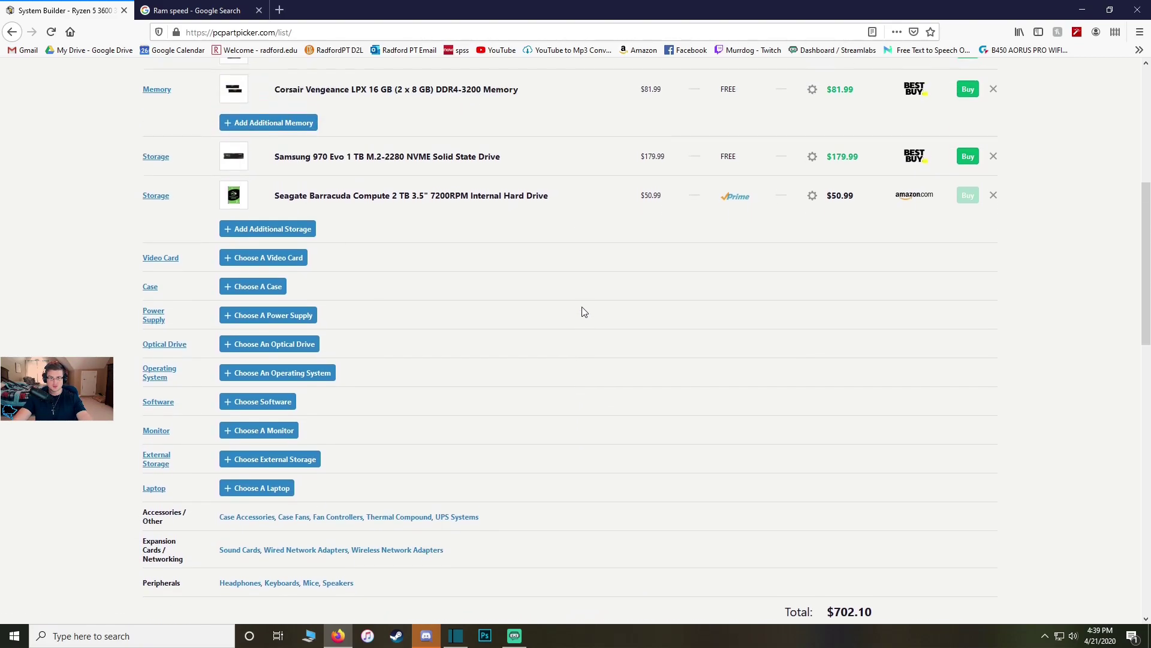
{"action": "scroll", "coordinate": [585, 286], "scroll_direction": "down", "scroll_amount": 4}
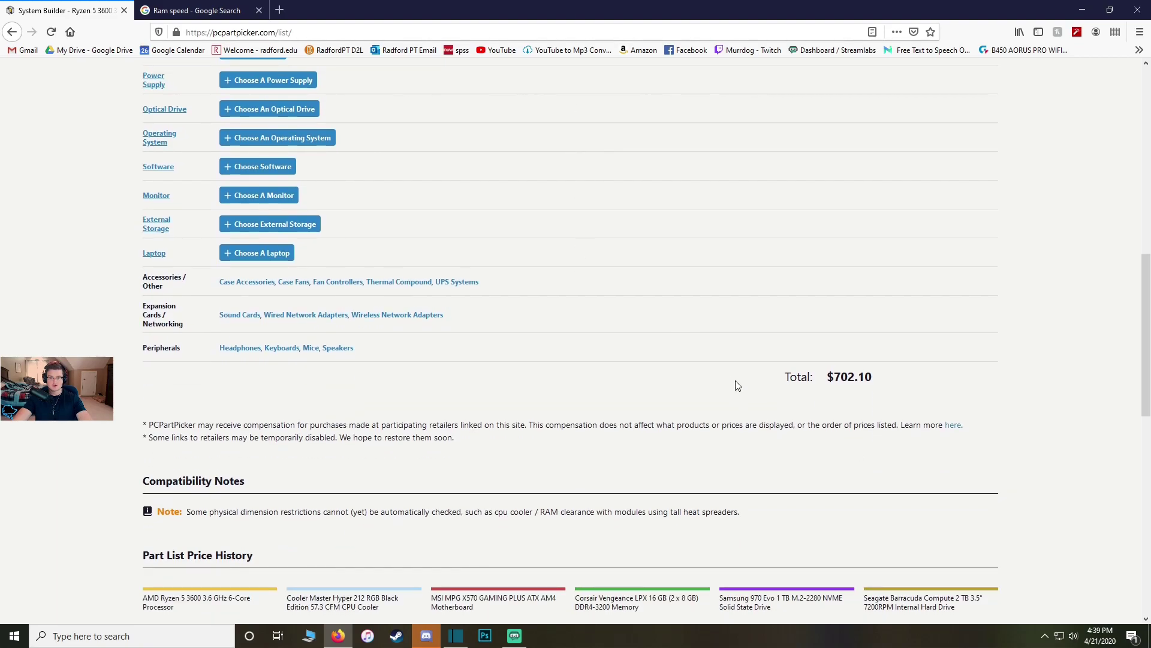
{"action": "scroll", "coordinate": [619, 364], "scroll_direction": "up", "scroll_amount": 8}
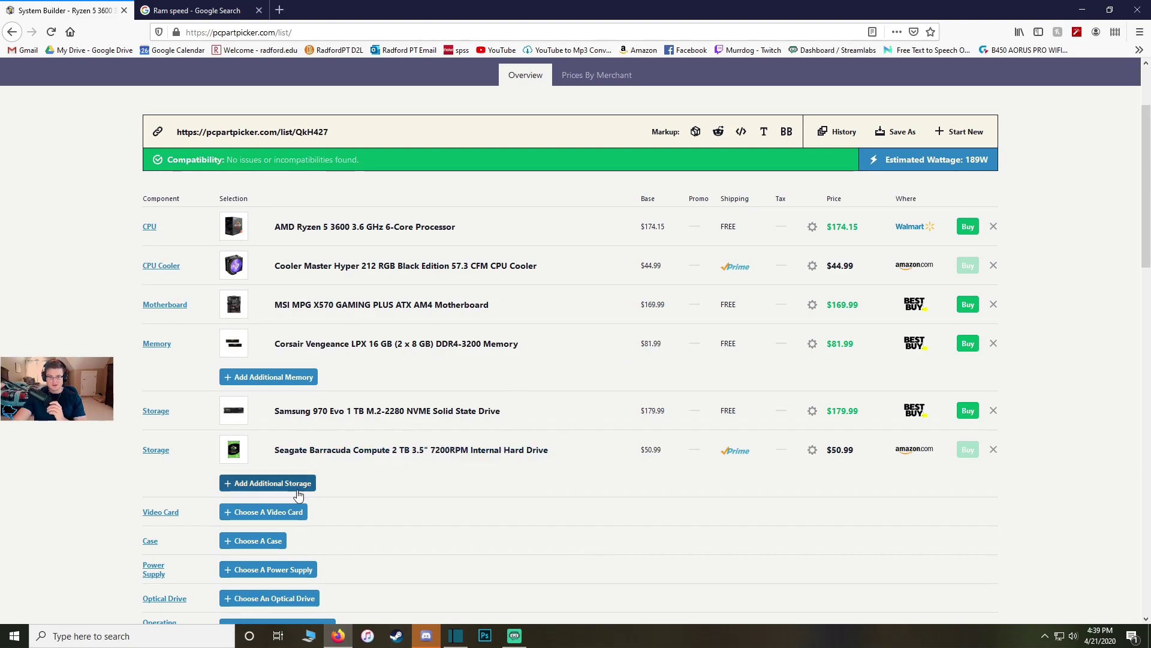
Step: Open the video card selection and filter the compatible cards by the GeForce RTX 2070 SUPER chipset
{"action": "scroll", "coordinate": [289, 423], "scroll_direction": "down", "scroll_amount": 2}
{"action": "left_click", "coordinate": [294, 391]}
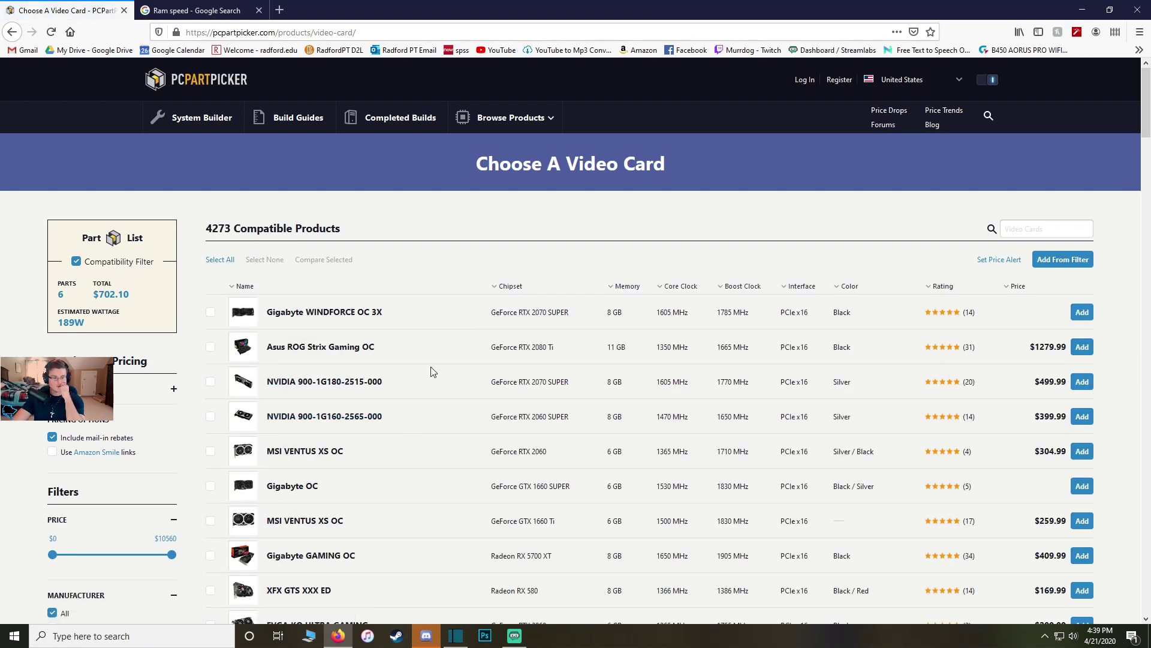
{"action": "scroll", "coordinate": [425, 362], "scroll_direction": "down", "scroll_amount": 2}
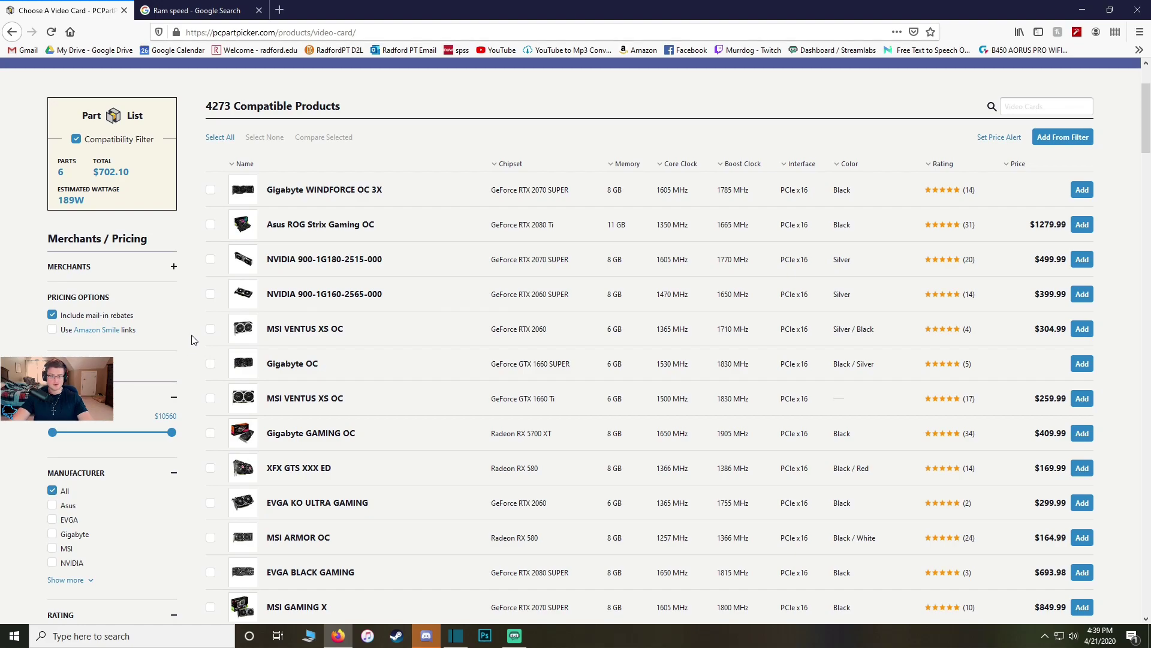
{"action": "scroll", "coordinate": [185, 333], "scroll_direction": "down", "scroll_amount": 1}
{"action": "scroll", "coordinate": [183, 331], "scroll_direction": "down", "scroll_amount": 4}
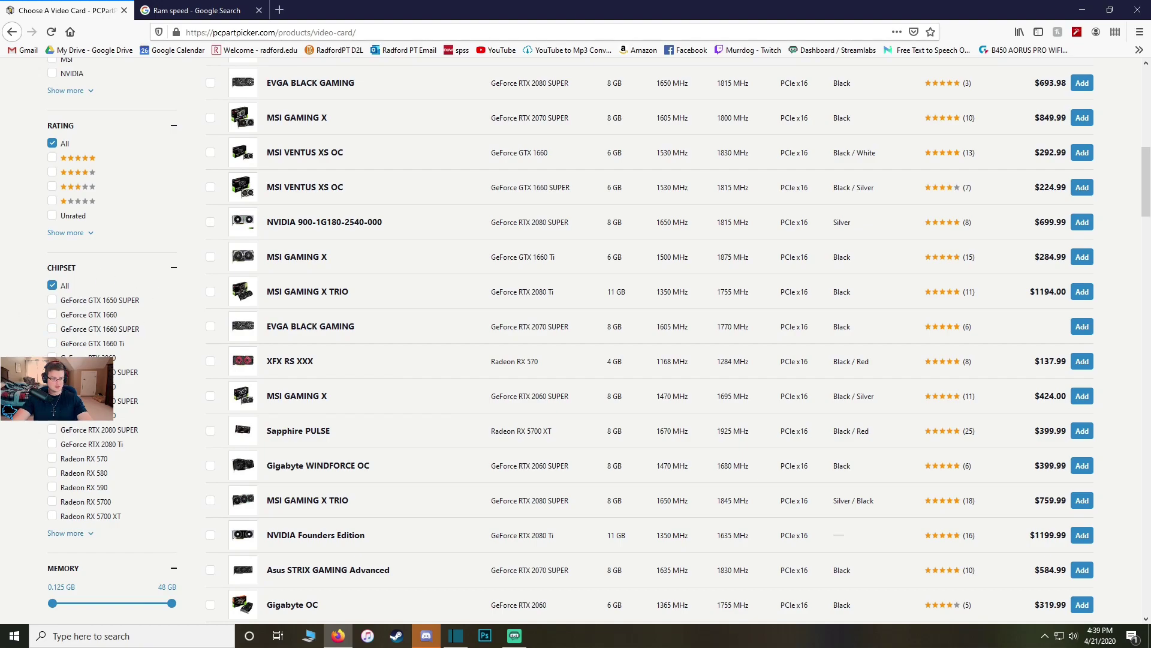
{"action": "left_click", "coordinate": [52, 401]}
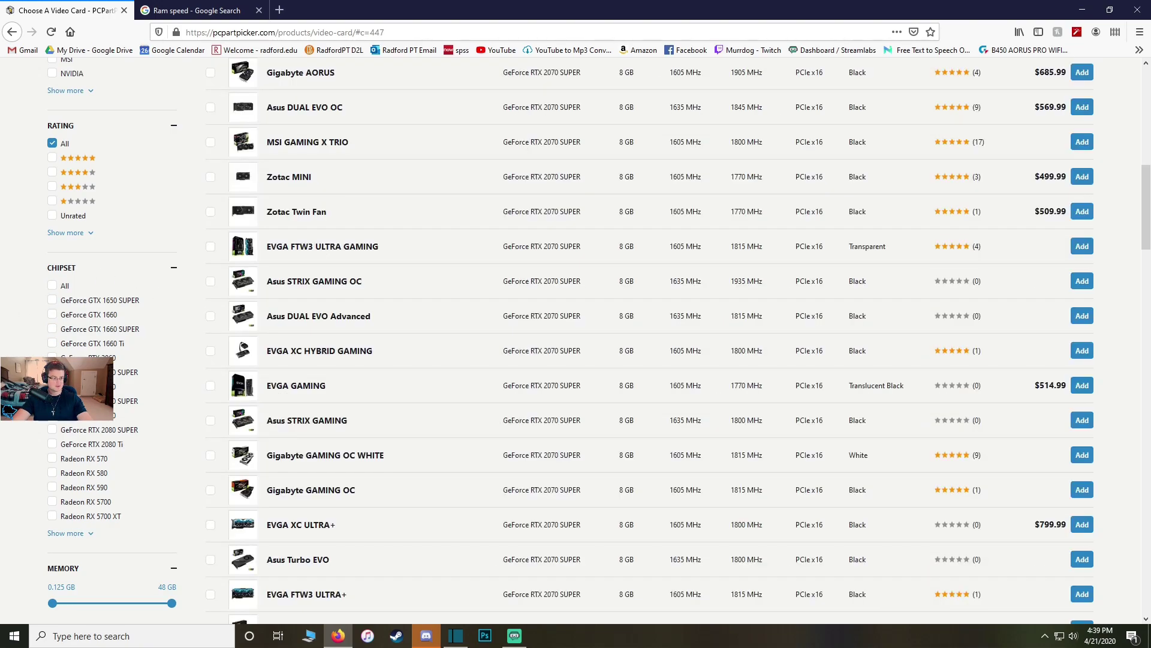
{"action": "scroll", "coordinate": [348, 440], "scroll_direction": "up", "scroll_amount": 9}
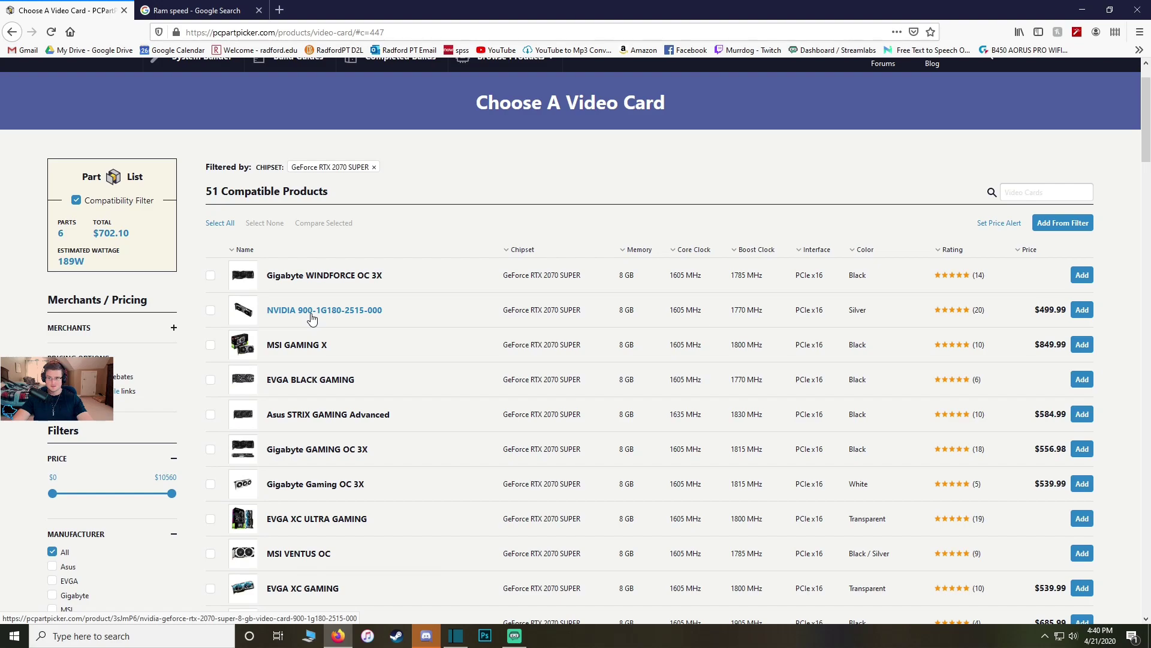
{"action": "scroll", "coordinate": [311, 319], "scroll_direction": "down", "scroll_amount": 1}
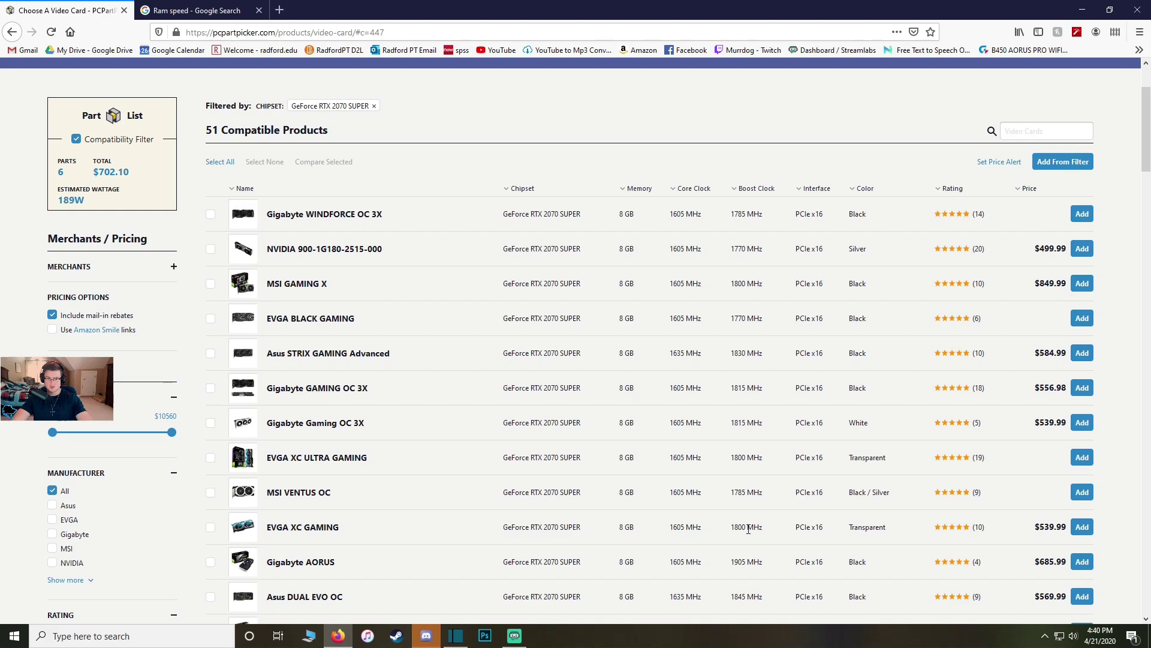
{"action": "left_click_drag", "start_coordinate": [730, 528], "coordinate": [749, 530]}
{"action": "left_click_drag", "start_coordinate": [731, 249], "coordinate": [755, 247]}
{"action": "left_click", "coordinate": [760, 244]}
{"action": "left_click", "coordinate": [309, 248]}
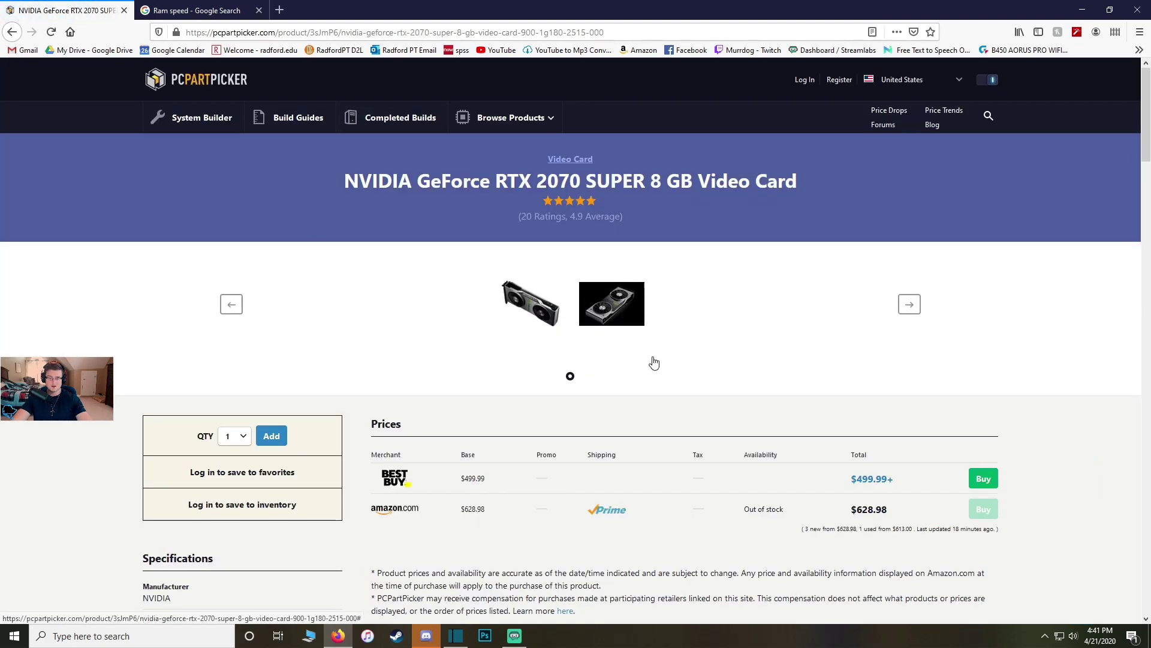
{"action": "scroll", "coordinate": [650, 352], "scroll_direction": "down", "scroll_amount": 2}
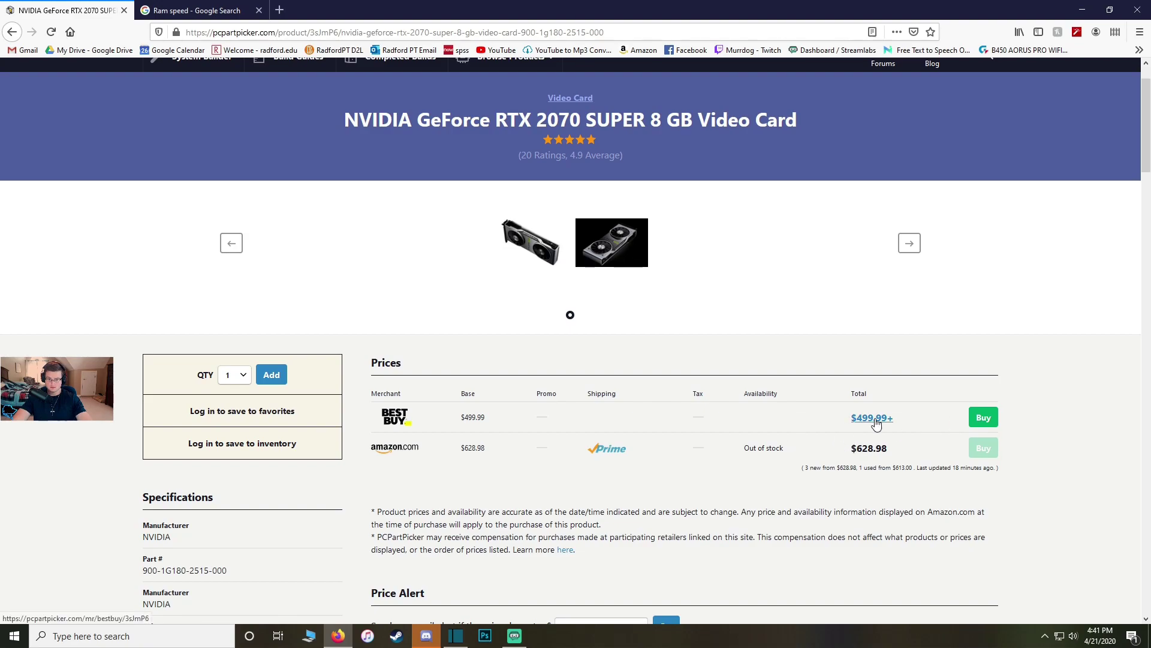
{"action": "key", "text": "alt+Left"}
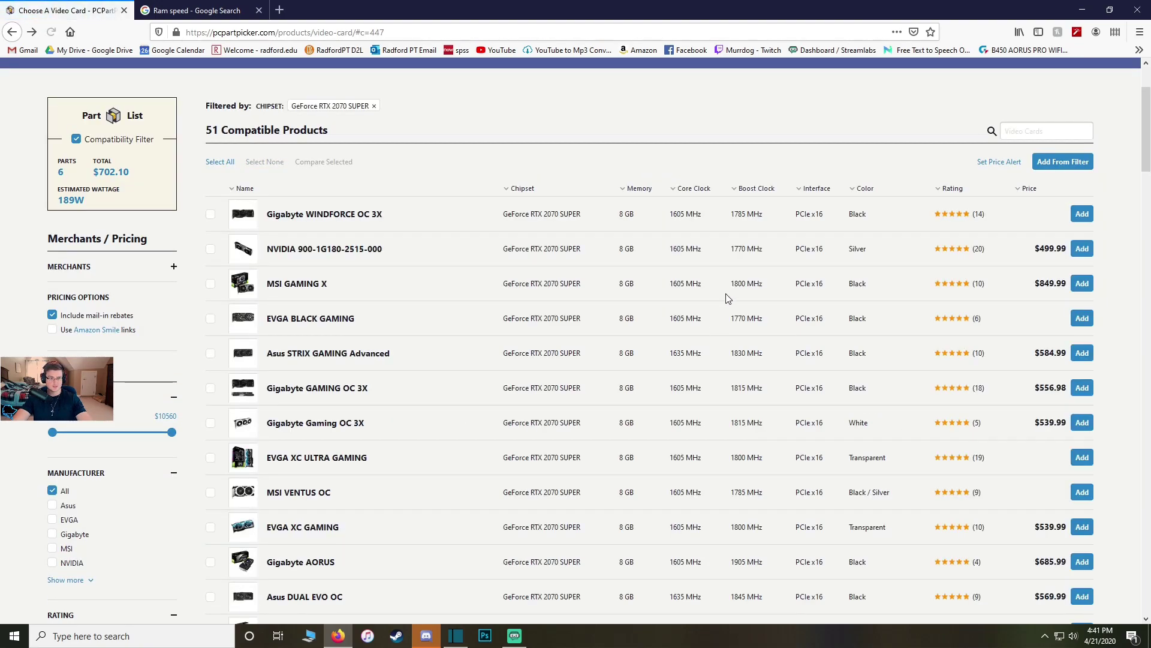
{"action": "key", "text": "alt+Left"}
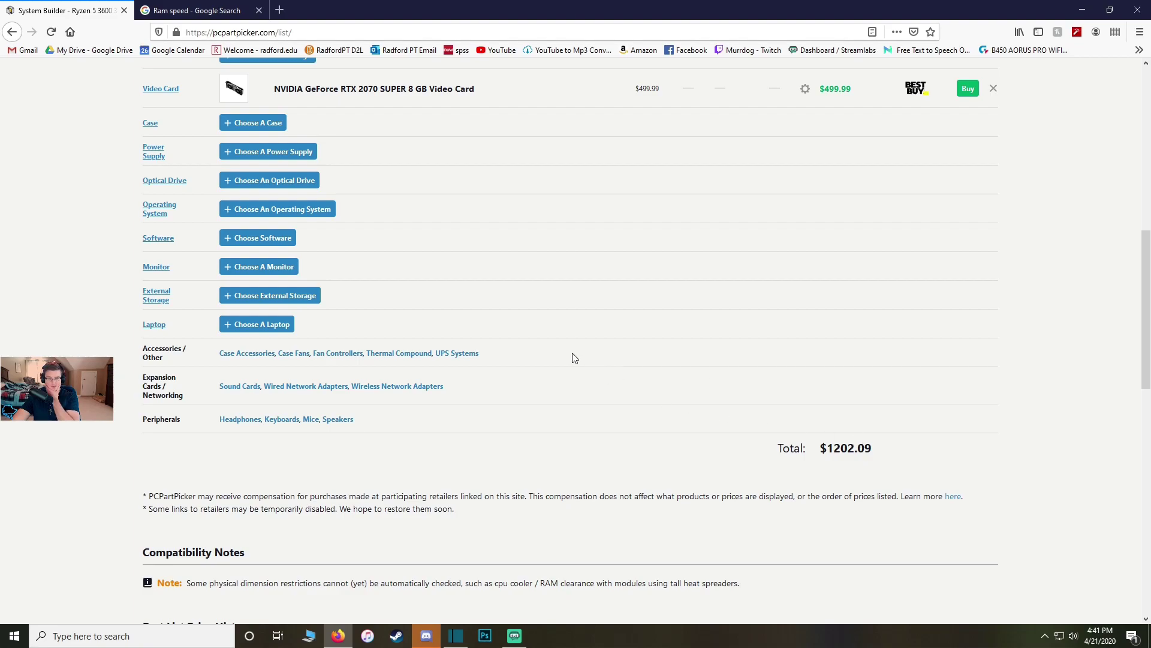
Step: Open the case selection and browse the compatible cases
{"action": "scroll", "coordinate": [552, 357], "scroll_direction": "up", "scroll_amount": 3}
{"action": "left_click", "coordinate": [257, 306]}
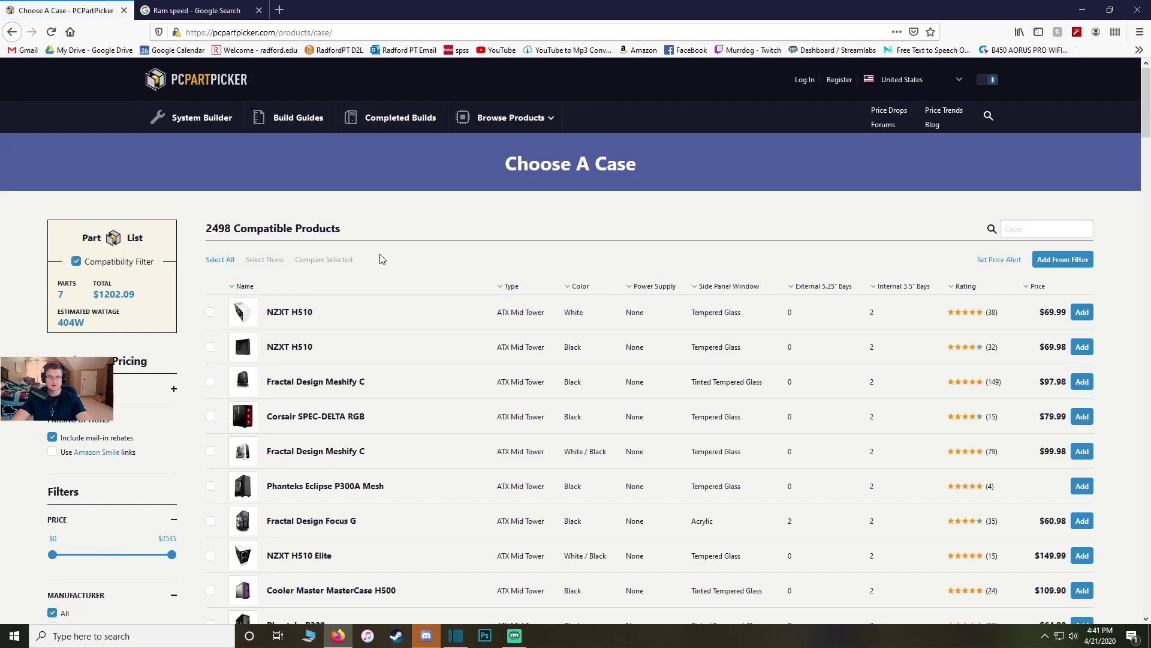
{"action": "left_click", "coordinate": [1035, 230]}
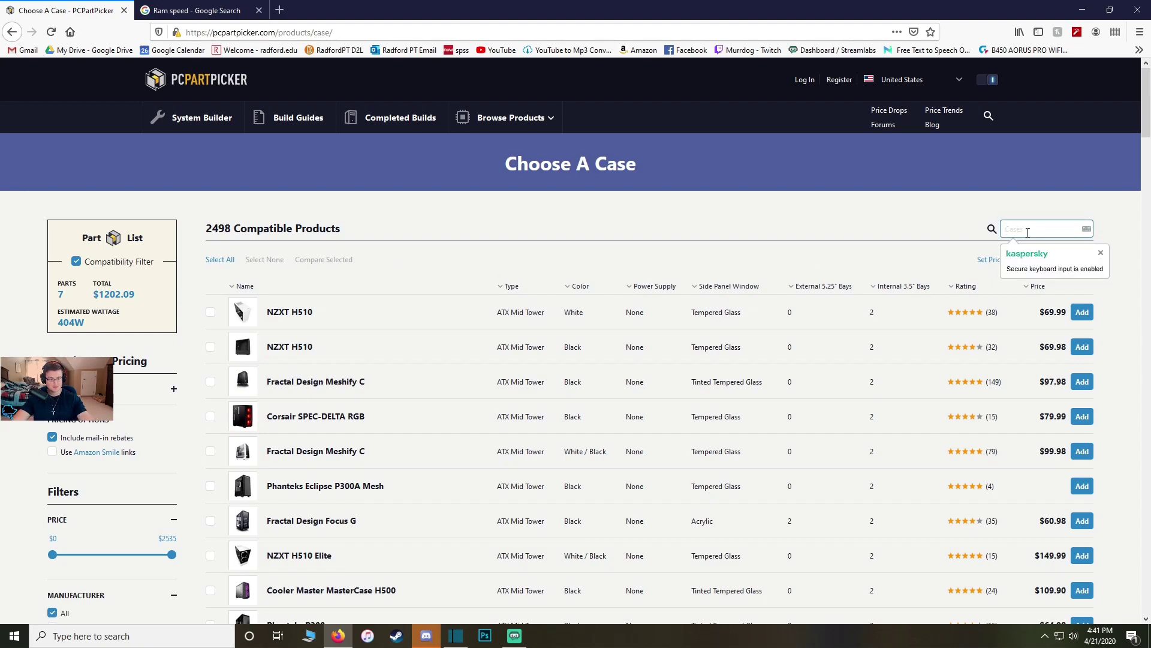
{"action": "scroll", "coordinate": [834, 375], "scroll_direction": "down", "scroll_amount": 2}
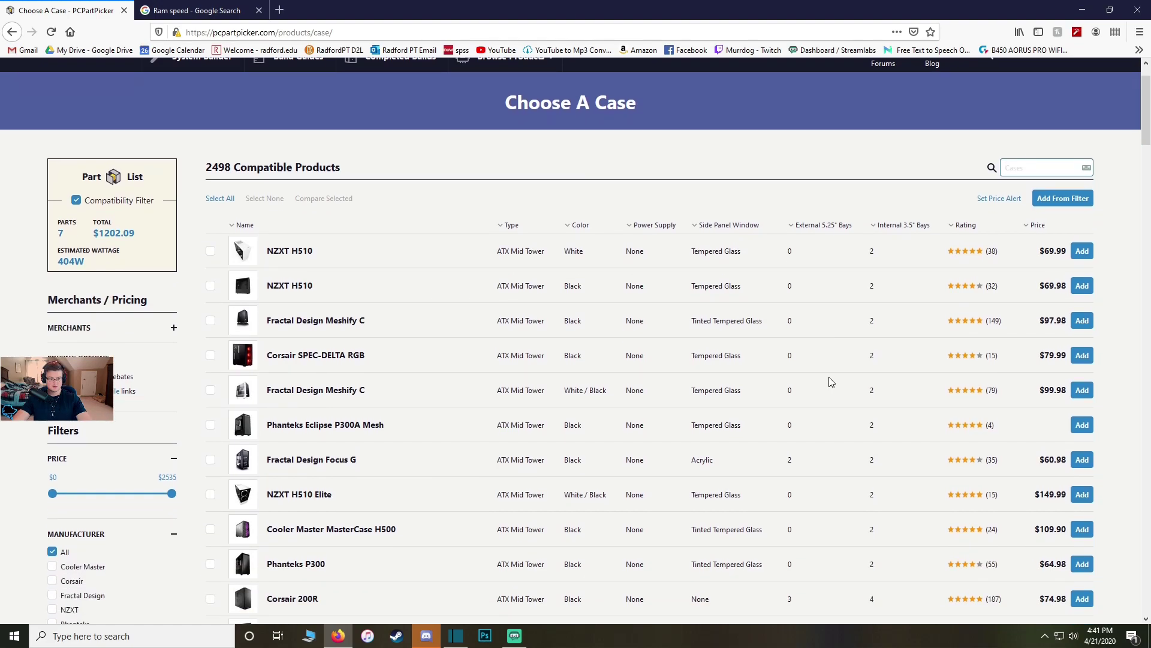
{"action": "scroll", "coordinate": [922, 301], "scroll_direction": "up", "scroll_amount": 2}
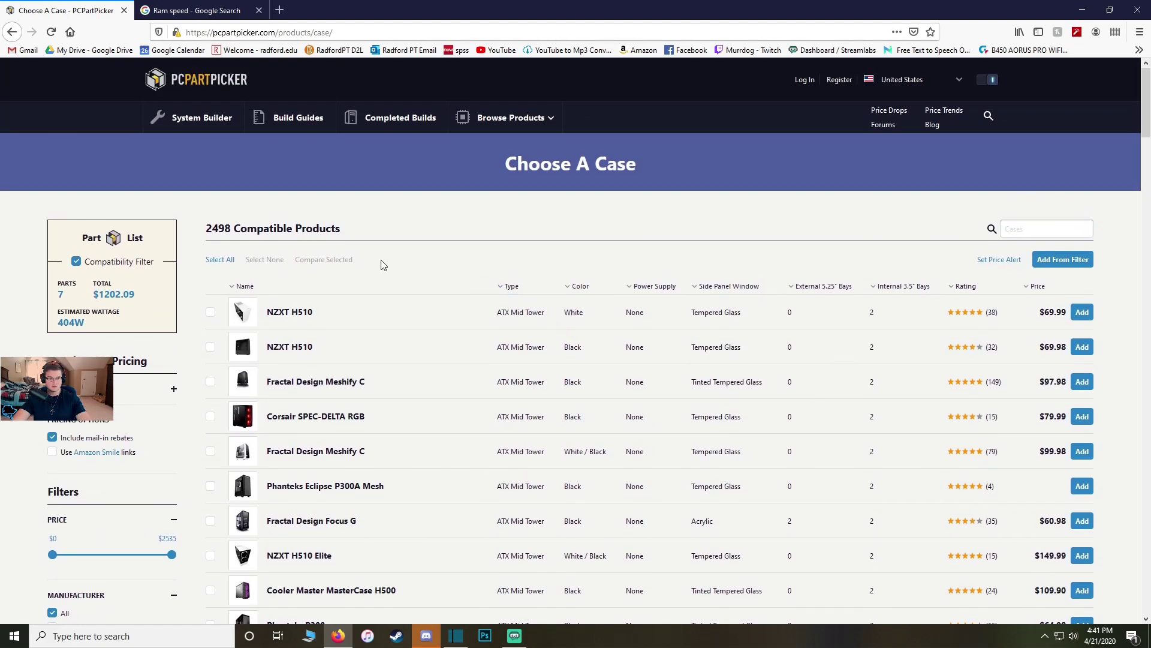
{"action": "scroll", "coordinate": [386, 264], "scroll_direction": "down", "scroll_amount": 3}
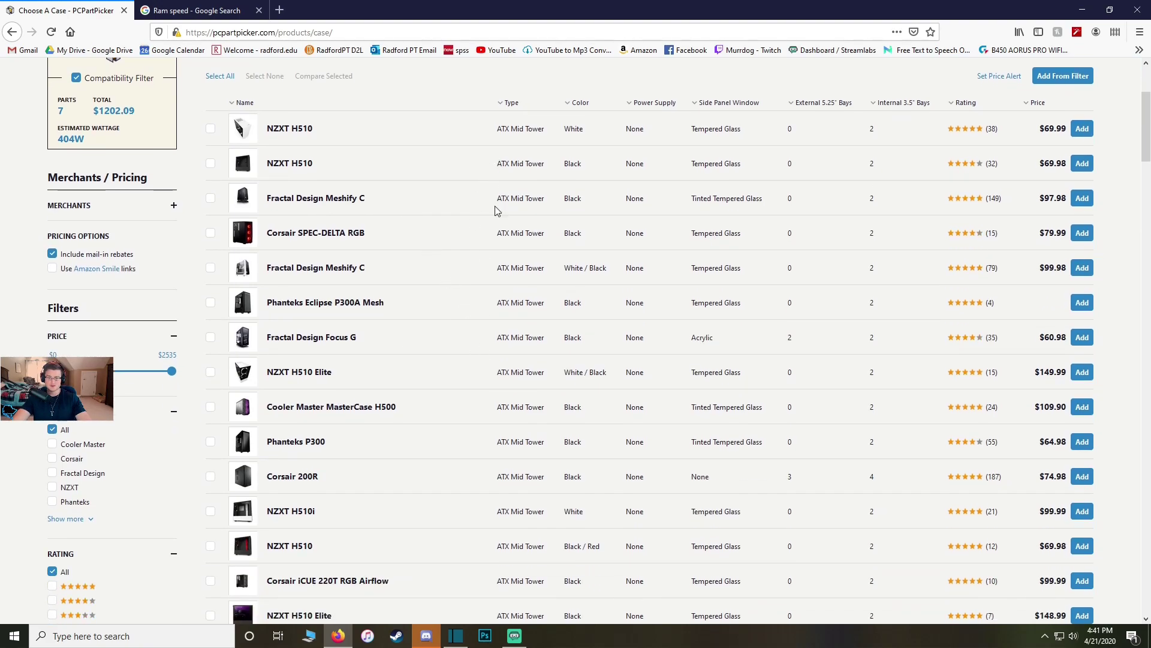
{"action": "scroll", "coordinate": [519, 325], "scroll_direction": "up", "scroll_amount": 2}
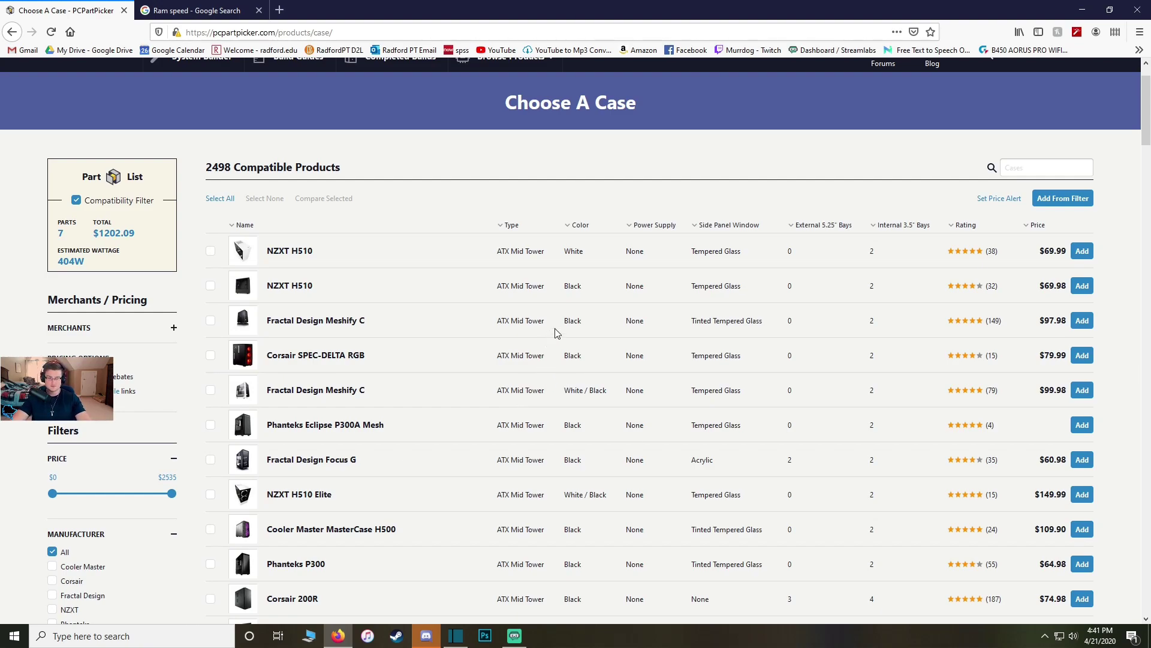
Step: Search the cases for Corsair SPEC-OMEGA models and add the white/black Corsair SPEC-OMEGA RGB to the part list
{"action": "left_click", "coordinate": [1006, 167]}
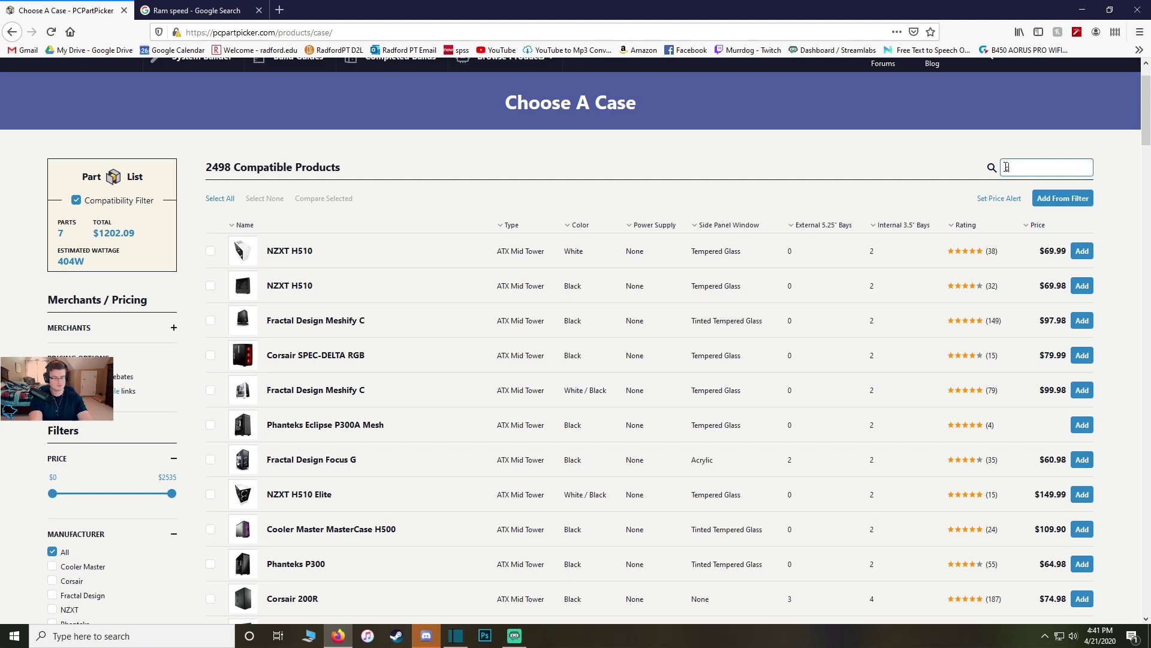
{"action": "type", "text": "corsair spec"}
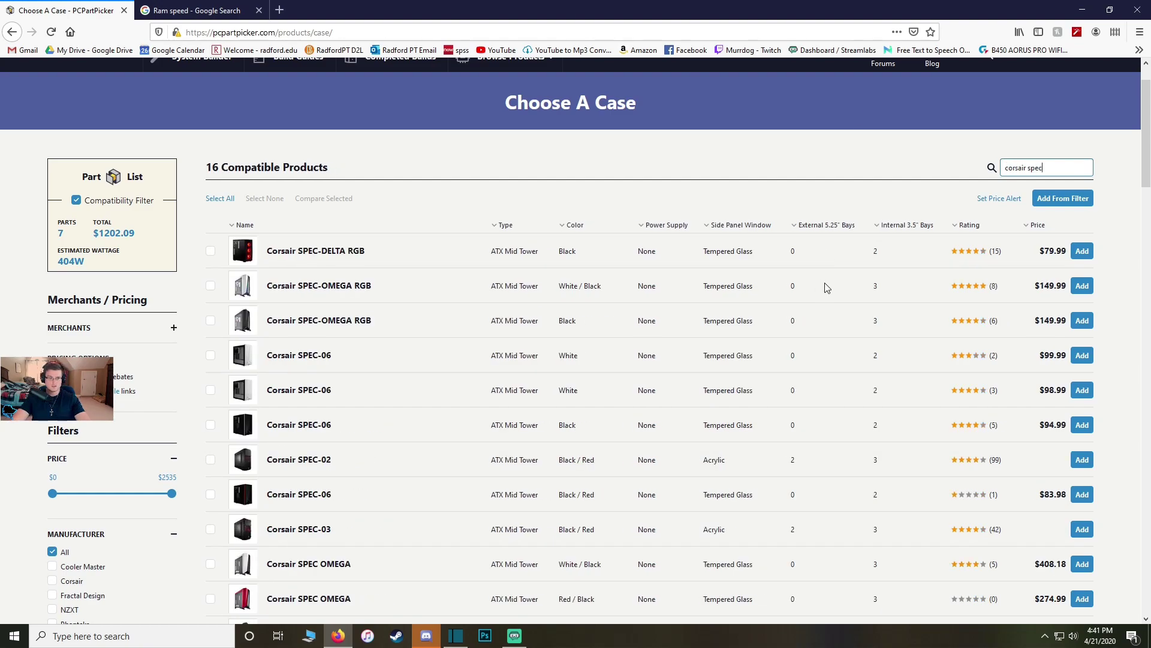
{"action": "type", "text": "o"}
{"action": "key", "text": "BackSpace"}
{"action": "key", "text": "BackSpace"}
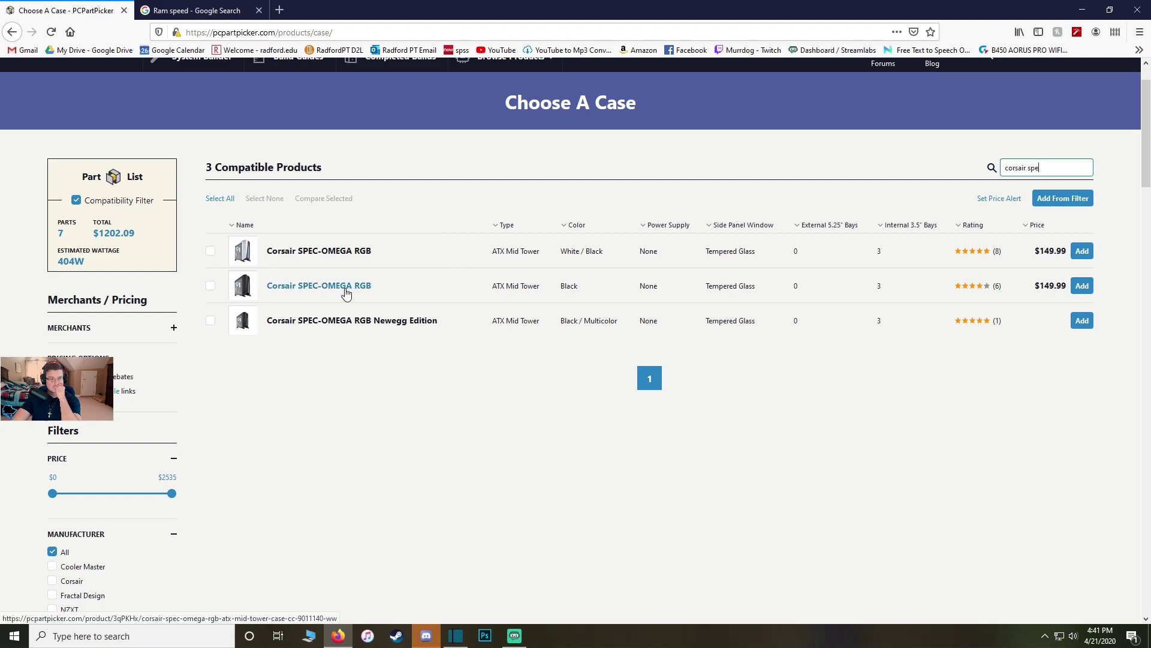
{"action": "left_click", "coordinate": [1082, 252]}
{"action": "scroll", "coordinate": [766, 352], "scroll_direction": "down", "scroll_amount": 4}
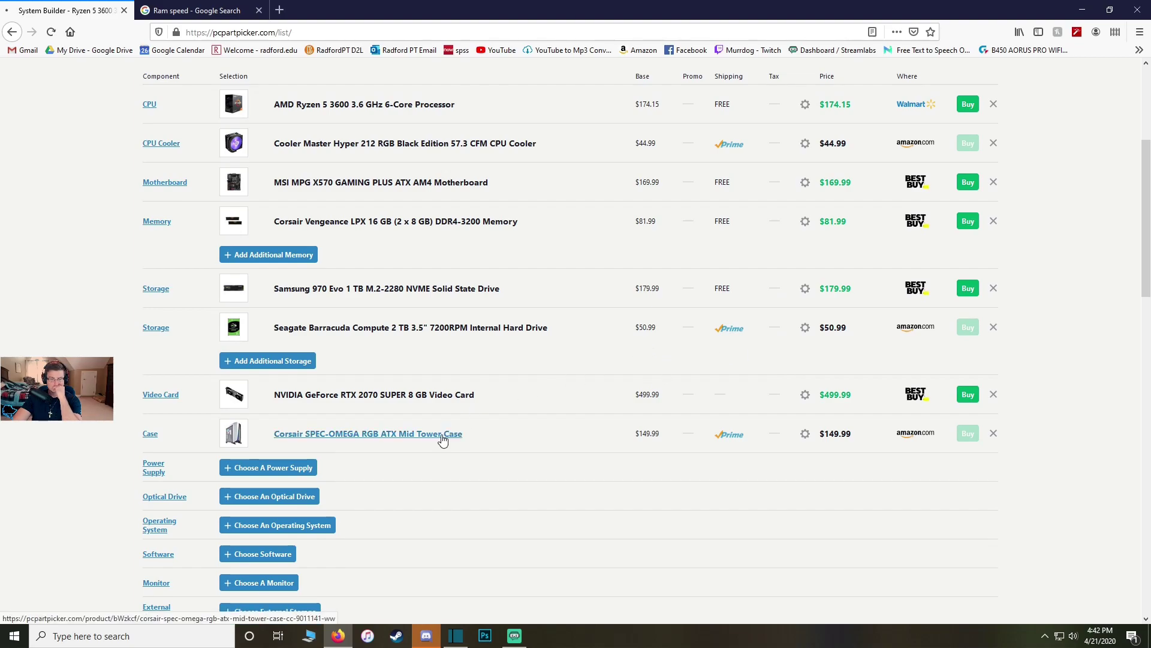
Step: Open the Corsair SPEC-OMEGA RGB product page and page through its enlarged pictures up to the seventh, then close the picture viewer
{"action": "left_click", "coordinate": [442, 439]}
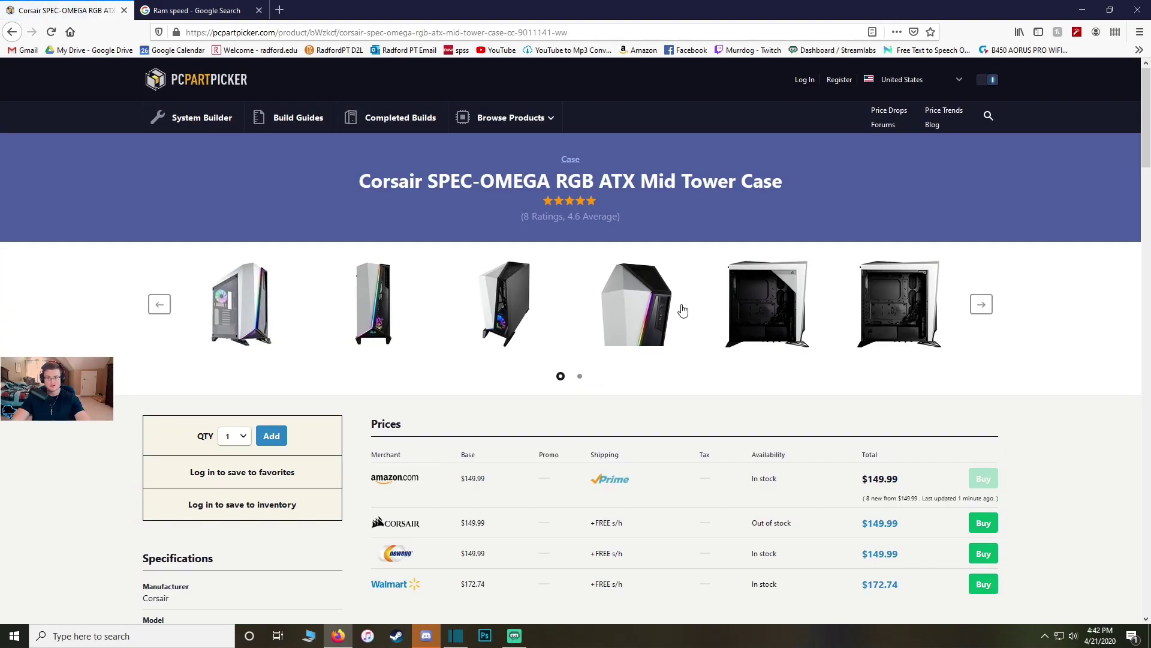
{"action": "left_click", "coordinate": [246, 326]}
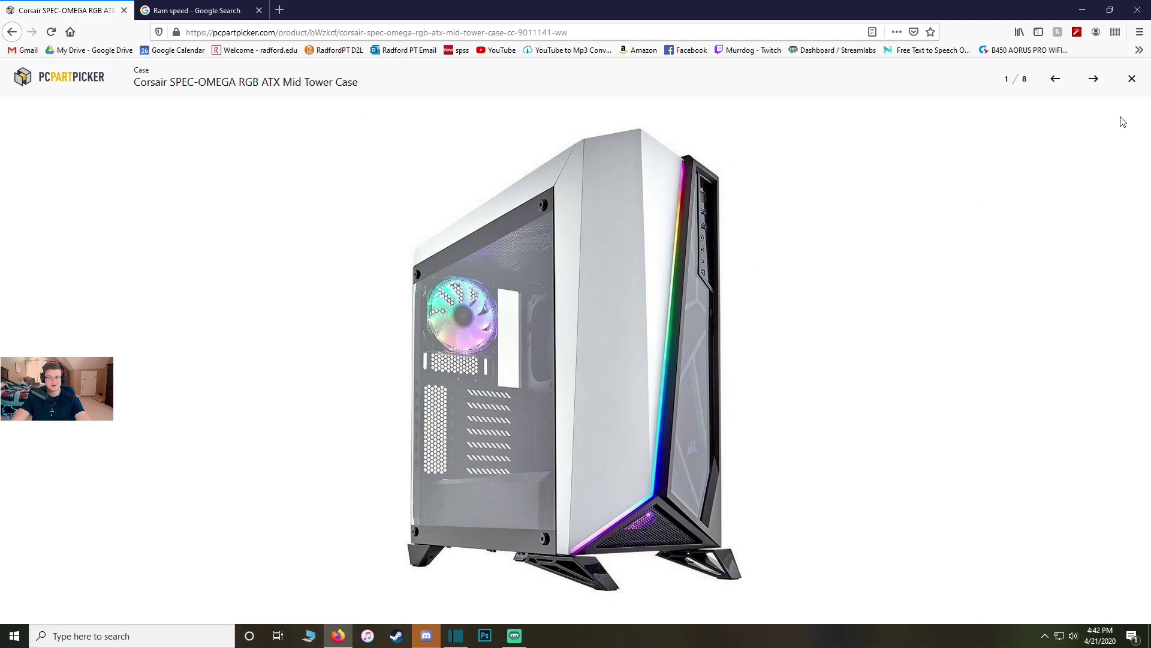
{"action": "left_click", "coordinate": [1097, 80]}
{"action": "left_click", "coordinate": [1097, 82]}
{"action": "left_click", "coordinate": [1098, 83]}
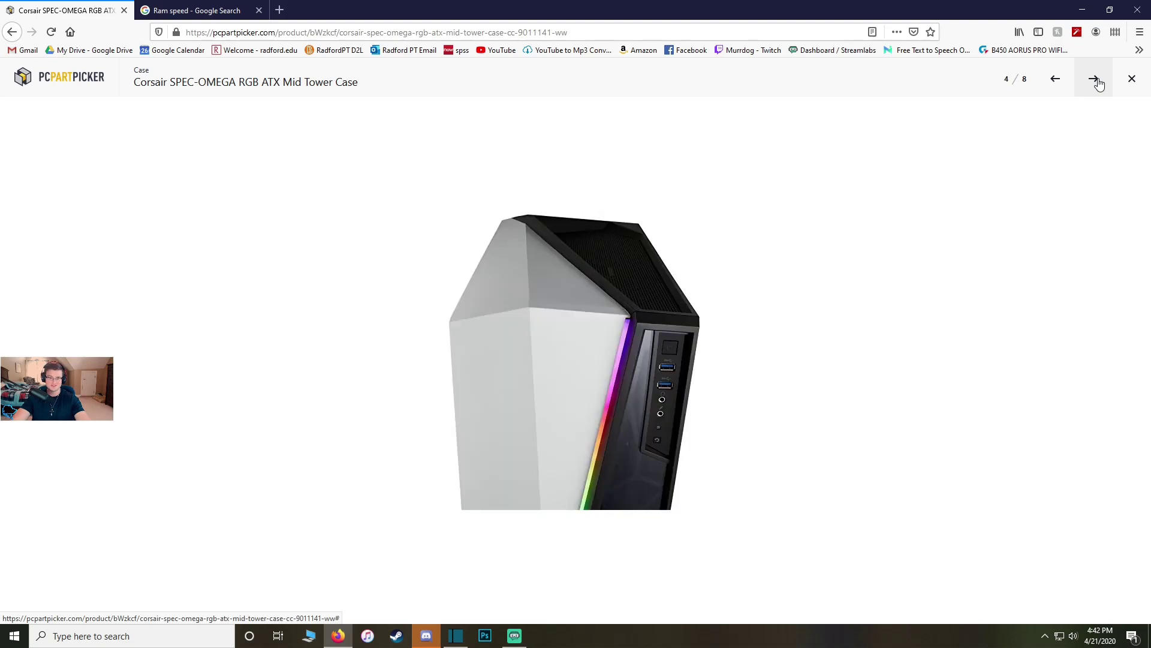
{"action": "left_click", "coordinate": [1098, 82]}
{"action": "left_click", "coordinate": [1099, 83]}
{"action": "left_click", "coordinate": [1099, 82]}
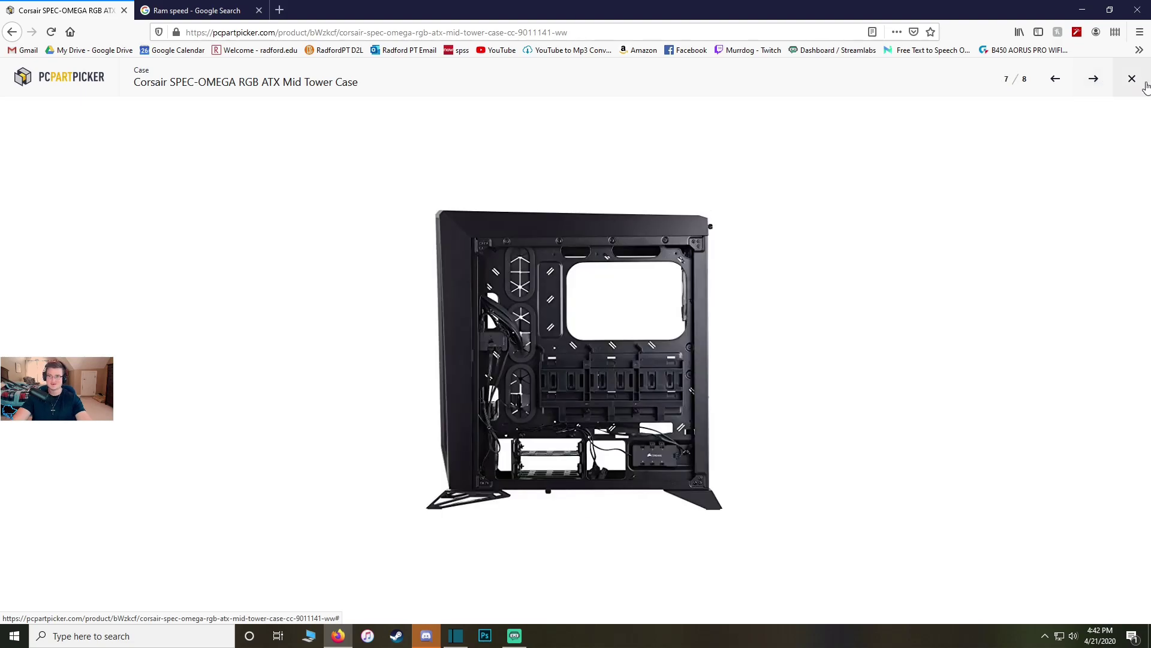
{"action": "left_click", "coordinate": [1131, 79]}
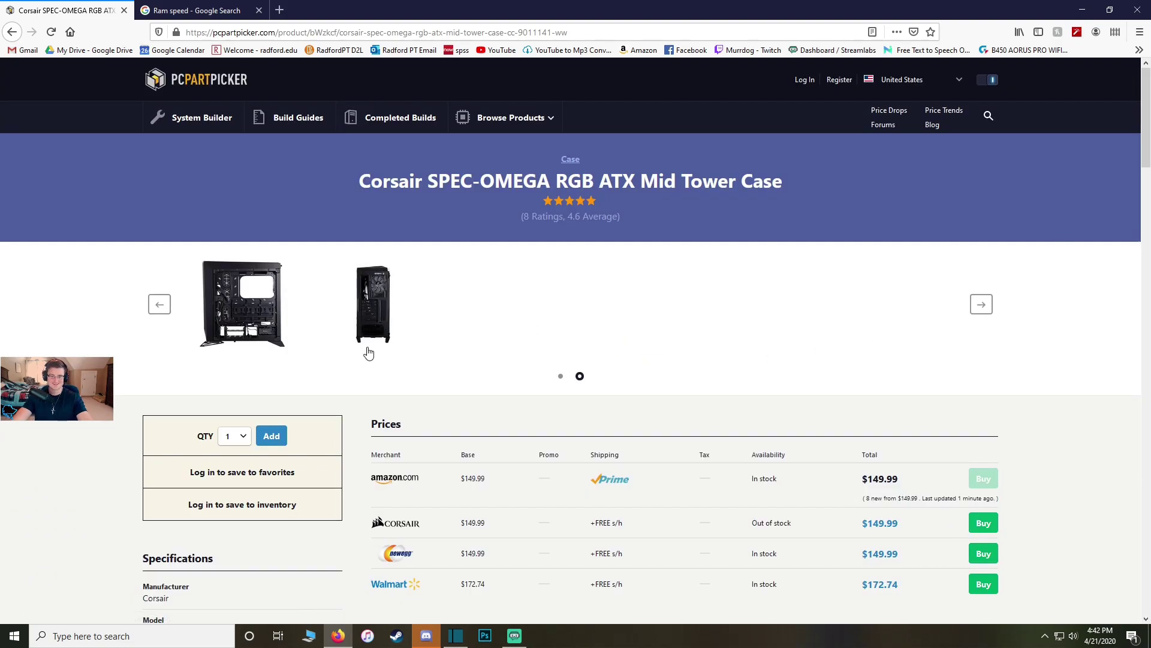
Step: Bring back the first set of case thumbnails and check the merchants' prices, shipping and availability
{"action": "left_click", "coordinate": [560, 376]}
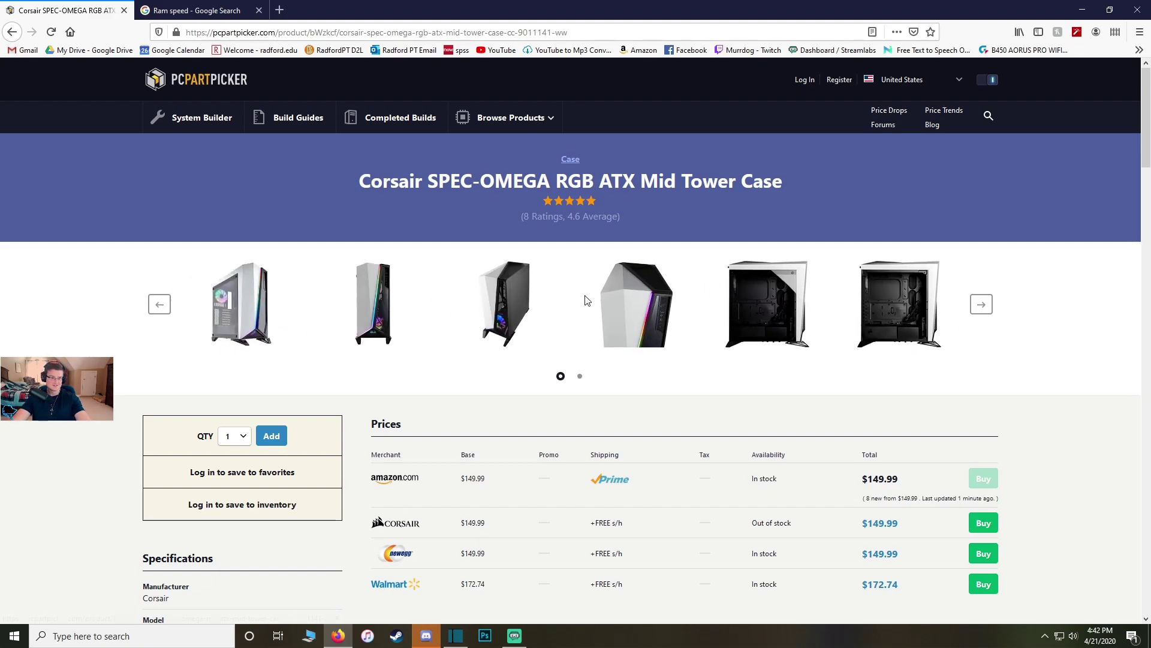
{"action": "scroll", "coordinate": [590, 302], "scroll_direction": "down", "scroll_amount": 2}
{"action": "scroll", "coordinate": [596, 302], "scroll_direction": "down", "scroll_amount": 1}
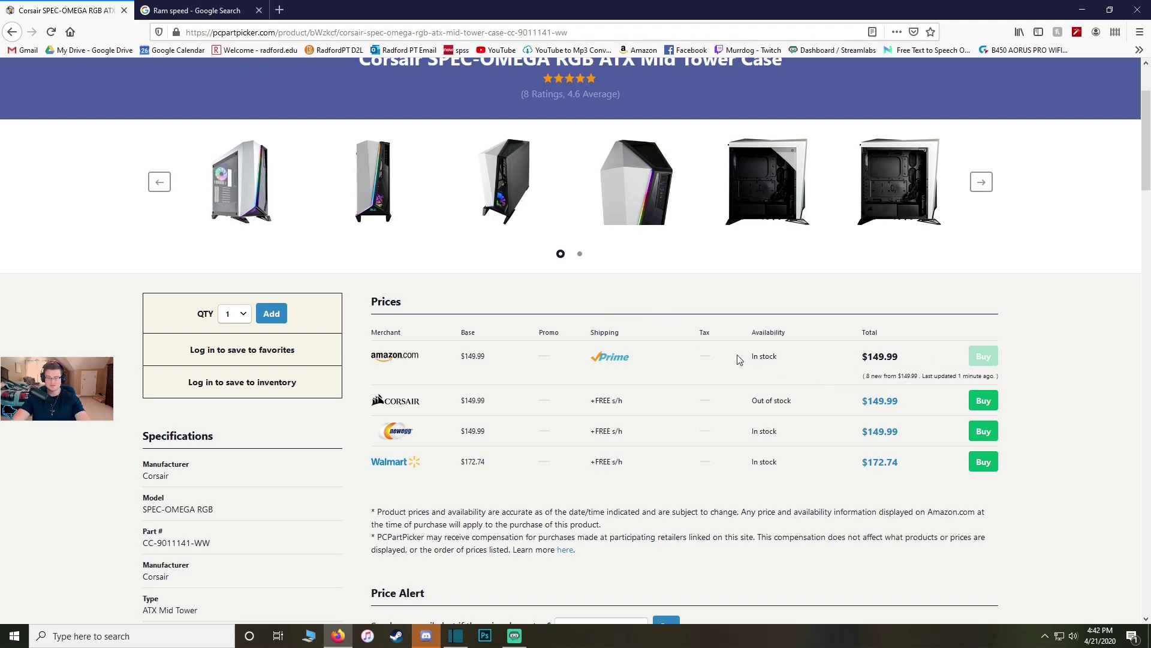
{"action": "scroll", "coordinate": [621, 322], "scroll_direction": "up", "scroll_amount": 3}
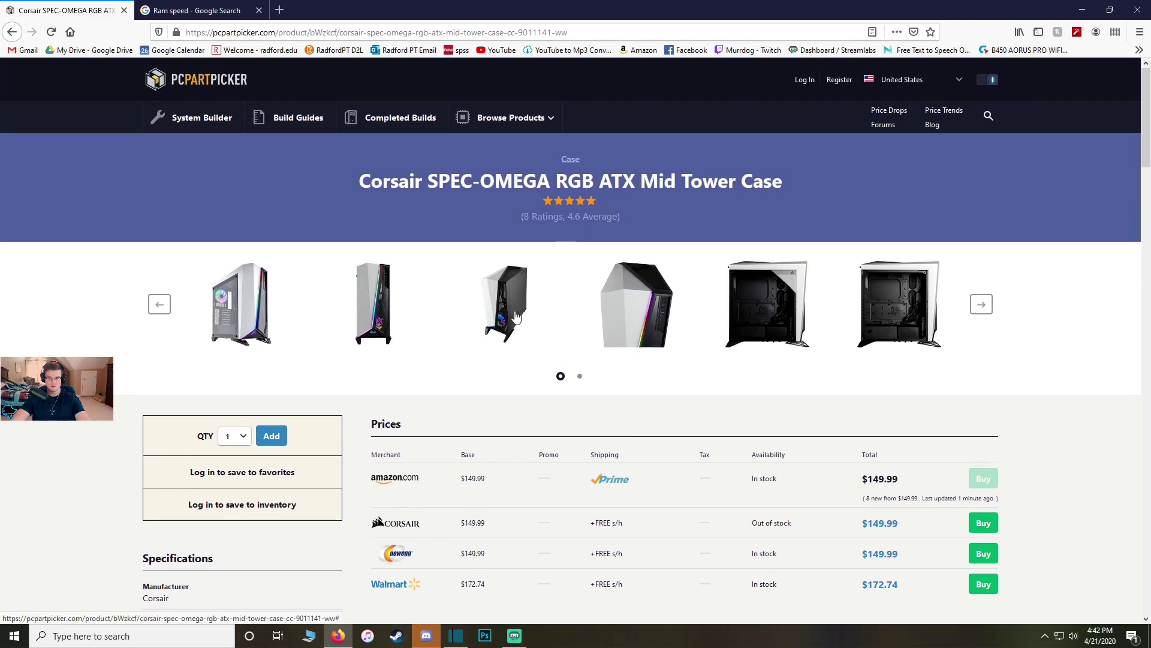
Step: View the case's front picture and its angled first picture enlarged, returning to the part list after each
{"action": "left_click", "coordinate": [395, 299]}
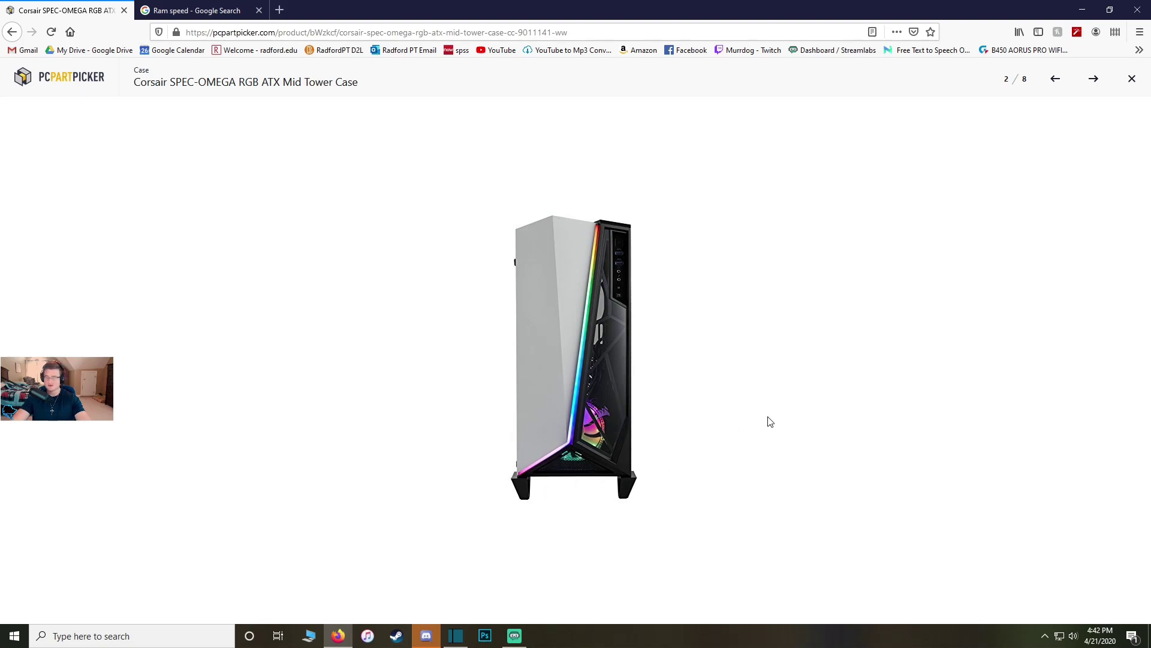
{"action": "left_click", "coordinate": [12, 32]}
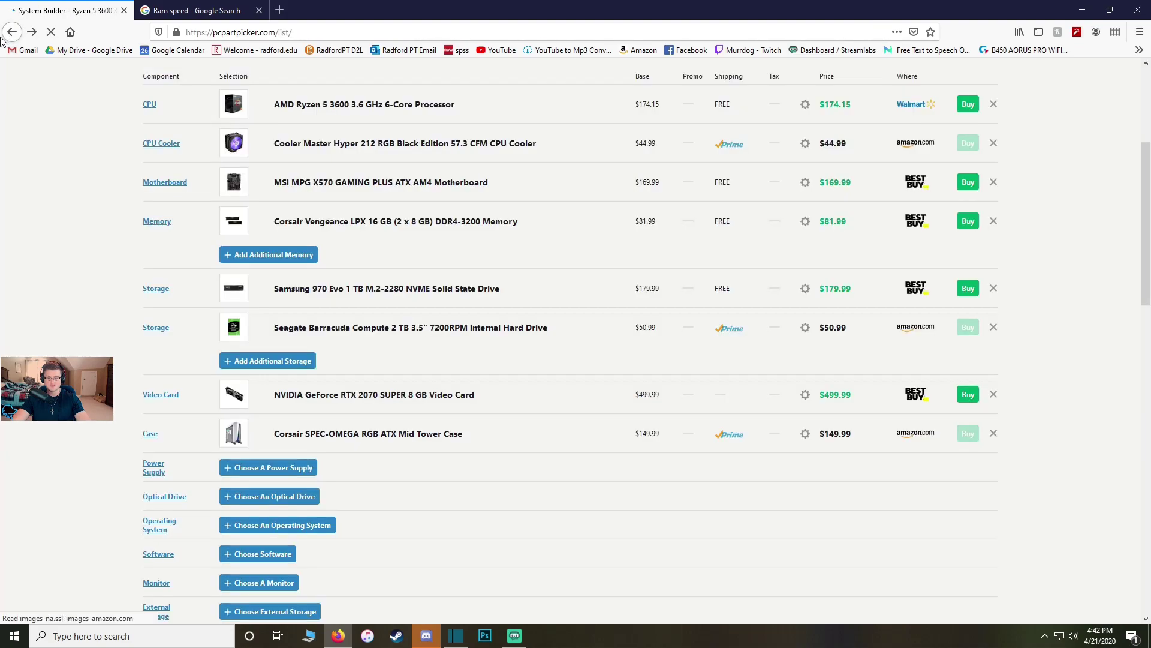
{"action": "left_click", "coordinate": [367, 434]}
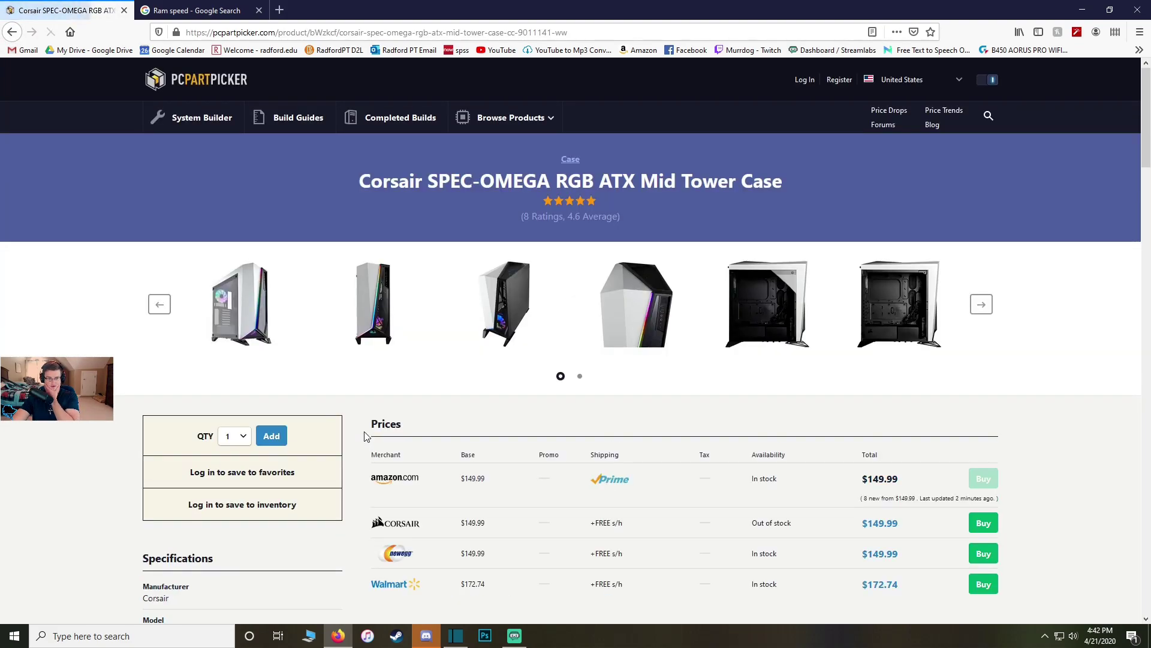
{"action": "left_click", "coordinate": [241, 313]}
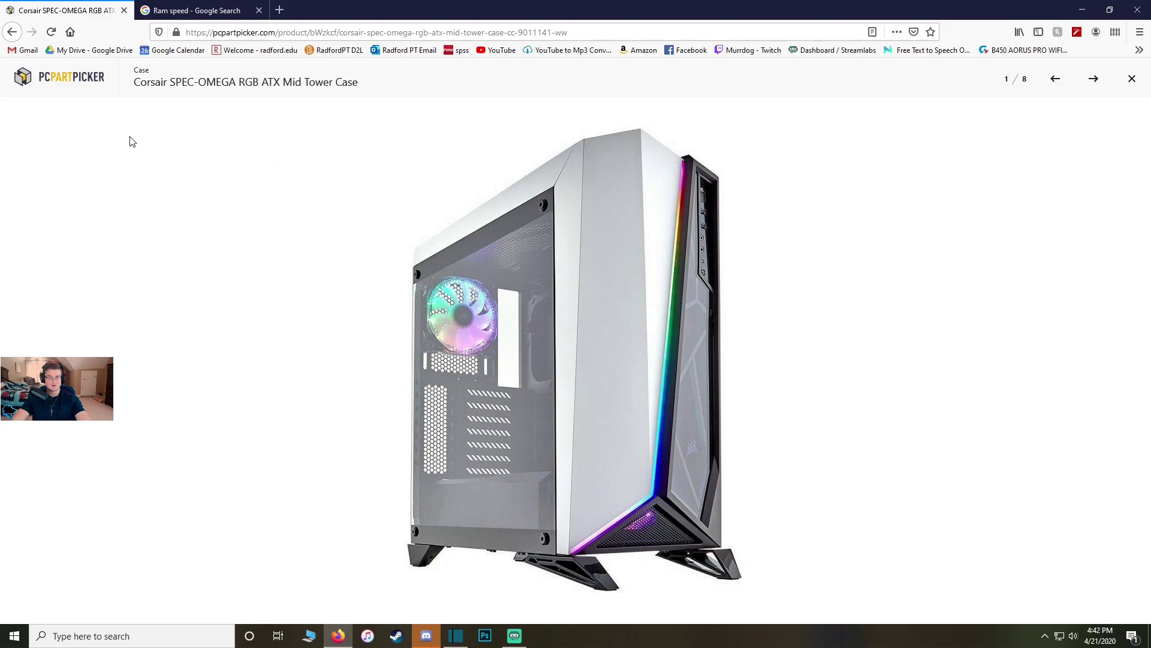
{"action": "left_click", "coordinate": [12, 32]}
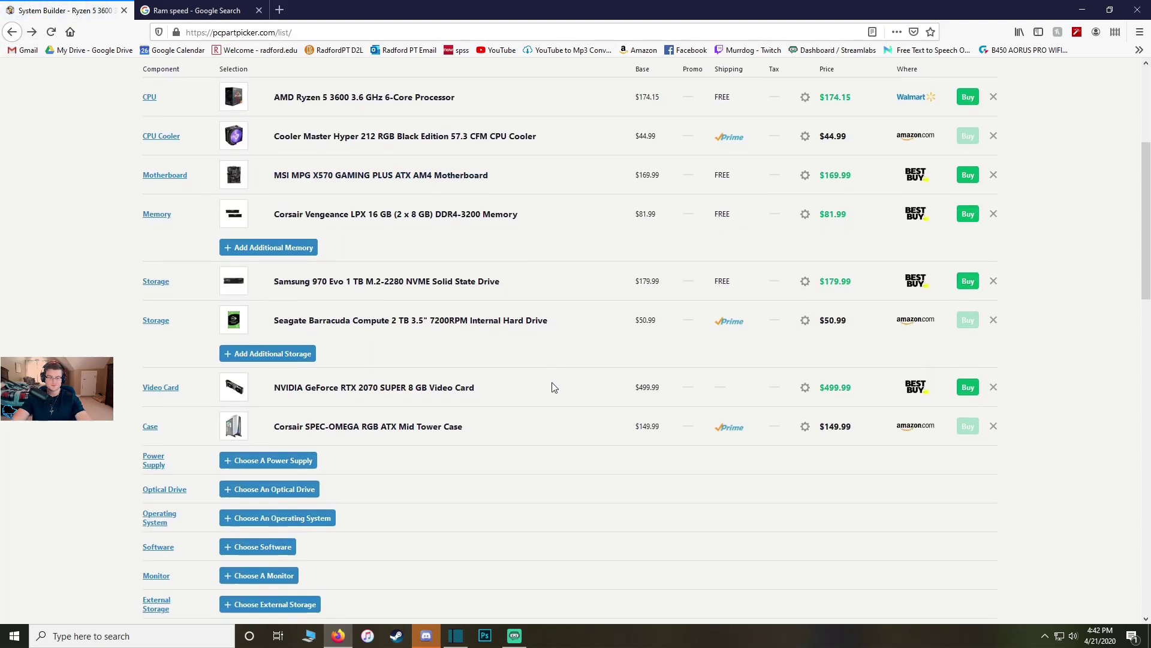
Step: Reopen the Corsair SPEC-OMEGA RGB case from the part list and page through its enlarged pictures up to the sixth
{"action": "scroll", "coordinate": [552, 384], "scroll_direction": "down", "scroll_amount": 2}
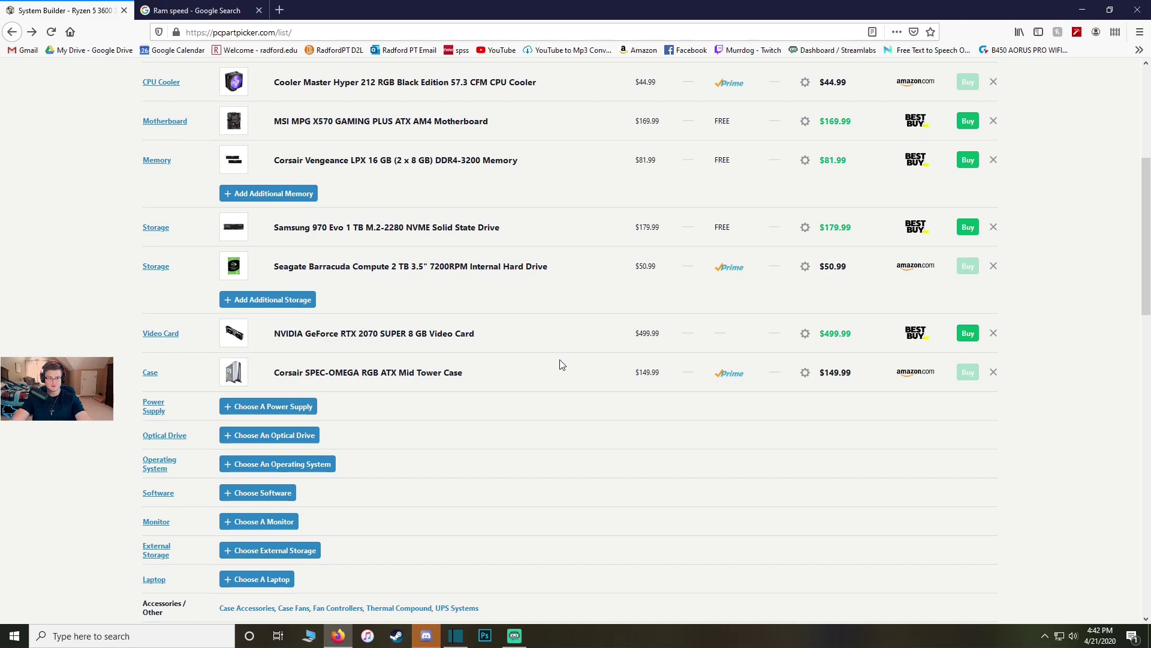
{"action": "scroll", "coordinate": [424, 313], "scroll_direction": "down", "scroll_amount": 2}
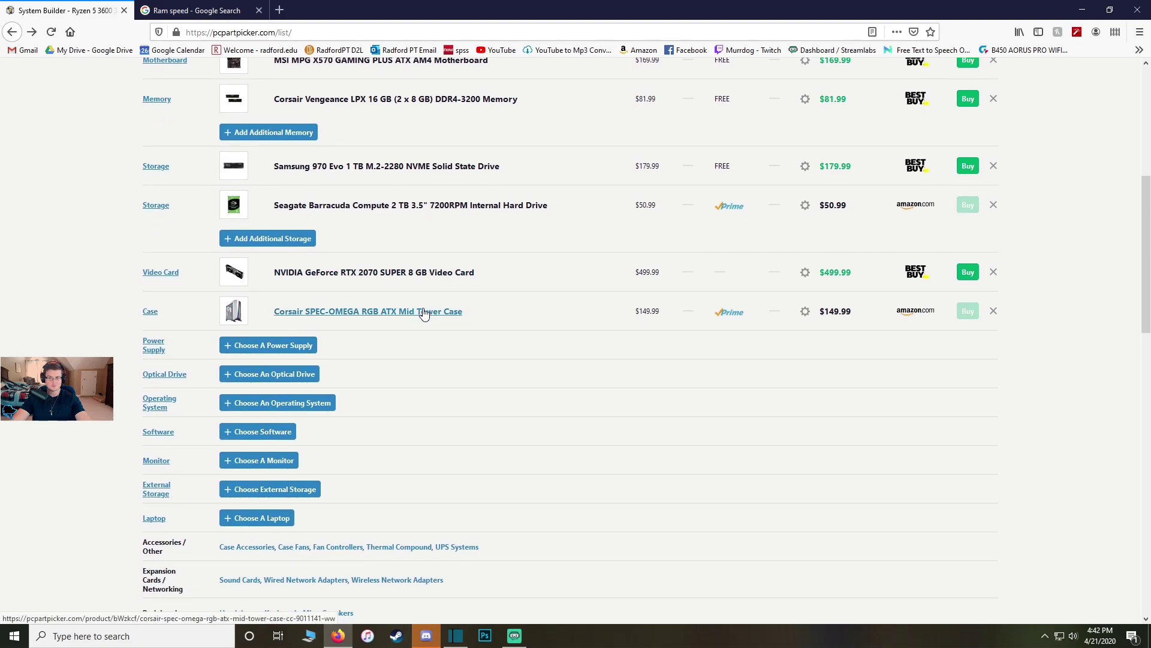
{"action": "left_click", "coordinate": [424, 312]}
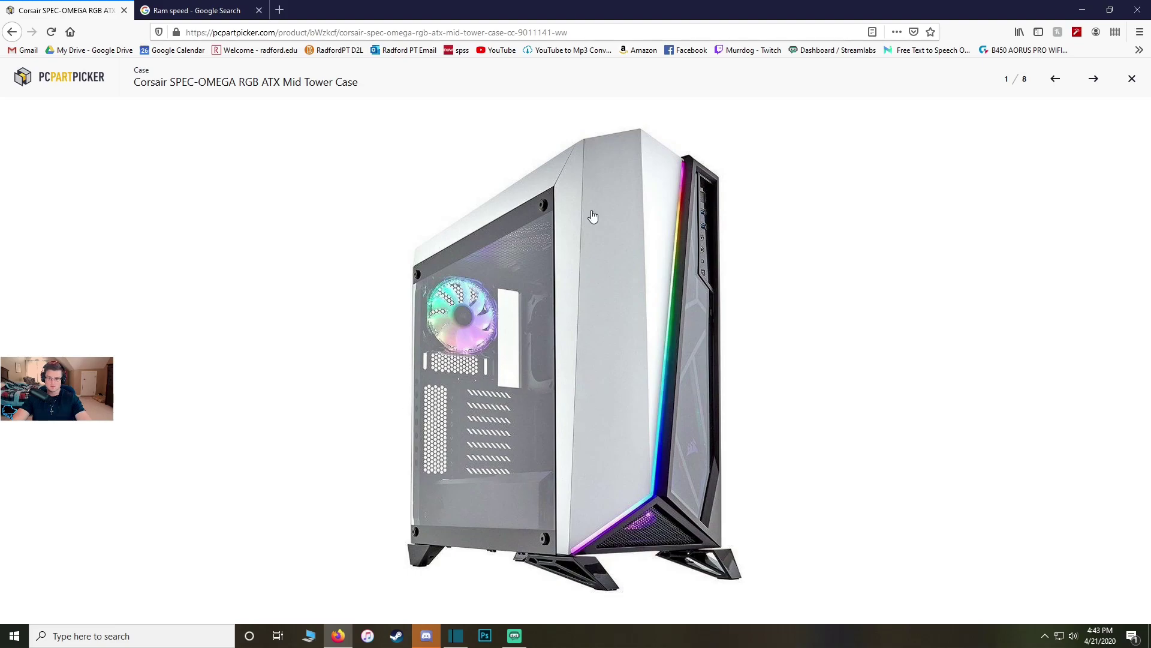
{"action": "left_click", "coordinate": [1095, 79]}
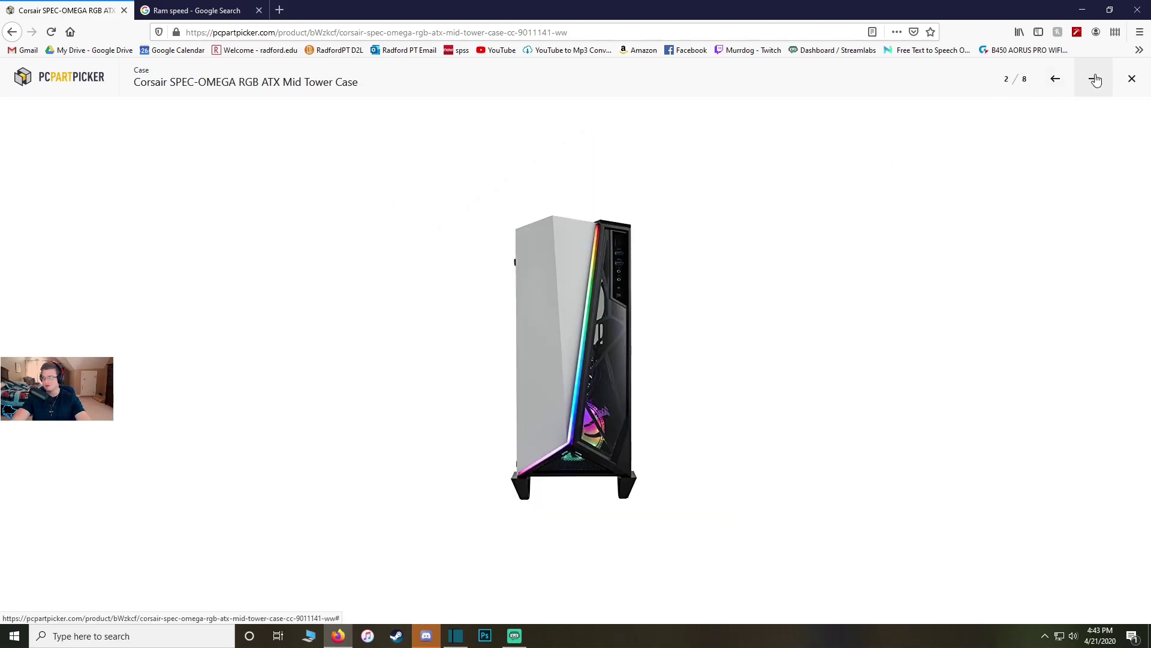
{"action": "left_click", "coordinate": [1092, 80]}
{"action": "left_click", "coordinate": [1094, 80]}
{"action": "left_click", "coordinate": [1093, 81]}
{"action": "left_click", "coordinate": [1094, 80]}
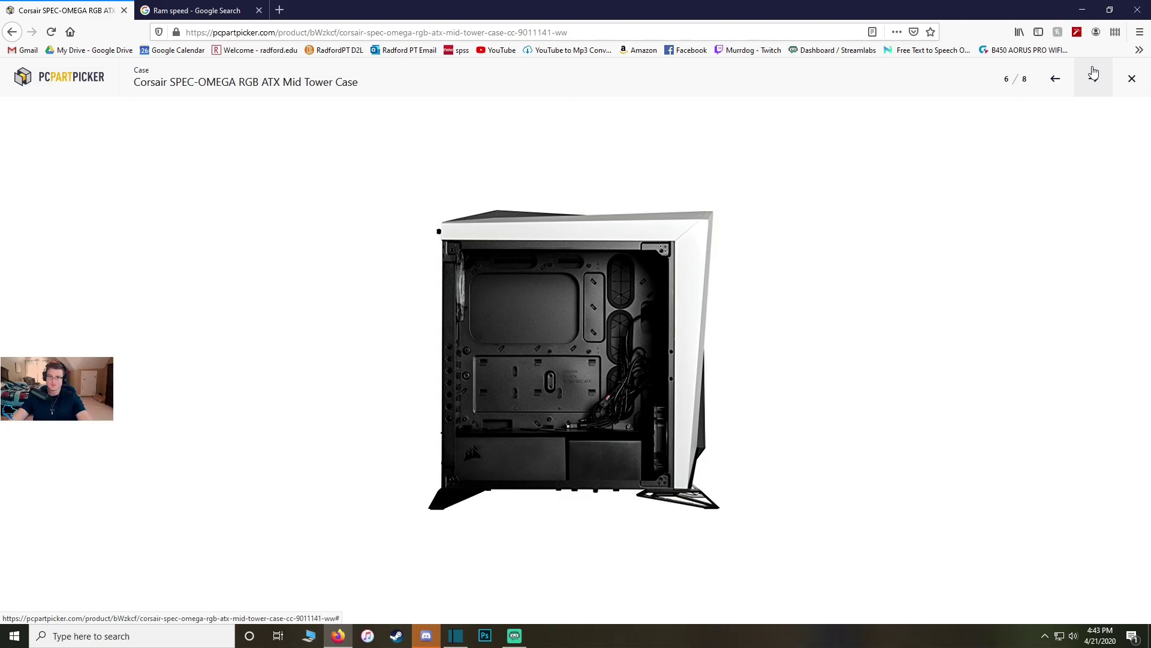
Step: Page back through the case's enlarged pictures to the first one
{"action": "left_click", "coordinate": [1056, 78]}
{"action": "left_click", "coordinate": [1056, 78]}
{"action": "left_click", "coordinate": [1056, 78]}
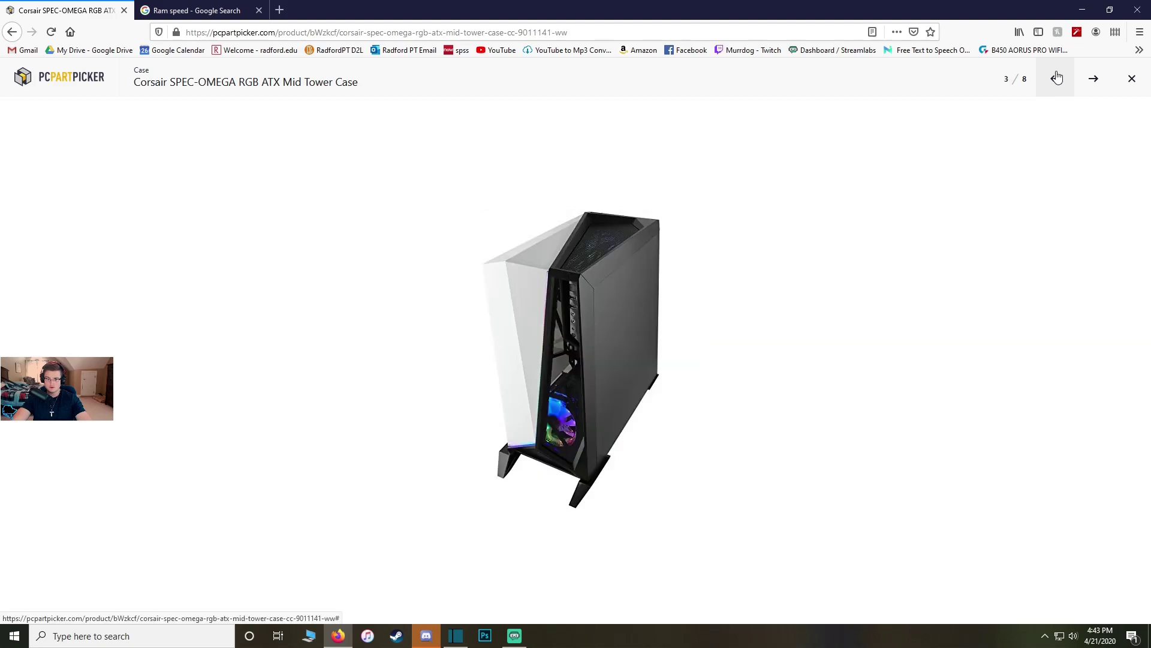
{"action": "left_click", "coordinate": [1054, 80]}
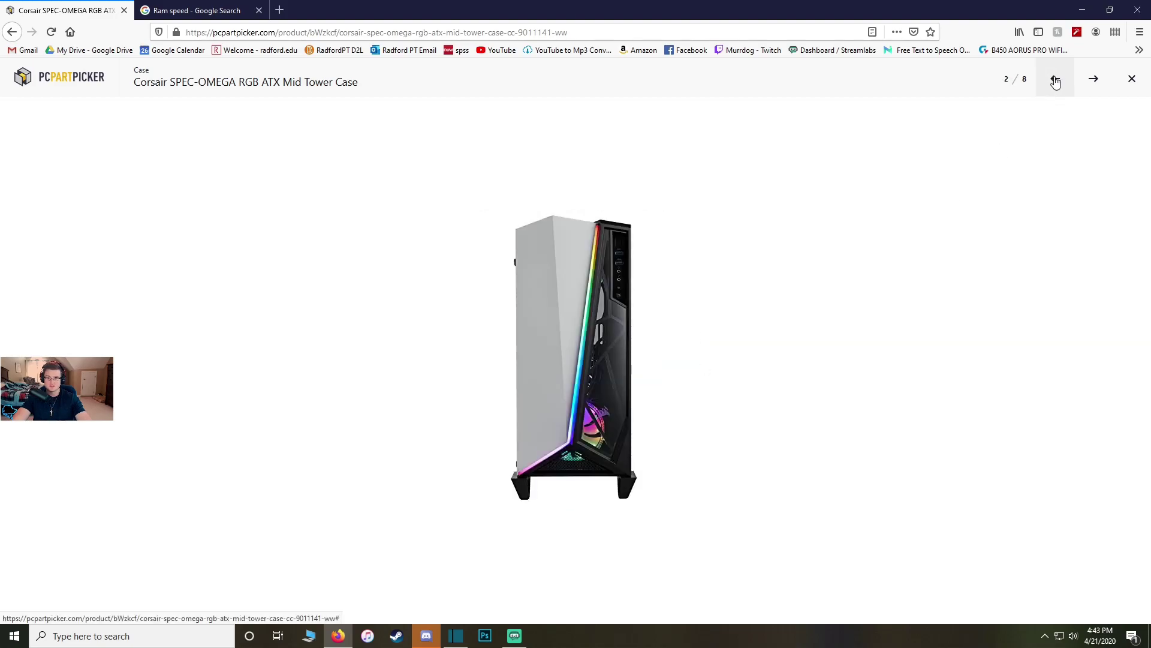
{"action": "left_click", "coordinate": [1055, 79]}
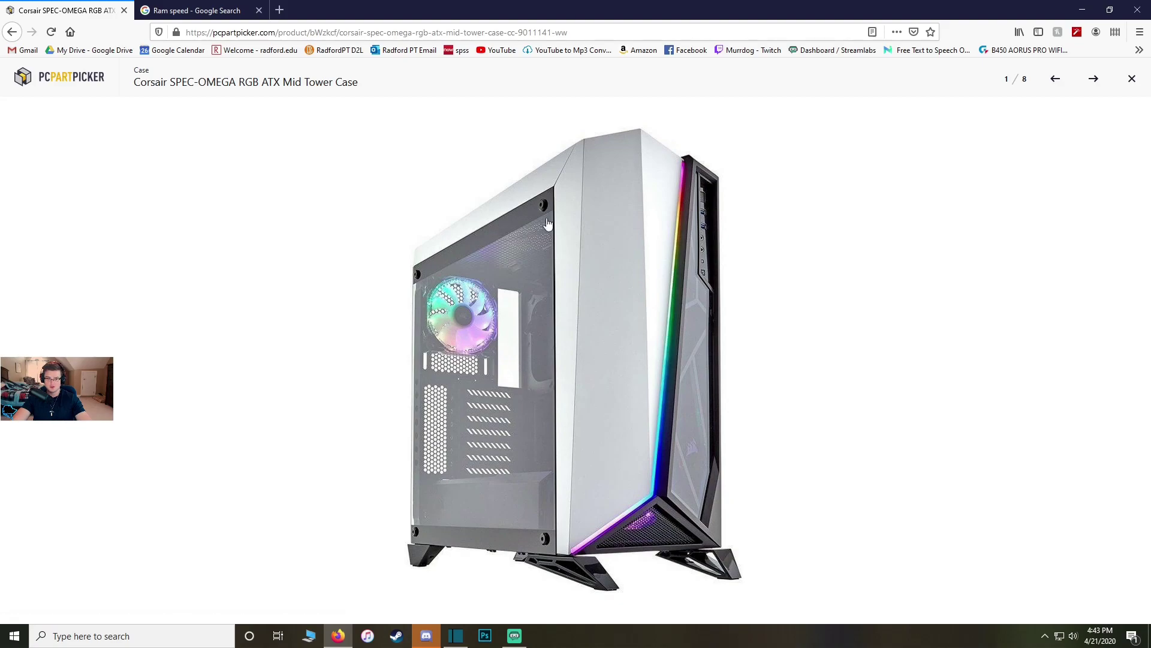
Step: Close the case's enlarged picture, view its front picture enlarged, and return to the part list
{"action": "left_click", "coordinate": [1131, 78]}
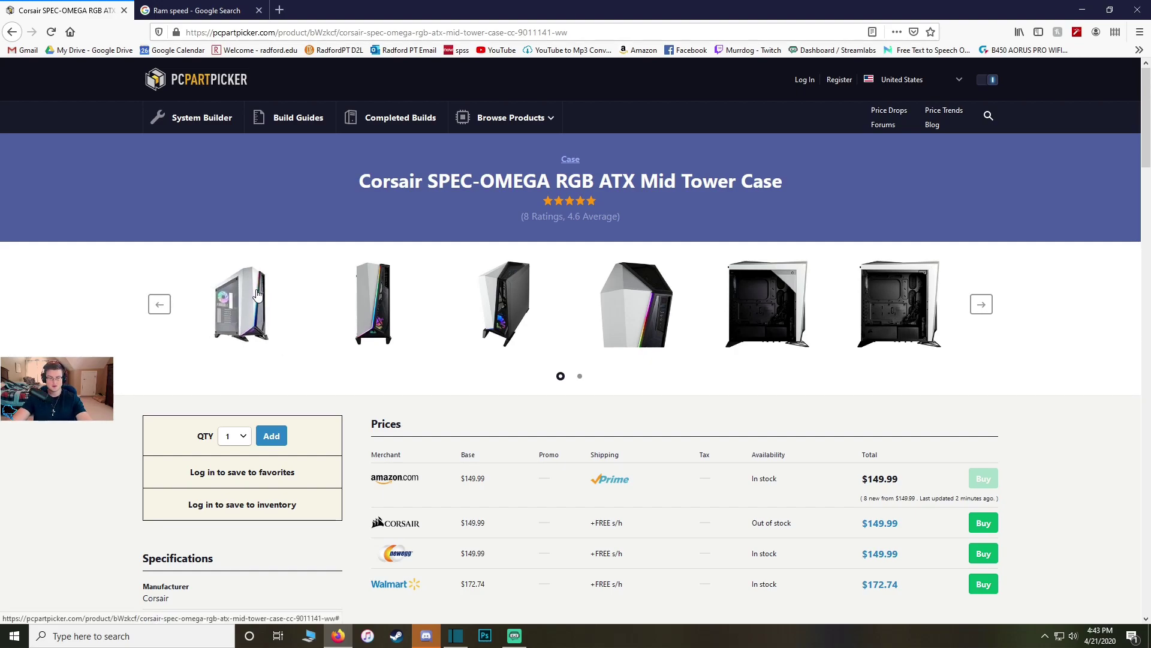
{"action": "left_click", "coordinate": [373, 316]}
{"action": "left_click", "coordinate": [1133, 89]}
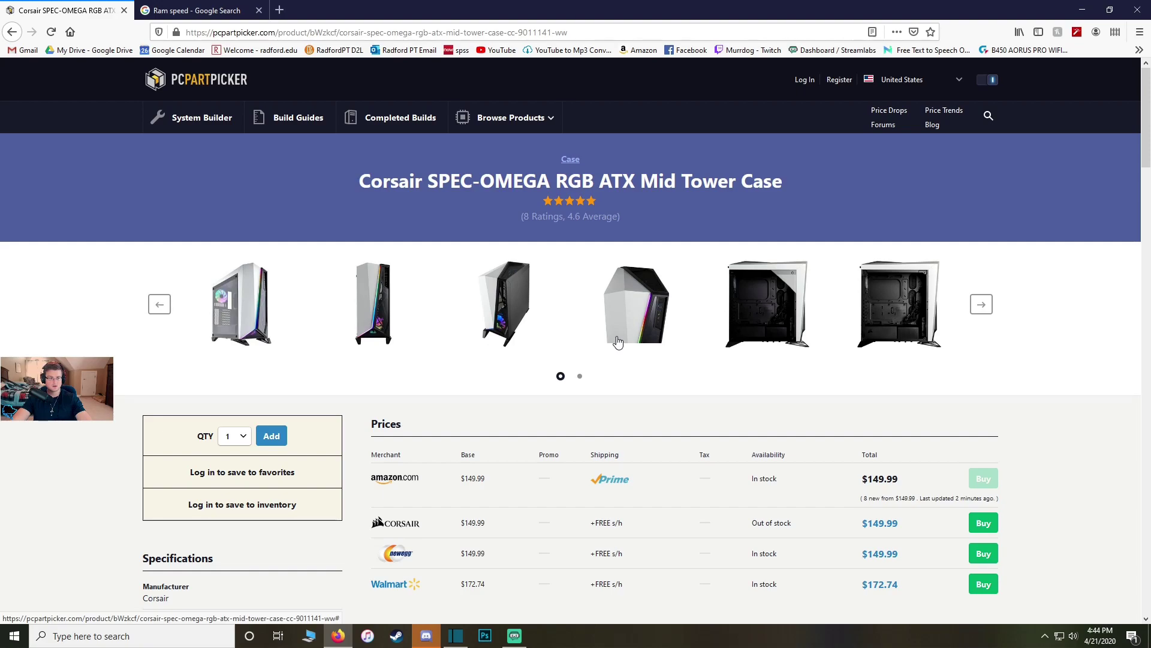
{"action": "key", "text": "alt+Left"}
Step: Look over the part list and open the selection of compatible power supplies
{"action": "scroll", "coordinate": [660, 354], "scroll_direction": "down", "scroll_amount": 5}
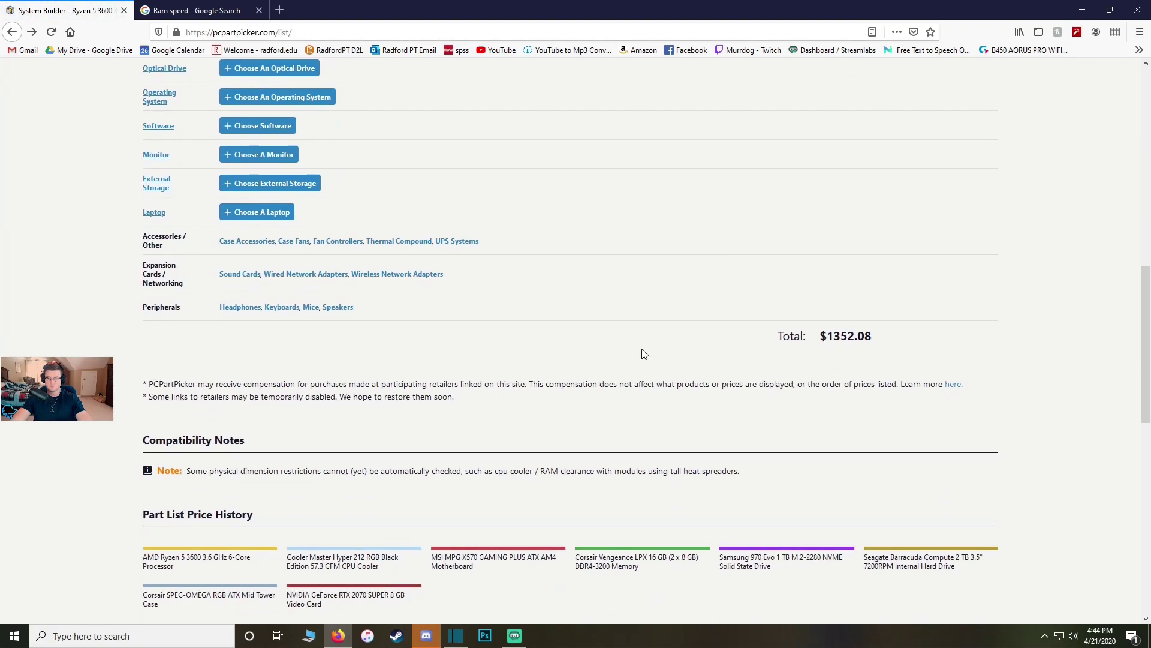
{"action": "scroll", "coordinate": [846, 418], "scroll_direction": "up", "scroll_amount": 9}
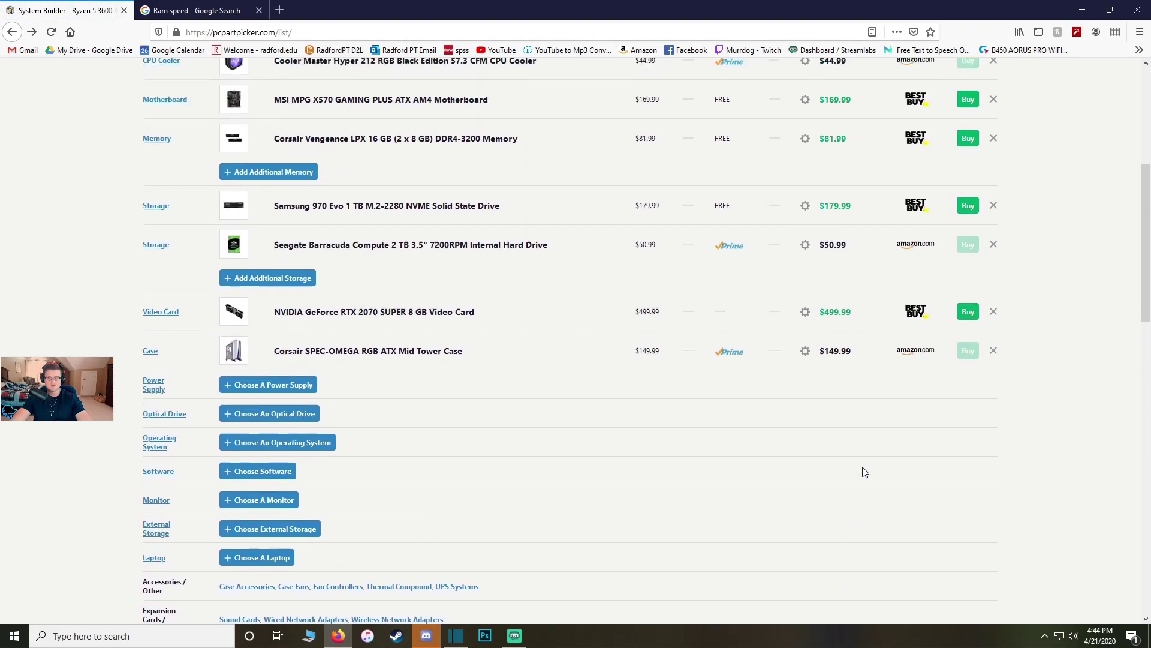
{"action": "scroll", "coordinate": [851, 467], "scroll_direction": "up", "scroll_amount": 2}
{"action": "scroll", "coordinate": [844, 473], "scroll_direction": "down", "scroll_amount": 5}
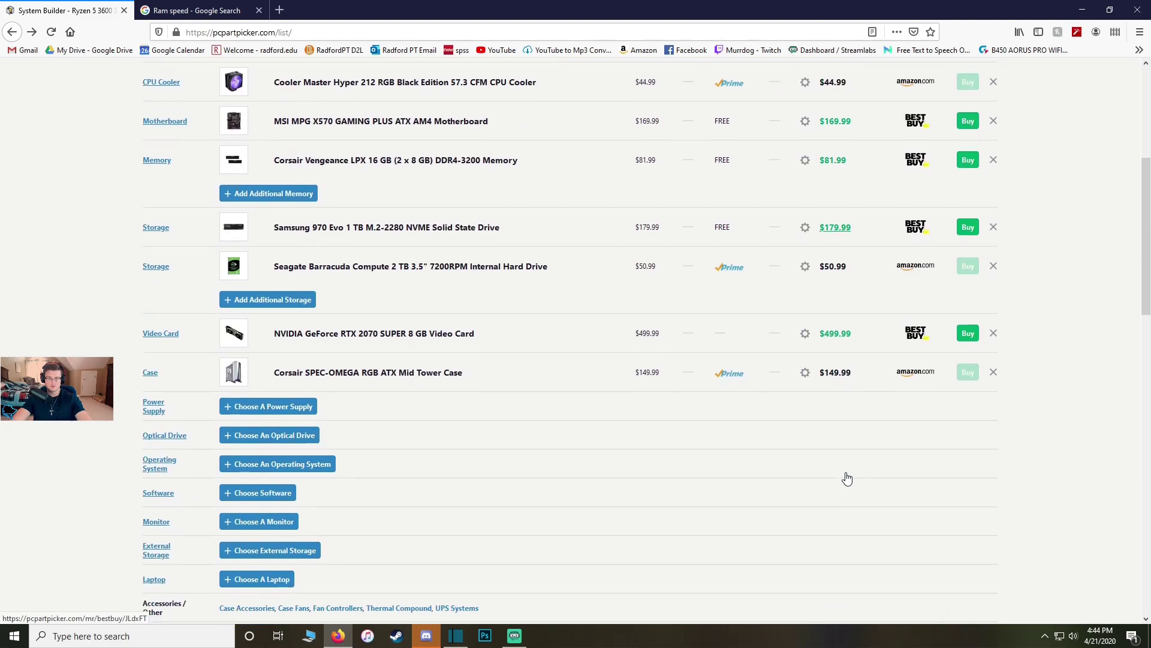
{"action": "scroll", "coordinate": [406, 372], "scroll_direction": "down", "scroll_amount": 3}
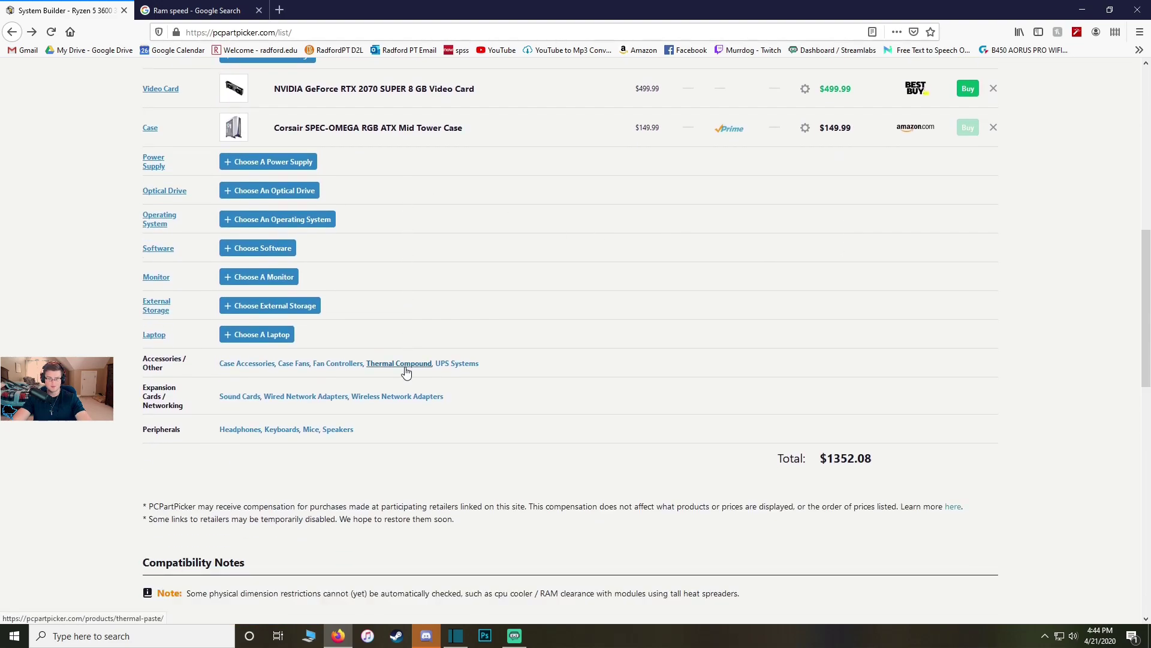
{"action": "left_click", "coordinate": [279, 163]}
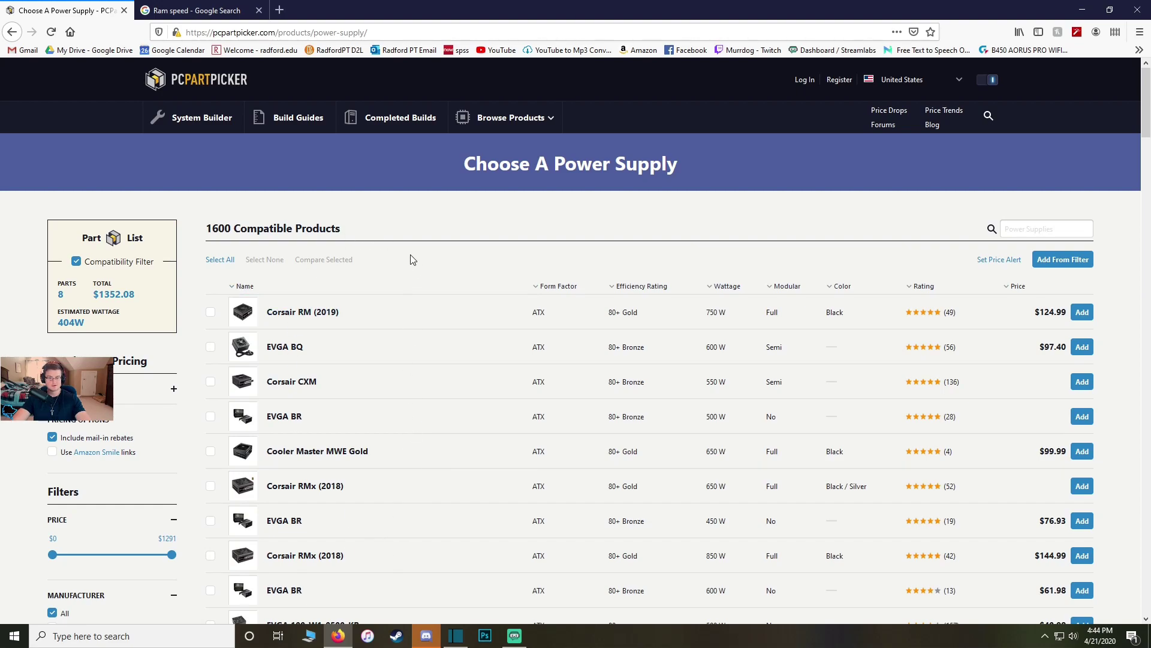
Step: Compare the listed power supplies, examining the wattage and efficiency rating of the Corsair RM (2019)
{"action": "scroll", "coordinate": [410, 260], "scroll_direction": "down", "scroll_amount": 1}
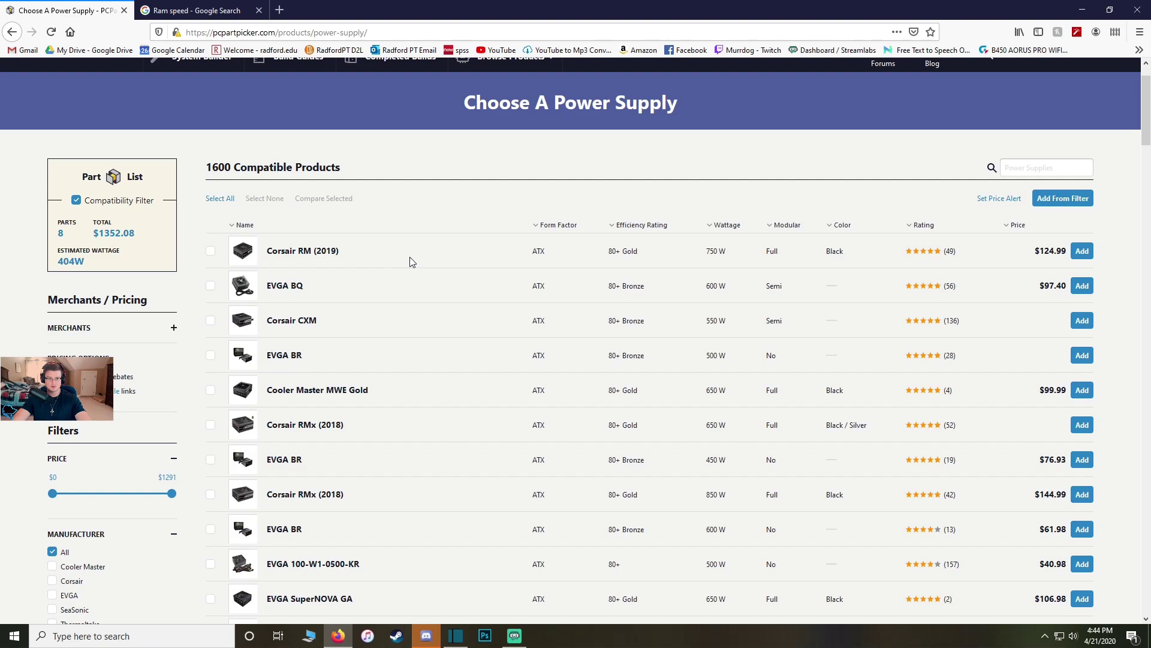
{"action": "scroll", "coordinate": [411, 260], "scroll_direction": "down", "scroll_amount": 2}
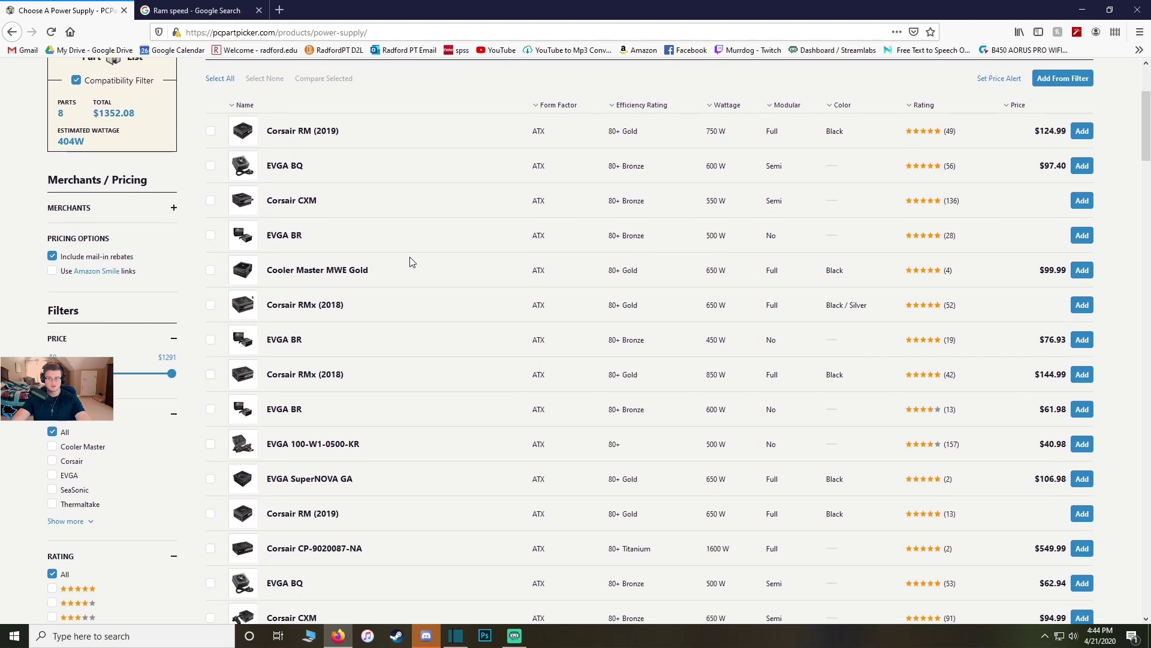
{"action": "scroll", "coordinate": [410, 260], "scroll_direction": "up", "scroll_amount": 4}
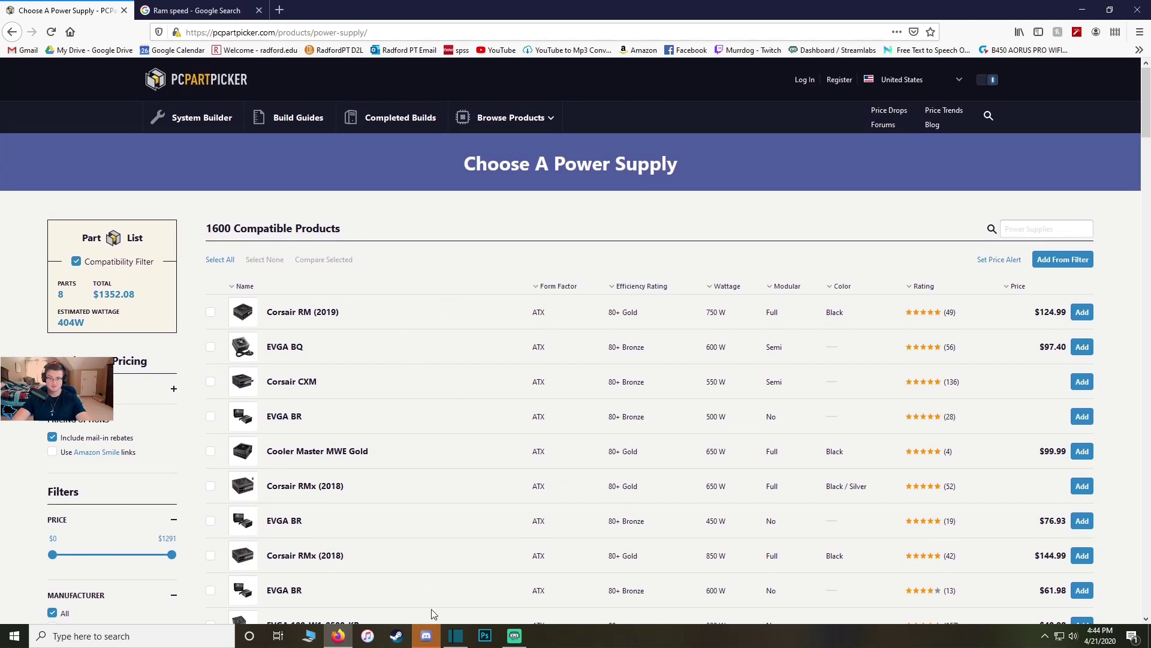
{"action": "mouse_move", "coordinate": [334, 635]}
{"action": "left_click", "coordinate": [344, 610]}
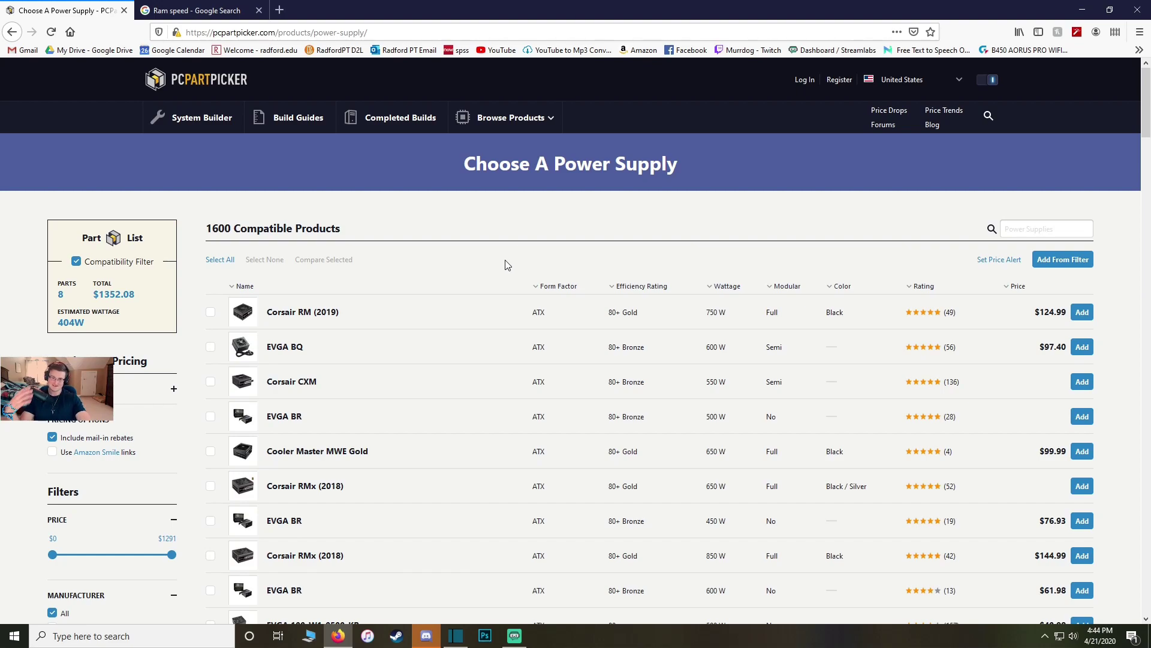
{"action": "scroll", "coordinate": [497, 332], "scroll_direction": "down", "scroll_amount": 1}
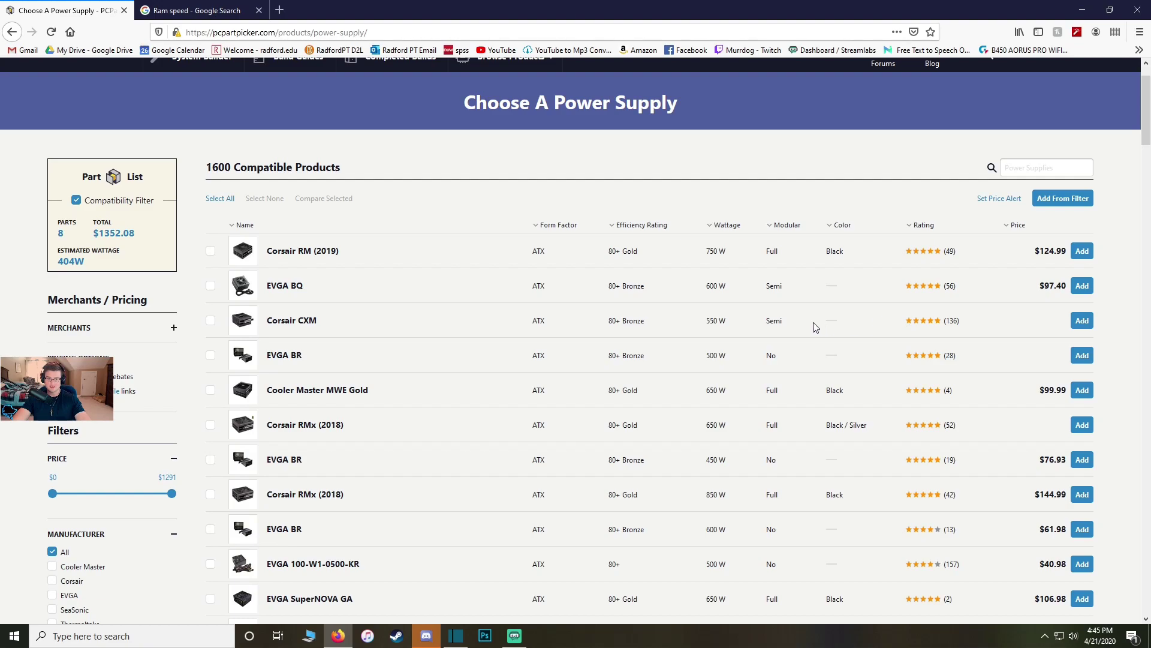
{"action": "left_click_drag", "start_coordinate": [730, 255], "coordinate": [704, 259]}
{"action": "left_click", "coordinate": [645, 254]}
{"action": "scroll", "coordinate": [540, 300], "scroll_direction": "down", "scroll_amount": 1}
{"action": "scroll", "coordinate": [657, 269], "scroll_direction": "up", "scroll_amount": 1}
Step: Open the 750 W Corsair RM (2019) power supply, view its first picture enlarged, and return to the power supply list
{"action": "left_click", "coordinate": [288, 256]}
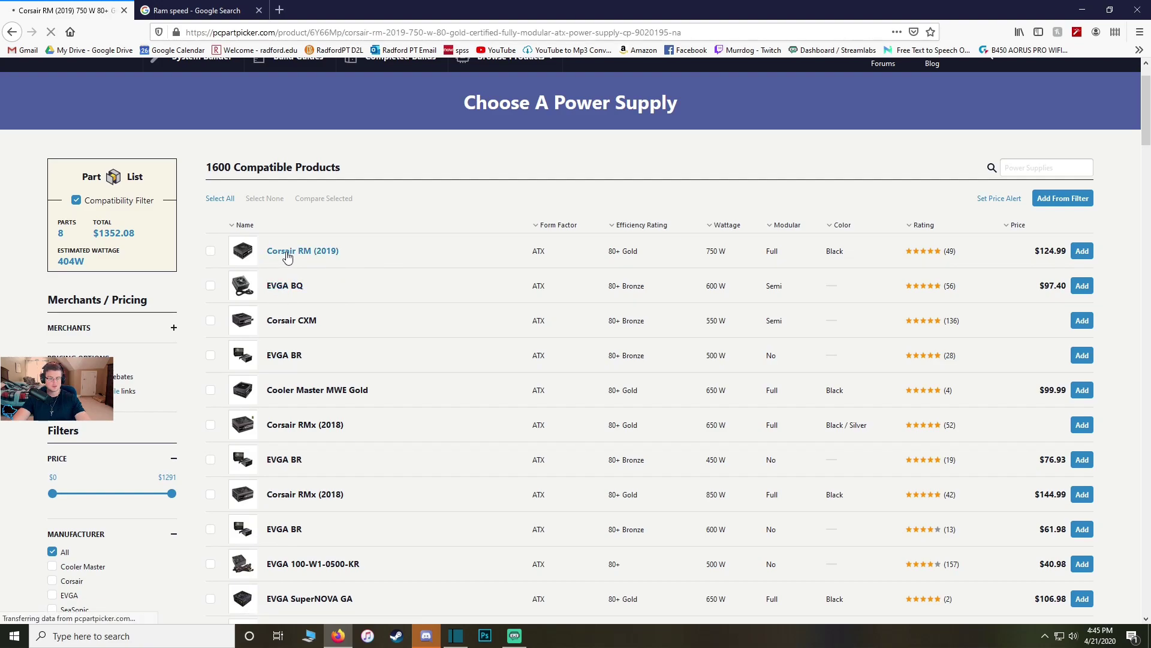
{"action": "left_click", "coordinate": [282, 293]}
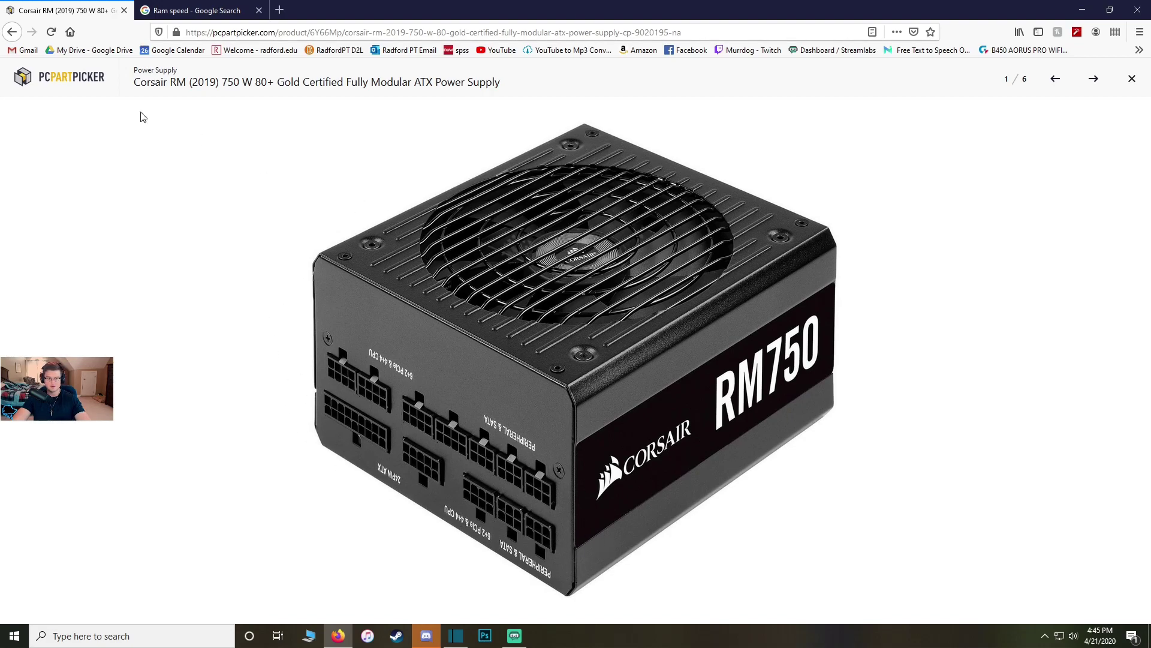
{"action": "left_click", "coordinate": [10, 32]}
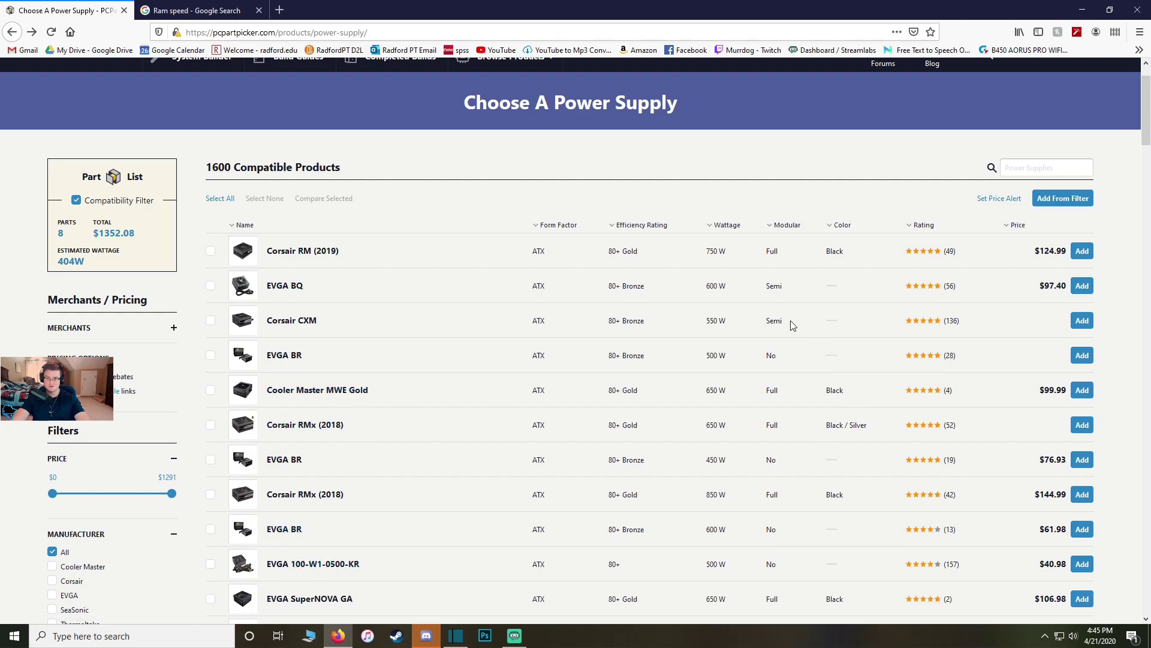
Step: Search the power supplies for "corsair cx", look over the matching models, and clear the search
{"action": "scroll", "coordinate": [666, 331], "scroll_direction": "down", "scroll_amount": 2}
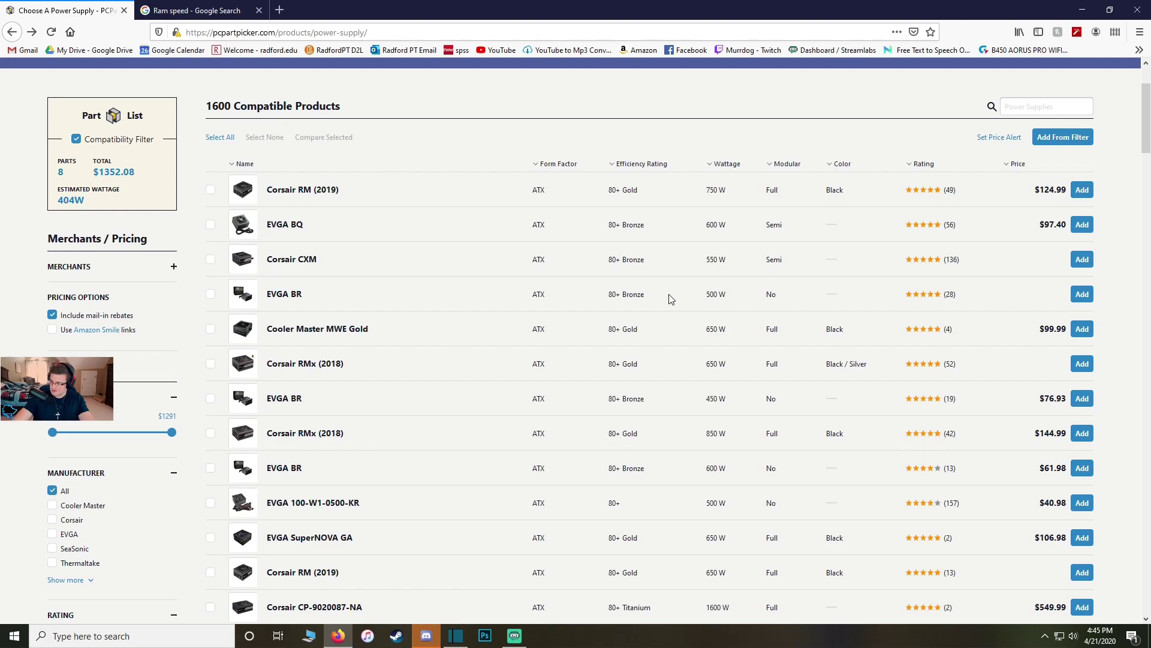
{"action": "left_click", "coordinate": [1029, 105]}
{"action": "type", "text": "corsair"}
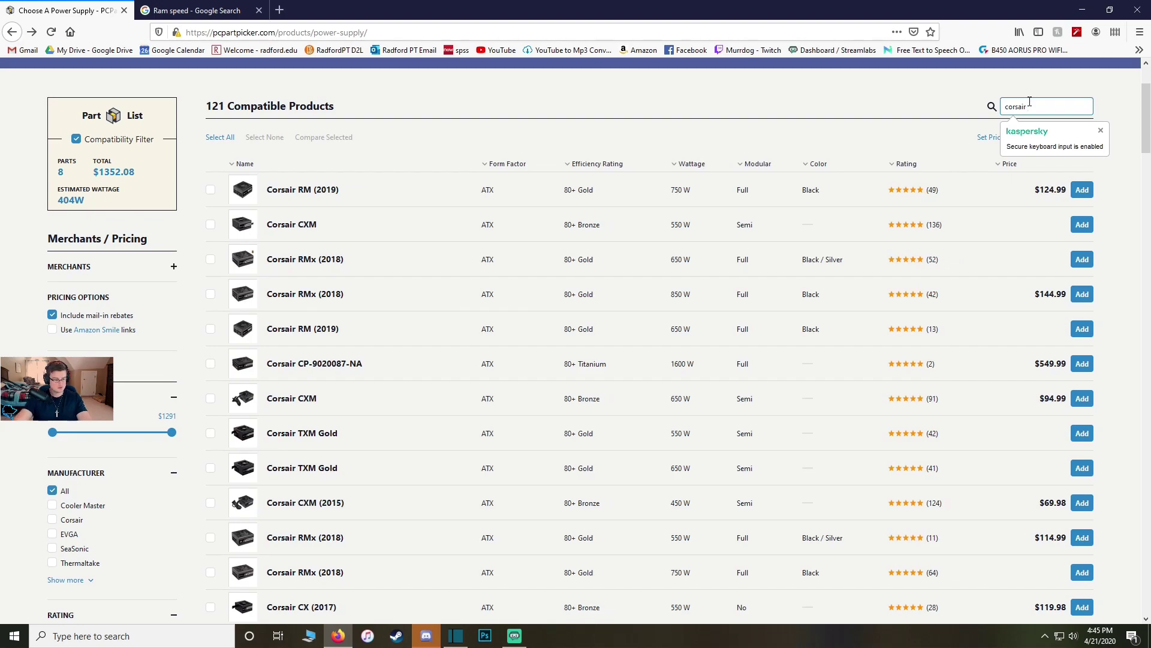
{"action": "type", "text": " cx"}
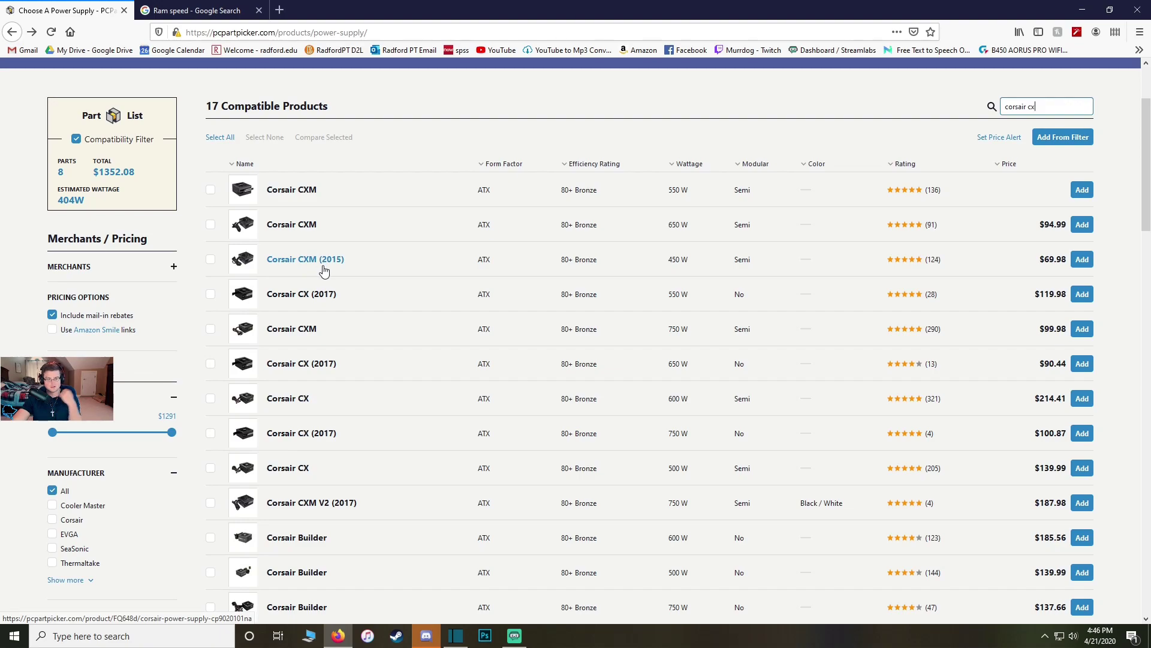
{"action": "left_click_drag", "start_coordinate": [1036, 107], "coordinate": [962, 111]}
{"action": "key", "text": "BackSpace"}
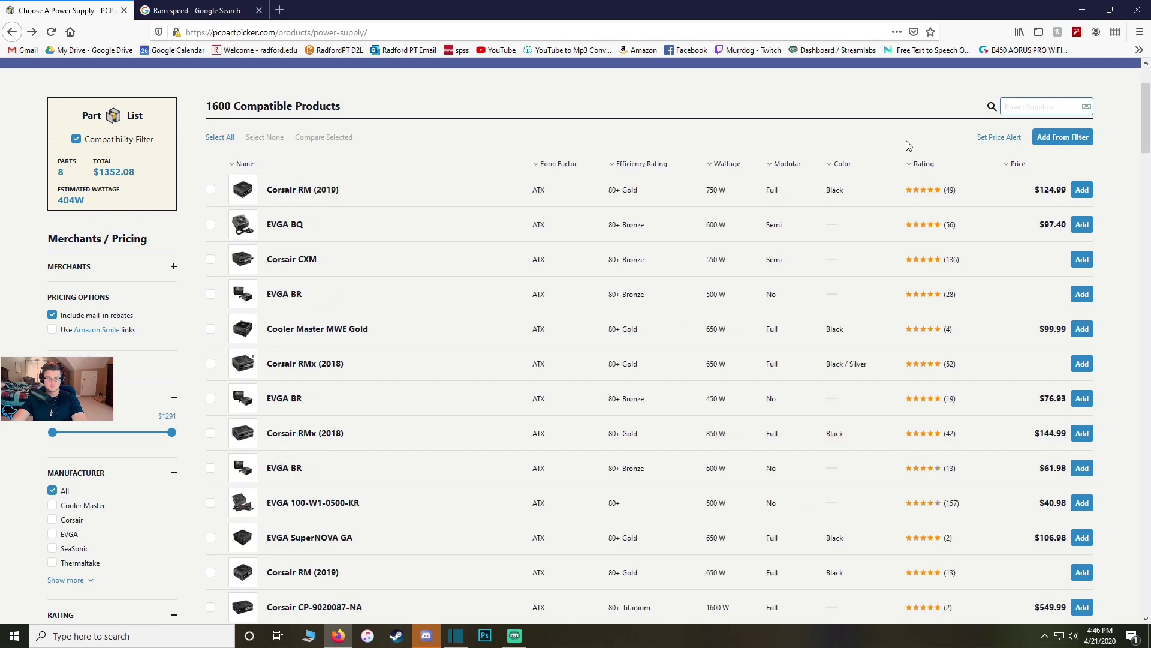
Step: Open the 550 W Corsair CXM power supply, check its merchant prices, and follow the Corsair offer to its Amazon listing
{"action": "left_click", "coordinate": [283, 262]}
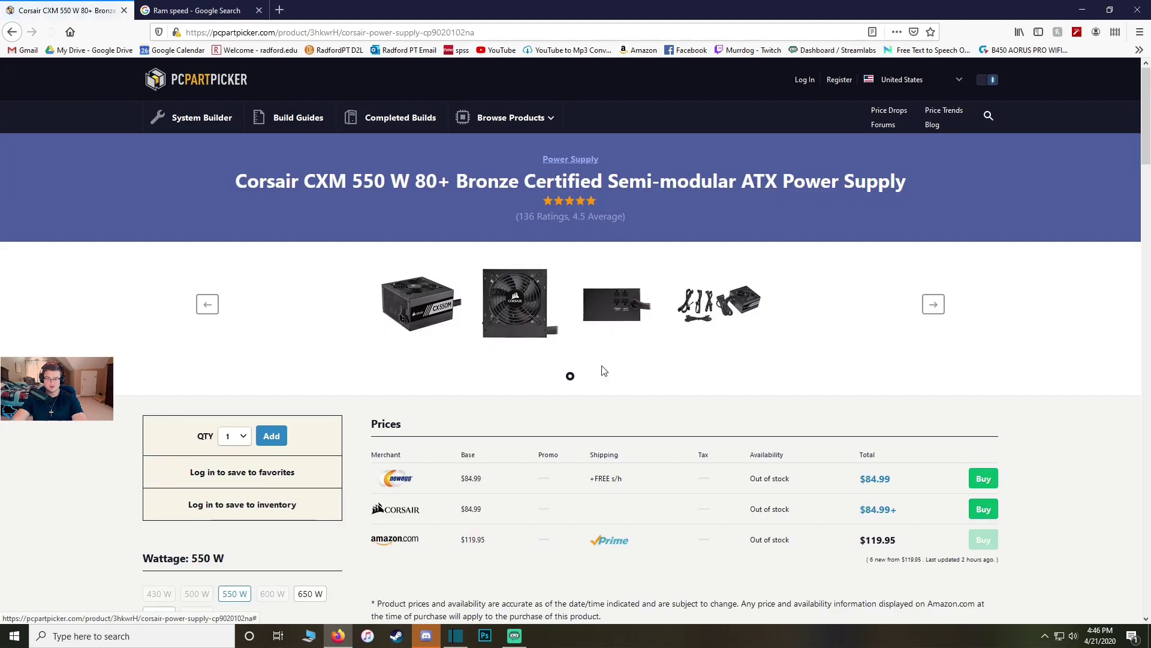
{"action": "scroll", "coordinate": [790, 496], "scroll_direction": "down", "scroll_amount": 1}
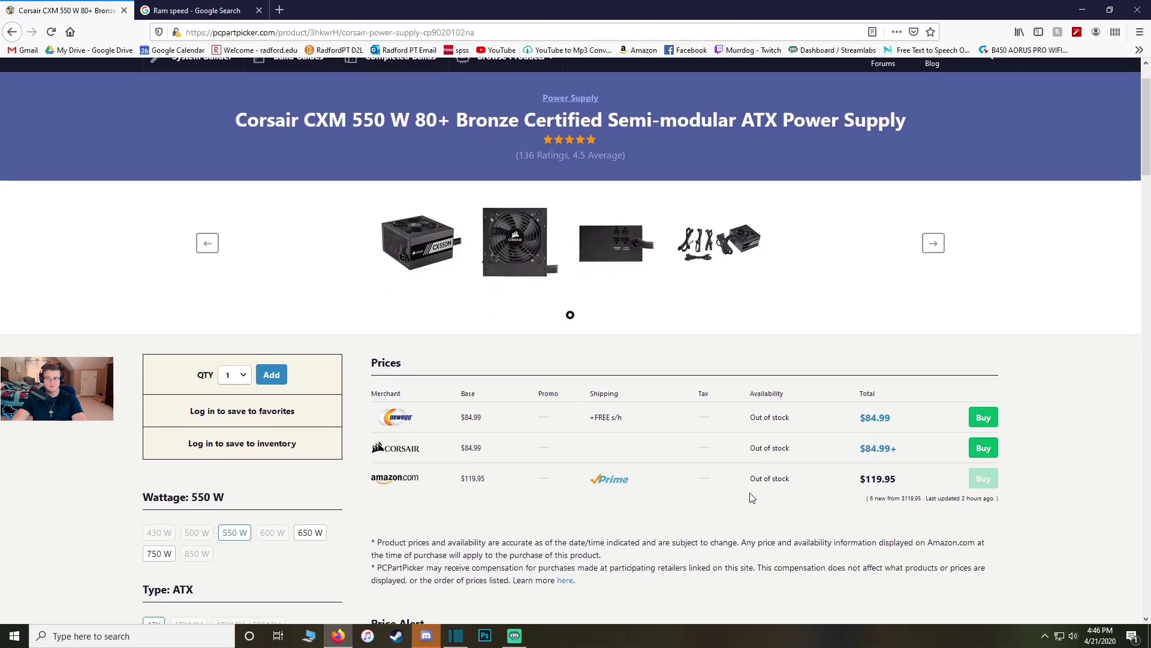
{"action": "left_click", "coordinate": [396, 448]}
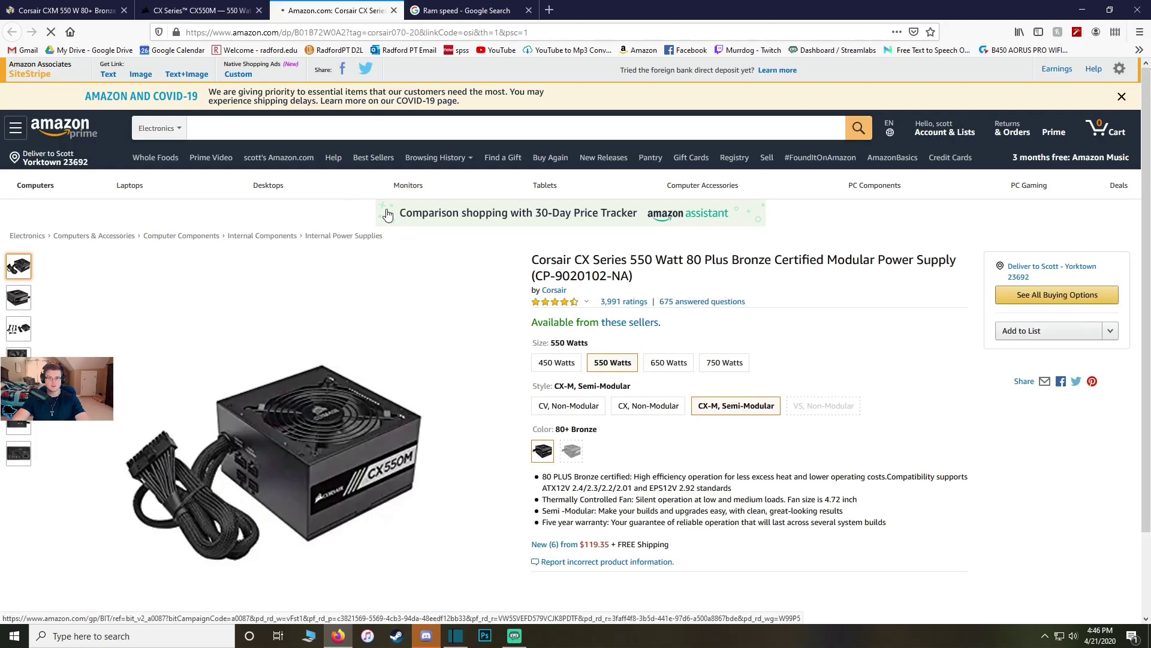
{"action": "scroll", "coordinate": [497, 312], "scroll_direction": "down", "scroll_amount": 1}
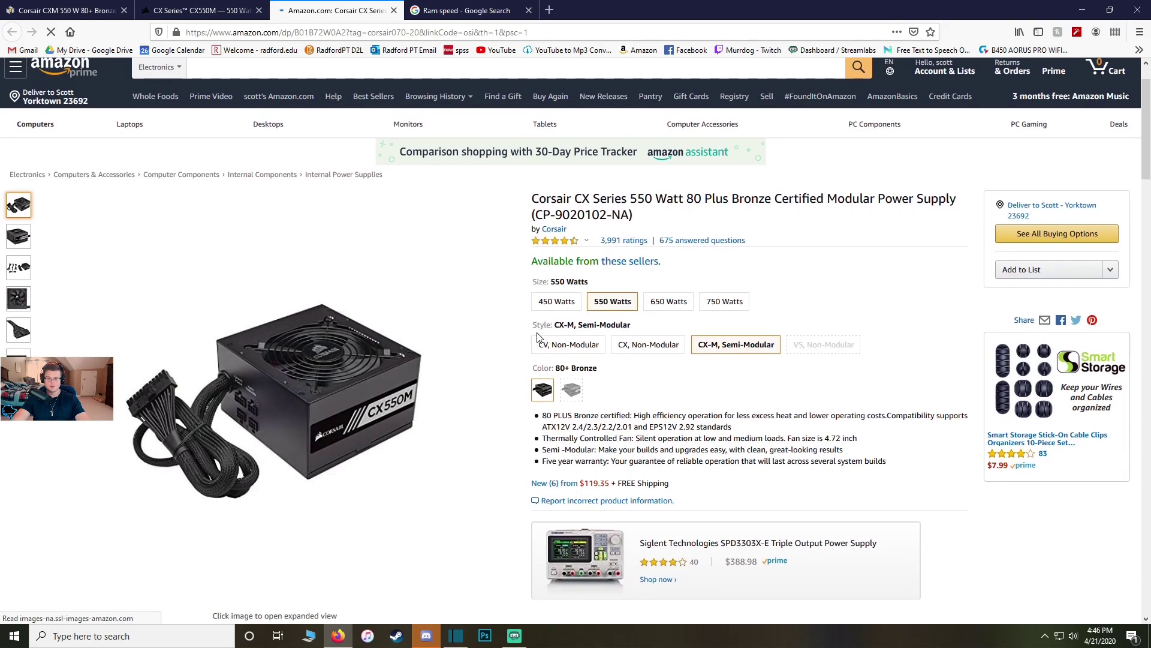
{"action": "scroll", "coordinate": [506, 322], "scroll_direction": "down", "scroll_amount": 4}
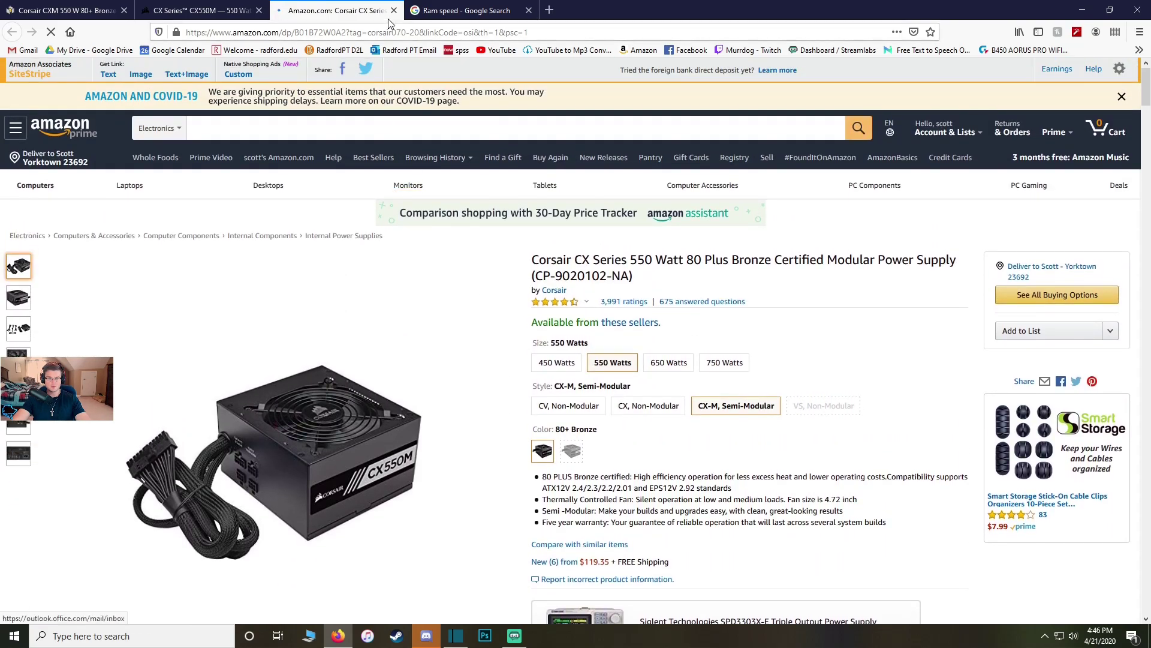
Step: Close the Amazon listing, check the CX550M's price and availability on Corsair's site, and return to the CXM product page
{"action": "left_click", "coordinate": [393, 10]}
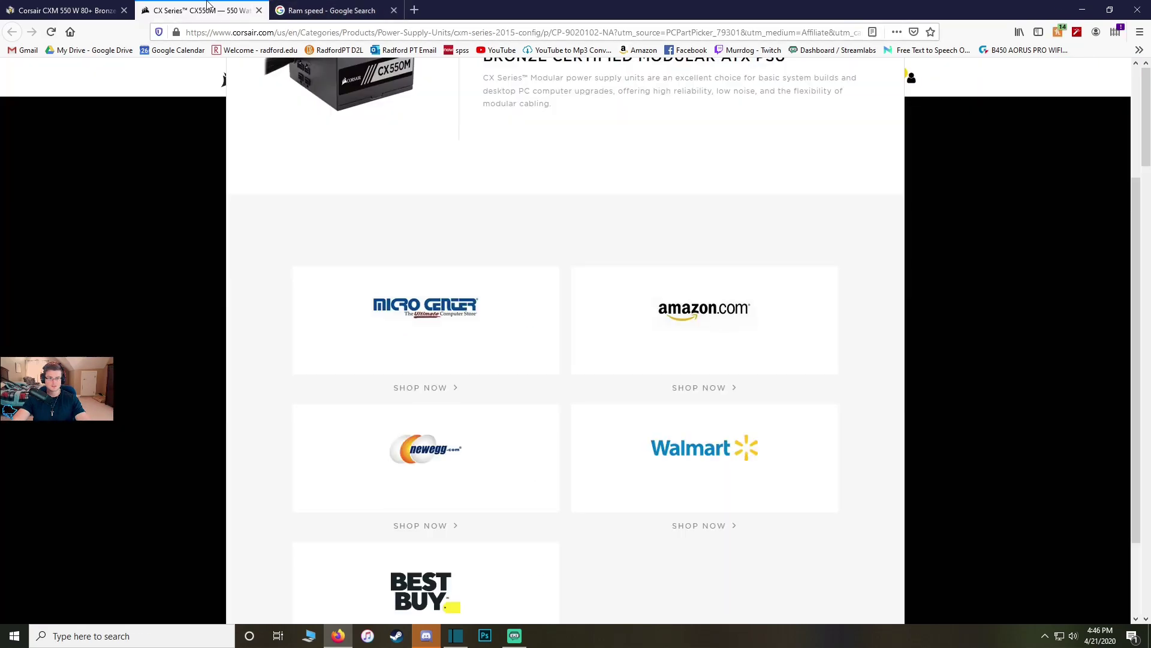
{"action": "scroll", "coordinate": [504, 336], "scroll_direction": "up", "scroll_amount": 5}
{"action": "left_click", "coordinate": [877, 103]}
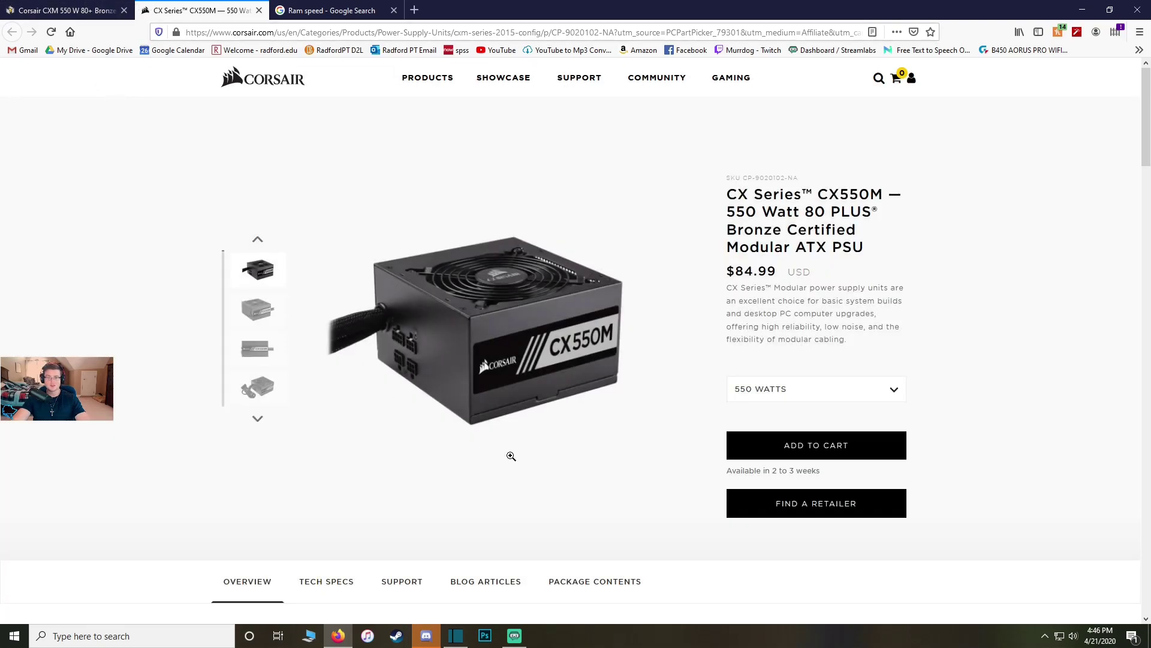
{"action": "left_click", "coordinate": [259, 11]}
{"action": "left_click", "coordinate": [60, 10]}
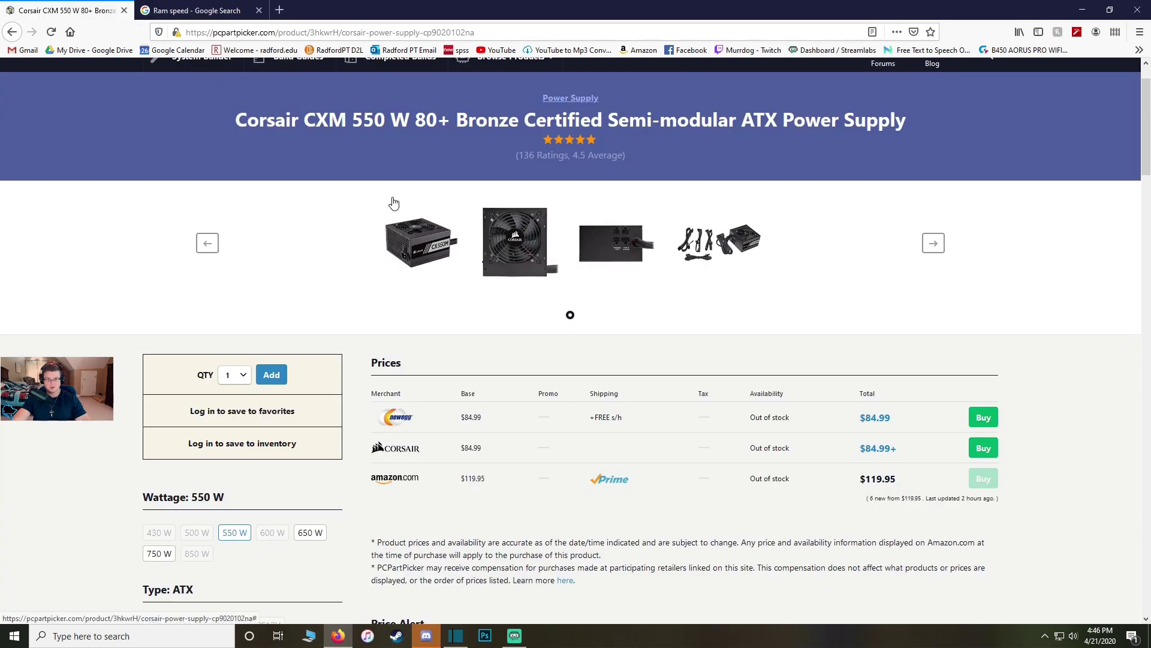
Step: Add the 750 W Corsair RM (2019) power supply to the part list and review the updated list
{"action": "key", "text": "alt+Left"}
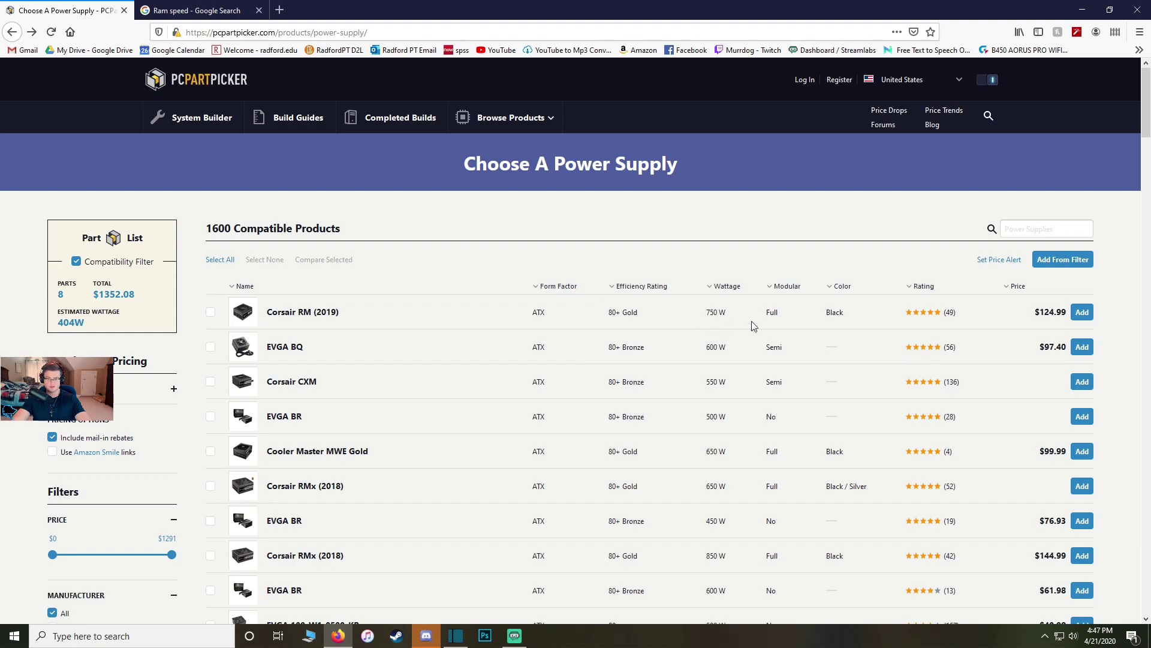
{"action": "left_click", "coordinate": [1081, 312]}
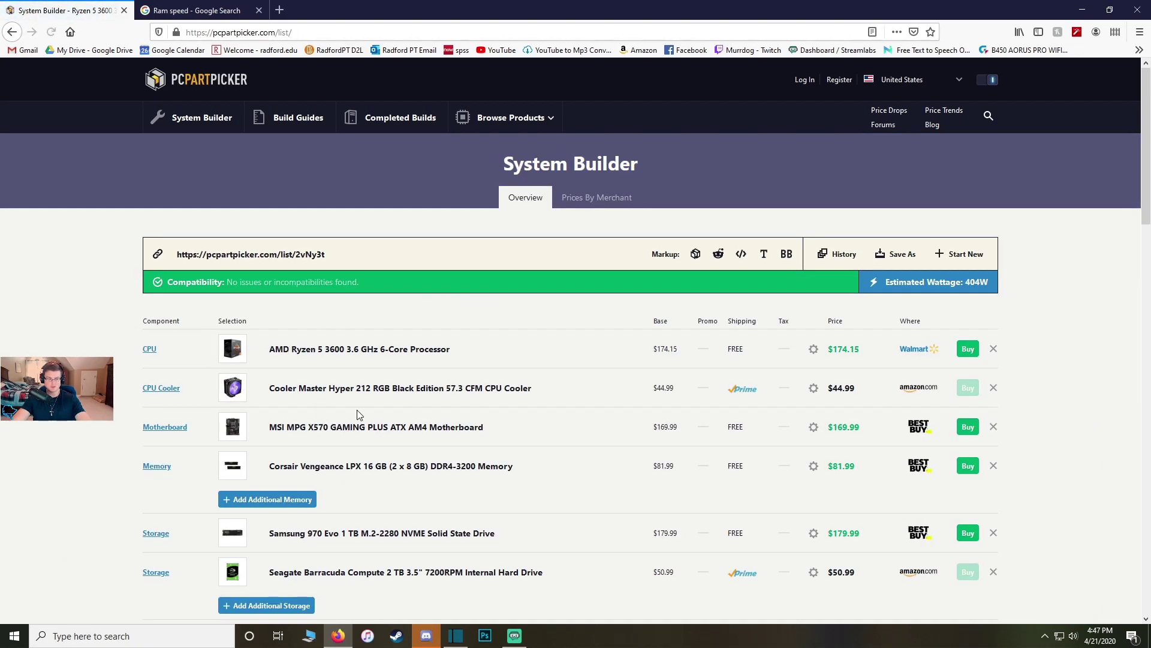
{"action": "scroll", "coordinate": [358, 414], "scroll_direction": "down", "scroll_amount": 10}
{"action": "scroll", "coordinate": [546, 428], "scroll_direction": "up", "scroll_amount": 4}
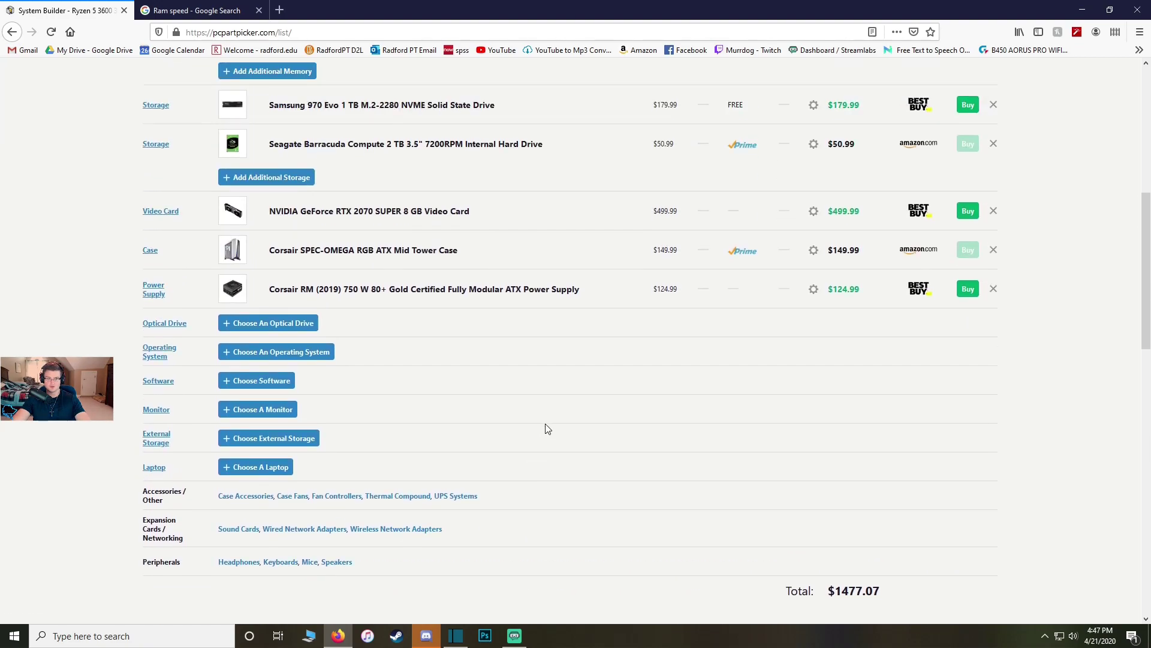
{"action": "scroll", "coordinate": [547, 428], "scroll_direction": "up", "scroll_amount": 1}
{"action": "scroll", "coordinate": [504, 399], "scroll_direction": "down", "scroll_amount": 2}
{"action": "scroll", "coordinate": [513, 404], "scroll_direction": "up", "scroll_amount": 1}
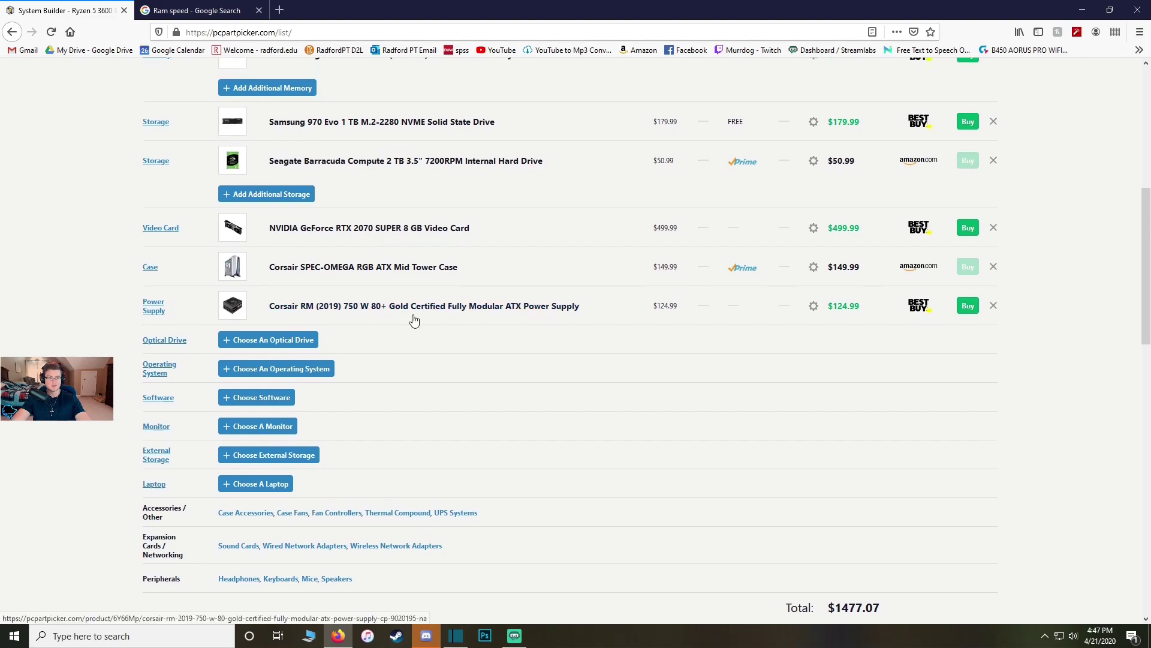
{"action": "scroll", "coordinate": [468, 354], "scroll_direction": "up", "scroll_amount": 5}
{"action": "scroll", "coordinate": [516, 387], "scroll_direction": "down", "scroll_amount": 4}
{"action": "scroll", "coordinate": [520, 387], "scroll_direction": "down", "scroll_amount": 2}
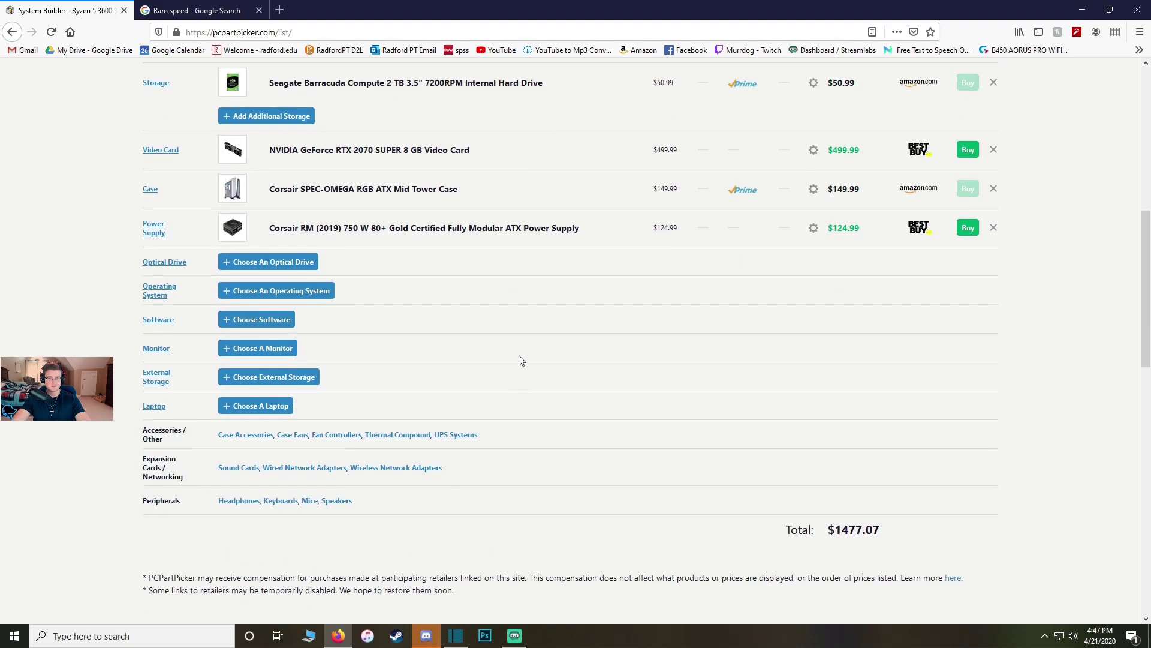
Step: Open the monitor selection for the part list and look over the available models and filter options
{"action": "left_click", "coordinate": [258, 348]}
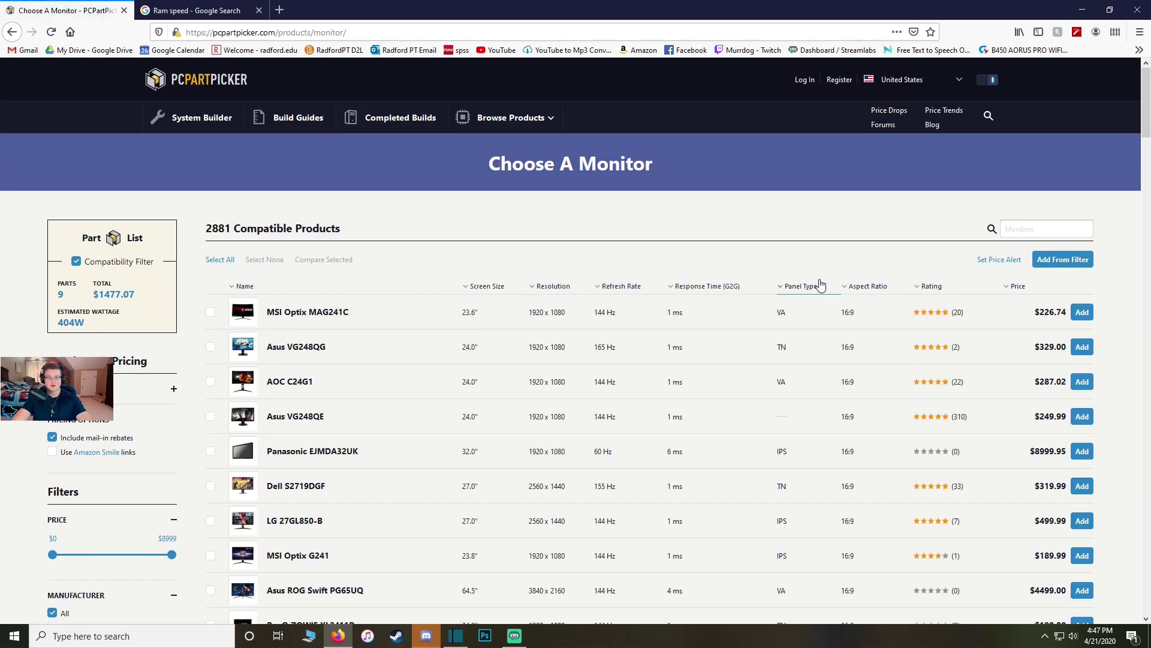
{"action": "scroll", "coordinate": [183, 483], "scroll_direction": "down", "scroll_amount": 2}
{"action": "scroll", "coordinate": [183, 483], "scroll_direction": "down", "scroll_amount": 8}
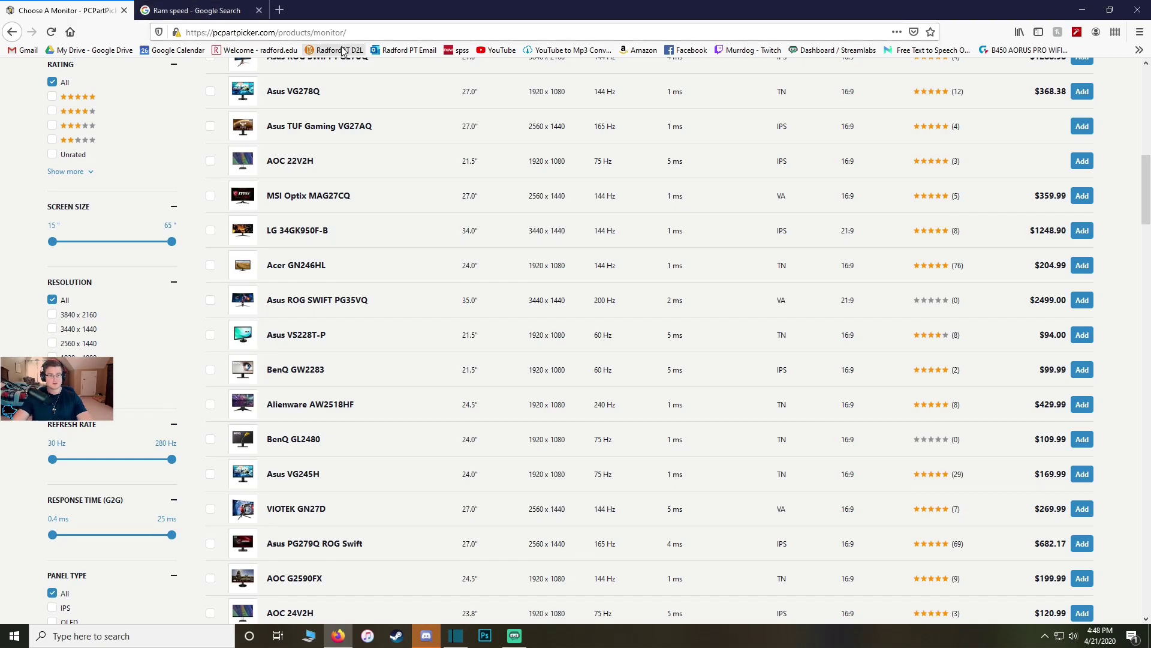
{"action": "scroll", "coordinate": [314, 385], "scroll_direction": "down", "scroll_amount": 8}
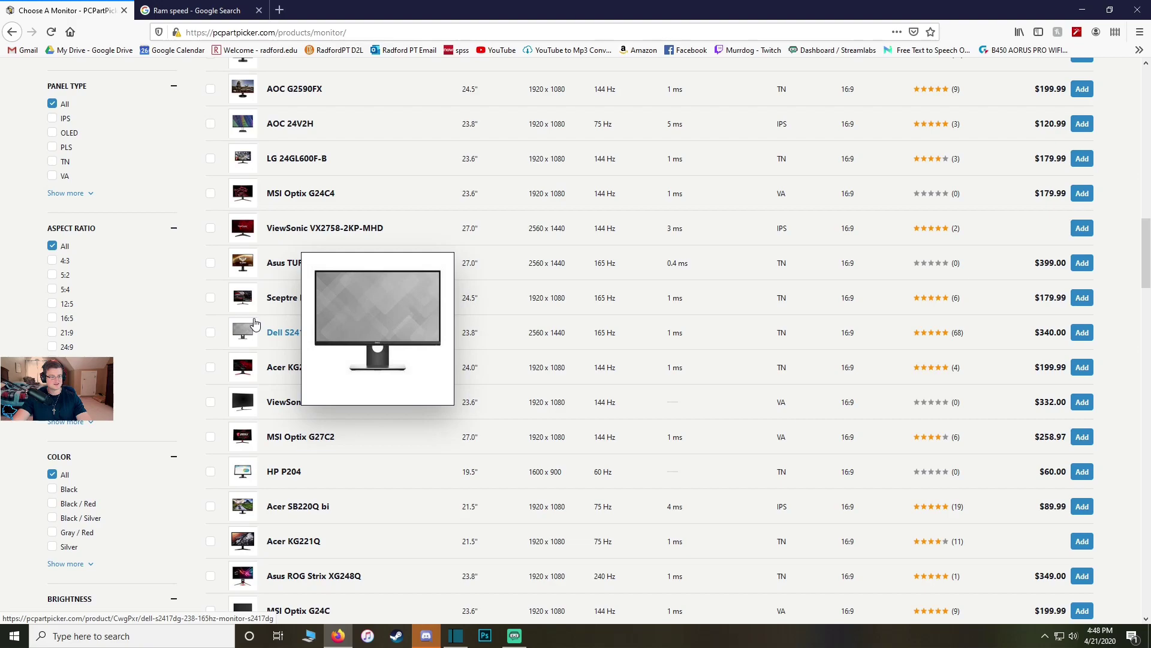
{"action": "scroll", "coordinate": [240, 336], "scroll_direction": "down", "scroll_amount": 5}
{"action": "scroll", "coordinate": [218, 347], "scroll_direction": "up", "scroll_amount": 6}
{"action": "scroll", "coordinate": [218, 346], "scroll_direction": "up", "scroll_amount": 20}
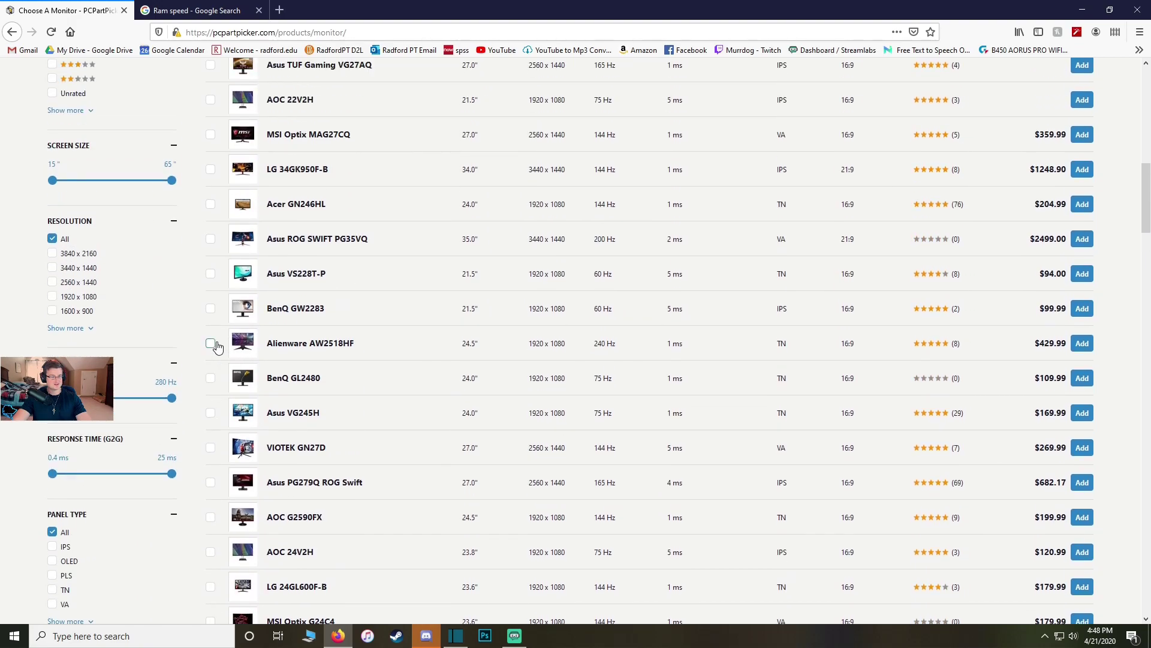
{"action": "scroll", "coordinate": [217, 345], "scroll_direction": "up", "scroll_amount": 3}
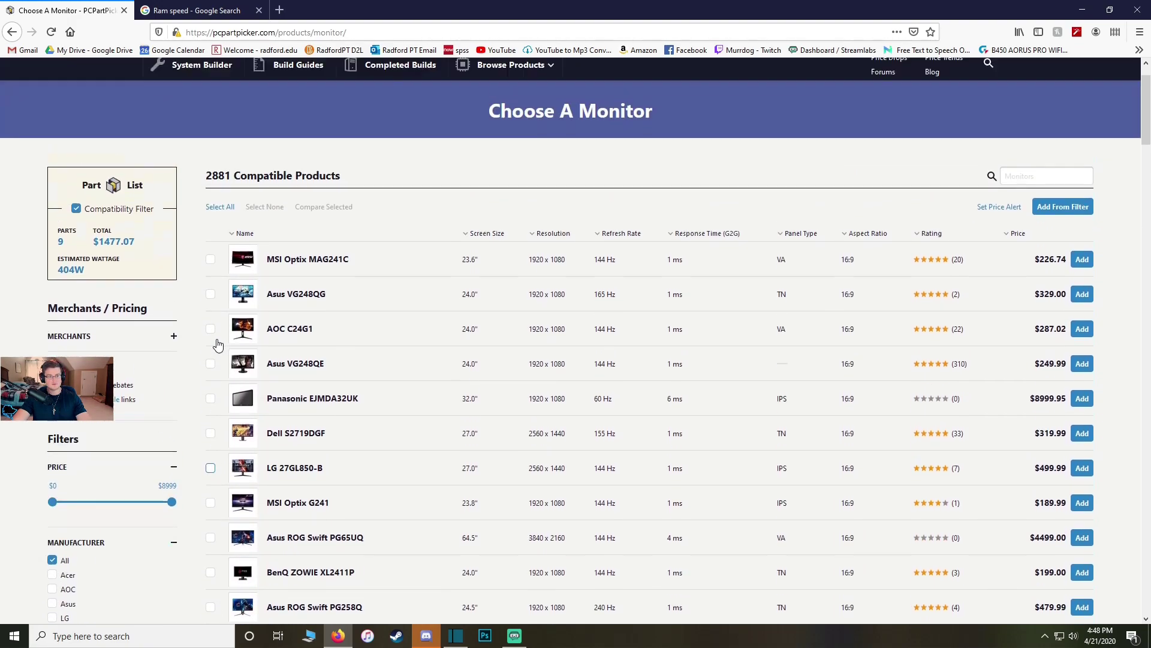
{"action": "scroll", "coordinate": [213, 339], "scroll_direction": "down", "scroll_amount": 4}
{"action": "scroll", "coordinate": [198, 334], "scroll_direction": "down", "scroll_amount": 3}
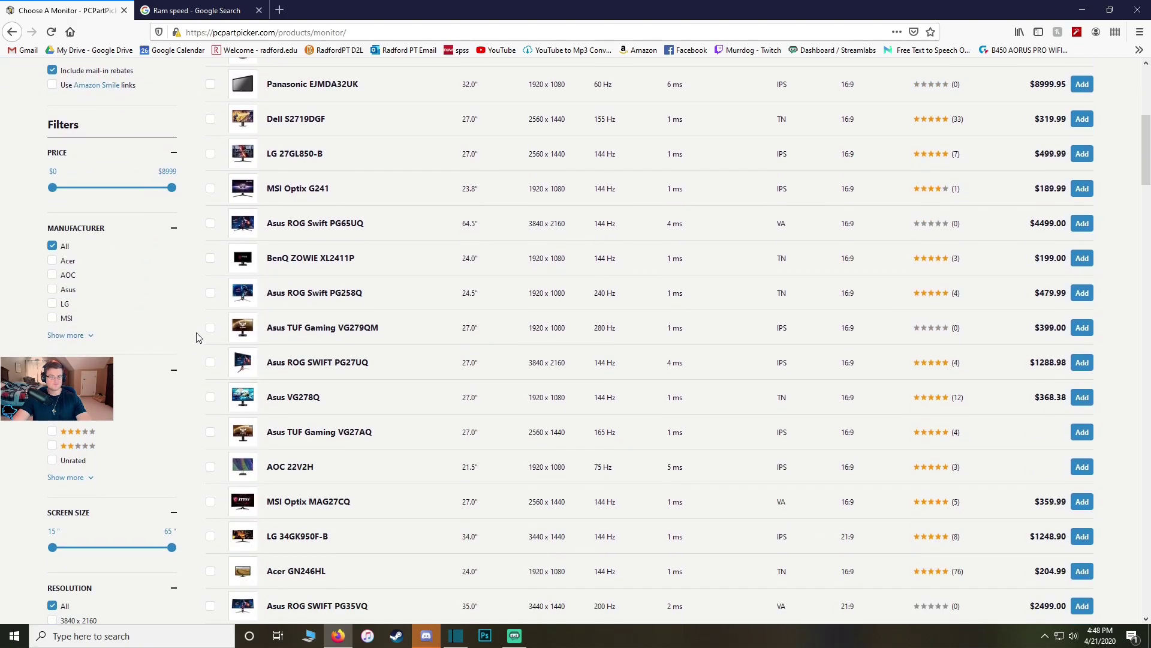
{"action": "scroll", "coordinate": [183, 351], "scroll_direction": "up", "scroll_amount": 5}
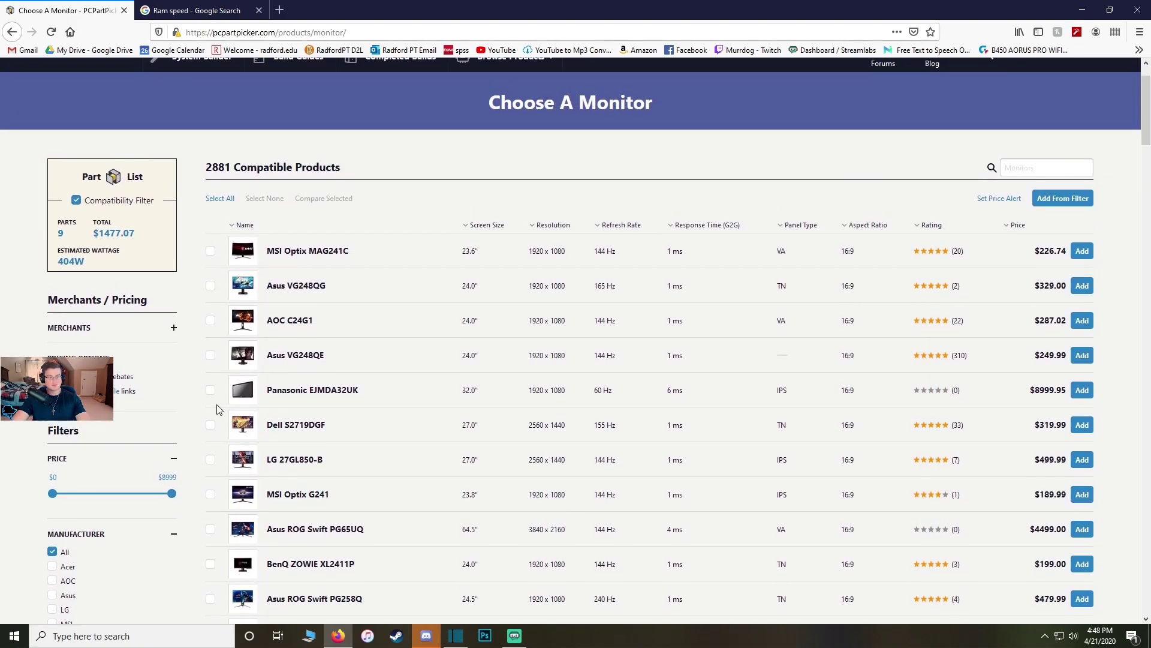
Step: Filter the monitors to 1920 x 1080 resolution
{"action": "scroll", "coordinate": [192, 348], "scroll_direction": "down", "scroll_amount": 10}
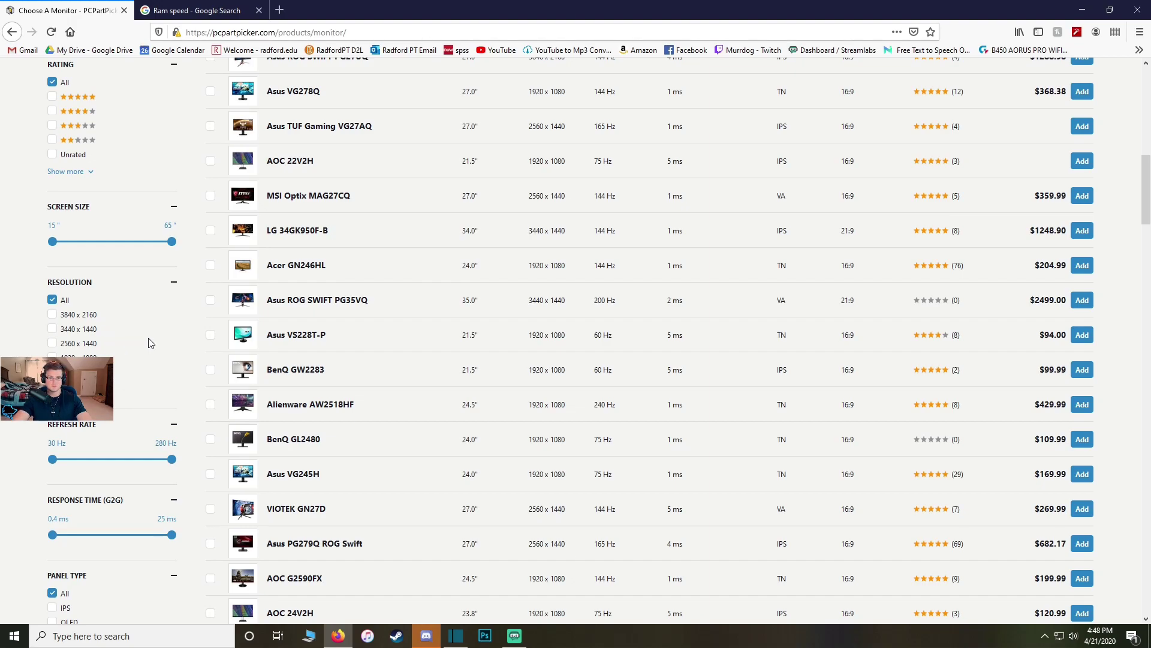
{"action": "left_click", "coordinate": [142, 356]}
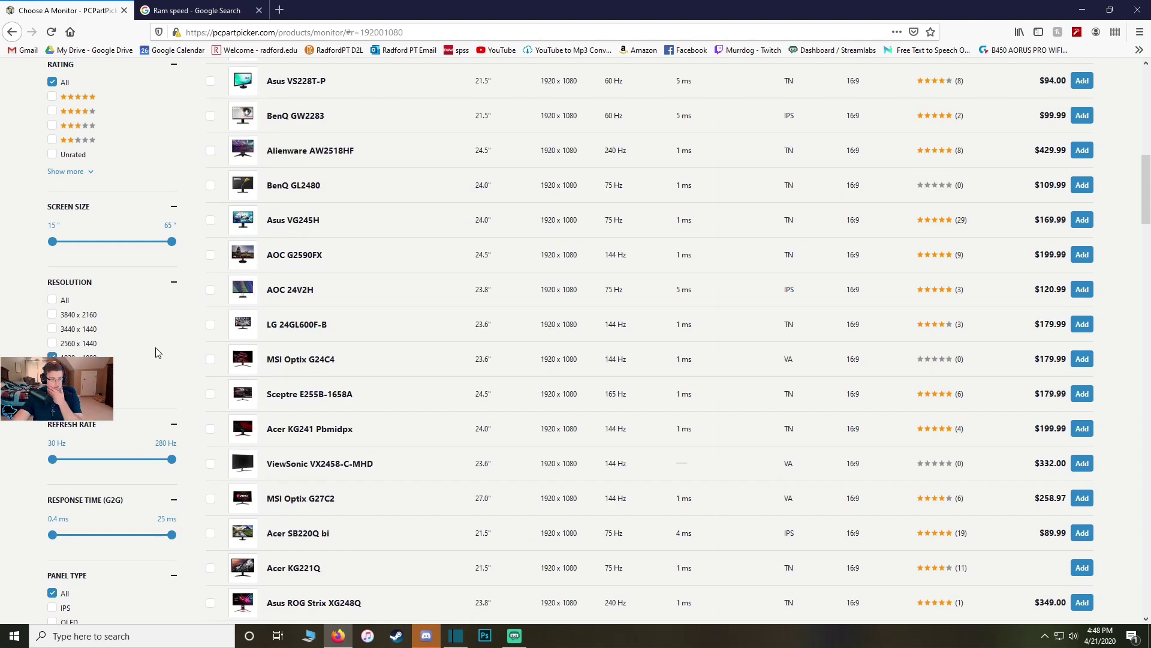
{"action": "scroll", "coordinate": [257, 400], "scroll_direction": "up", "scroll_amount": 3}
{"action": "scroll", "coordinate": [257, 401], "scroll_direction": "up", "scroll_amount": 4}
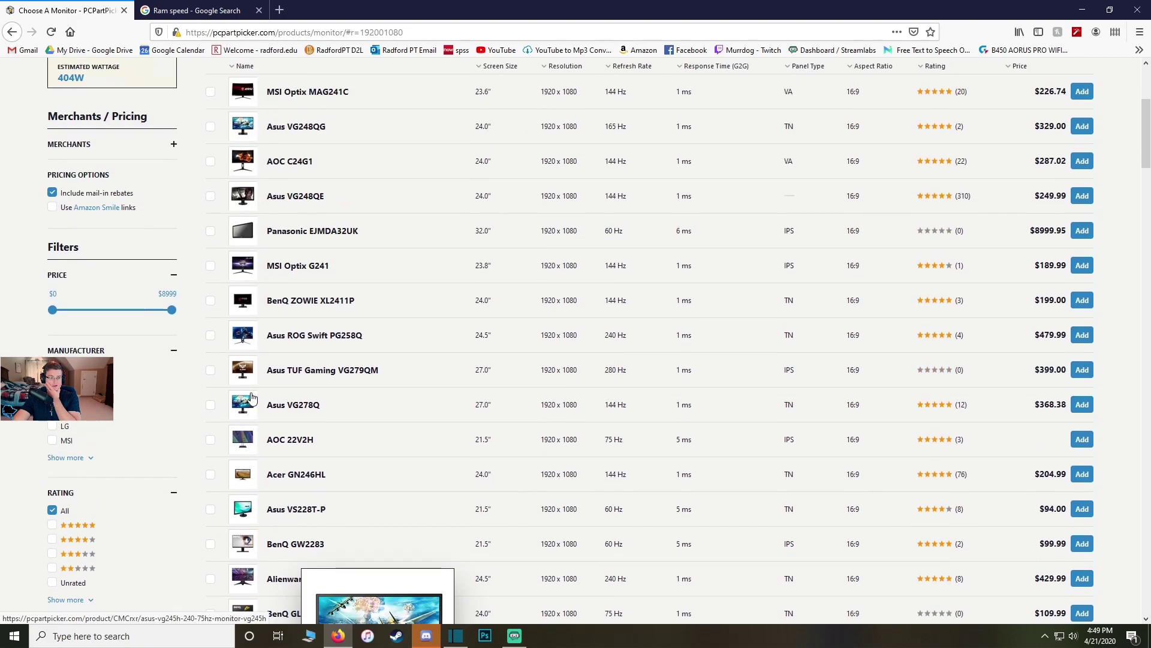
Step: Examine the 1920 x 1080 monitors' sizes, refresh rates and prices, along with the remaining filter options
{"action": "scroll", "coordinate": [250, 398], "scroll_direction": "down", "scroll_amount": 7}
{"action": "scroll", "coordinate": [251, 398], "scroll_direction": "down", "scroll_amount": 5}
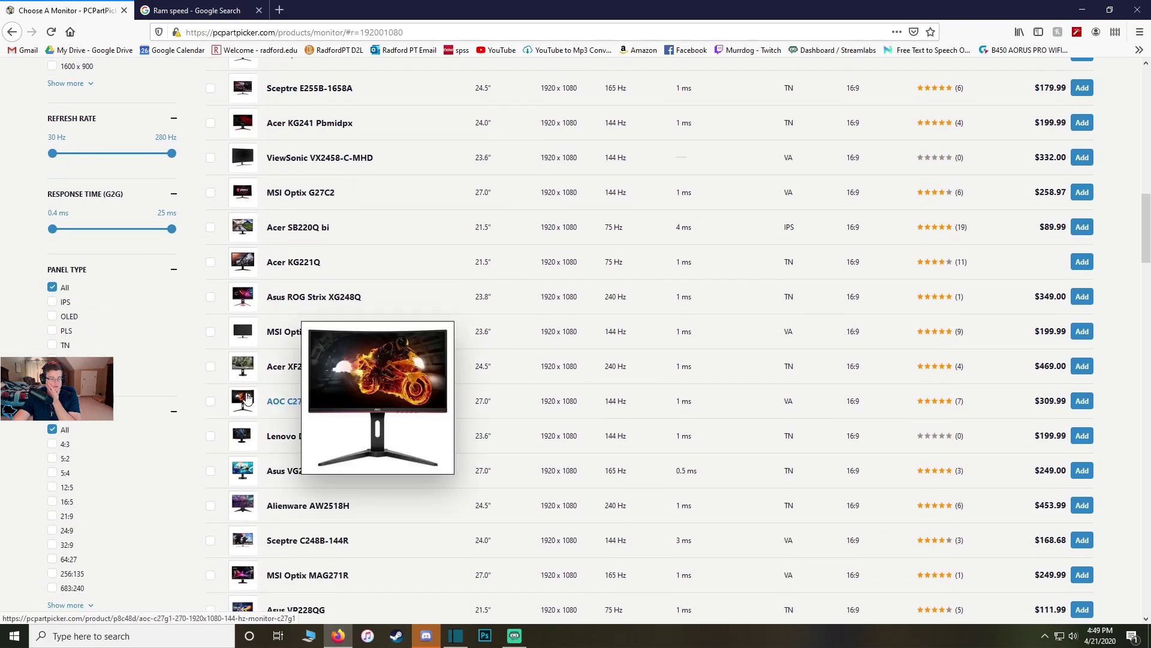
{"action": "scroll", "coordinate": [247, 396], "scroll_direction": "down", "scroll_amount": 3}
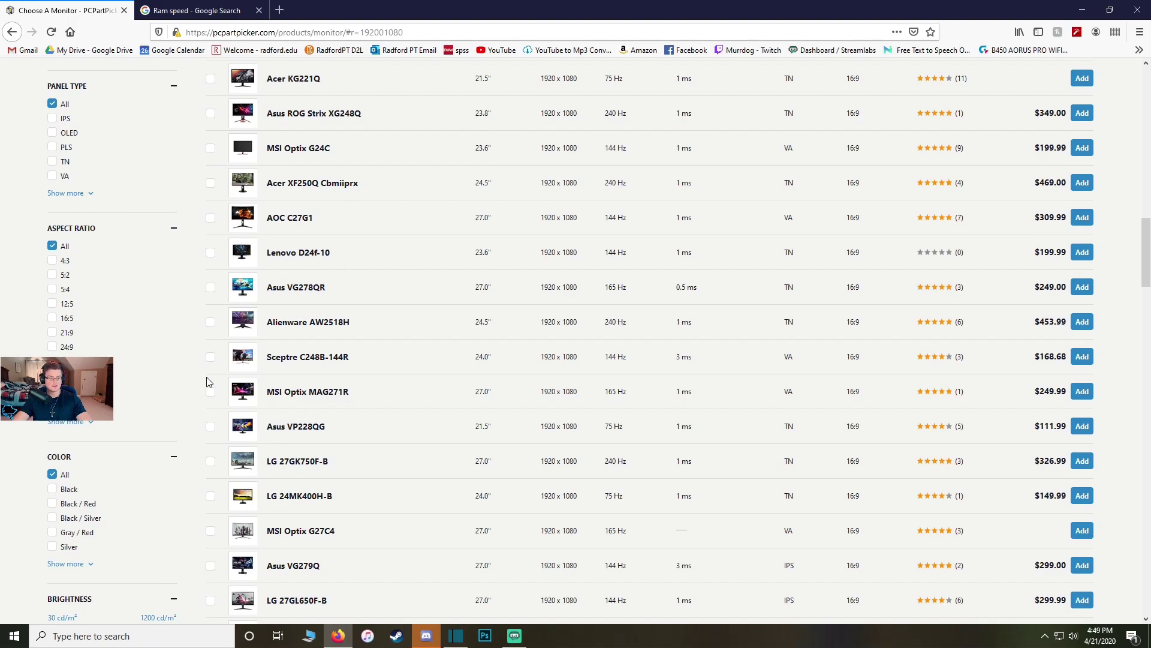
{"action": "scroll", "coordinate": [153, 375], "scroll_direction": "down", "scroll_amount": 3}
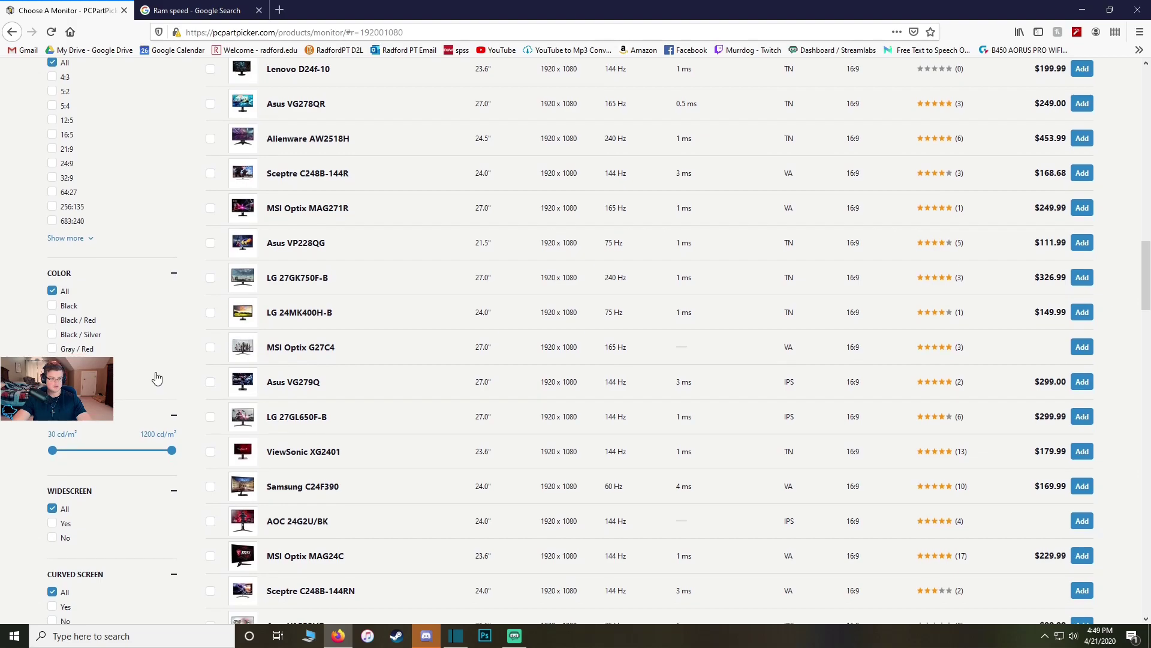
{"action": "scroll", "coordinate": [165, 376], "scroll_direction": "down", "scroll_amount": 2}
{"action": "scroll", "coordinate": [166, 377], "scroll_direction": "down", "scroll_amount": 2}
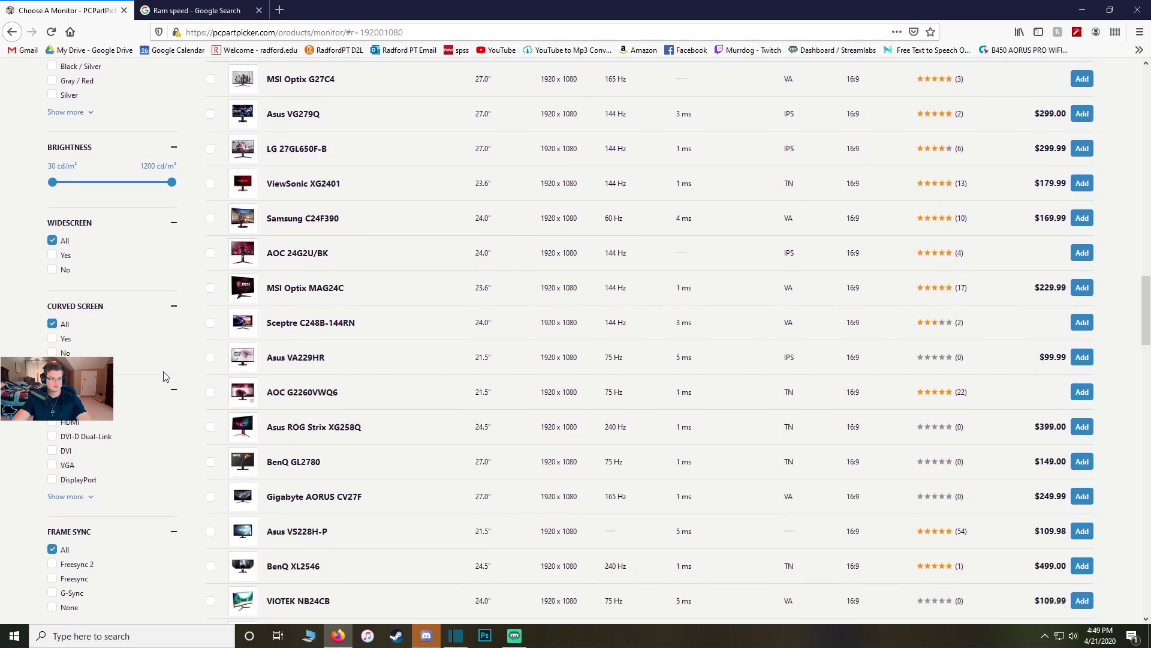
{"action": "scroll", "coordinate": [166, 376], "scroll_direction": "up", "scroll_amount": 7}
{"action": "scroll", "coordinate": [166, 377], "scroll_direction": "up", "scroll_amount": 12}
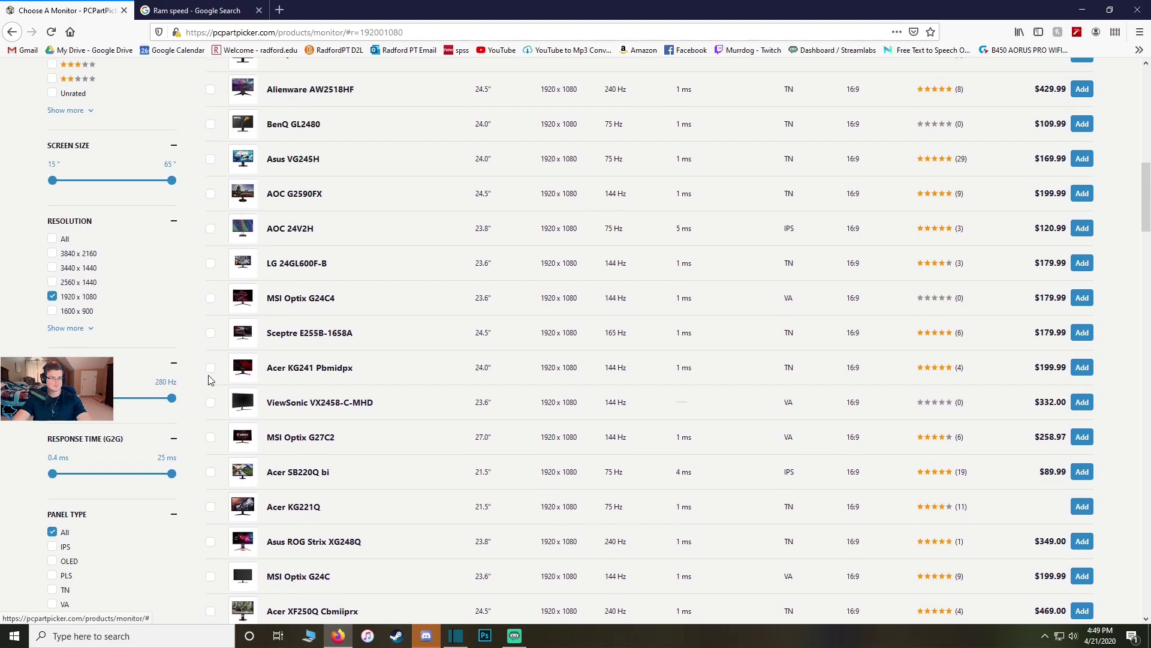
{"action": "scroll", "coordinate": [210, 381], "scroll_direction": "up", "scroll_amount": 8}
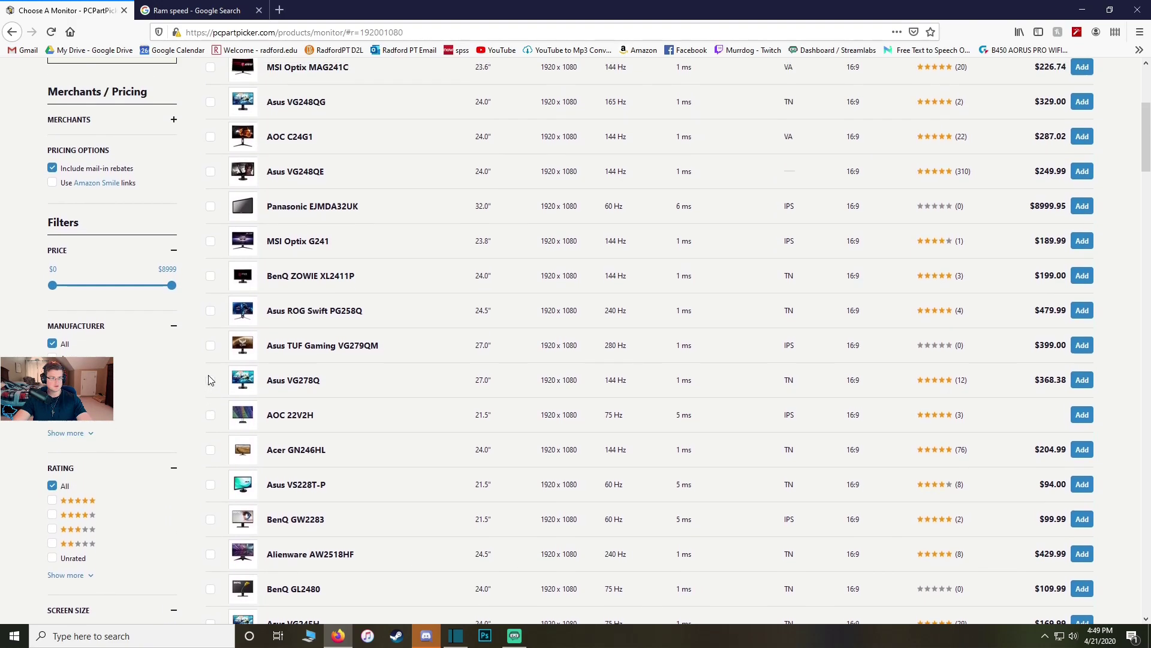
{"action": "scroll", "coordinate": [210, 382], "scroll_direction": "down", "scroll_amount": 2}
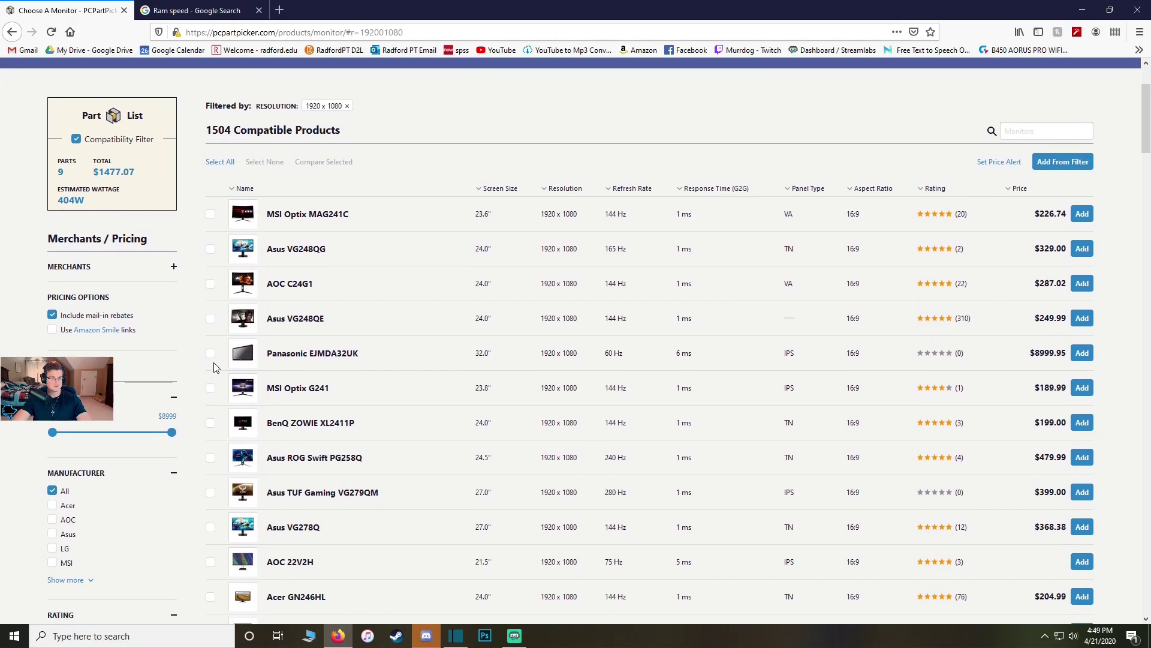
Step: Limit the monitors to the manufacturer Asus and look over the matching models
{"action": "scroll", "coordinate": [219, 356], "scroll_direction": "down", "scroll_amount": 5}
{"action": "left_click", "coordinate": [63, 227]}
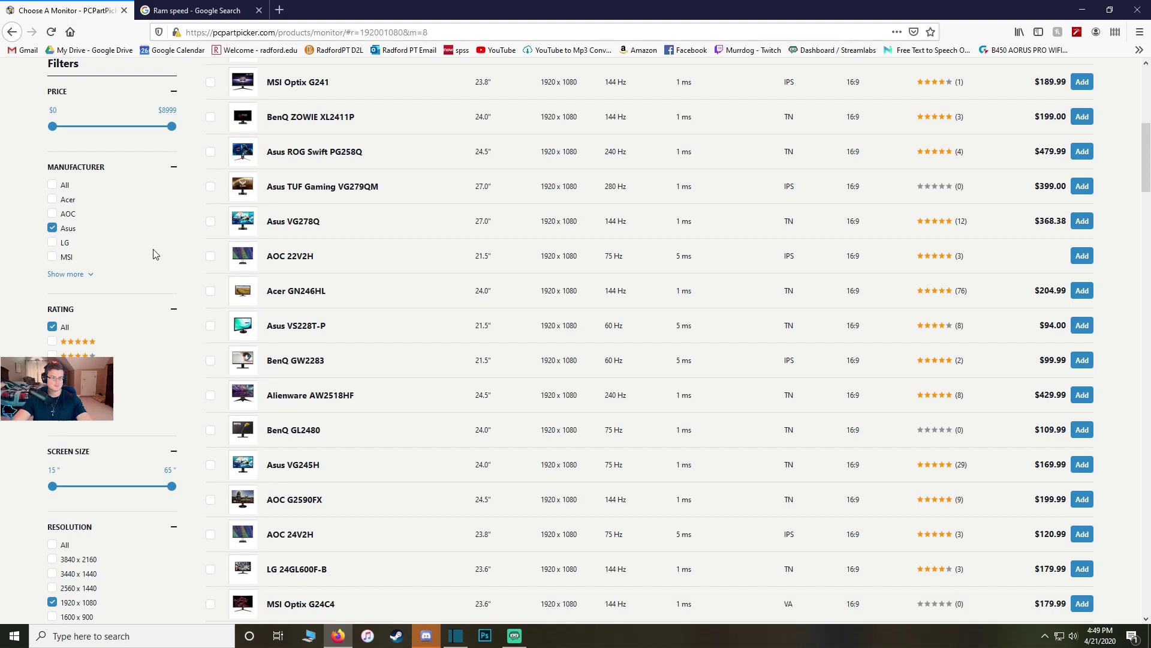
{"action": "scroll", "coordinate": [203, 263], "scroll_direction": "down", "scroll_amount": 7}
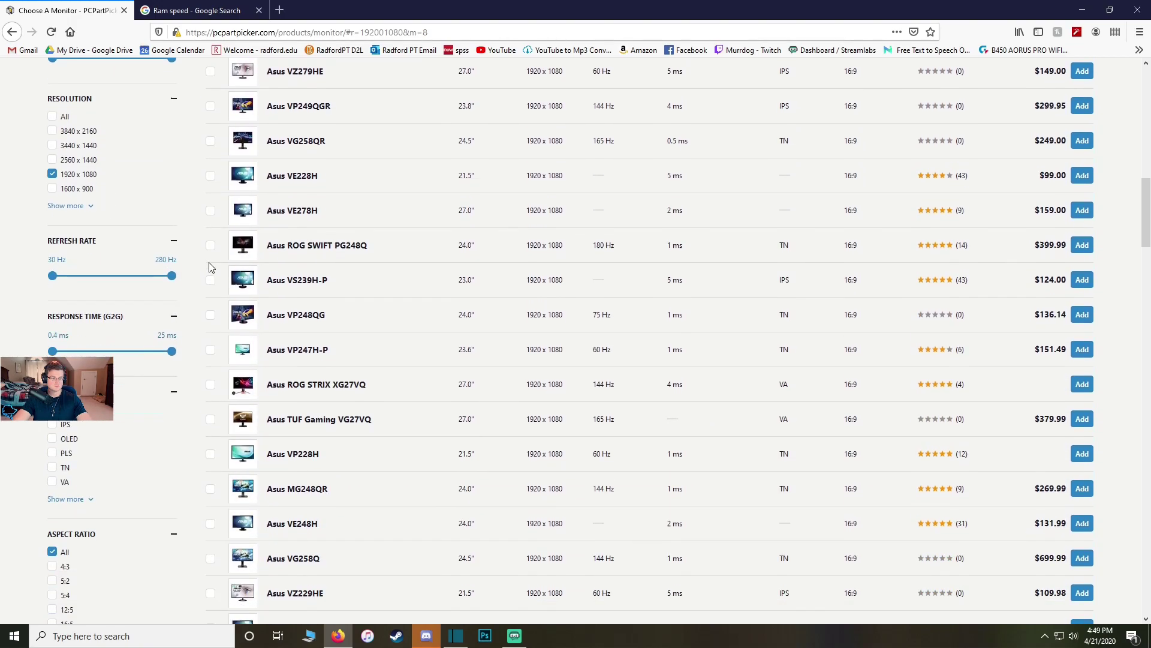
{"action": "scroll", "coordinate": [209, 267], "scroll_direction": "down", "scroll_amount": 10}
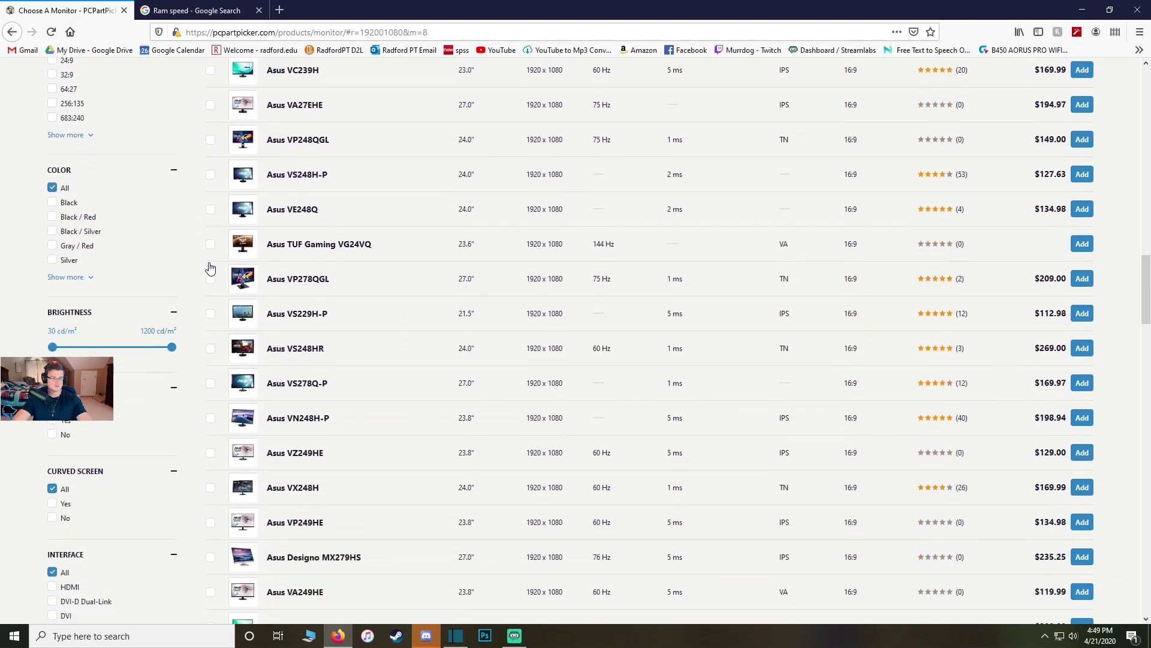
{"action": "scroll", "coordinate": [210, 268], "scroll_direction": "down", "scroll_amount": 5}
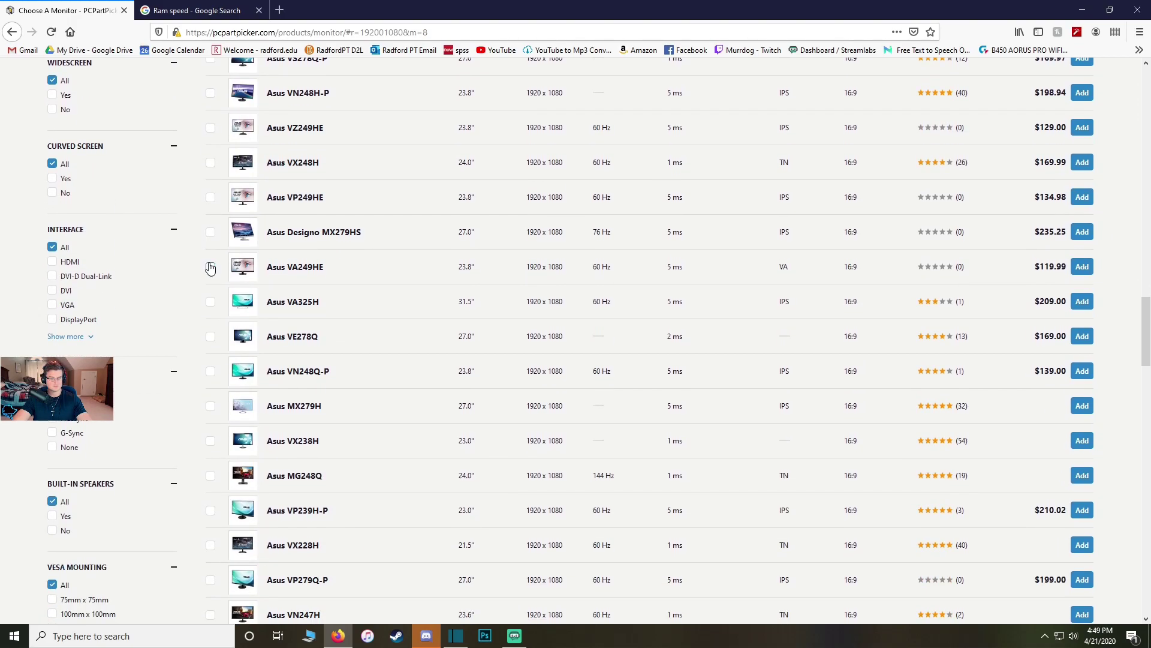
{"action": "scroll", "coordinate": [210, 267], "scroll_direction": "down", "scroll_amount": 4}
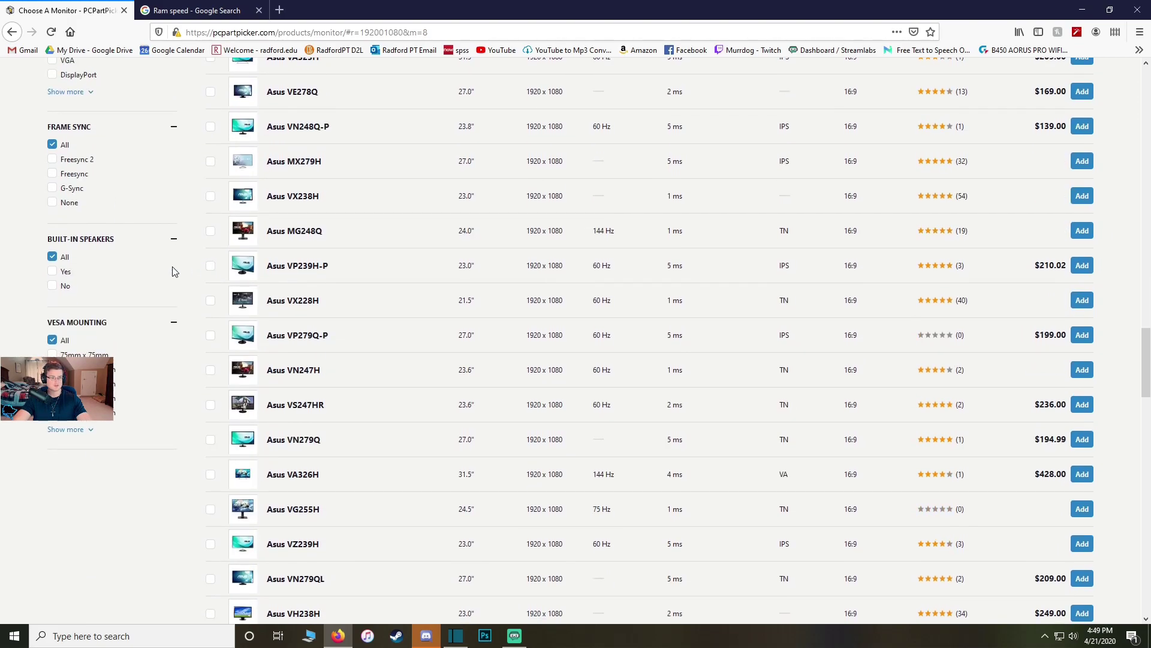
Step: Narrow the refresh rate filter to 144 Hz - 200 Hz
{"action": "scroll", "coordinate": [175, 271], "scroll_direction": "up", "scroll_amount": 5}
{"action": "scroll", "coordinate": [174, 270], "scroll_direction": "up", "scroll_amount": 13}
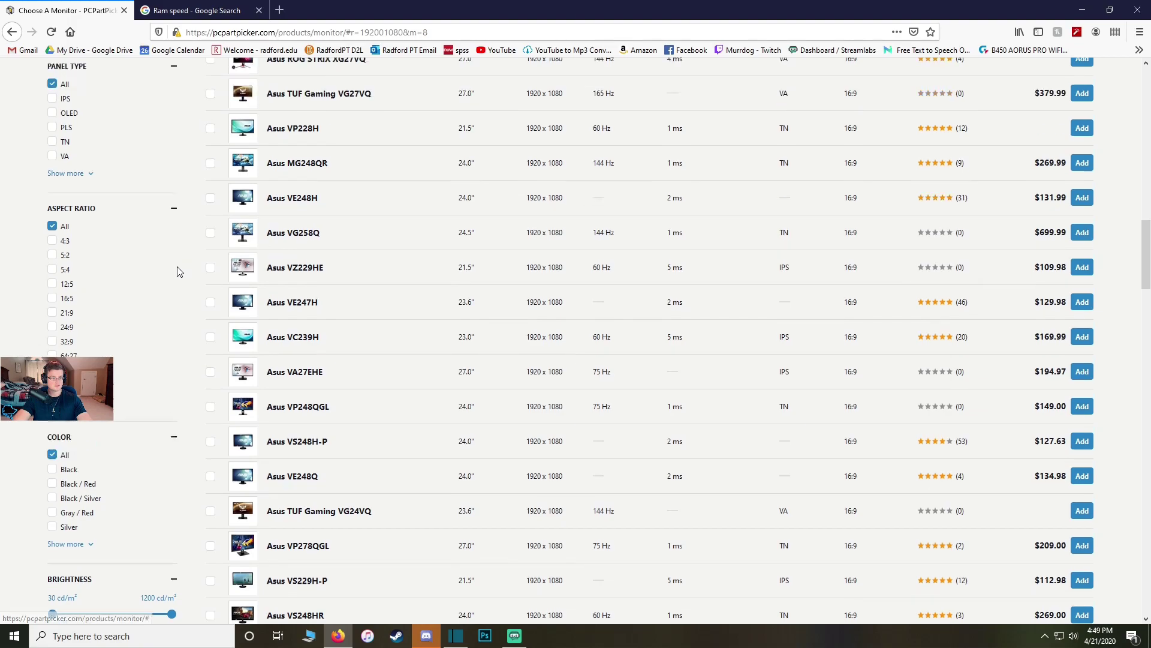
{"action": "left_click_drag", "start_coordinate": [53, 337], "coordinate": [152, 337]}
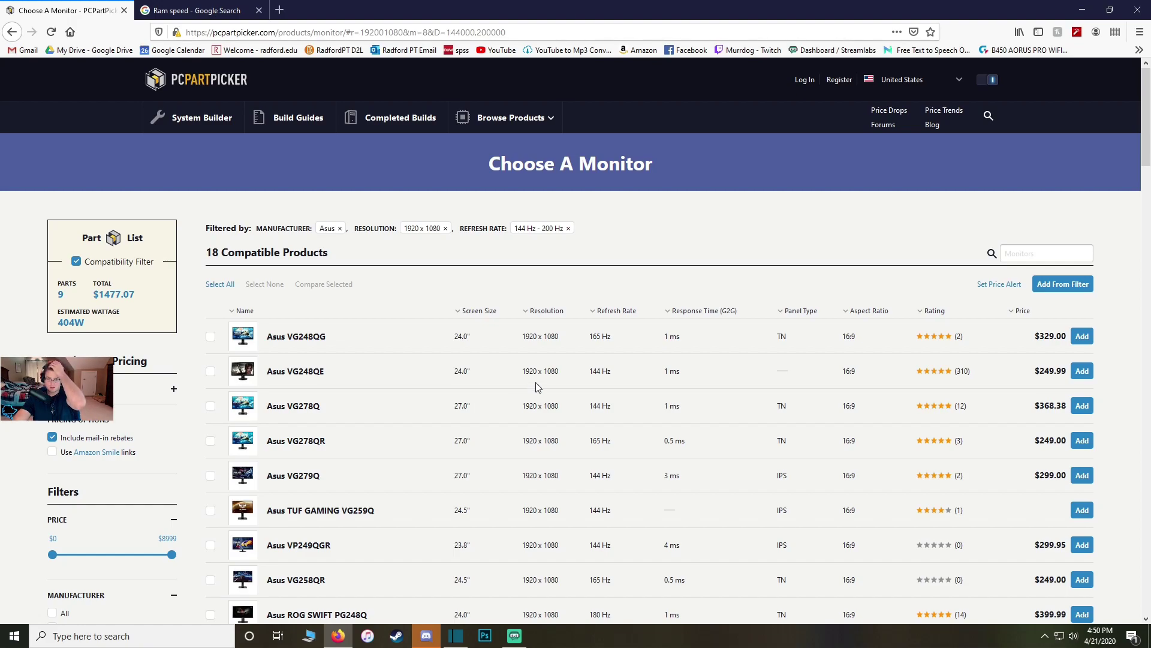
Step: Check the product pages of the Asus VG248QE and VG248QG, including the VG248QG's photos, and return to the filtered list
{"action": "left_click", "coordinate": [310, 376]}
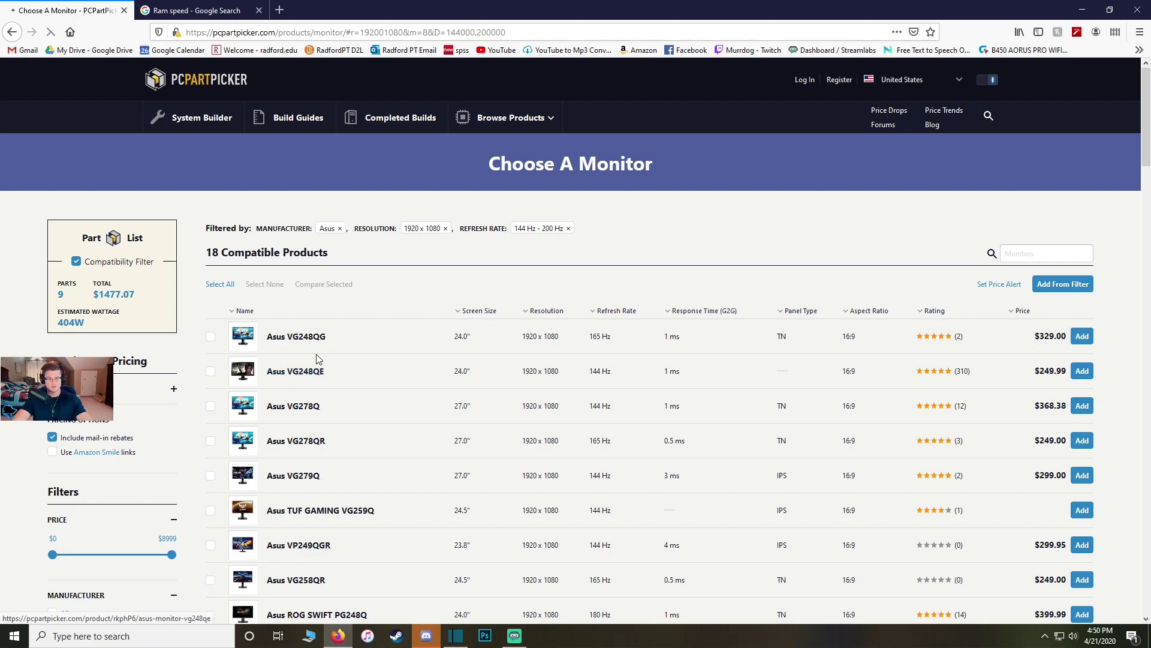
{"action": "key", "text": "alt+Left"}
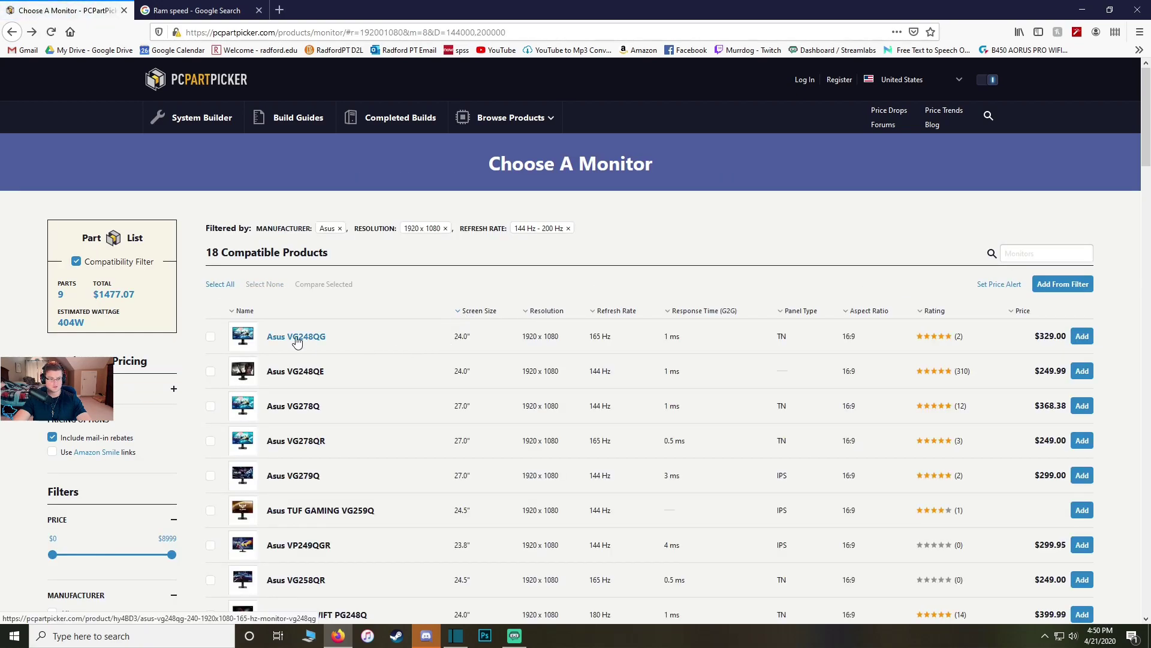
{"action": "left_click", "coordinate": [293, 339]}
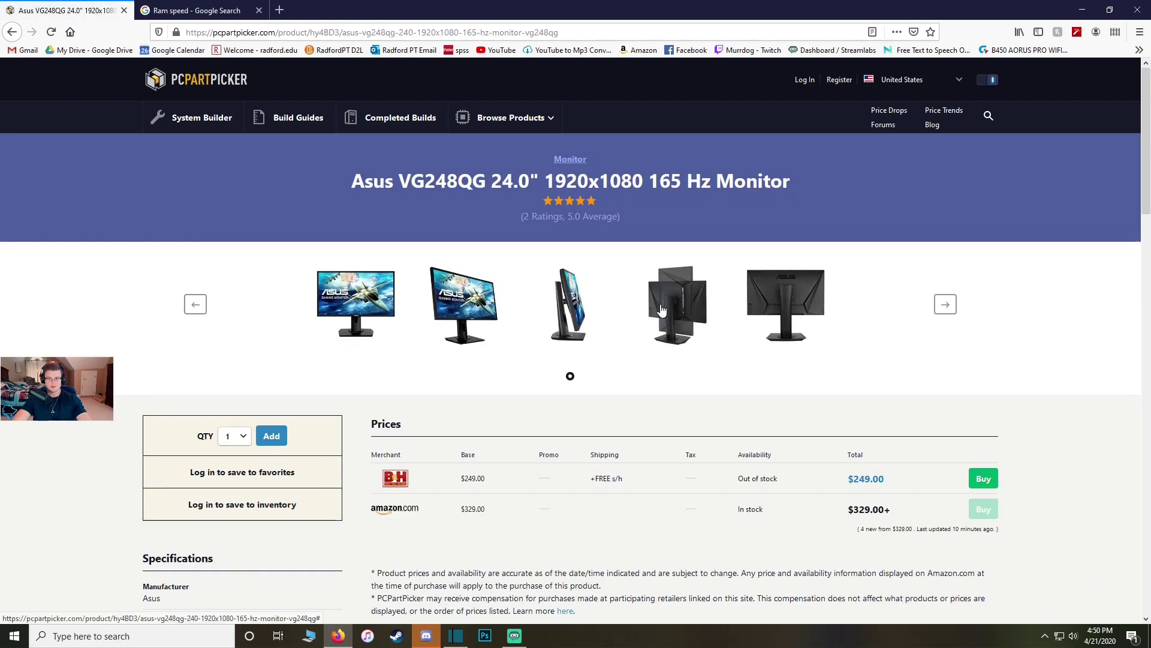
{"action": "left_click", "coordinate": [815, 315]}
{"action": "key", "text": "alt+Left"}
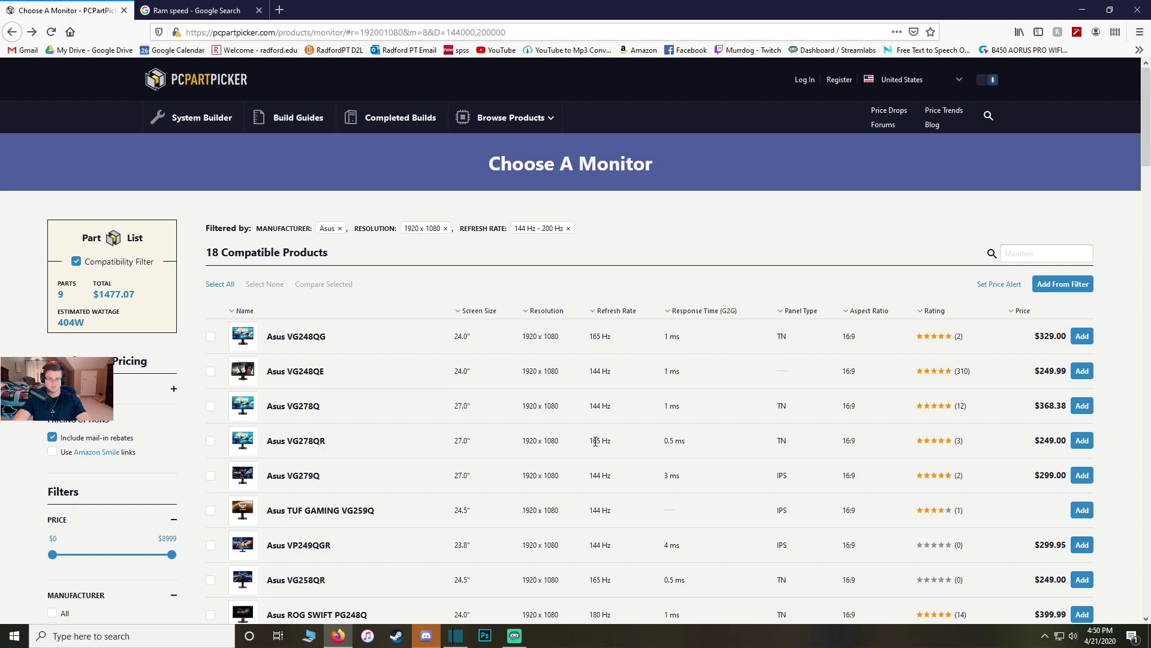
Step: Open the 27-inch Asus VG278QR monitor's product page and examine its photos, merchant prices and specifications
{"action": "scroll", "coordinate": [595, 441], "scroll_direction": "down", "scroll_amount": 3}
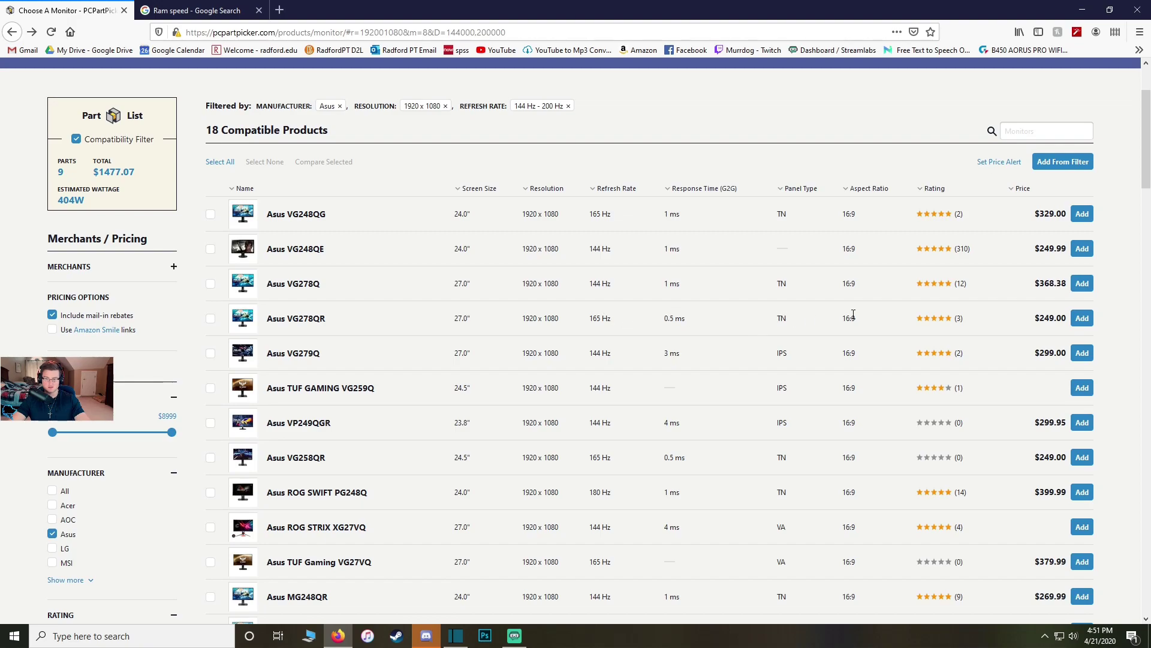
{"action": "left_click", "coordinate": [312, 320]}
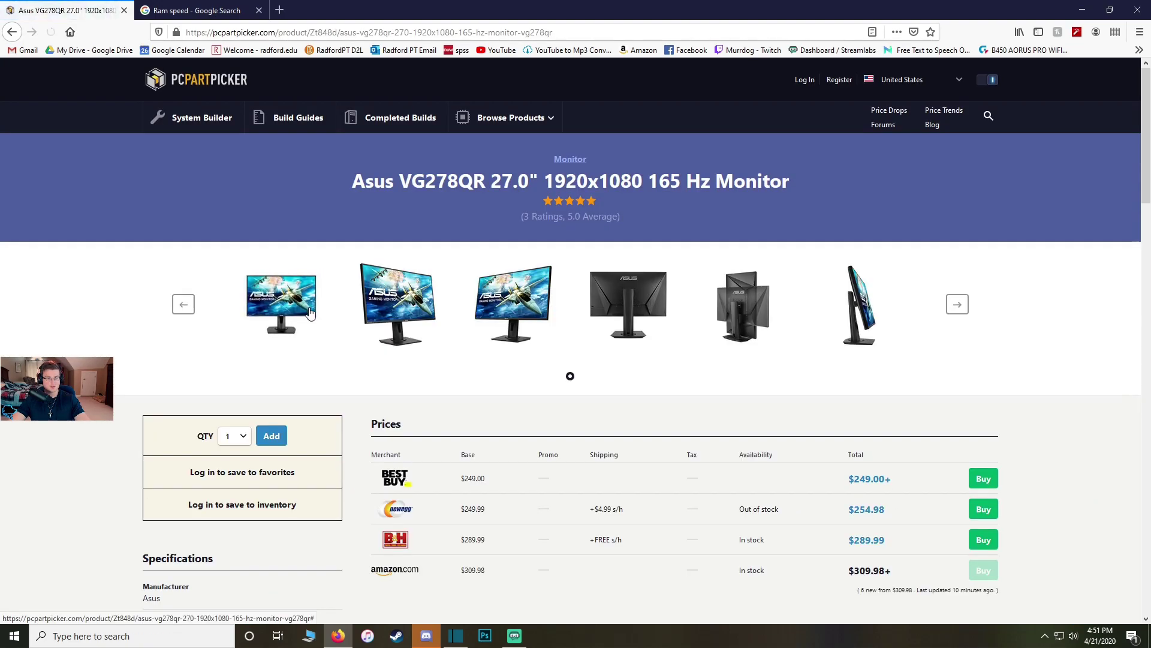
{"action": "scroll", "coordinate": [495, 347], "scroll_direction": "down", "scroll_amount": 2}
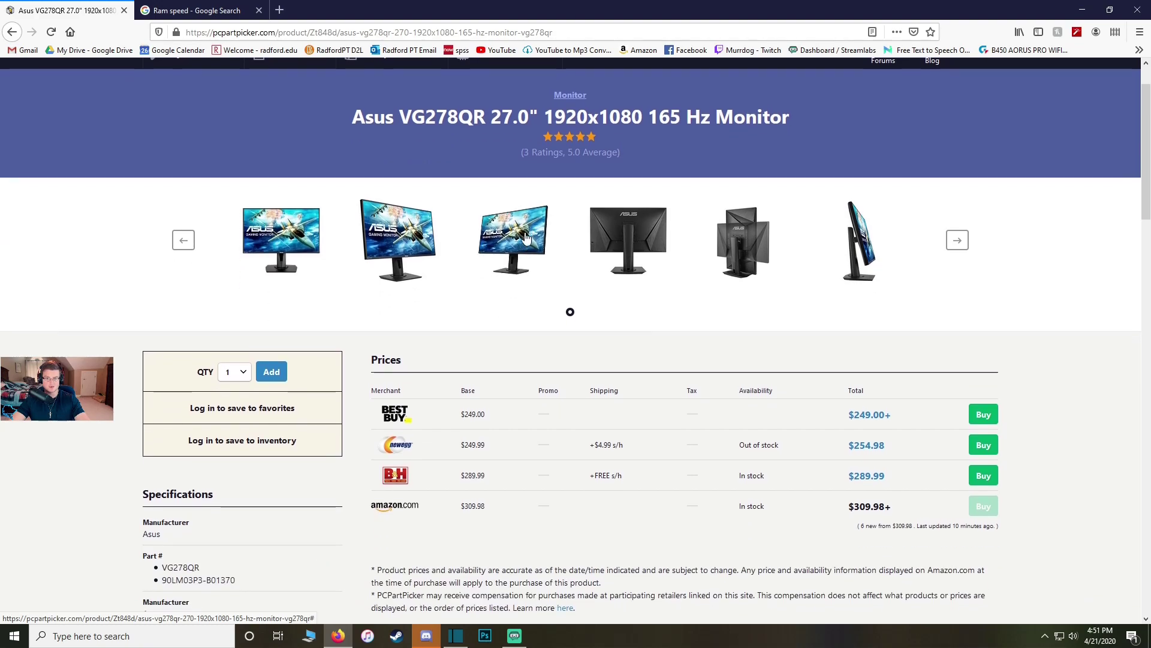
{"action": "scroll", "coordinate": [525, 238], "scroll_direction": "down", "scroll_amount": 1}
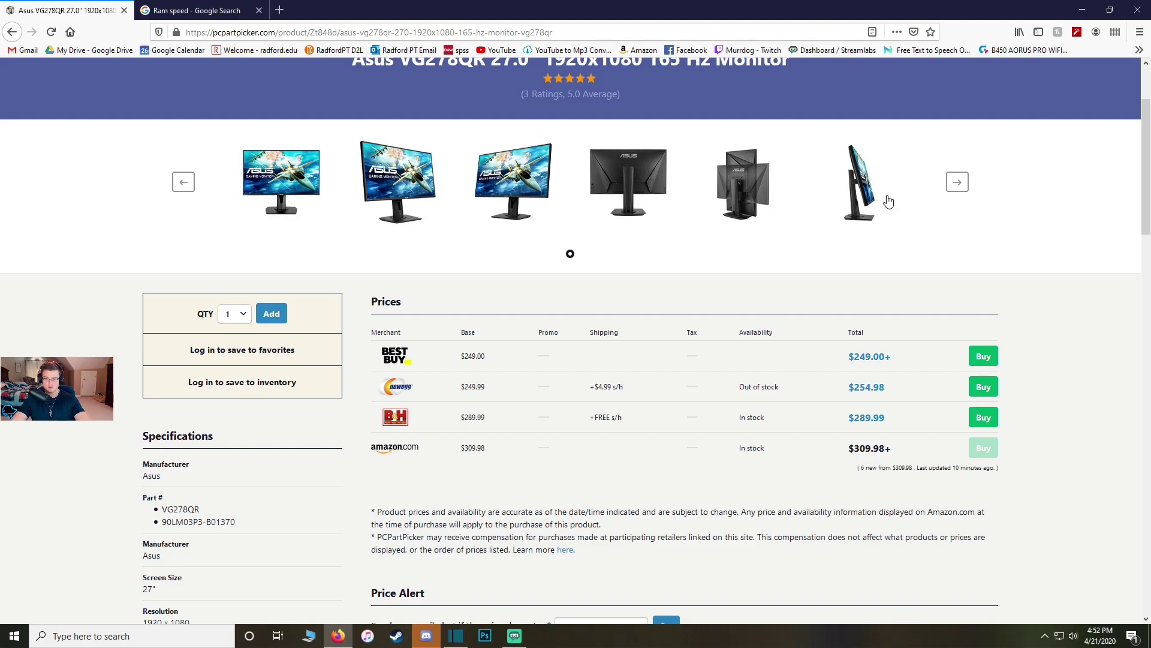
{"action": "scroll", "coordinate": [1146, 183], "scroll_direction": "down", "scroll_amount": 3}
{"action": "mouse_move", "coordinate": [1147, 183]}
{"action": "left_mouse_down"}
{"action": "mouse_move", "coordinate": [1145, 208]}
{"action": "mouse_move", "coordinate": [1147, 184]}
{"action": "left_mouse_up"}
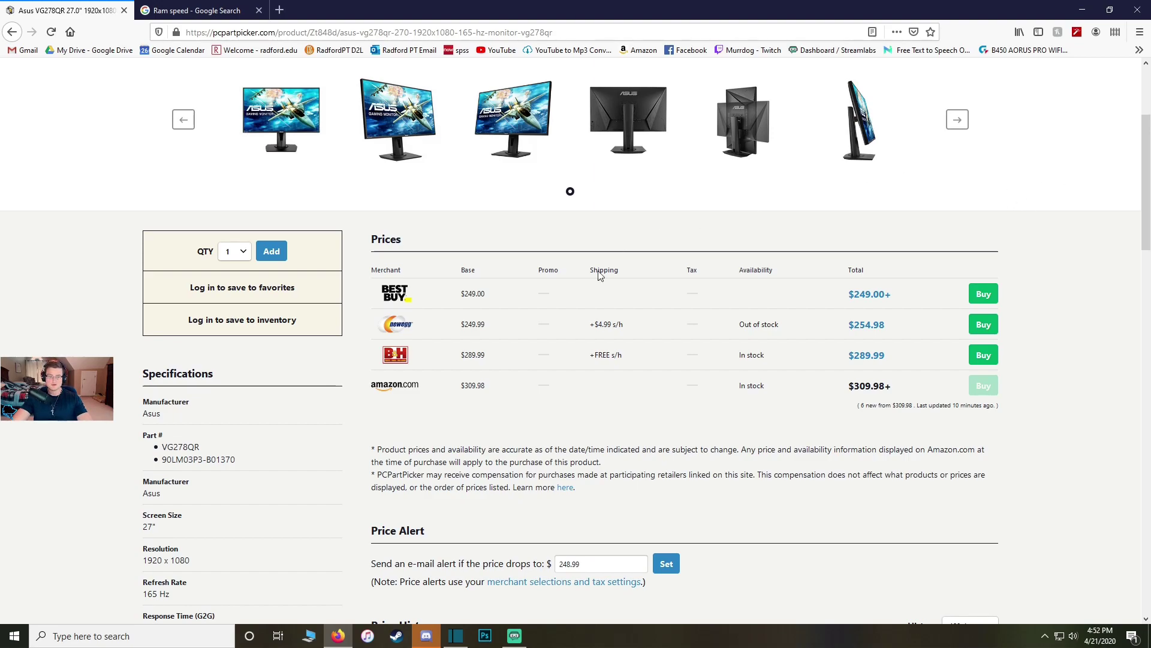
Step: Follow the VG278QR's Best Buy offer, read the listing's overview, and return to the PCPartPicker product page
{"action": "left_click", "coordinate": [410, 382]}
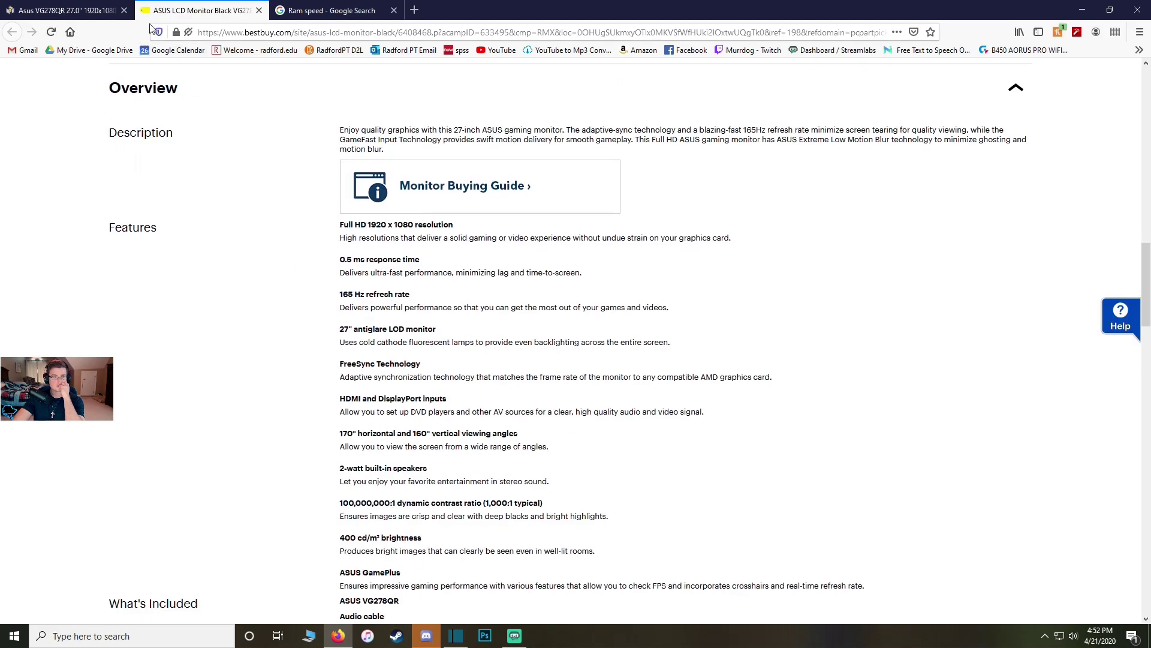
{"action": "key", "text": "ctrl+shift+Tab"}
{"action": "scroll", "coordinate": [387, 264], "scroll_direction": "up", "scroll_amount": 3}
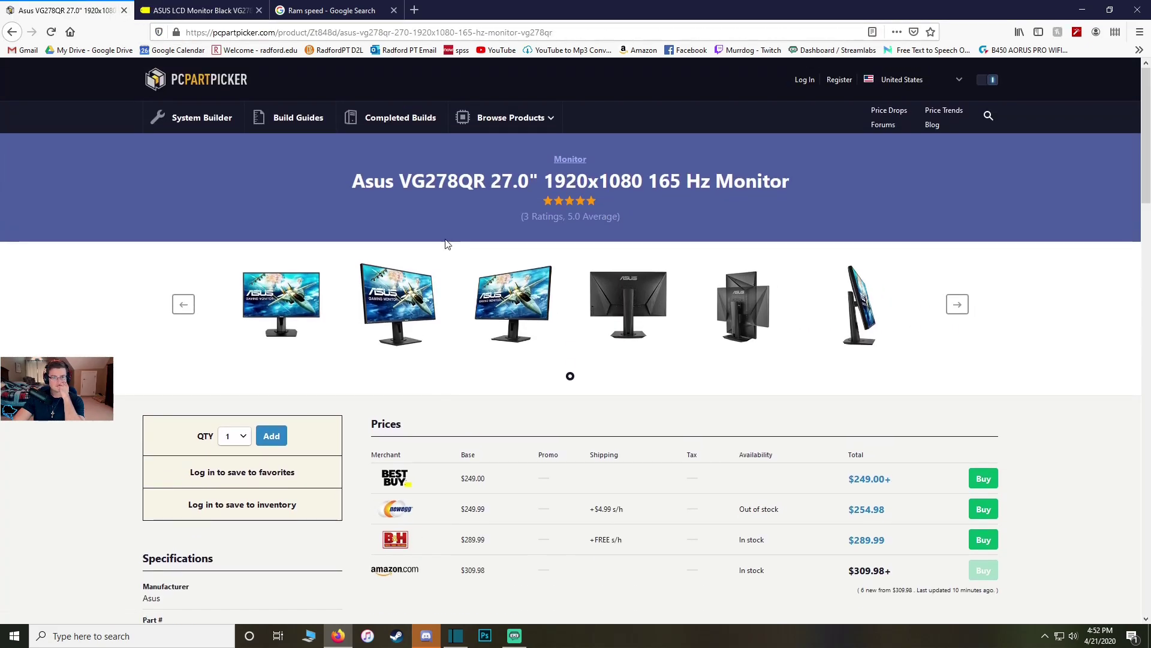
Step: Search the web for NVIDIA G-SYNC compatible monitors and open NVIDIA's G-SYNC monitor specifications page
{"action": "left_click", "coordinate": [198, 6]}
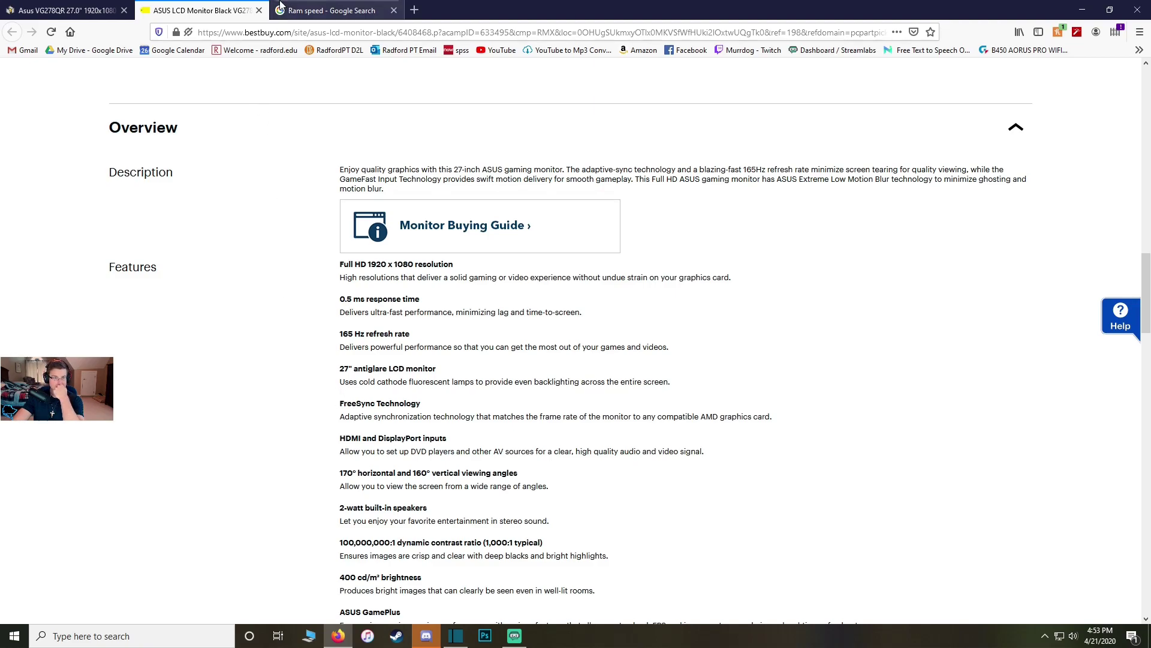
{"action": "left_click", "coordinate": [330, 10]}
{"action": "left_click", "coordinate": [366, 31]}
{"action": "type", "text": "nvidia"}
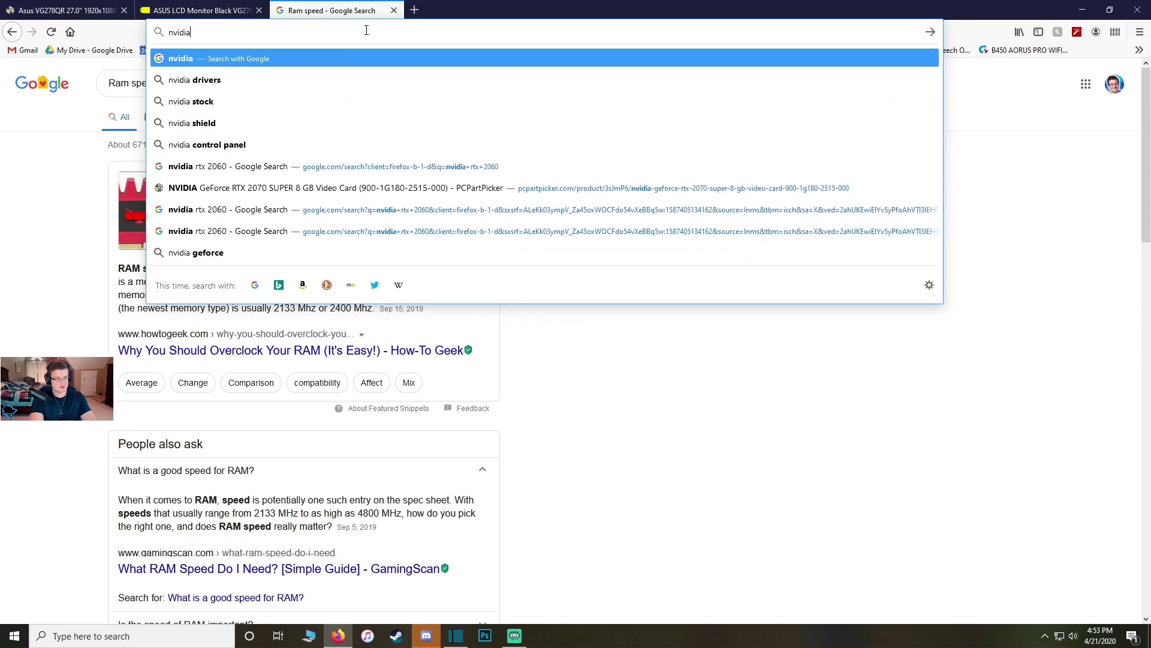
{"action": "type", "text": " gysync compa"}
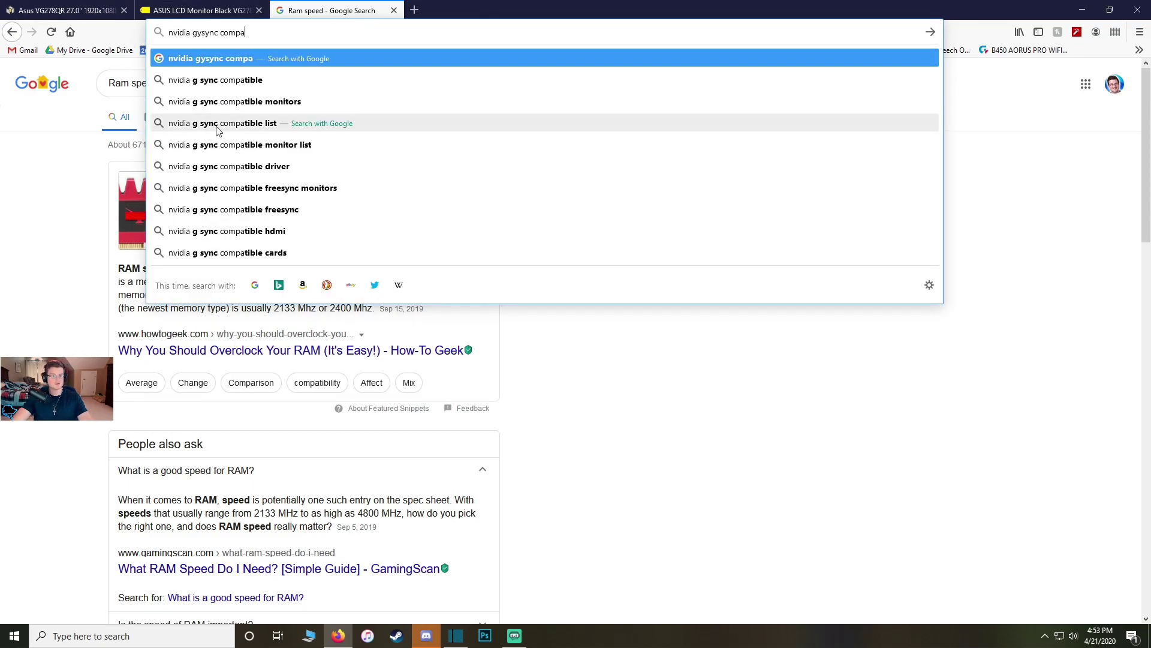
{"action": "left_click", "coordinate": [270, 101]}
{"action": "left_click", "coordinate": [270, 149]}
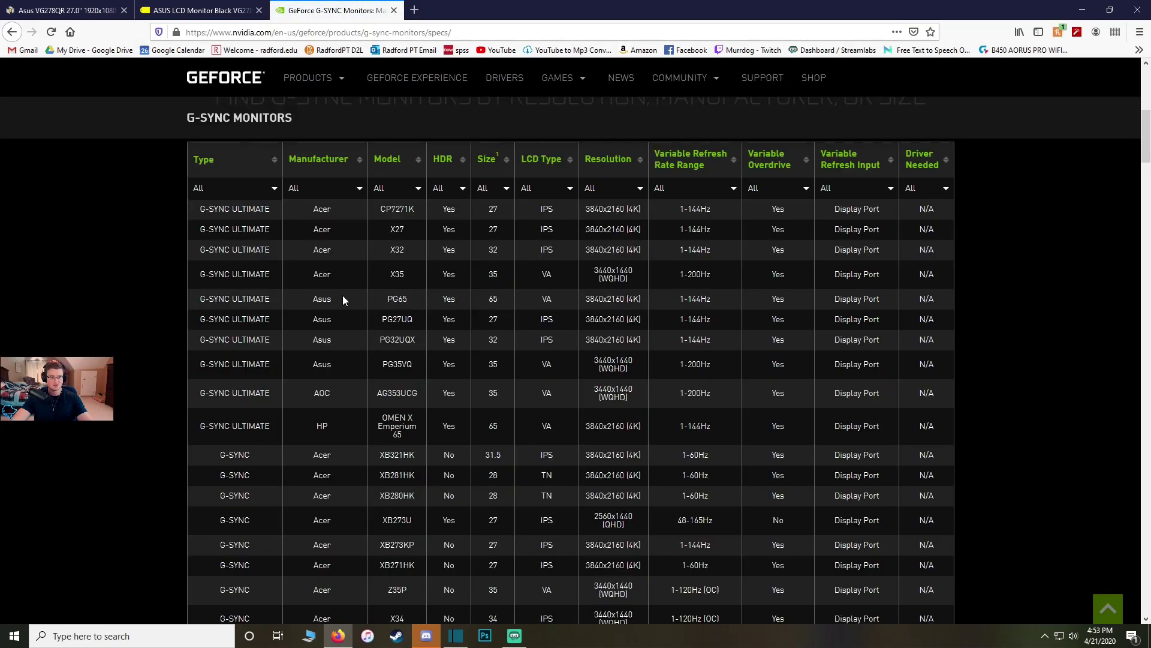
Step: Look for the Asus VG278QR among the G-SYNC Compatible models in NVIDIA's monitor table
{"action": "scroll", "coordinate": [336, 318], "scroll_direction": "down", "scroll_amount": 15}
{"action": "scroll", "coordinate": [340, 288], "scroll_direction": "down", "scroll_amount": 12}
{"action": "scroll", "coordinate": [337, 326], "scroll_direction": "down", "scroll_amount": 2}
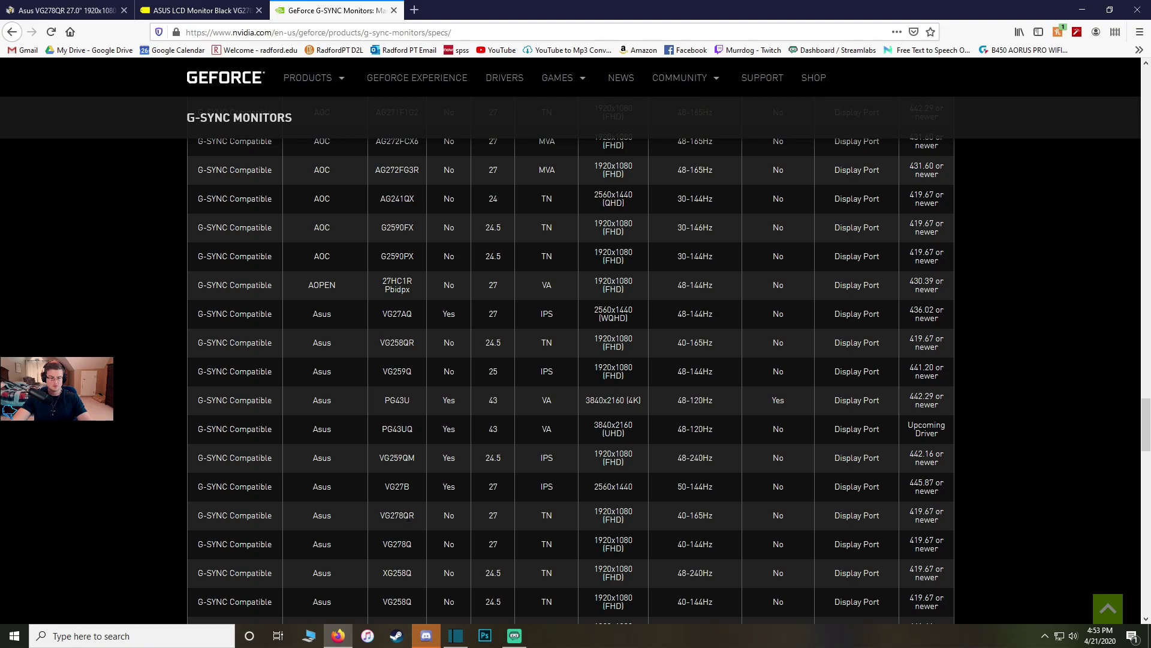
{"action": "scroll", "coordinate": [456, 516], "scroll_direction": "up", "scroll_amount": 20}
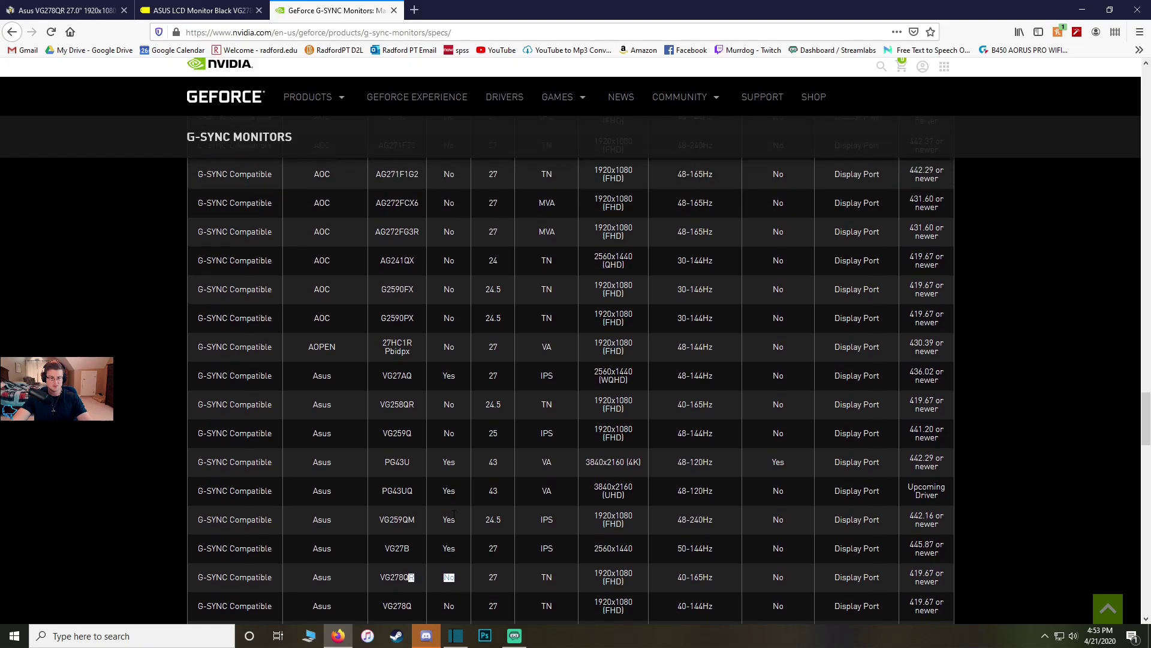
{"action": "scroll", "coordinate": [452, 516], "scroll_direction": "up", "scroll_amount": 10}
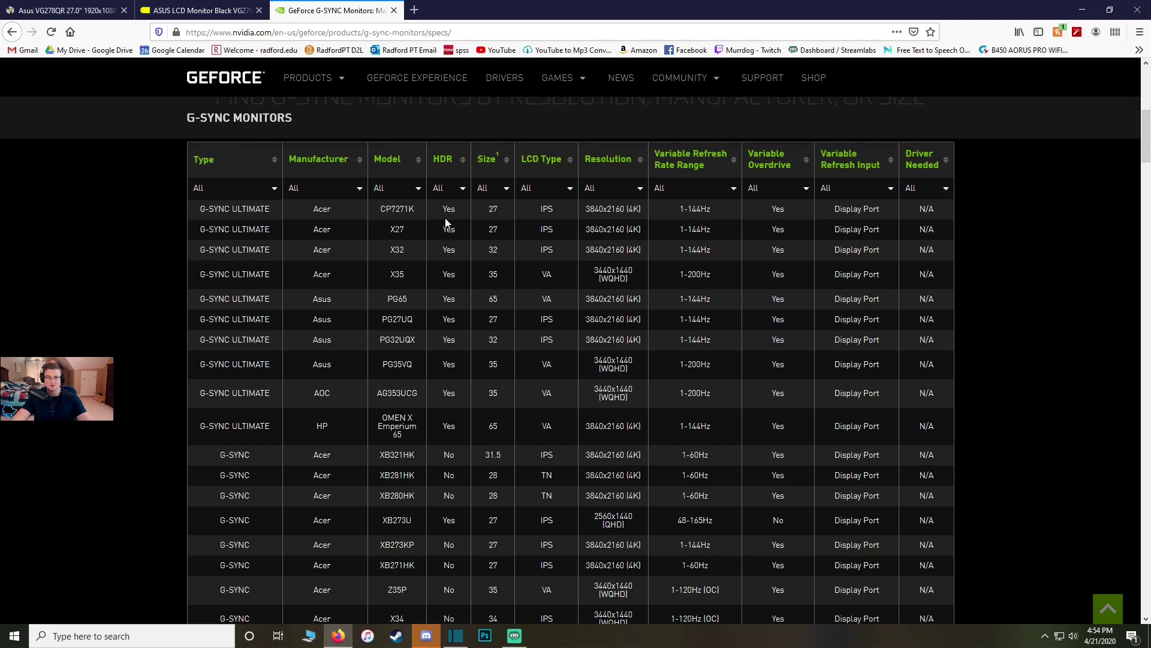
Step: Compare the table's column headings with the Asus VG278QR row, check its variable refresh rate range, and close the NVIDIA page
{"action": "scroll", "coordinate": [447, 223], "scroll_direction": "down", "scroll_amount": 20}
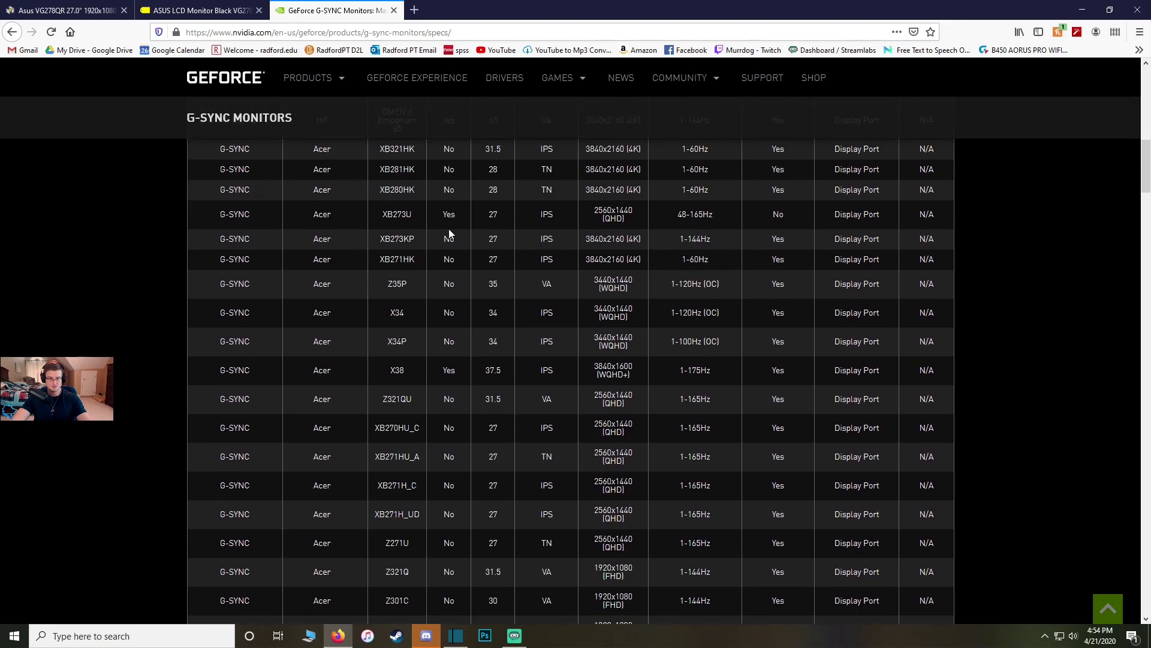
{"action": "scroll", "coordinate": [449, 233], "scroll_direction": "down", "scroll_amount": 15}
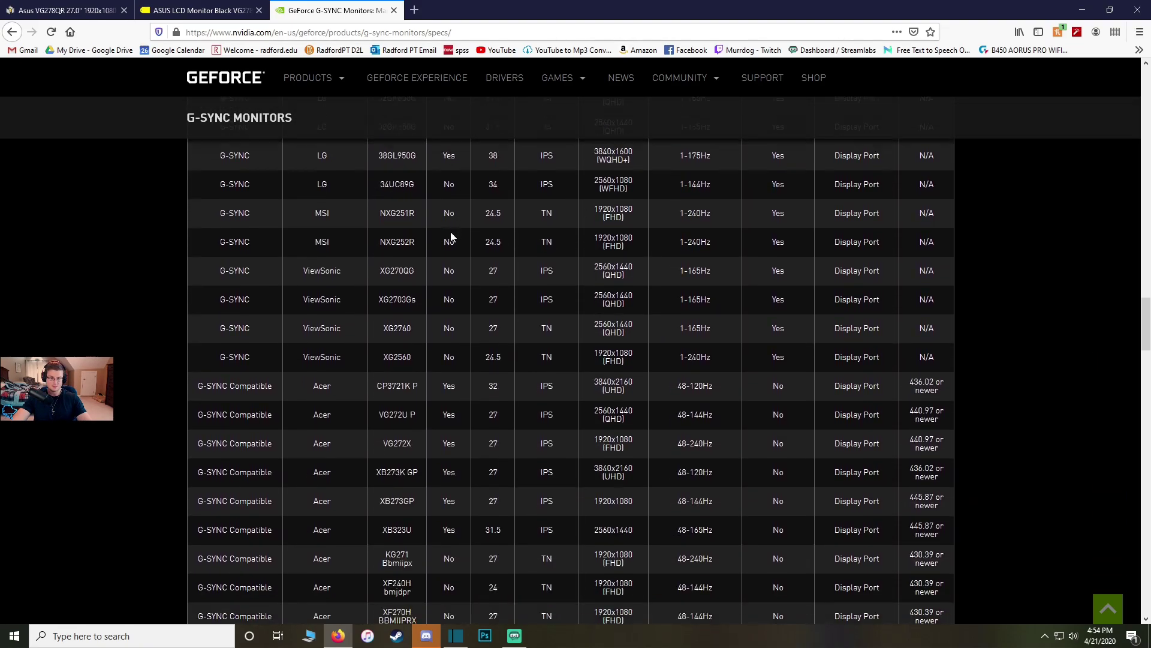
{"action": "scroll", "coordinate": [454, 240], "scroll_direction": "down", "scroll_amount": 5}
{"action": "scroll", "coordinate": [456, 258], "scroll_direction": "up", "scroll_amount": 5}
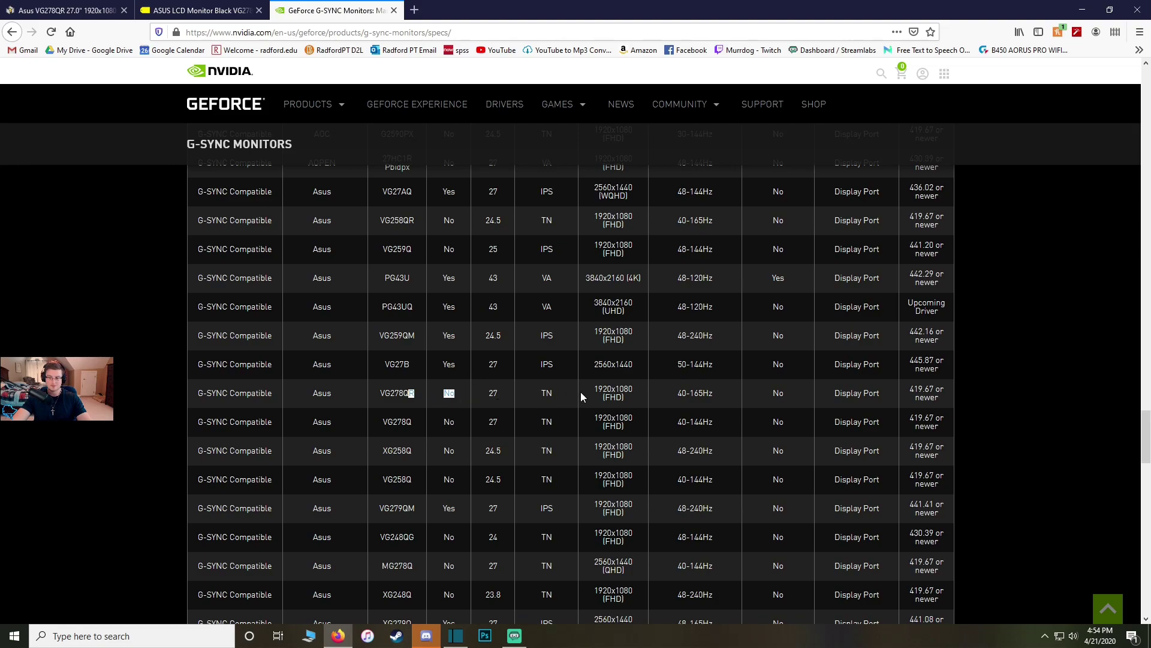
{"action": "left_click_drag", "start_coordinate": [673, 393], "coordinate": [714, 394]}
{"action": "left_click", "coordinate": [780, 394]}
{"action": "scroll", "coordinate": [779, 393], "scroll_direction": "up", "scroll_amount": 2}
{"action": "scroll", "coordinate": [1148, 429], "scroll_direction": "down", "scroll_amount": 3}
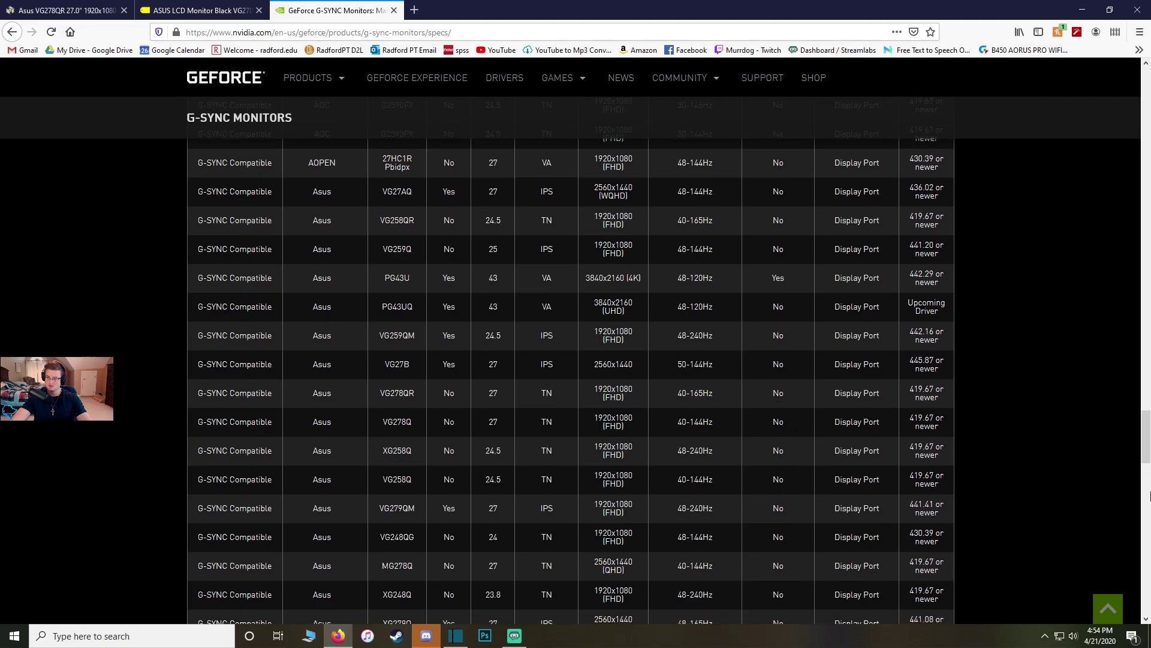
{"action": "left_click_drag", "start_coordinate": [1146, 455], "coordinate": [1145, 66]}
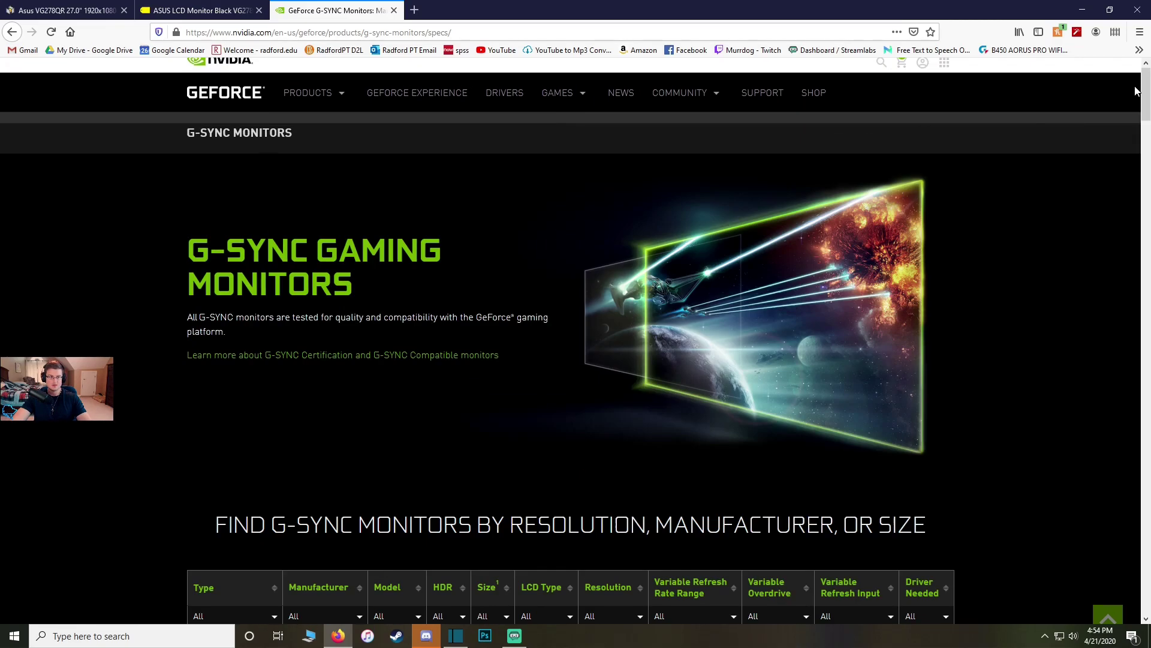
{"action": "left_click", "coordinate": [394, 10]}
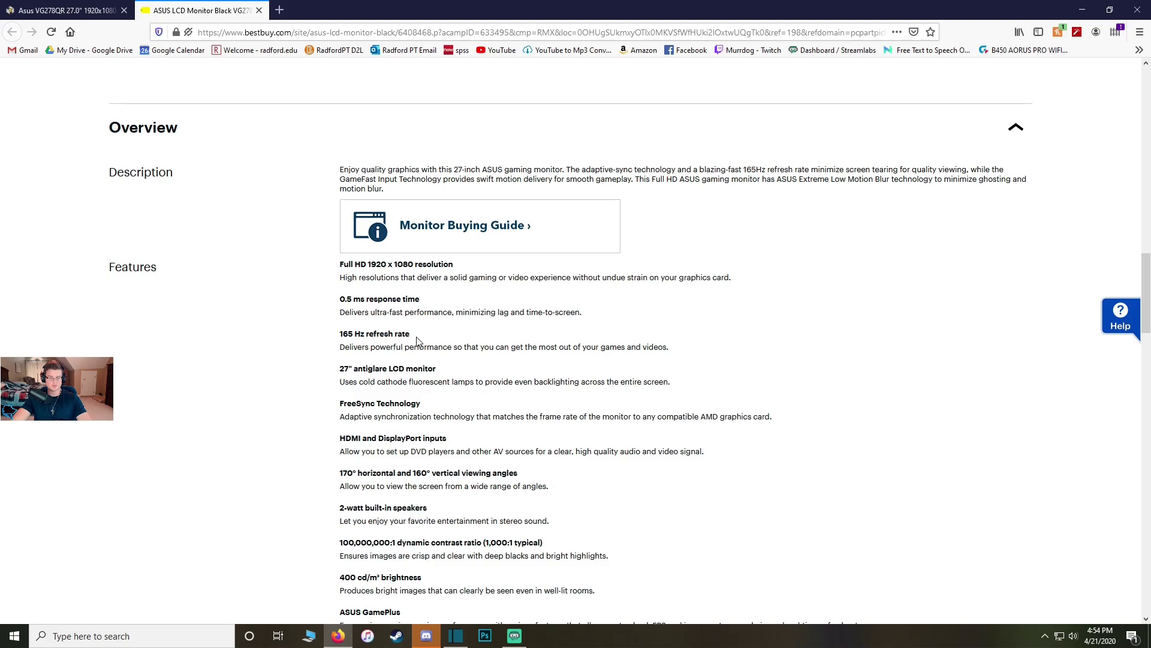
Step: Review the price and product image on the VG278QR's Best Buy listing, and return to its PCPartPicker page
{"action": "scroll", "coordinate": [474, 369], "scroll_direction": "up", "scroll_amount": 15}
{"action": "scroll", "coordinate": [646, 513], "scroll_direction": "up", "scroll_amount": 5}
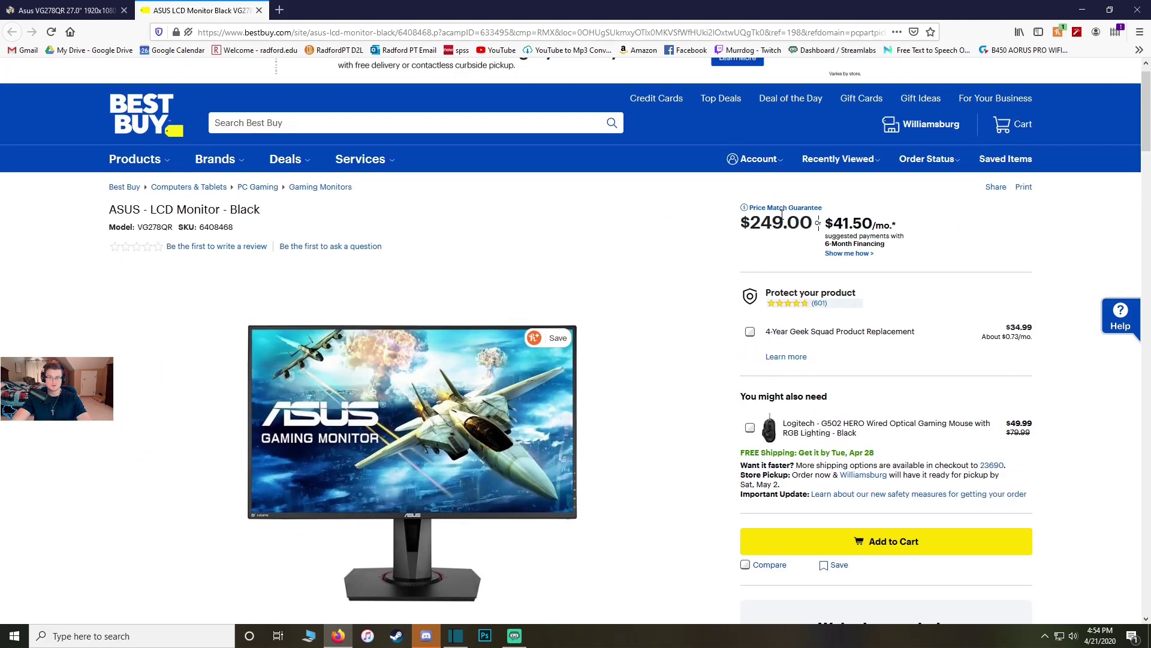
{"action": "scroll", "coordinate": [690, 277], "scroll_direction": "down", "scroll_amount": 2}
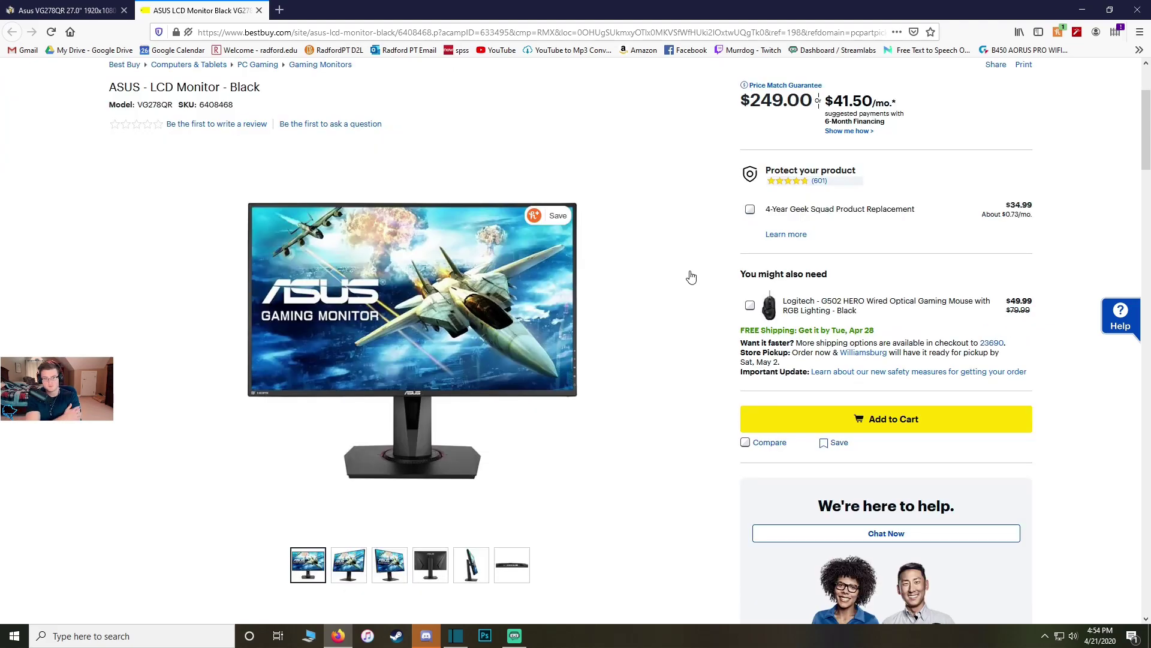
{"action": "scroll", "coordinate": [692, 277], "scroll_direction": "down", "scroll_amount": 3}
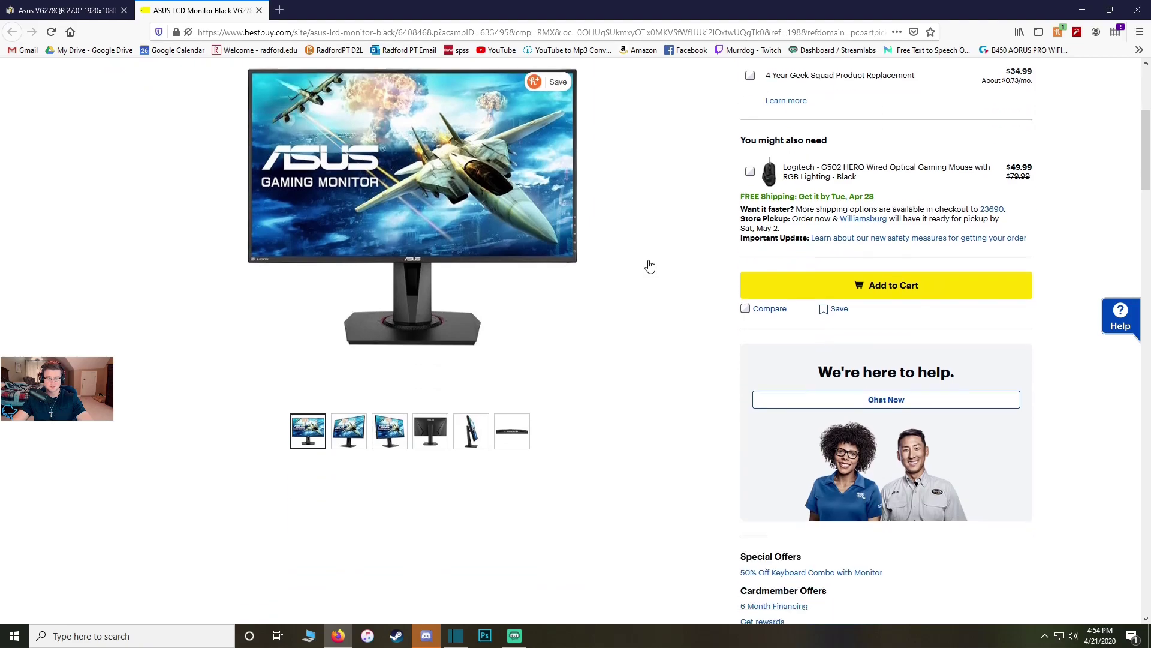
{"action": "scroll", "coordinate": [593, 275], "scroll_direction": "up", "scroll_amount": 6}
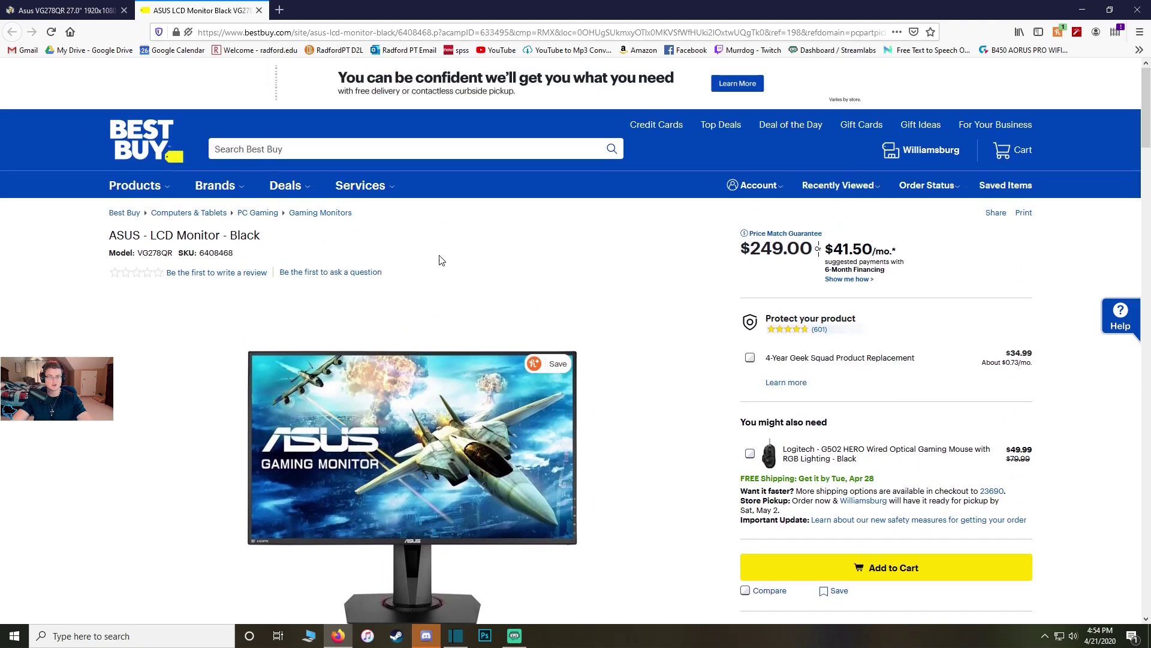
{"action": "key", "text": "ctrl+shift+Tab"}
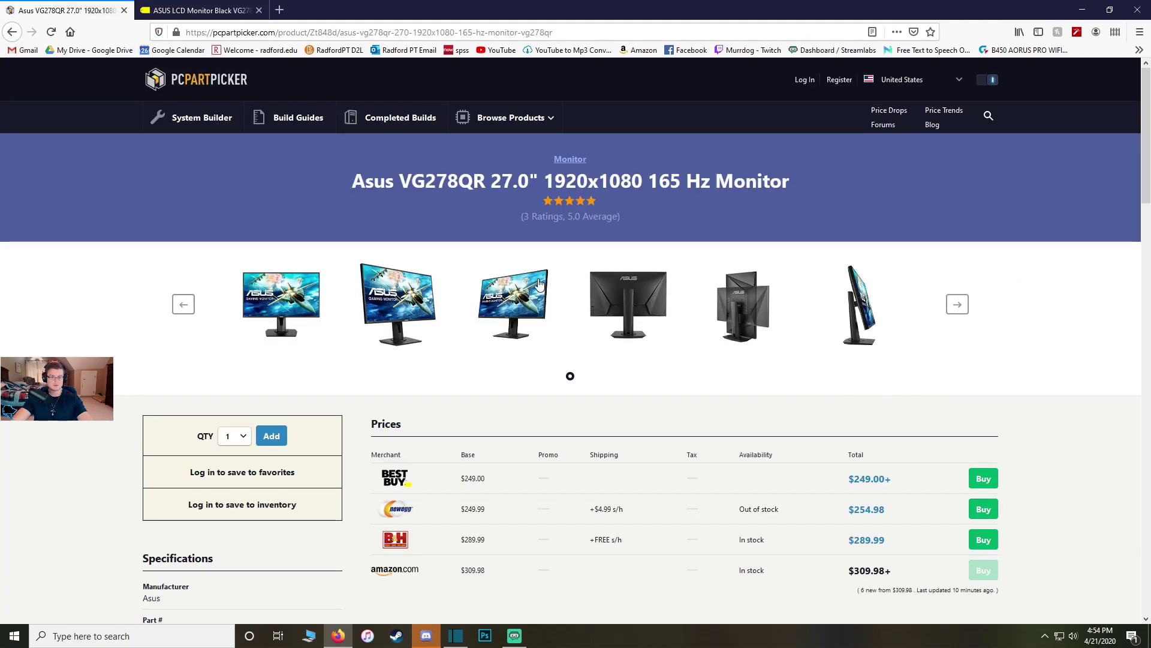
Step: Return to the filtered monitor list and add the 27-inch Asus VG278QR to the parts list
{"action": "left_click", "coordinate": [569, 159]}
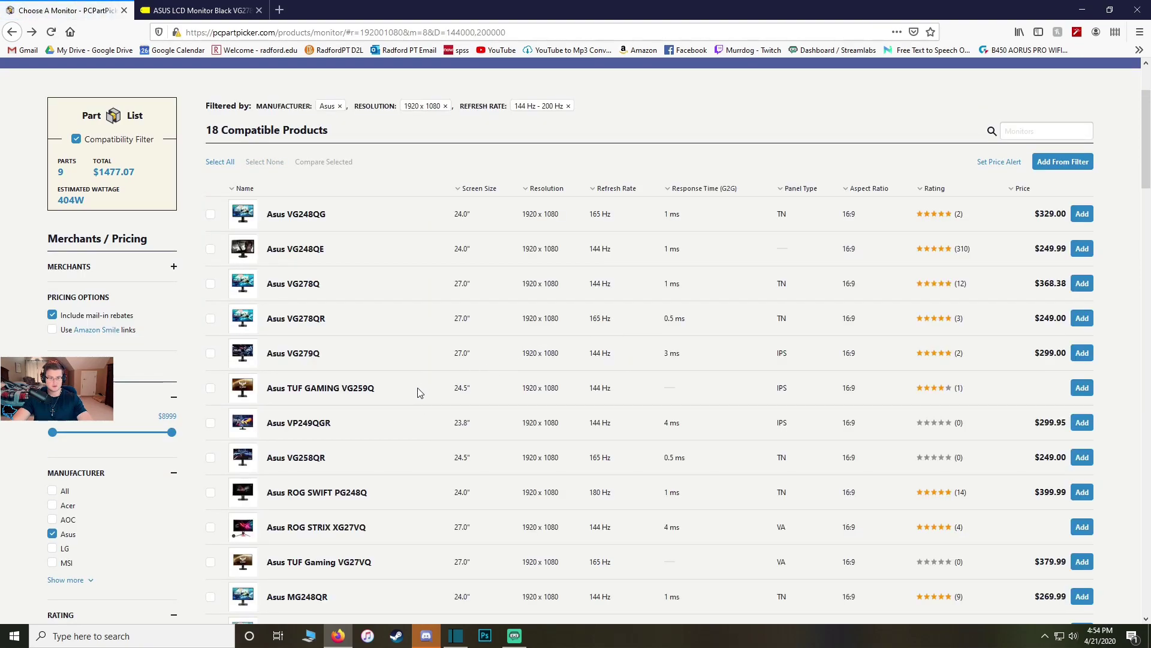
{"action": "left_click", "coordinate": [1082, 318]}
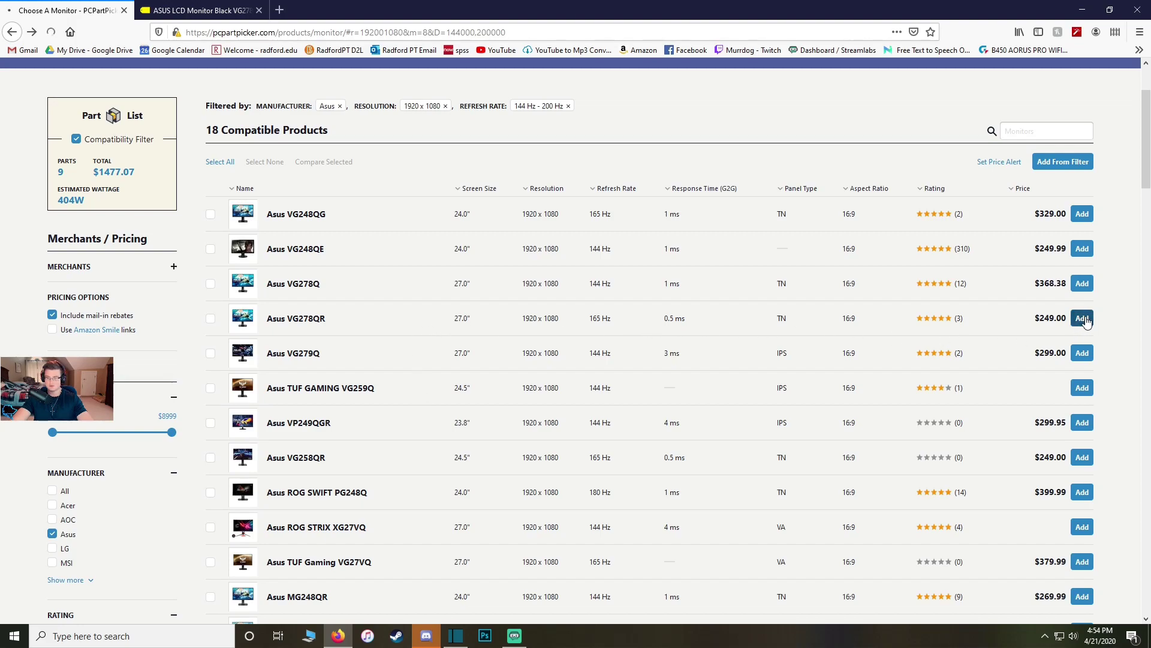
{"action": "scroll", "coordinate": [611, 261], "scroll_direction": "down", "scroll_amount": 4}
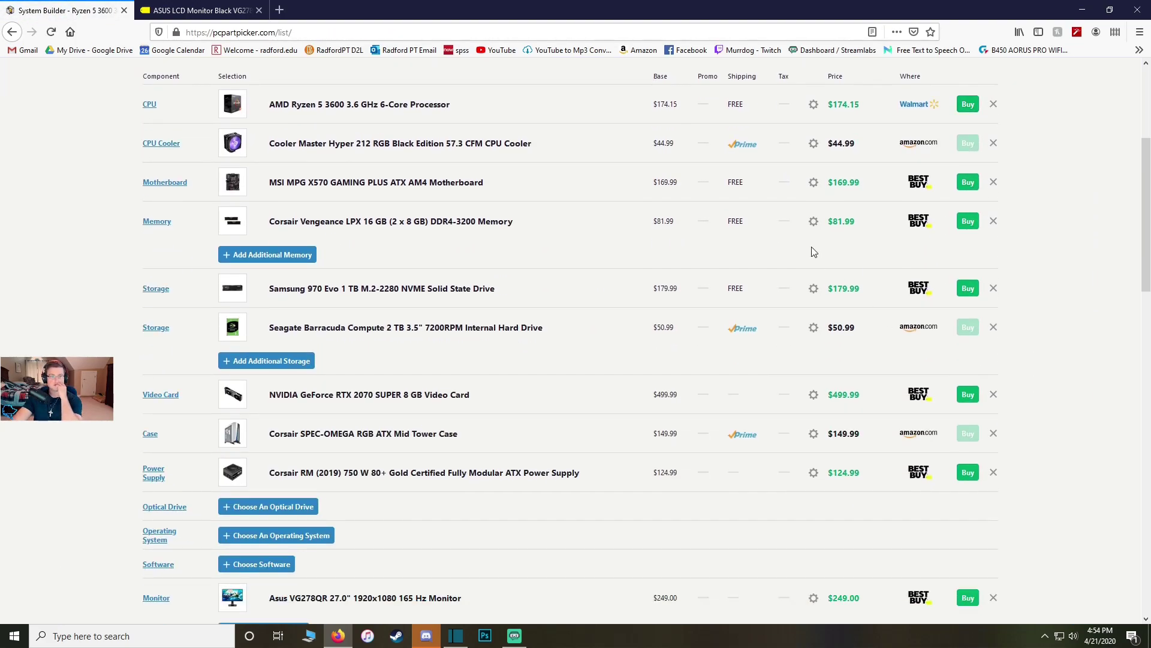
Step: Replace the Samsung 970 Evo 1 TB drive in the parts list with the 500 GB Samsung 970 Evo
{"action": "scroll", "coordinate": [610, 261], "scroll_direction": "up", "scroll_amount": 2}
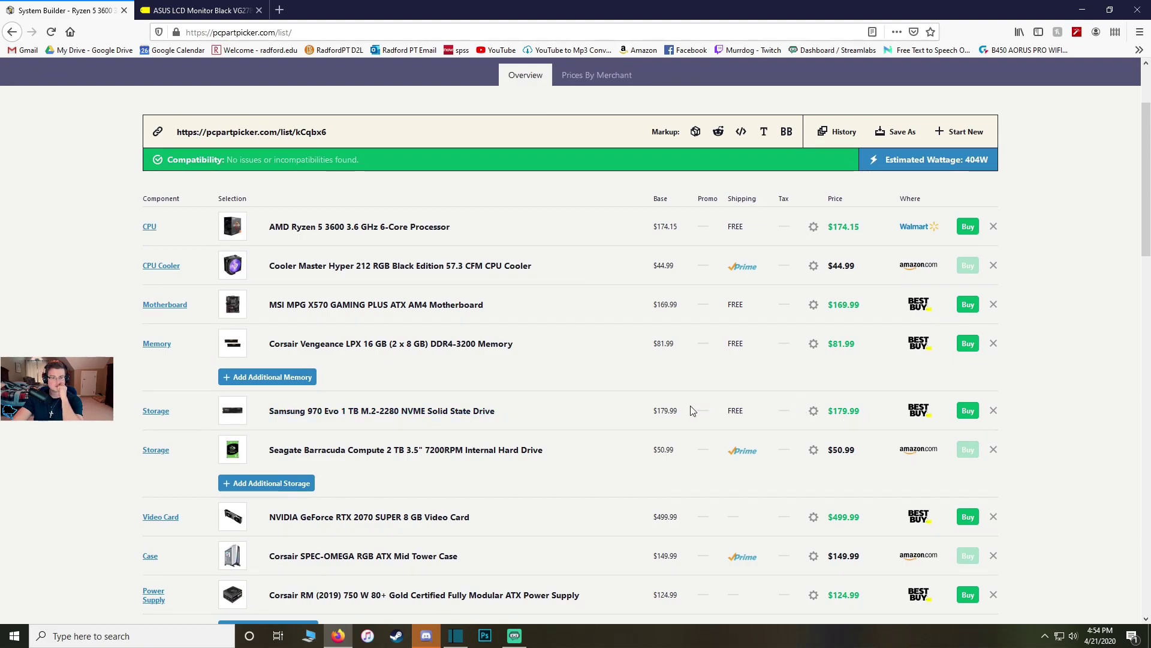
{"action": "left_click", "coordinate": [994, 413]}
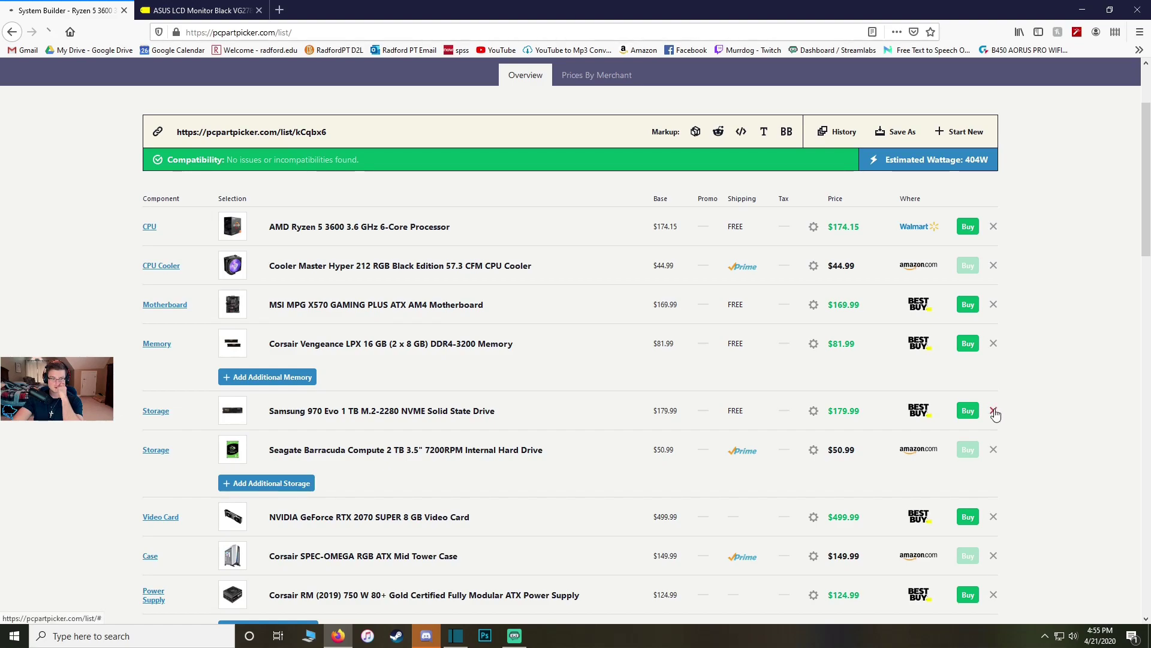
{"action": "scroll", "coordinate": [687, 393], "scroll_direction": "down", "scroll_amount": 2}
{"action": "scroll", "coordinate": [688, 393], "scroll_direction": "down", "scroll_amount": 1}
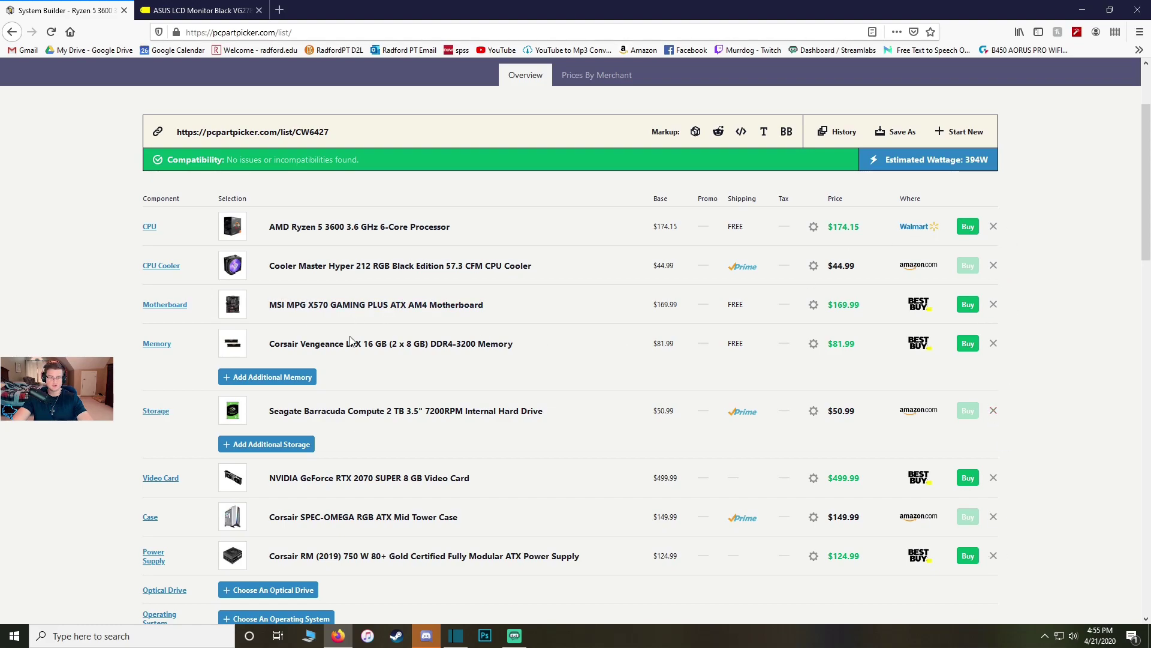
{"action": "left_click", "coordinate": [295, 445]}
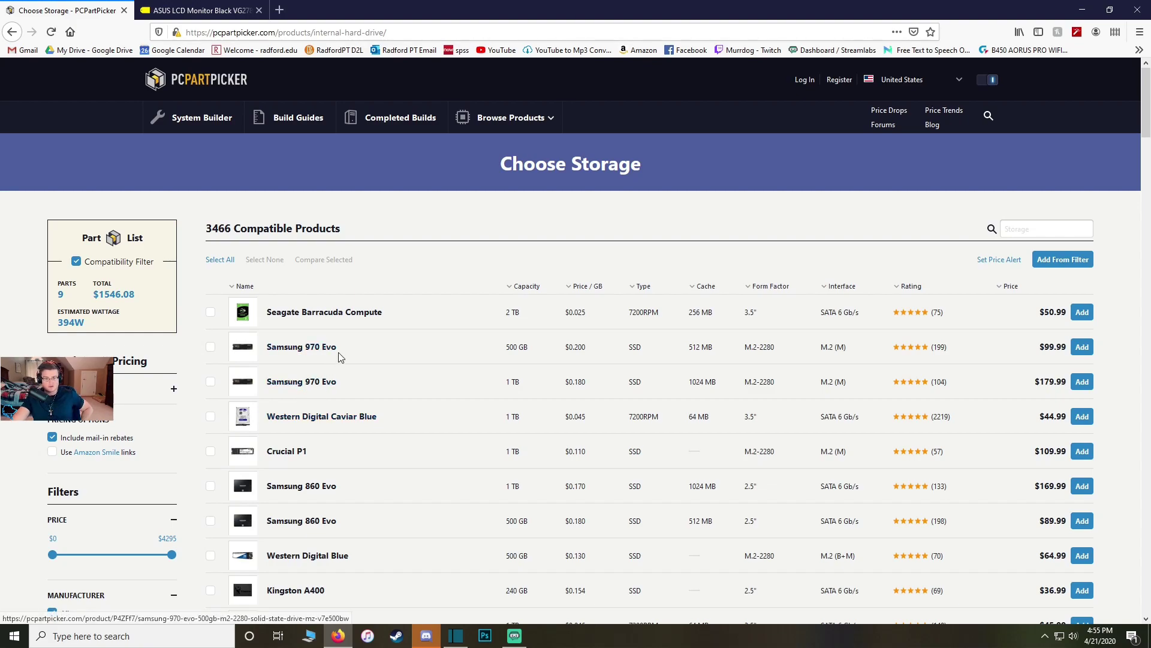
{"action": "left_click", "coordinate": [1083, 346]}
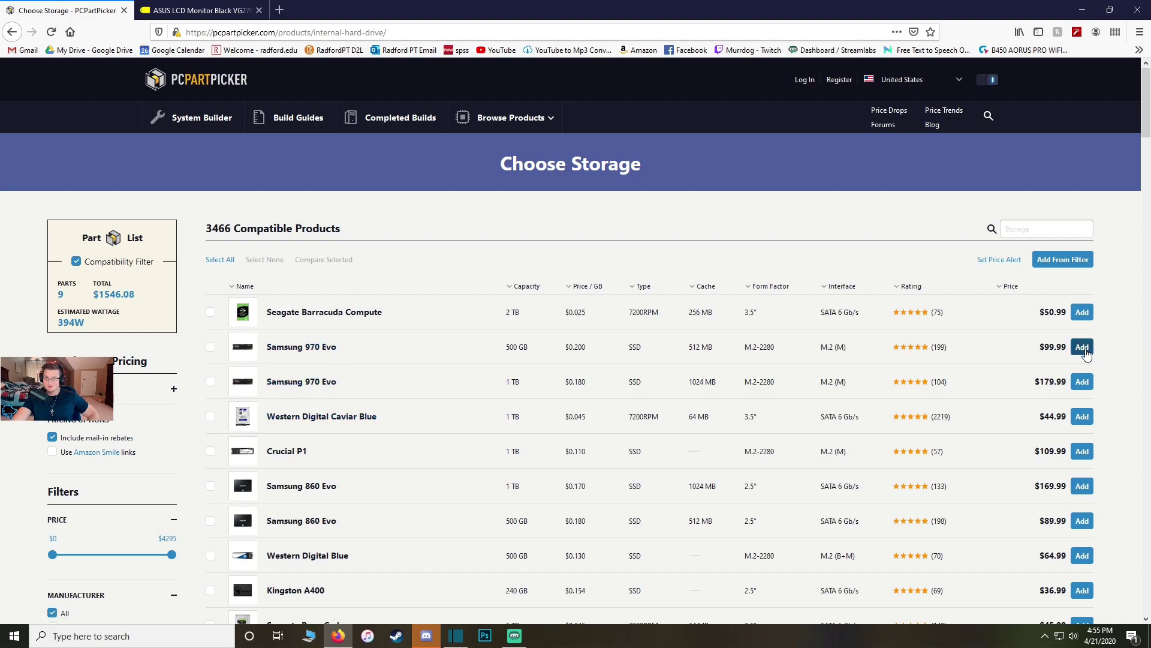
Step: Review the components, prices and total of the parts list, down to the accessory categories
{"action": "scroll", "coordinate": [474, 334], "scroll_direction": "down", "scroll_amount": 6}
{"action": "scroll", "coordinate": [474, 334], "scroll_direction": "down", "scroll_amount": 1}
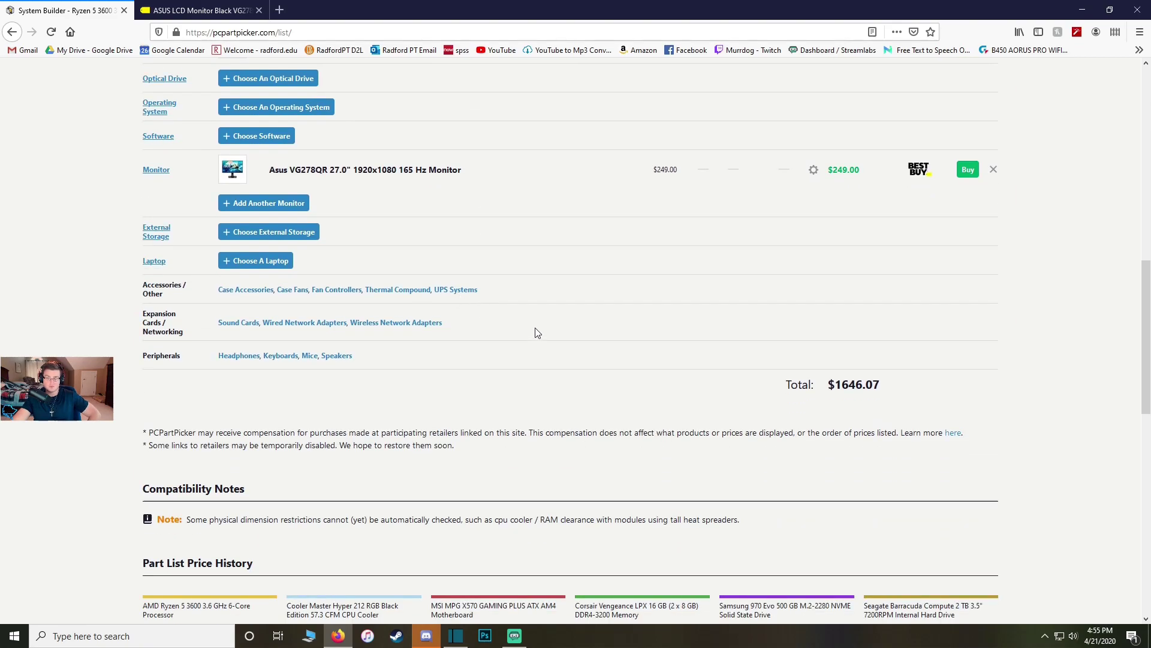
{"action": "scroll", "coordinate": [803, 414], "scroll_direction": "up", "scroll_amount": 3}
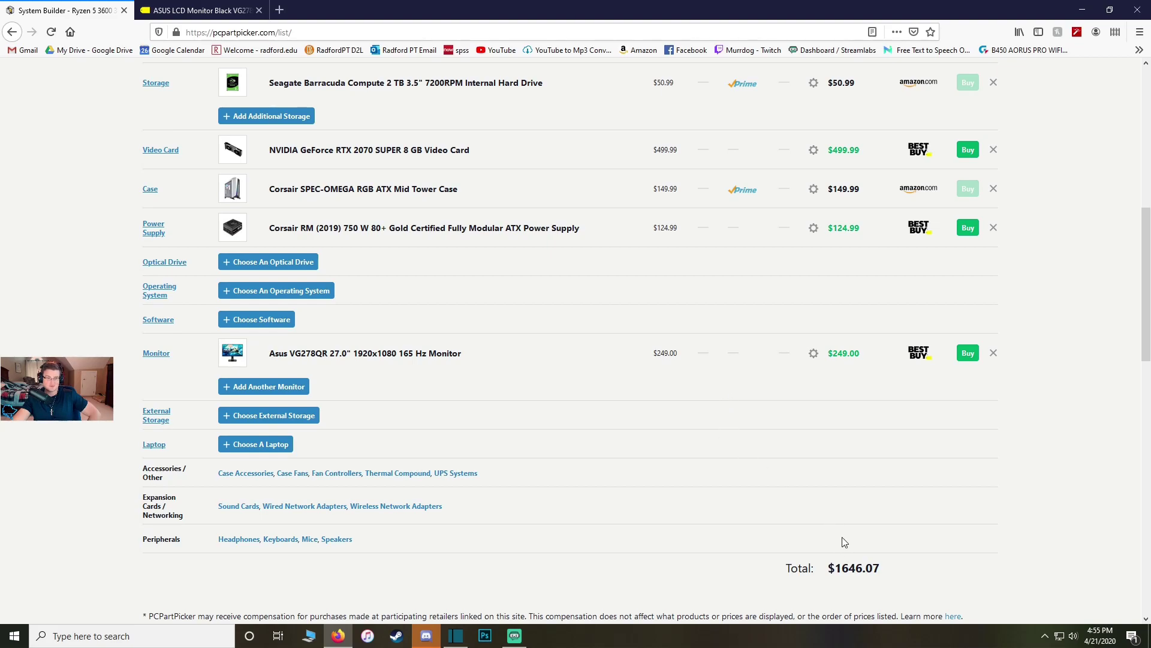
{"action": "scroll", "coordinate": [780, 483], "scroll_direction": "up", "scroll_amount": 2}
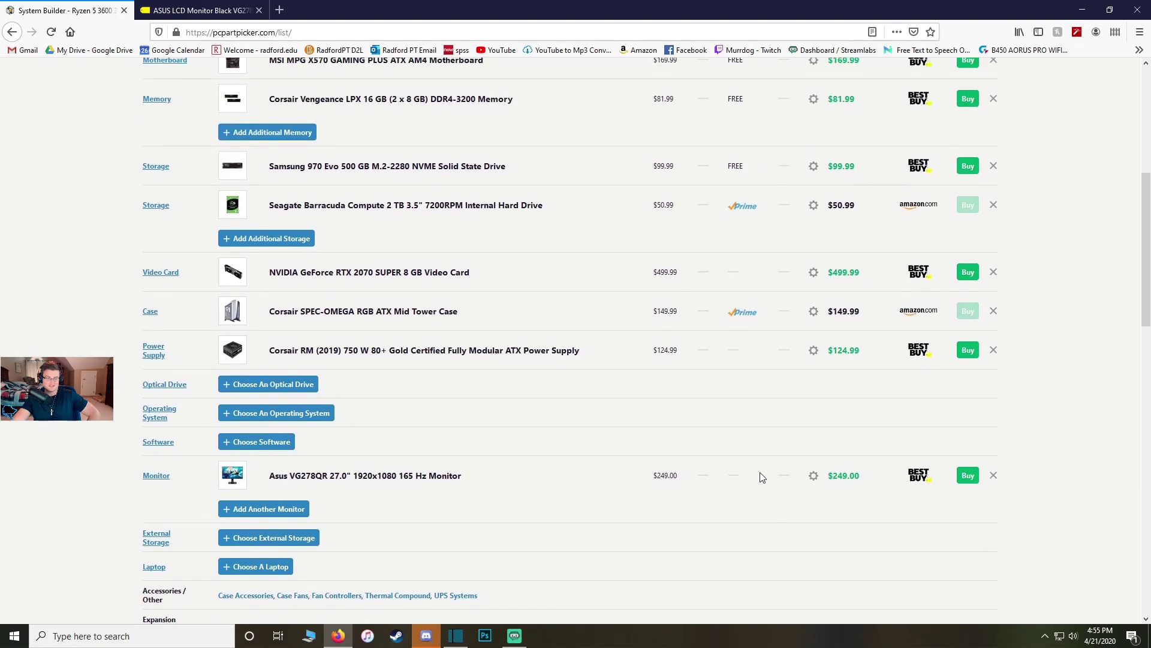
{"action": "scroll", "coordinate": [645, 432], "scroll_direction": "up", "scroll_amount": 4}
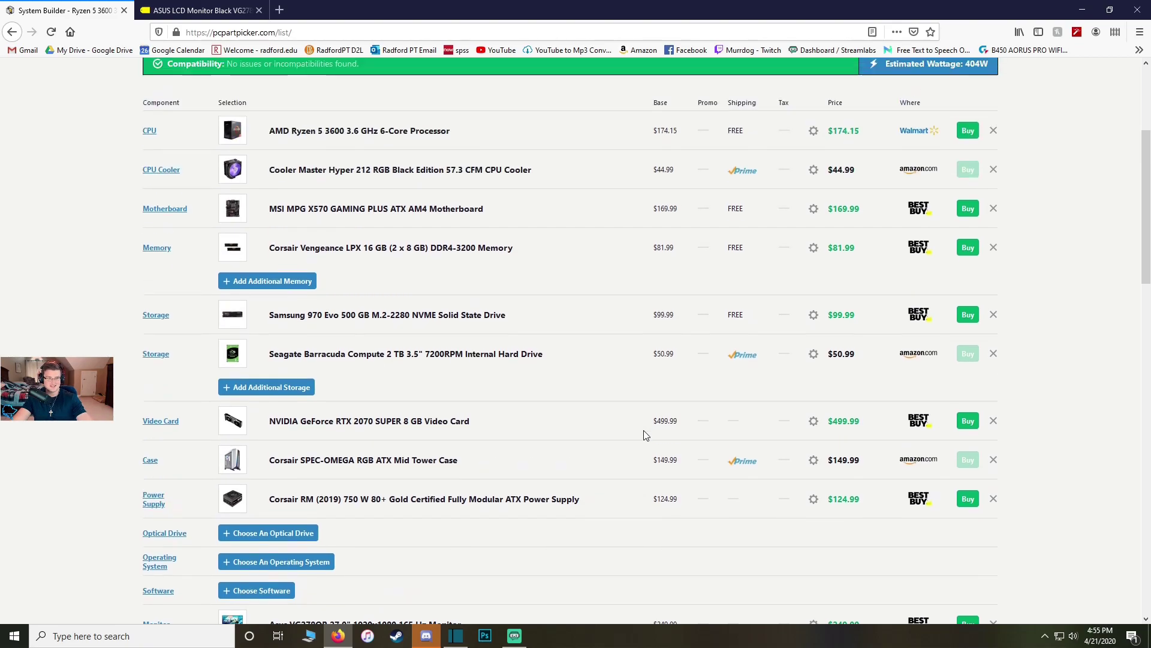
{"action": "scroll", "coordinate": [627, 404], "scroll_direction": "down", "scroll_amount": 2}
{"action": "scroll", "coordinate": [627, 403], "scroll_direction": "down", "scroll_amount": 3}
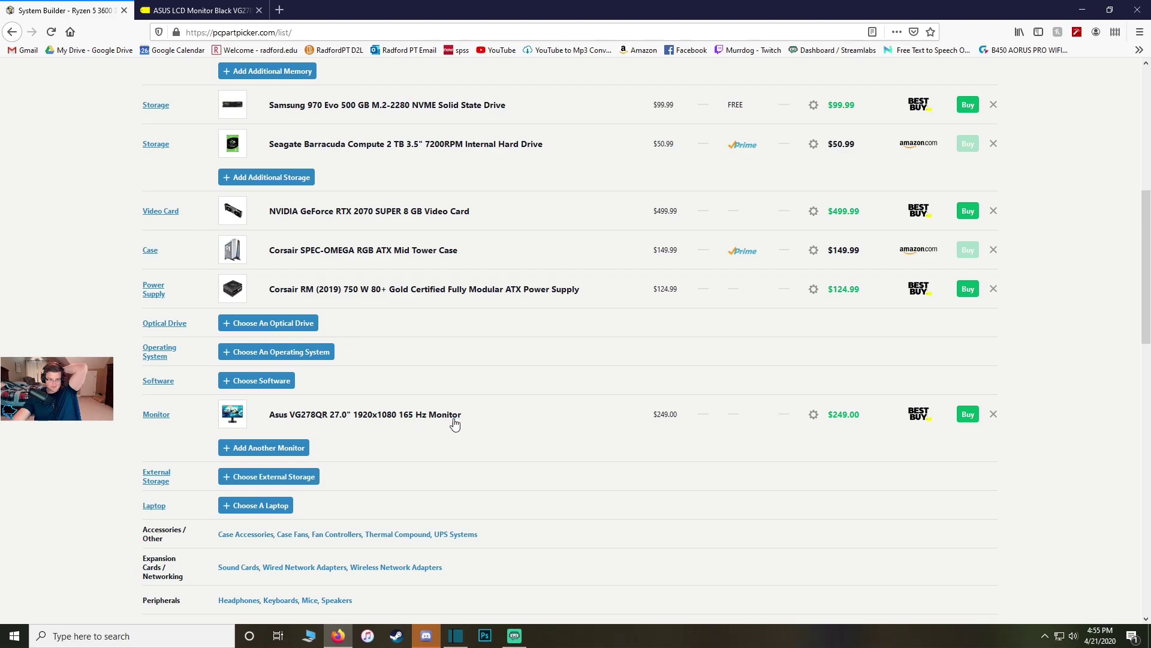
{"action": "scroll", "coordinate": [443, 419], "scroll_direction": "down", "scroll_amount": 2}
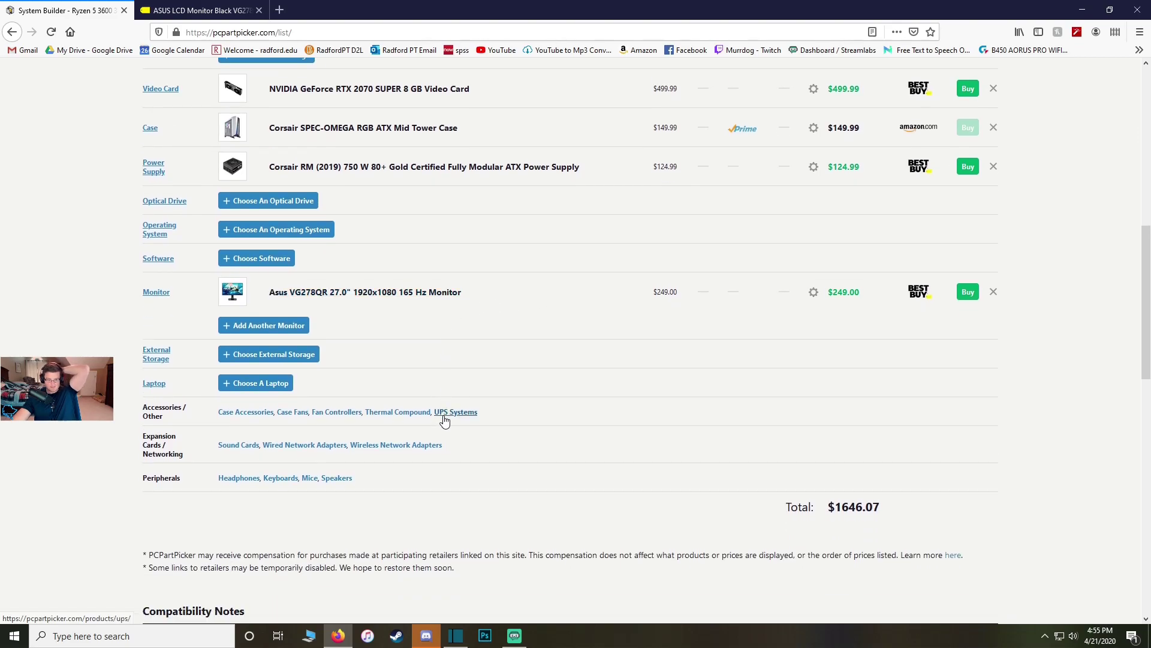
Step: Add one black 120 mm Corsair LL120 RGB LED case fan to the build and check the list's total
{"action": "left_click", "coordinate": [292, 412]}
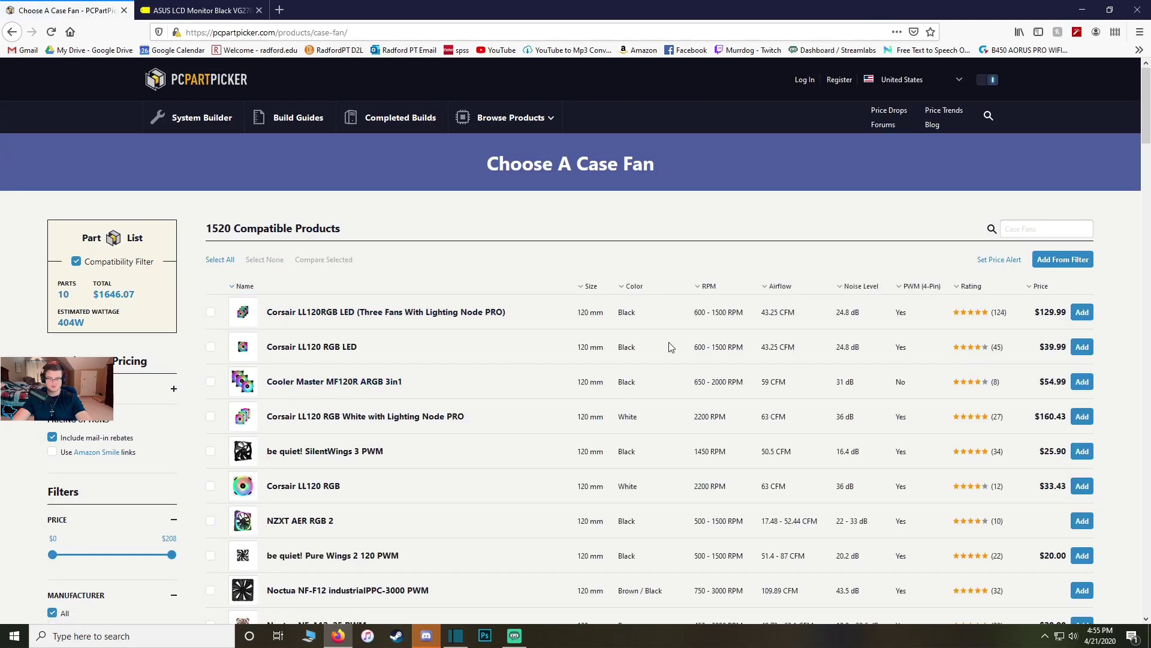
{"action": "left_click", "coordinate": [1082, 348]}
{"action": "scroll", "coordinate": [750, 375], "scroll_direction": "down", "scroll_amount": 3}
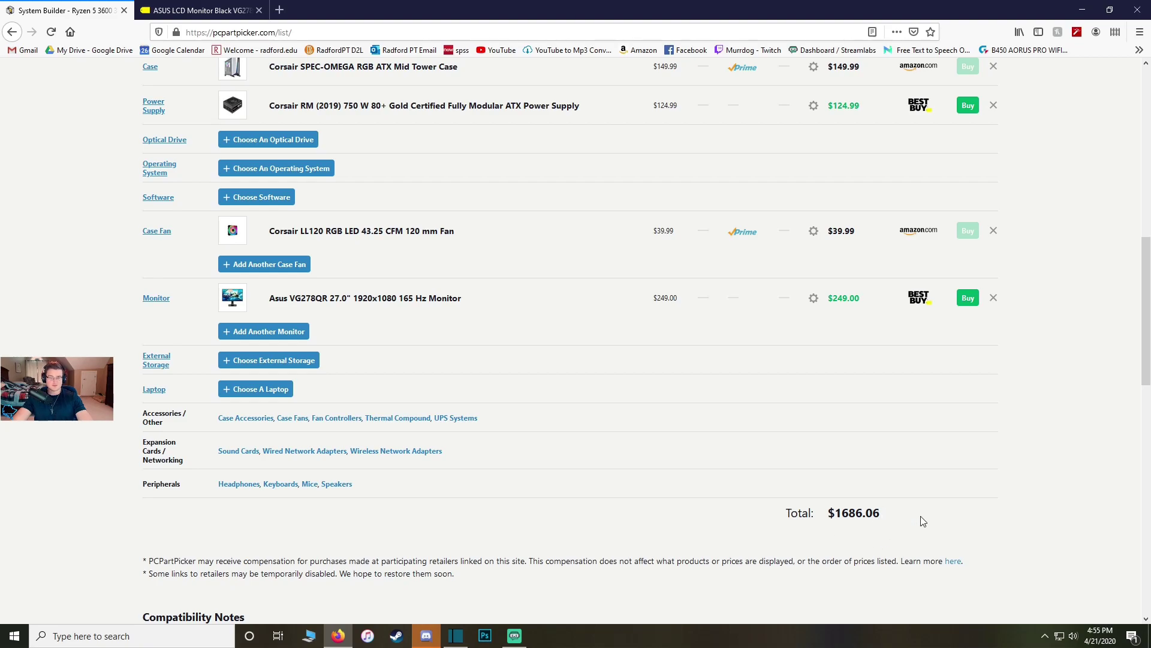
{"action": "scroll", "coordinate": [419, 349], "scroll_direction": "down", "scroll_amount": 2}
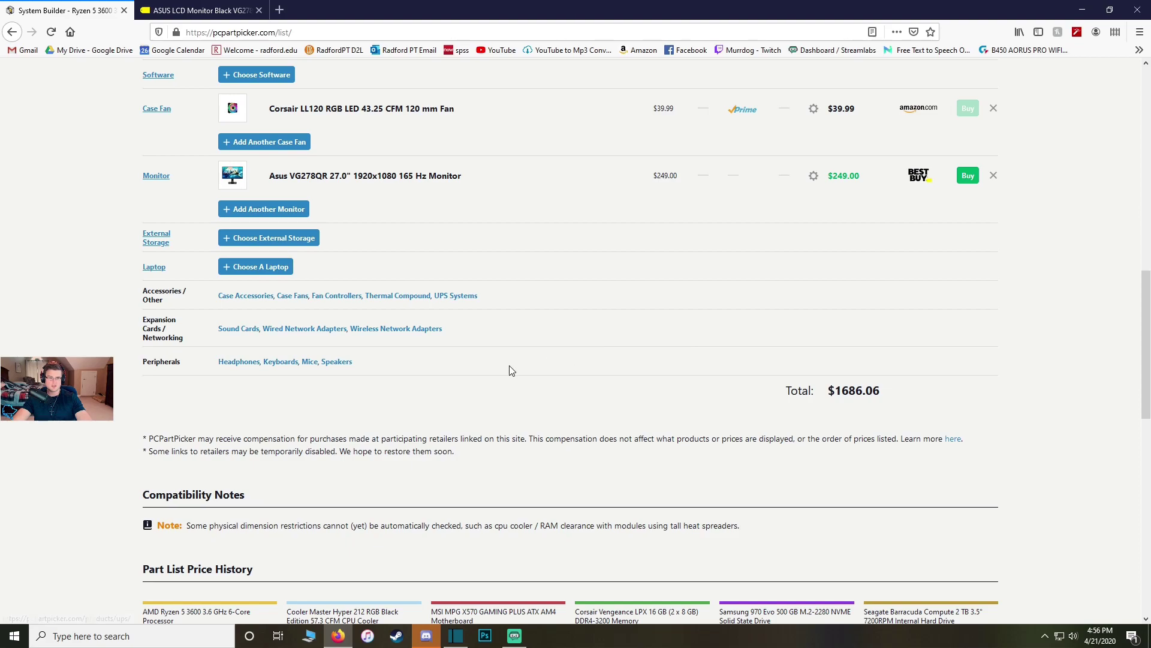
Step: Review the parts list's components, individual prices and total, from the CPU down to the peripherals
{"action": "scroll", "coordinate": [510, 367], "scroll_direction": "up", "scroll_amount": 5}
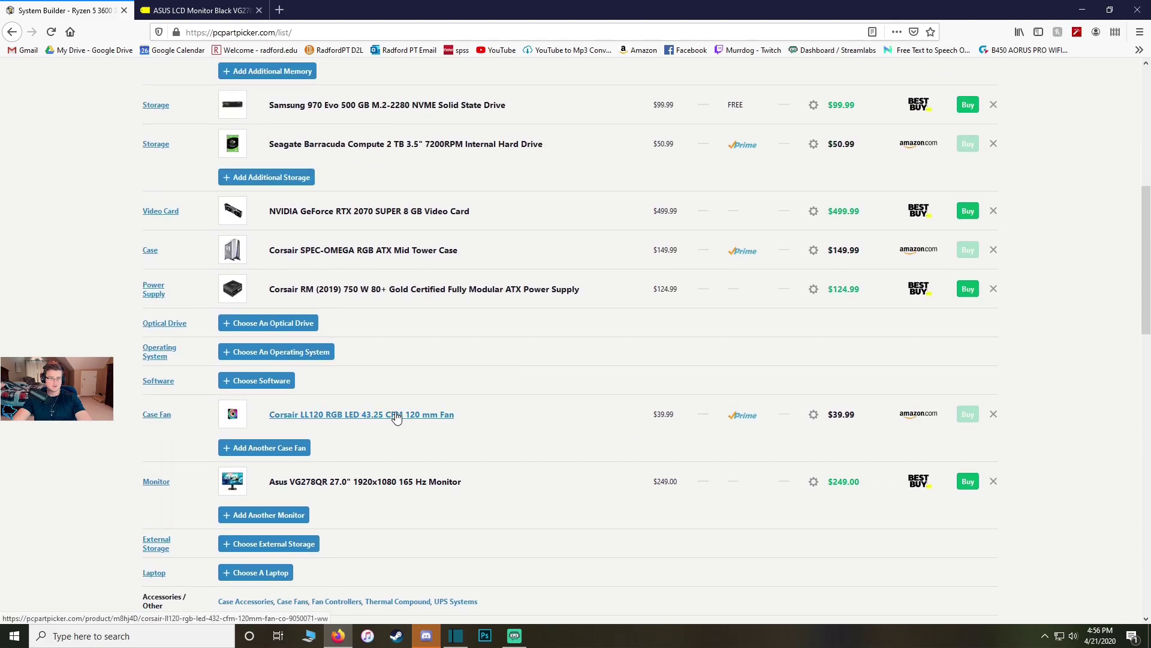
{"action": "scroll", "coordinate": [687, 387], "scroll_direction": "down", "scroll_amount": 5}
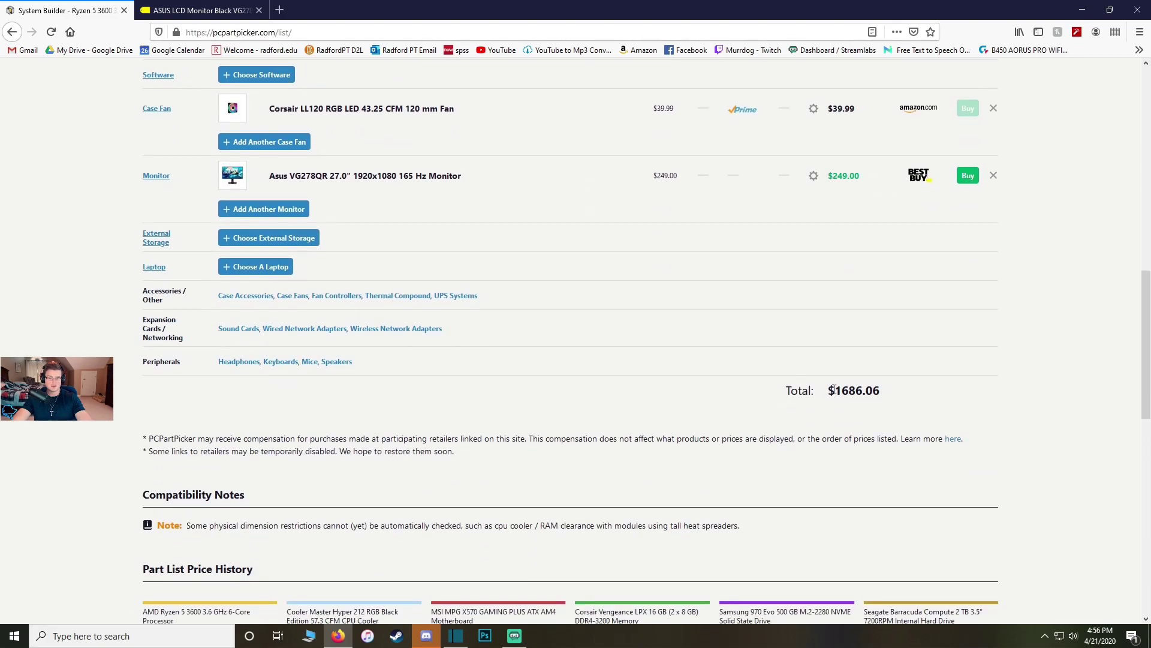
{"action": "scroll", "coordinate": [719, 397], "scroll_direction": "up", "scroll_amount": 3}
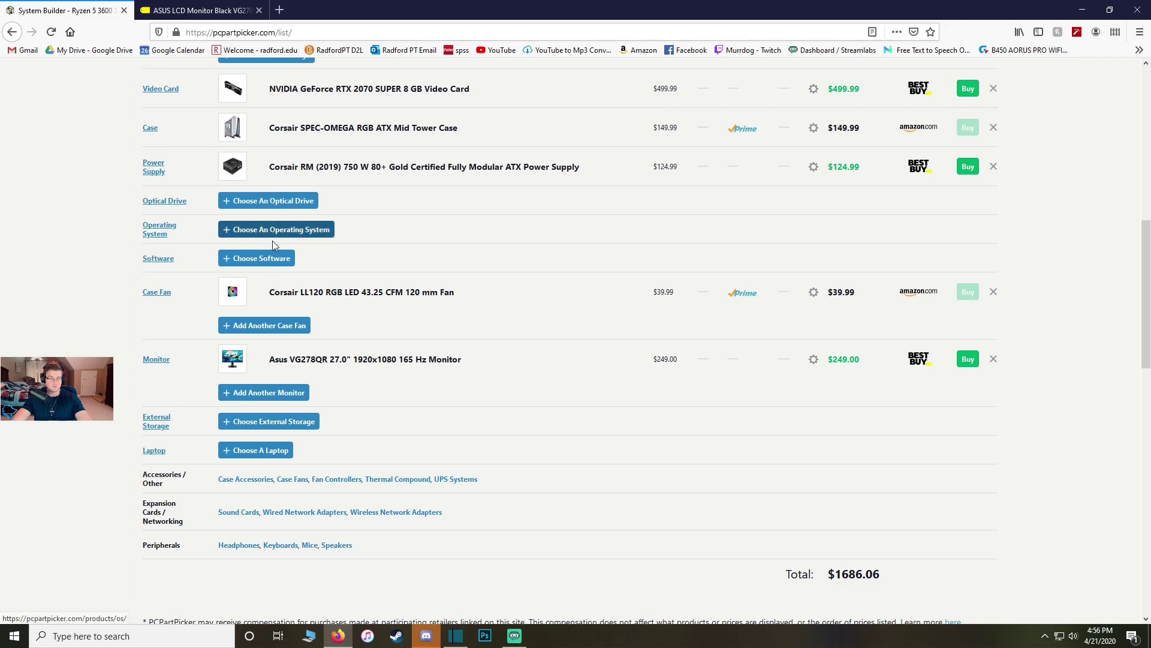
{"action": "scroll", "coordinate": [343, 258], "scroll_direction": "up", "scroll_amount": 8}
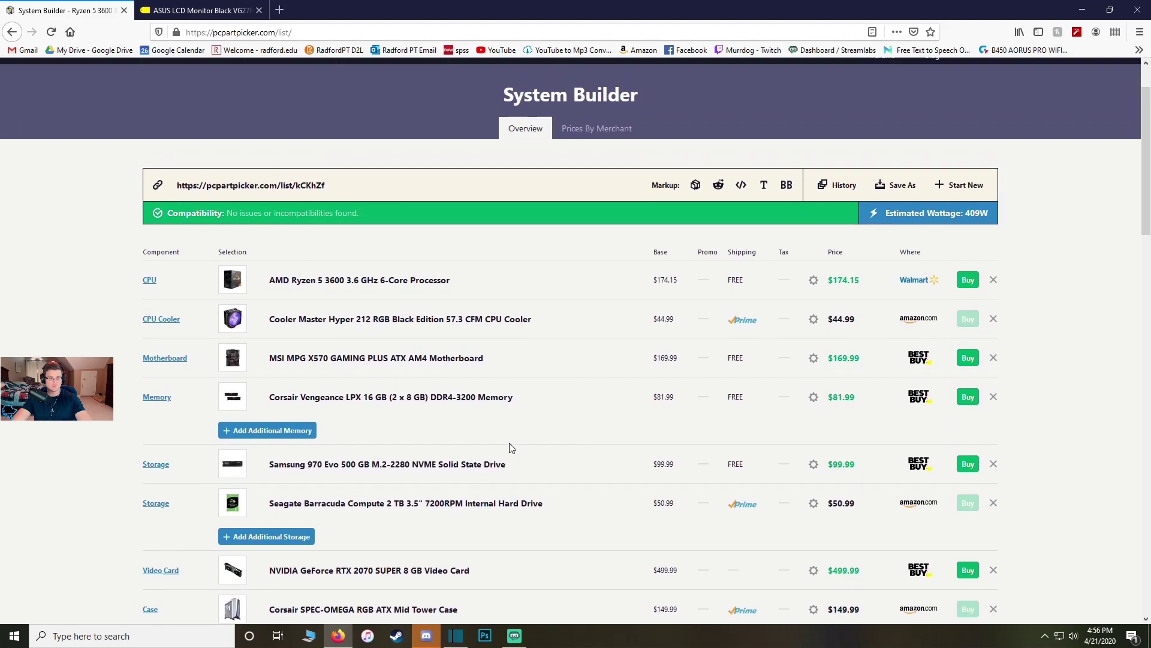
{"action": "scroll", "coordinate": [483, 444], "scroll_direction": "down", "scroll_amount": 4}
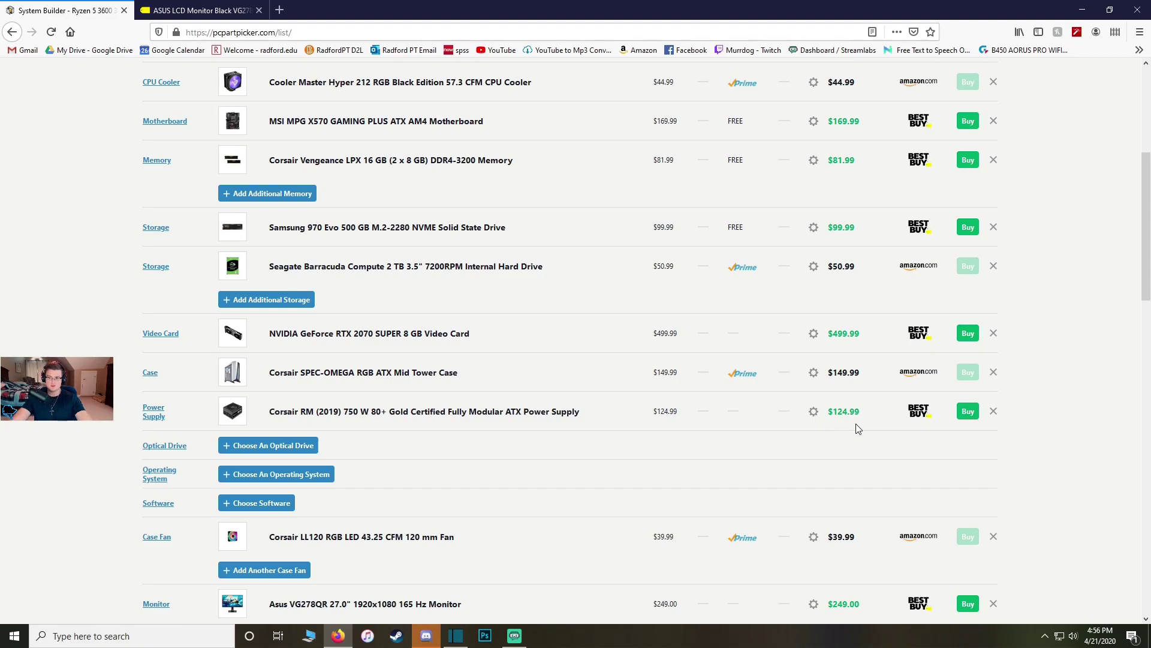
{"action": "scroll", "coordinate": [836, 451], "scroll_direction": "up", "scroll_amount": 5}
{"action": "scroll", "coordinate": [820, 452], "scroll_direction": "down", "scroll_amount": 7}
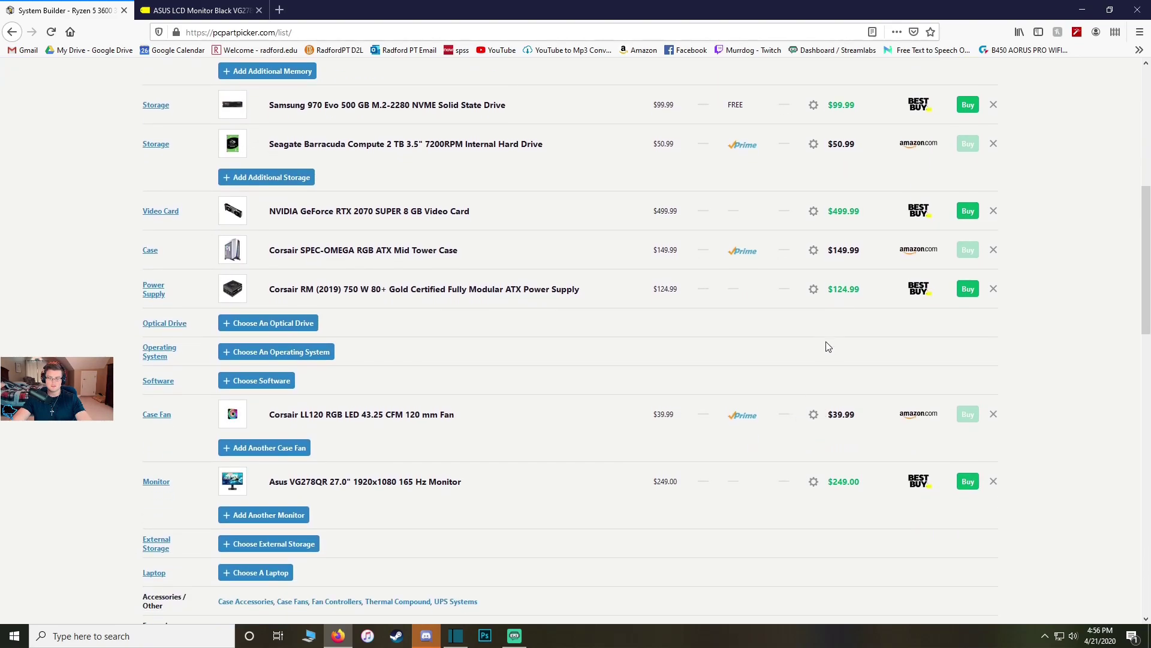
Step: Open the catalog of compatible cases and filter it to the manufacturer Corsair
{"action": "left_click", "coordinate": [156, 255]}
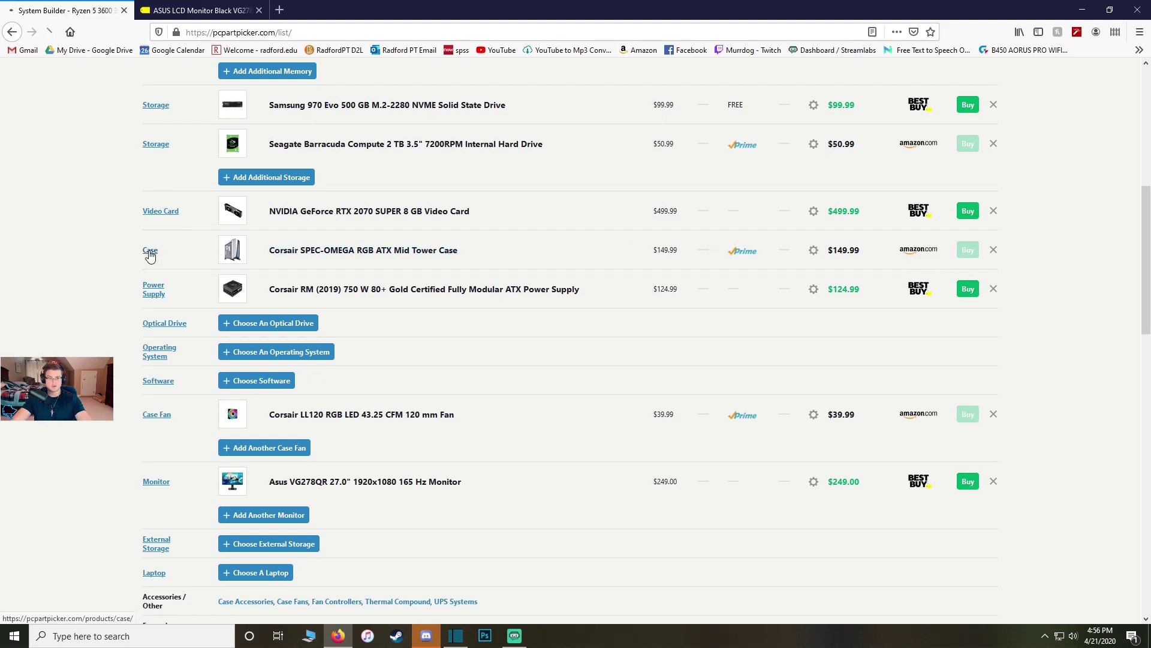
{"action": "scroll", "coordinate": [154, 466], "scroll_direction": "down", "scroll_amount": 3}
{"action": "scroll", "coordinate": [154, 467], "scroll_direction": "down", "scroll_amount": 8}
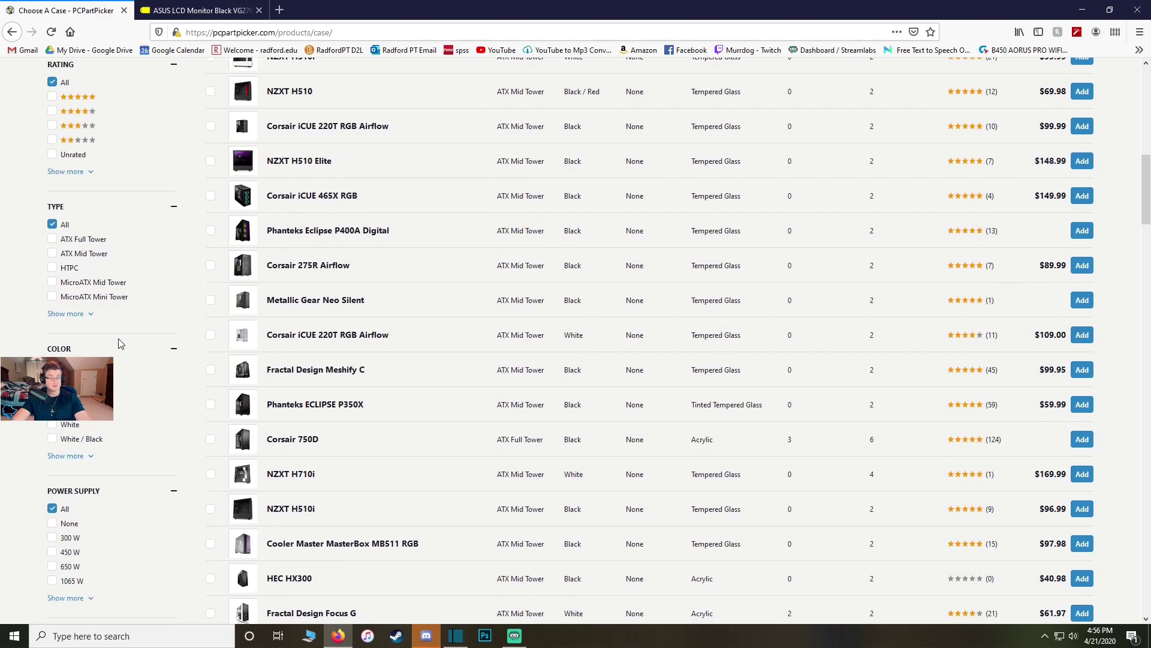
{"action": "scroll", "coordinate": [117, 335], "scroll_direction": "down", "scroll_amount": 6}
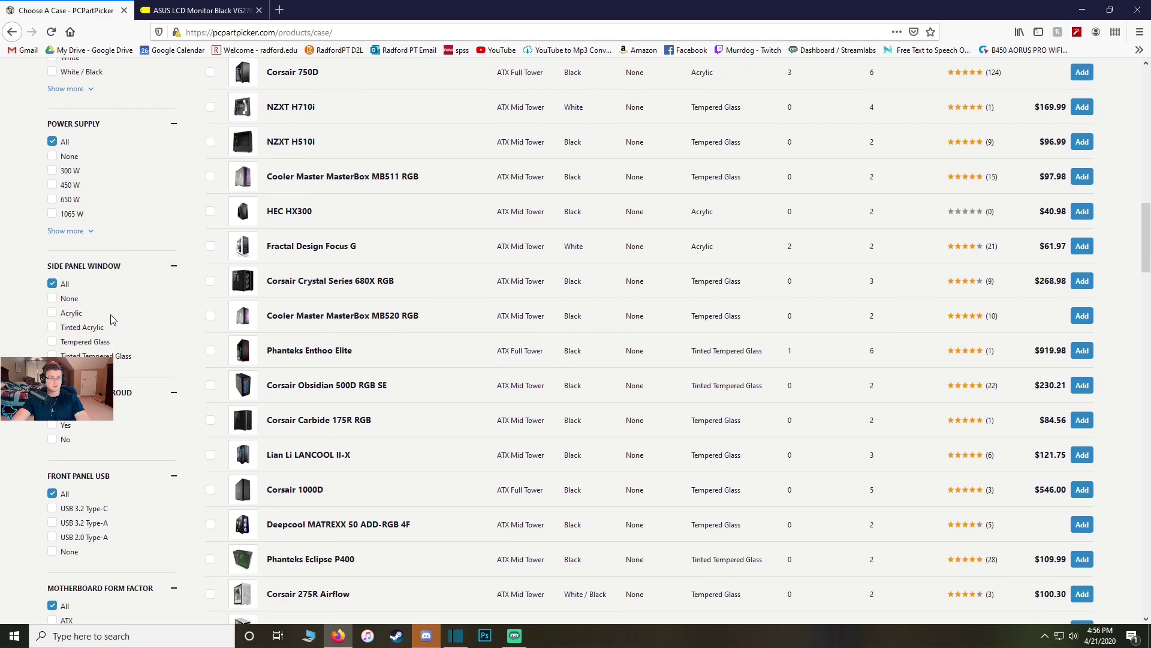
{"action": "scroll", "coordinate": [113, 317], "scroll_direction": "down", "scroll_amount": 13}
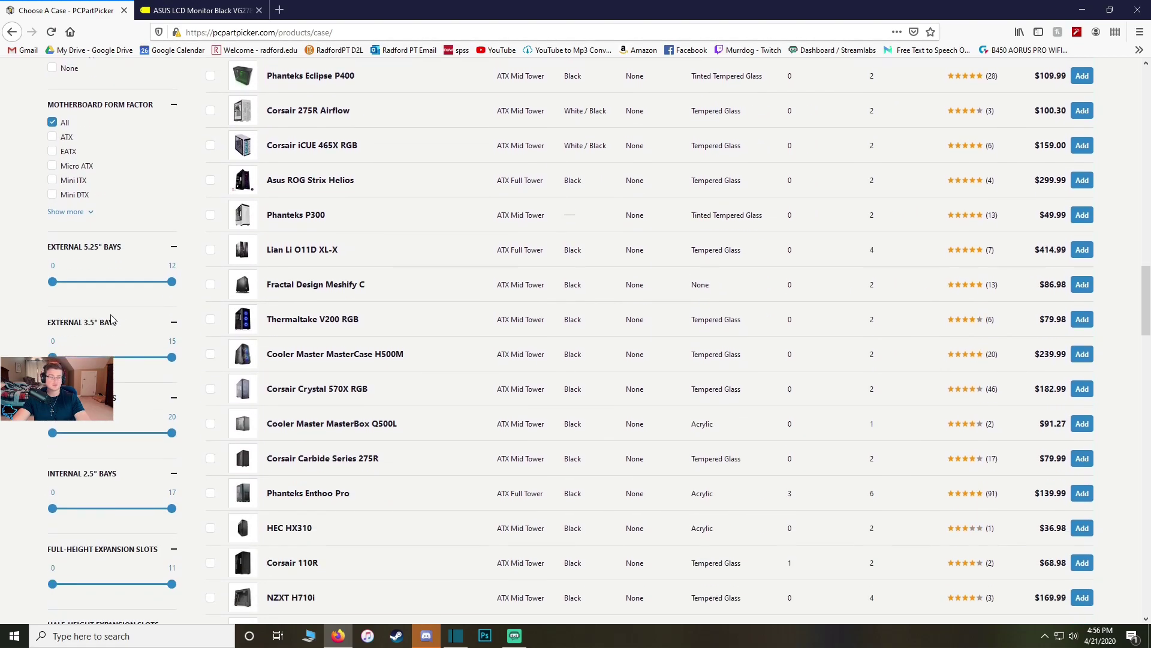
{"action": "scroll", "coordinate": [113, 319], "scroll_direction": "up", "scroll_amount": 11}
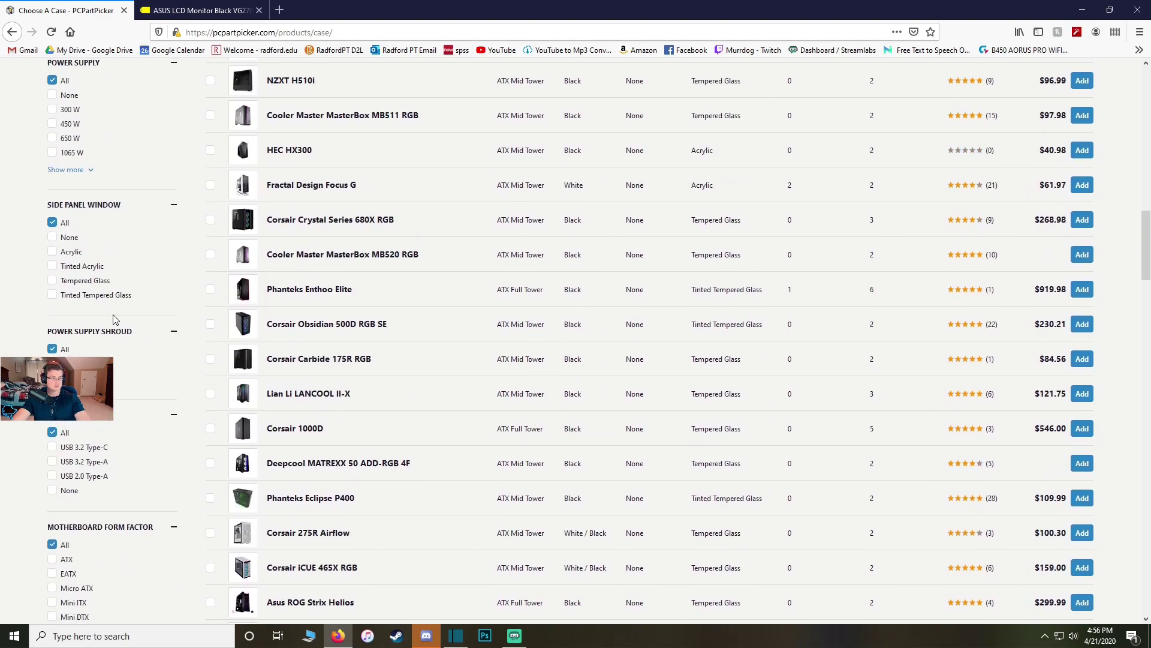
{"action": "scroll", "coordinate": [113, 314], "scroll_direction": "up", "scroll_amount": 3}
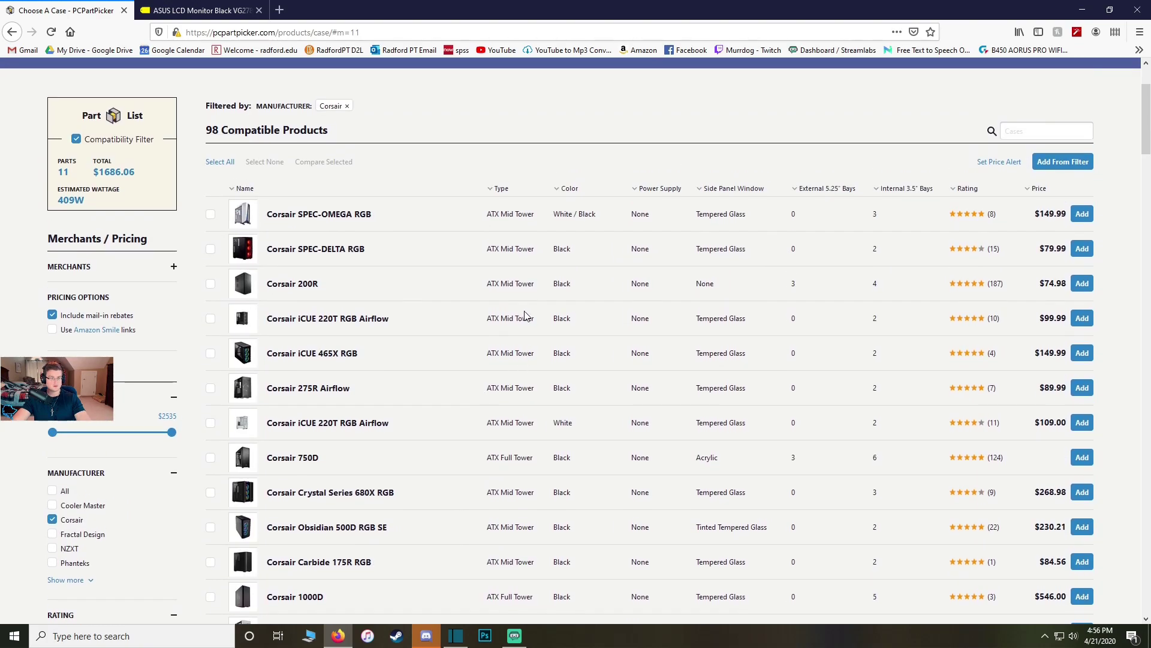
Step: Examine the Corsair cases' designs, colors and prices, previewing the SPEC-06 models
{"action": "scroll", "coordinate": [305, 348], "scroll_direction": "down", "scroll_amount": 2}
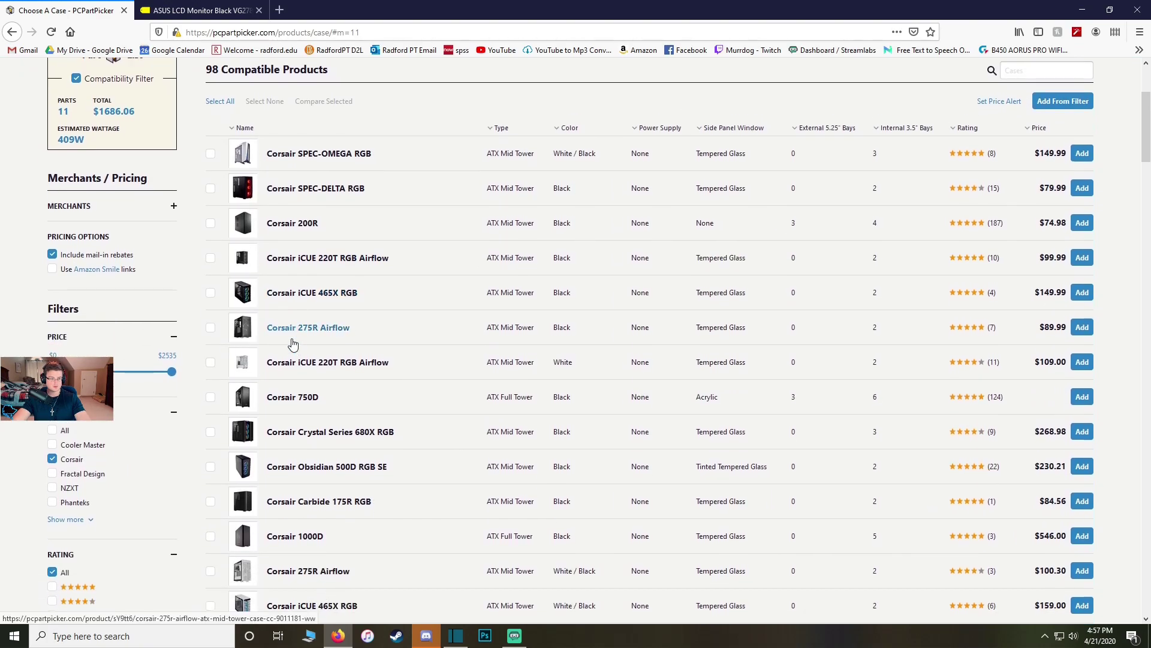
{"action": "scroll", "coordinate": [310, 414], "scroll_direction": "down", "scroll_amount": 4}
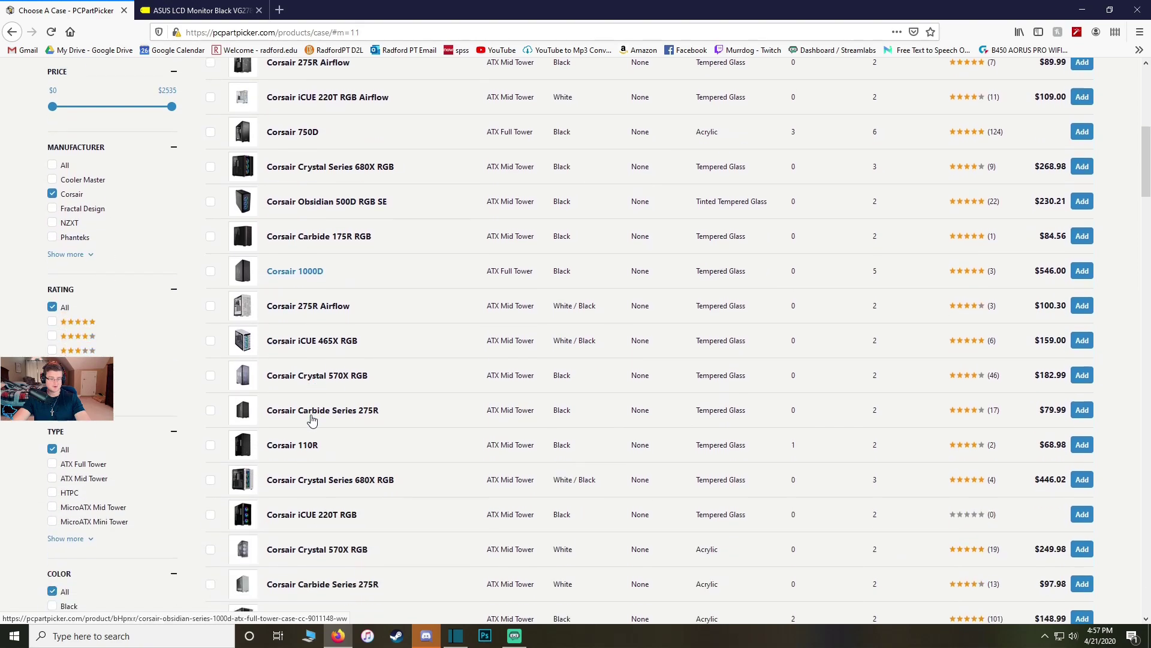
{"action": "scroll", "coordinate": [312, 419], "scroll_direction": "down", "scroll_amount": 9}
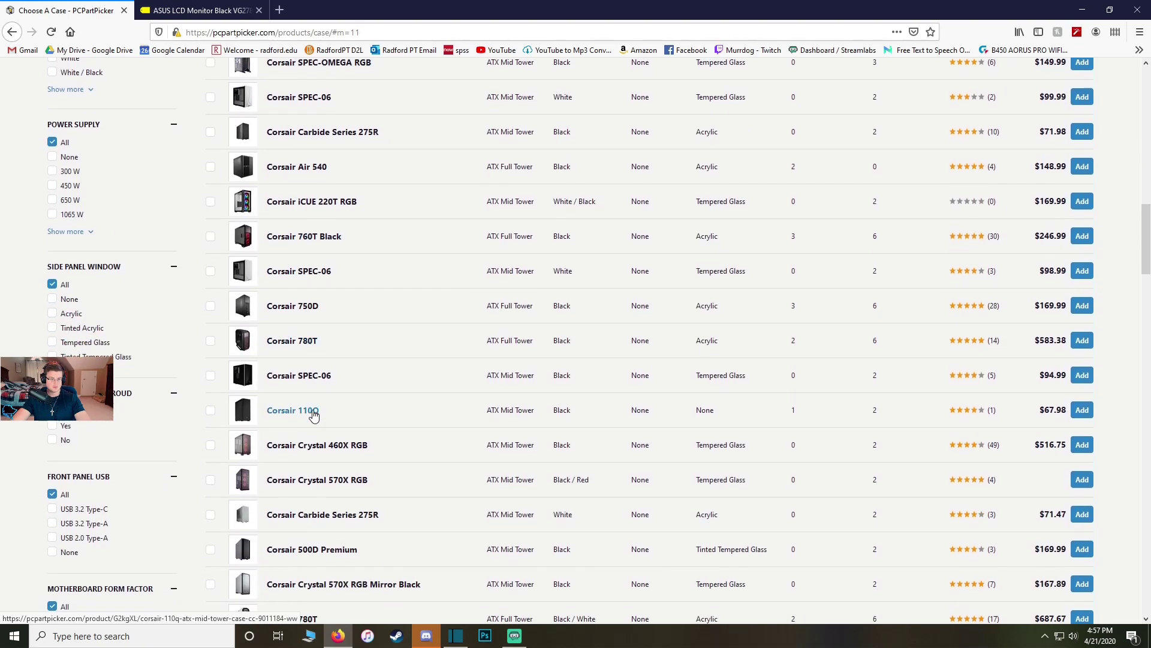
{"action": "mouse_move", "coordinate": [247, 376]}
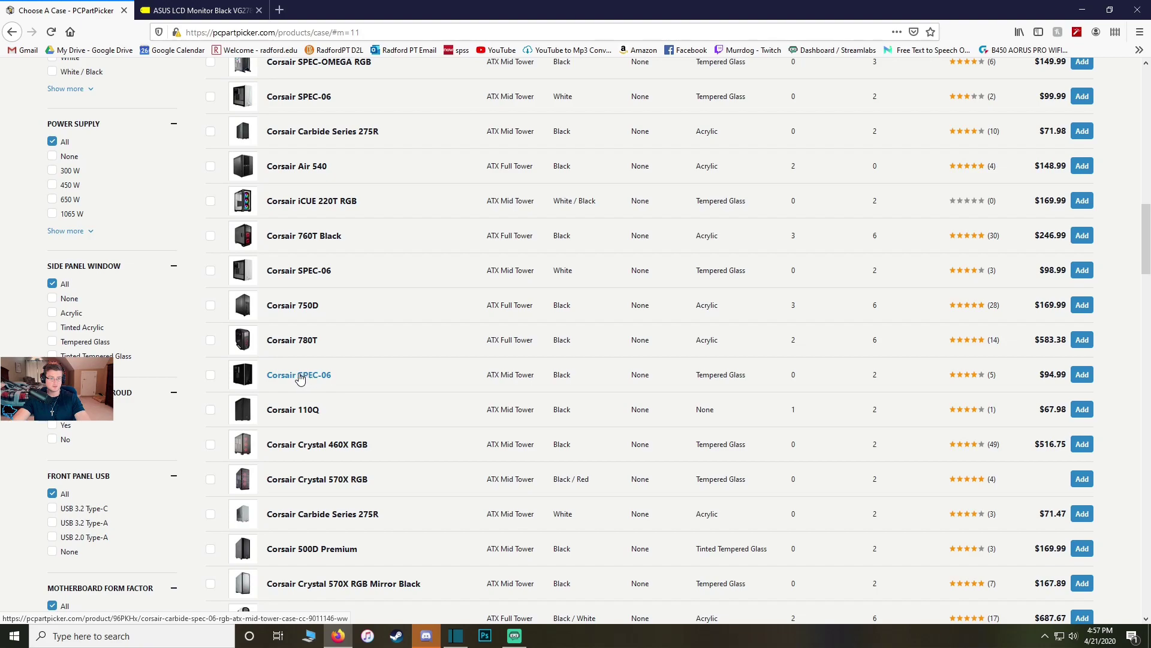
{"action": "mouse_move", "coordinate": [245, 268]}
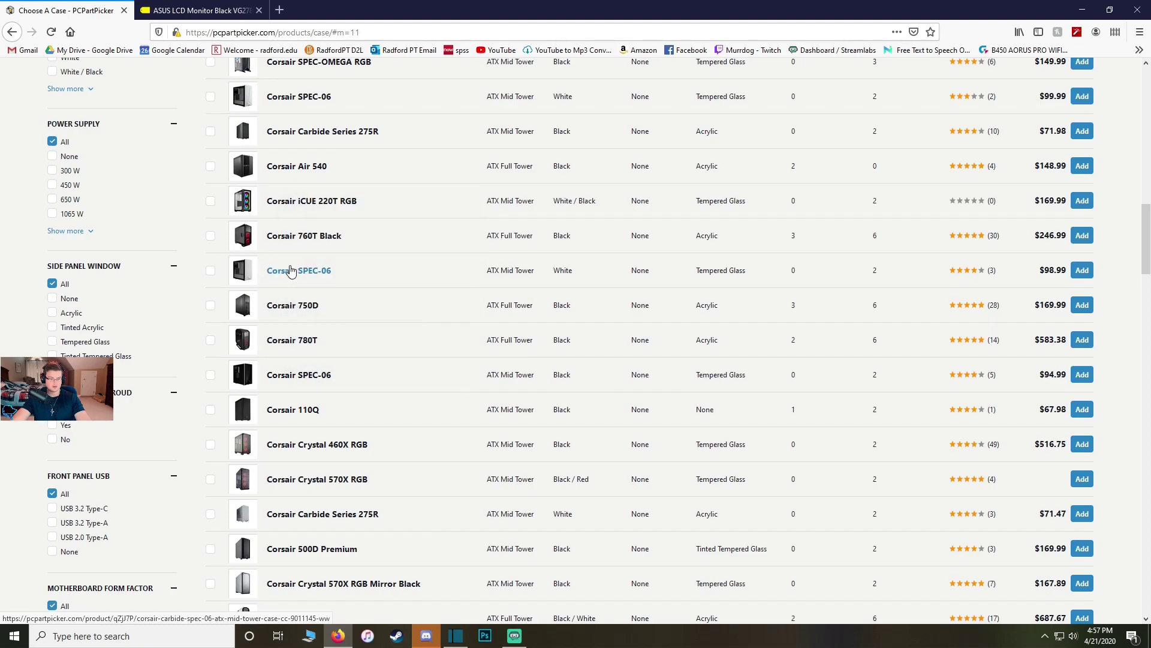
{"action": "scroll", "coordinate": [292, 271], "scroll_direction": "down", "scroll_amount": 6}
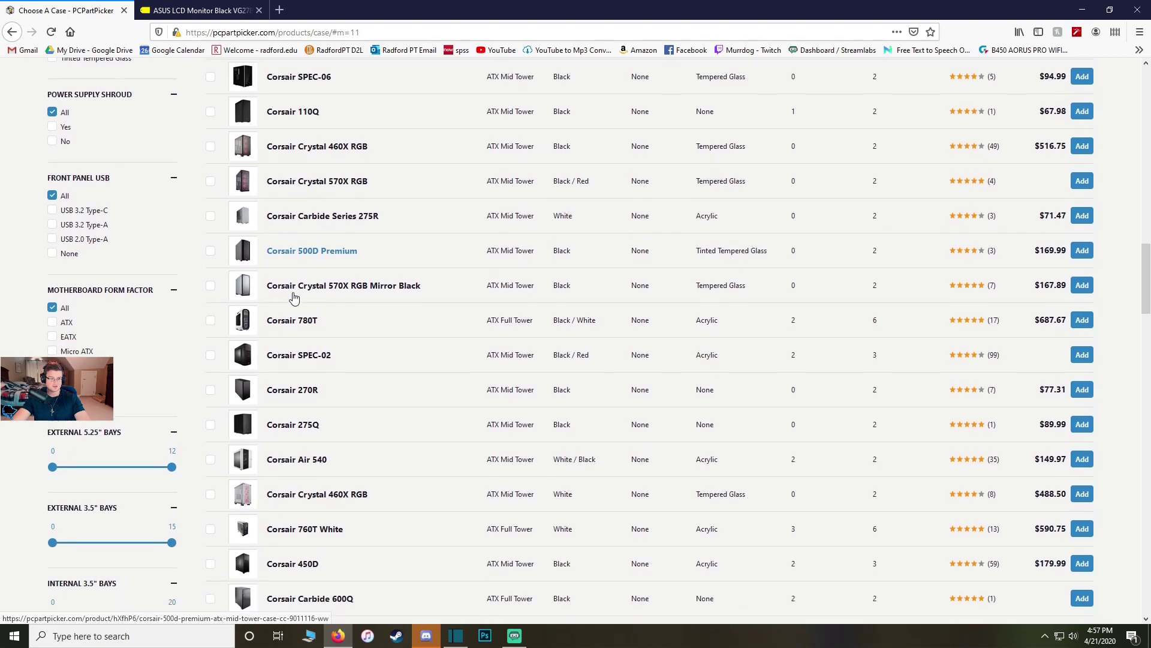
{"action": "scroll", "coordinate": [294, 297], "scroll_direction": "down", "scroll_amount": 5}
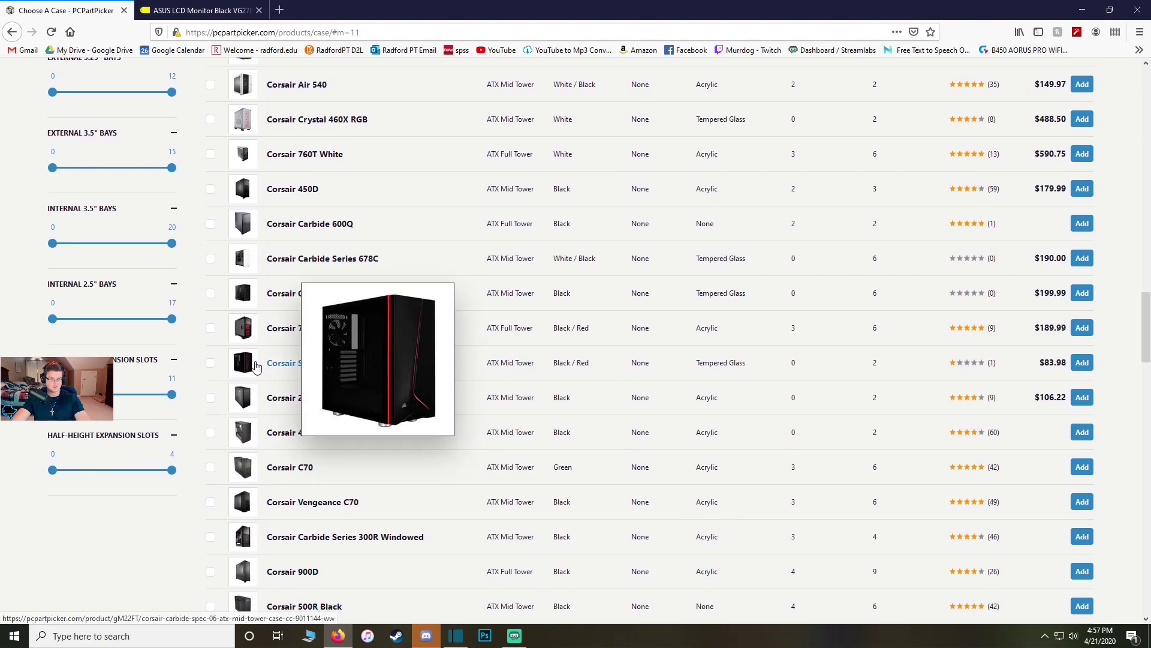
{"action": "scroll", "coordinate": [281, 366], "scroll_direction": "up", "scroll_amount": 10}
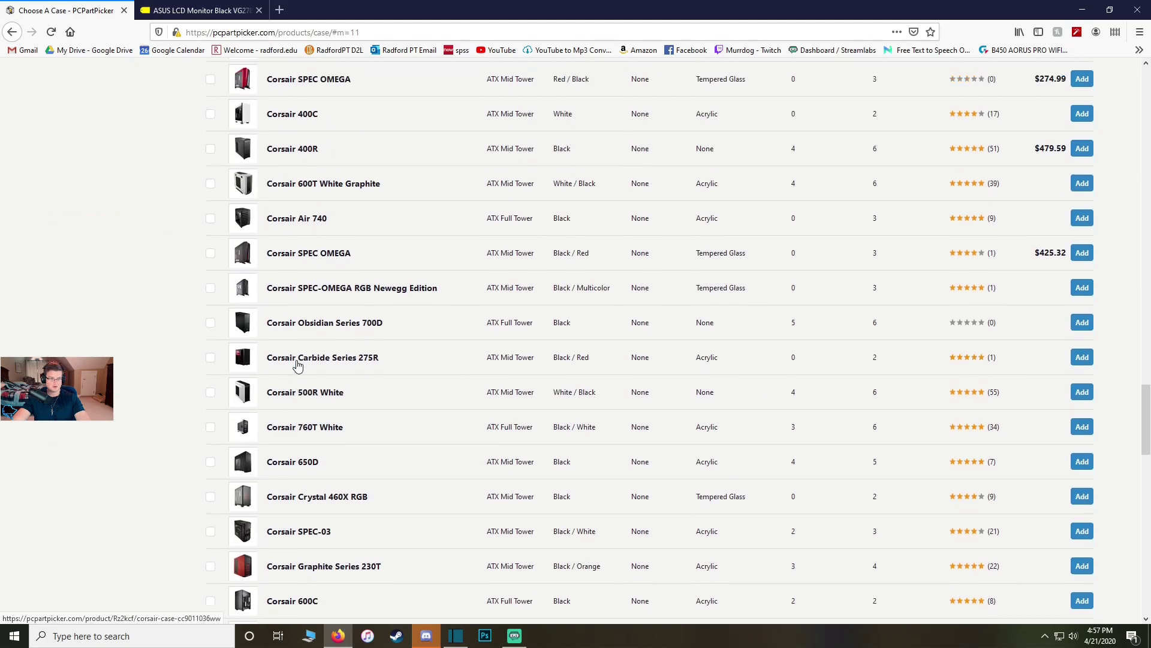
{"action": "scroll", "coordinate": [298, 363], "scroll_direction": "up", "scroll_amount": 15}
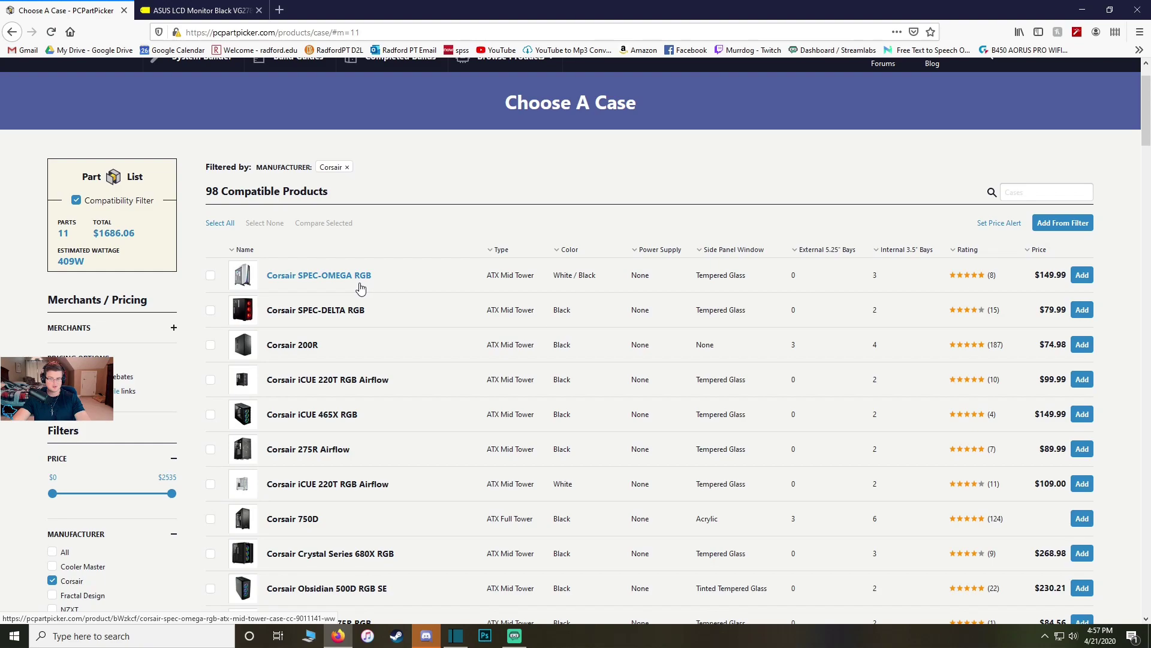
Step: Clear the Corsair manufacturer filter, look over the unfiltered cases and return to the parts list
{"action": "left_click", "coordinate": [346, 167]}
{"action": "scroll", "coordinate": [368, 197], "scroll_direction": "down", "scroll_amount": 5}
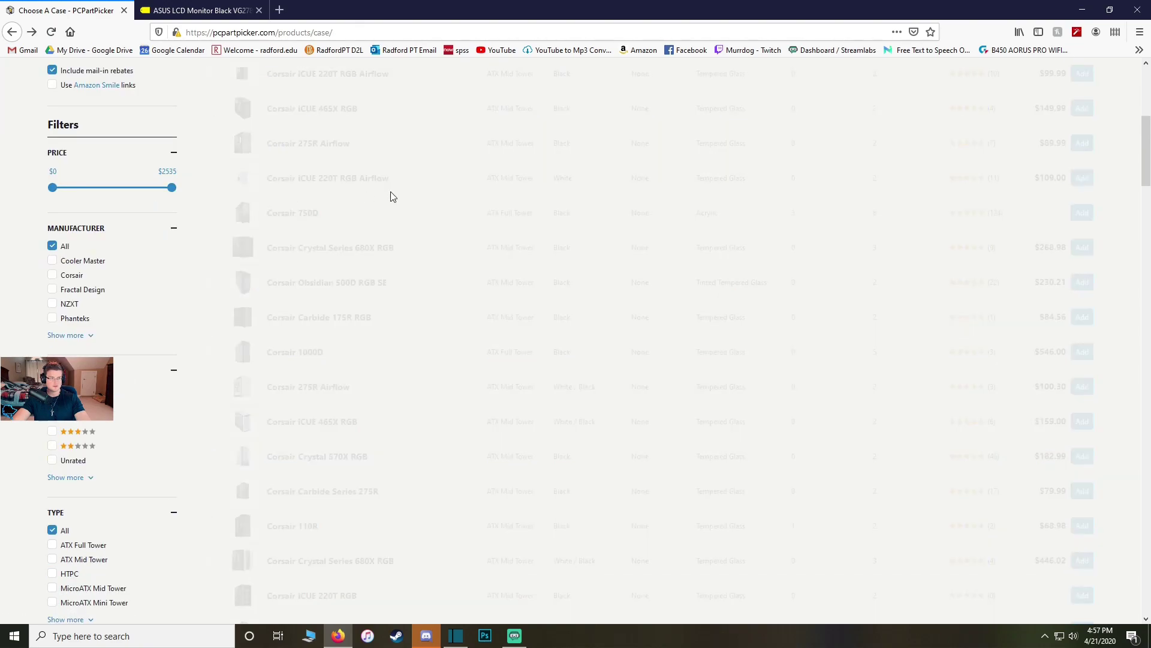
{"action": "scroll", "coordinate": [425, 310], "scroll_direction": "up", "scroll_amount": 1}
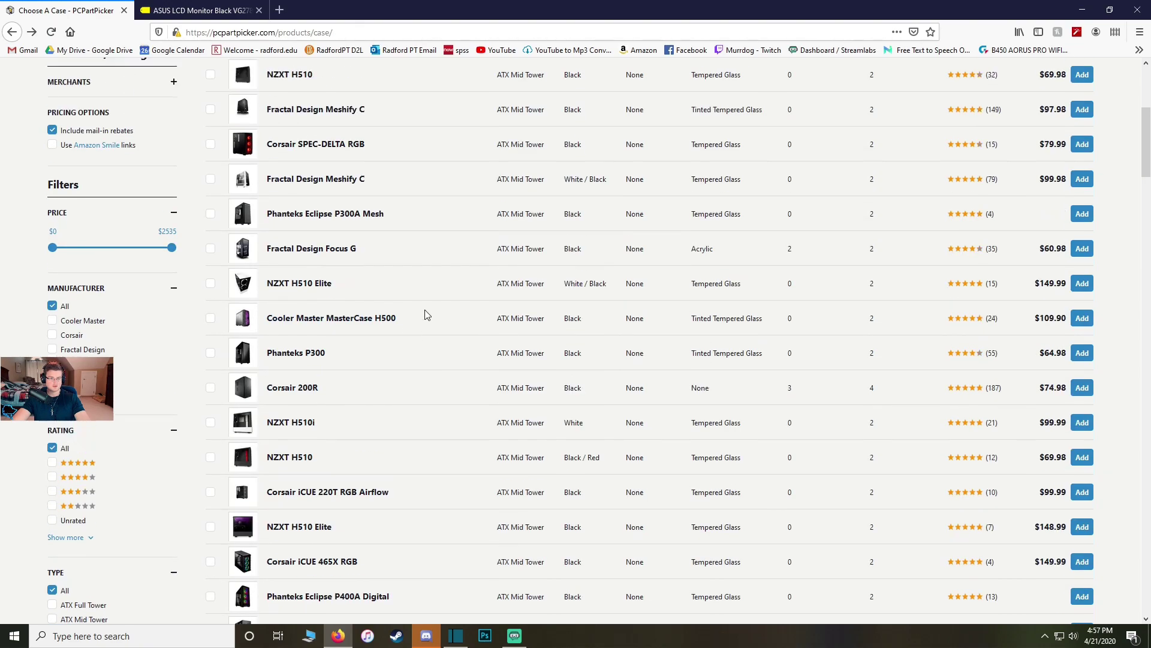
{"action": "scroll", "coordinate": [425, 310], "scroll_direction": "up", "scroll_amount": 5}
{"action": "left_click", "coordinate": [201, 117]}
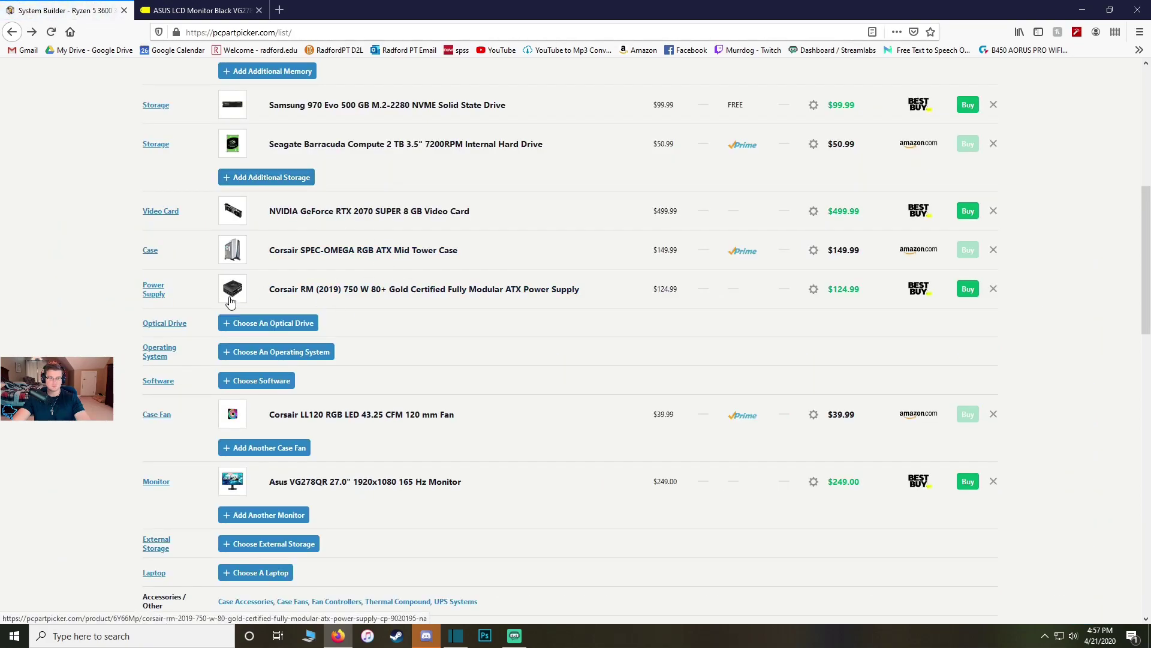
Step: Replace the Corsair RM 750 W power supply with the 600 W EVGA BQ semi-modular unit and check its entry in the list
{"action": "left_click", "coordinate": [148, 293]}
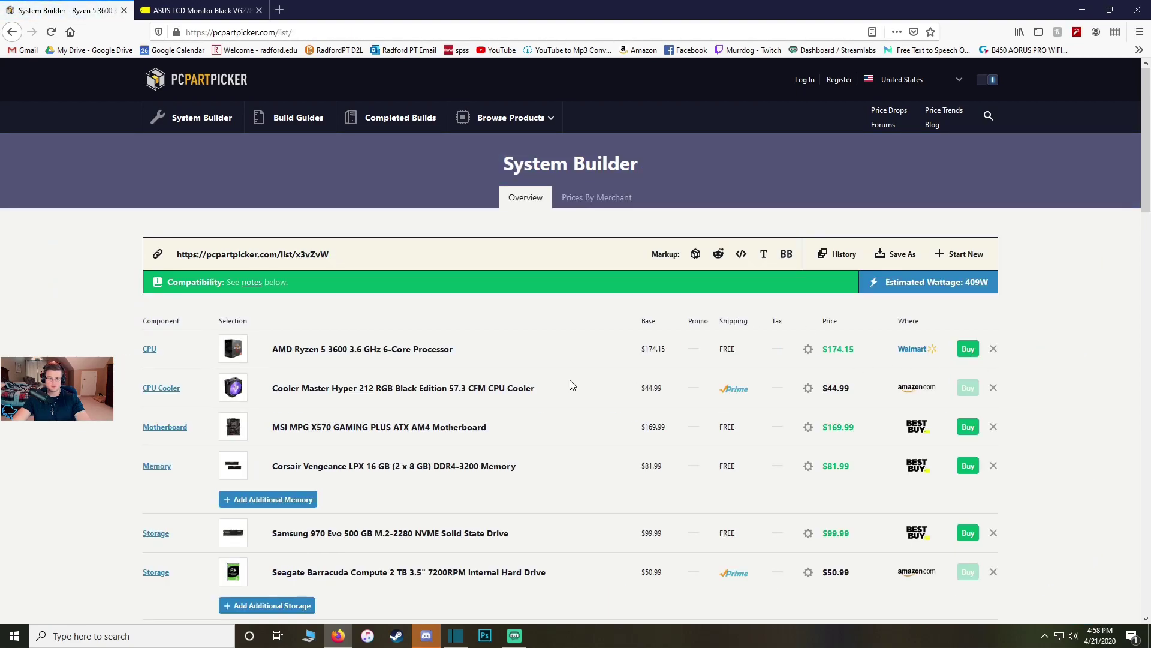
{"action": "scroll", "coordinate": [573, 386], "scroll_direction": "down", "scroll_amount": 4}
{"action": "scroll", "coordinate": [415, 409], "scroll_direction": "down", "scroll_amount": 5}
{"action": "scroll", "coordinate": [415, 409], "scroll_direction": "up", "scroll_amount": 3}
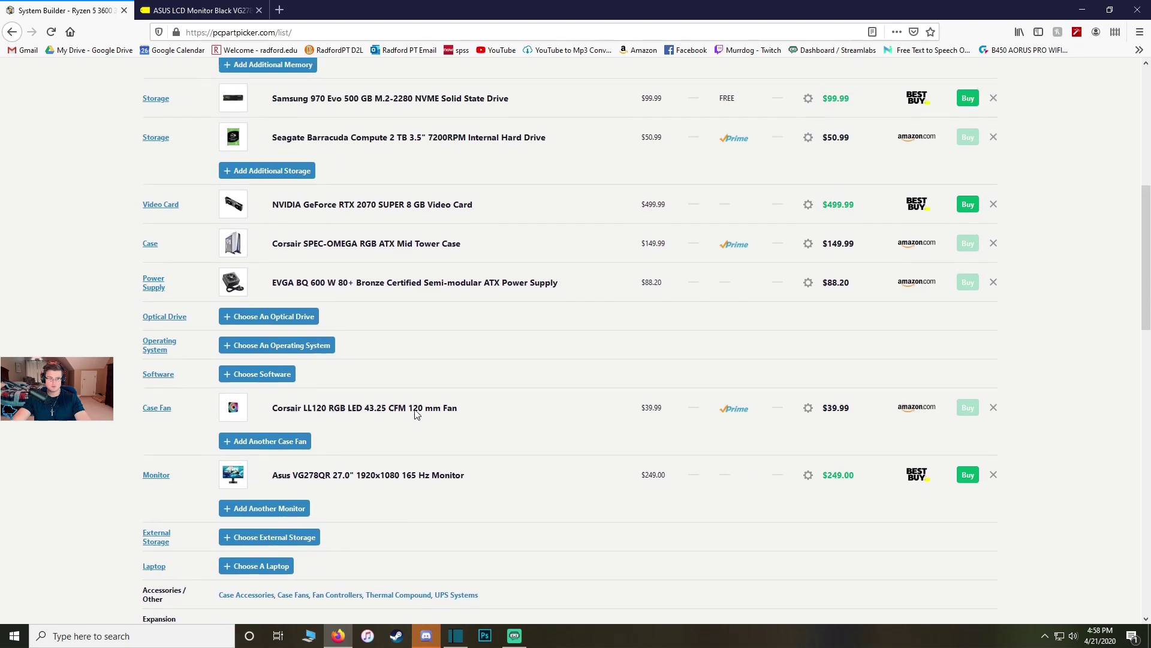
{"action": "scroll", "coordinate": [540, 311], "scroll_direction": "up", "scroll_amount": 1}
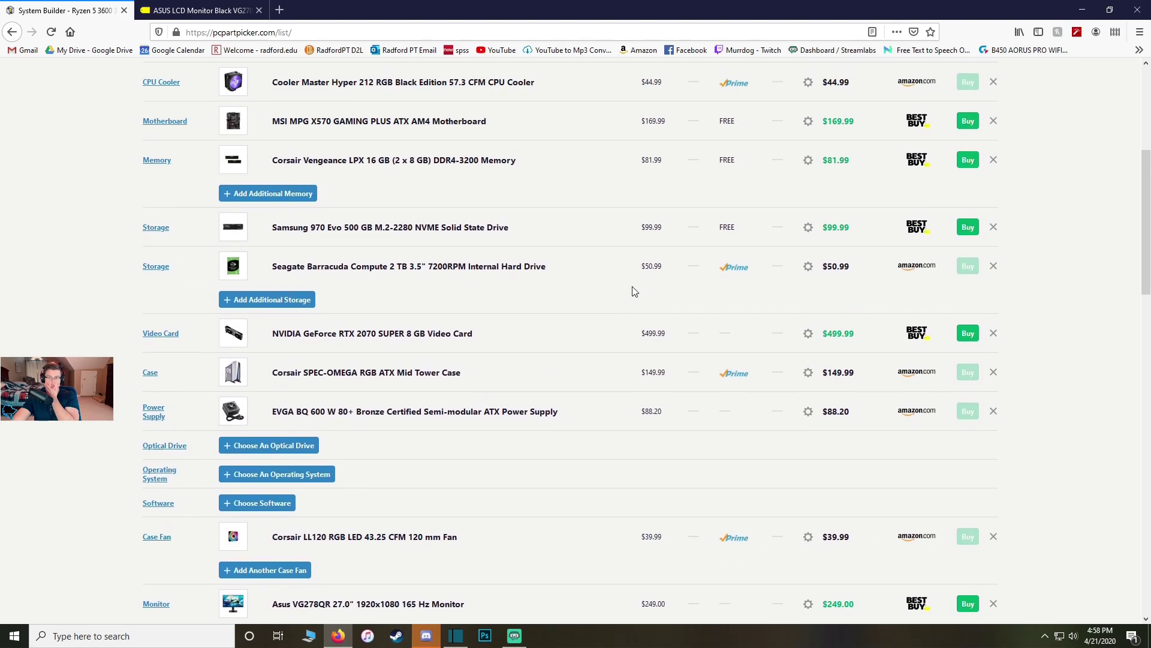
{"action": "scroll", "coordinate": [317, 356], "scroll_direction": "down", "scroll_amount": 1}
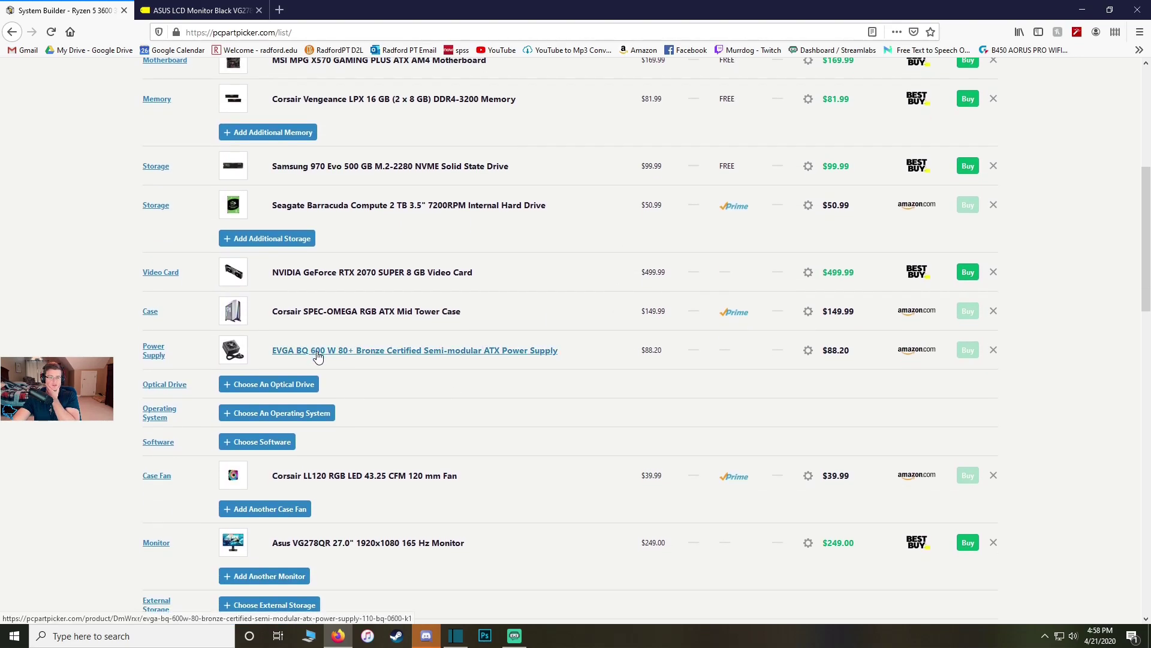
Step: Check the compatibility notes and total of the parts list with the EVGA power supply
{"action": "scroll", "coordinate": [262, 233], "scroll_direction": "up", "scroll_amount": 5}
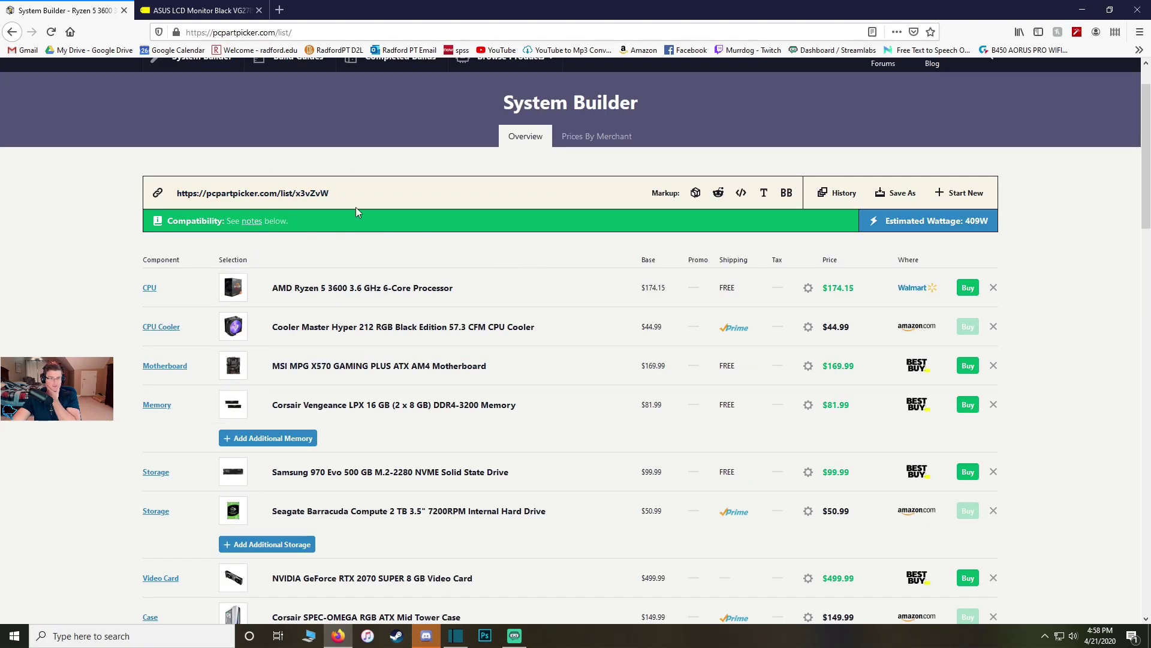
{"action": "scroll", "coordinate": [370, 207], "scroll_direction": "down", "scroll_amount": 15}
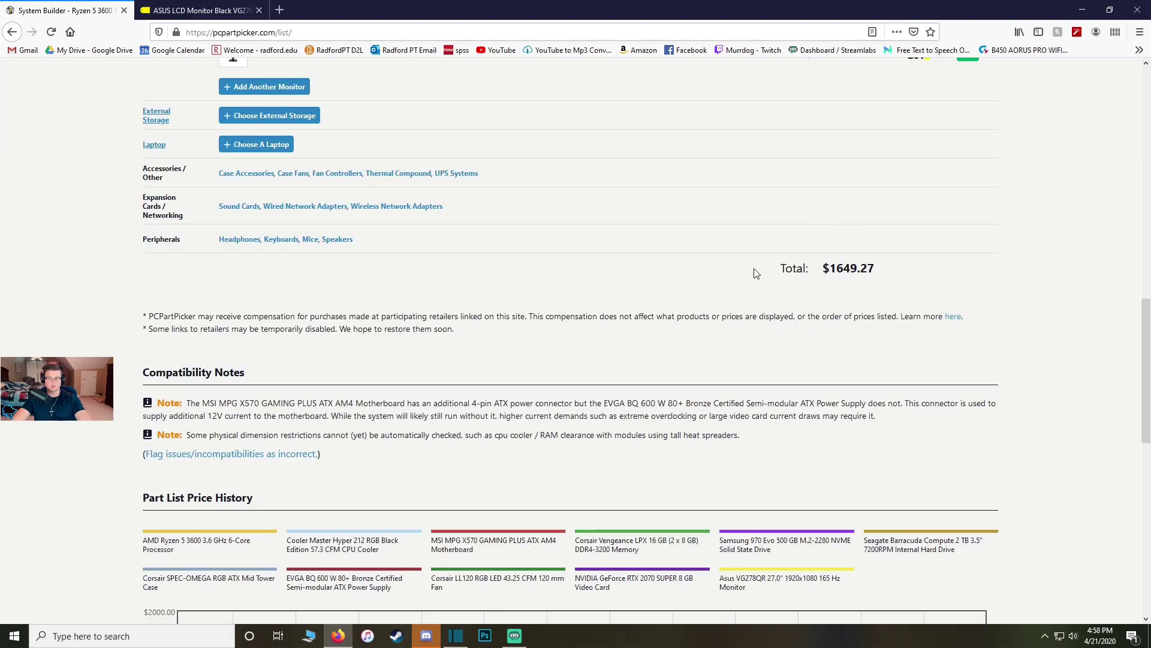
{"action": "scroll", "coordinate": [358, 292], "scroll_direction": "up", "scroll_amount": 3}
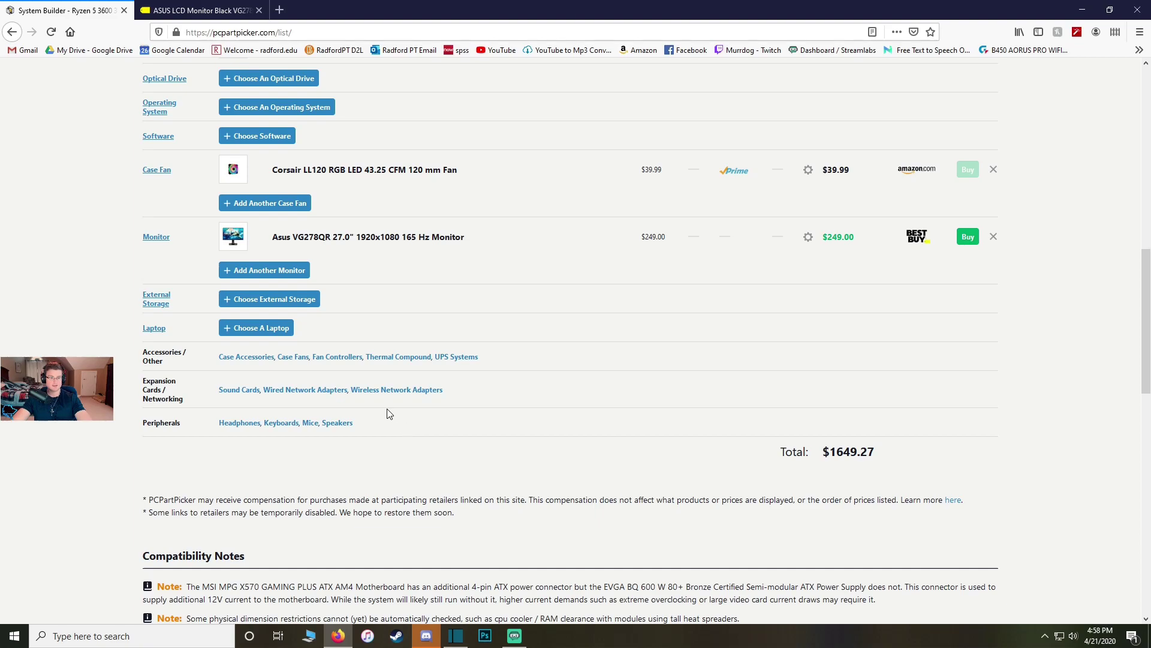
{"action": "scroll", "coordinate": [388, 414], "scroll_direction": "up", "scroll_amount": 7}
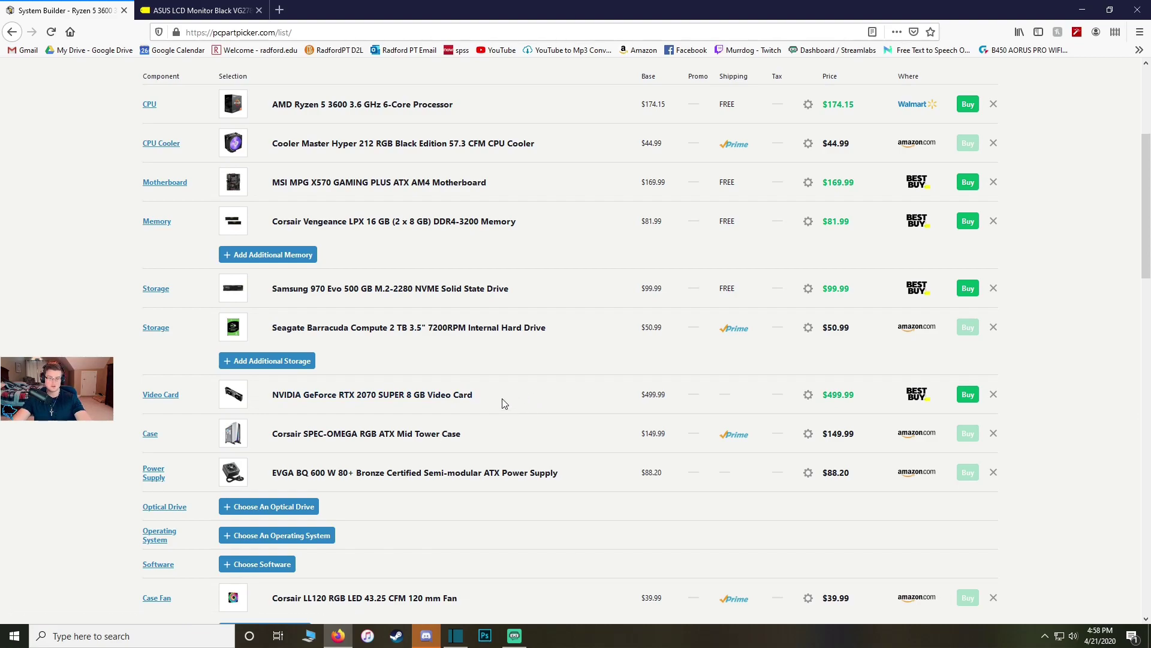
Step: Examine the NVIDIA GeForce RTX 2070 SUPER's specifications, price history and reviews, and list video cards with the GeForce RTX 2070 chipset
{"action": "left_click", "coordinate": [431, 397]}
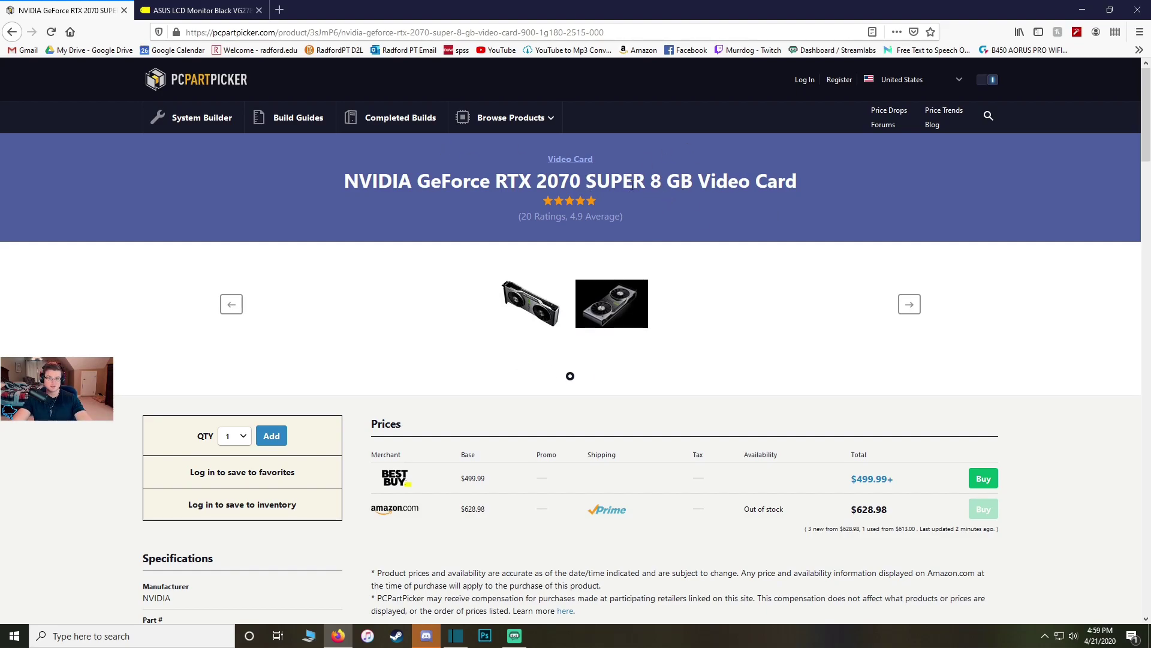
{"action": "scroll", "coordinate": [414, 234], "scroll_direction": "down", "scroll_amount": 12}
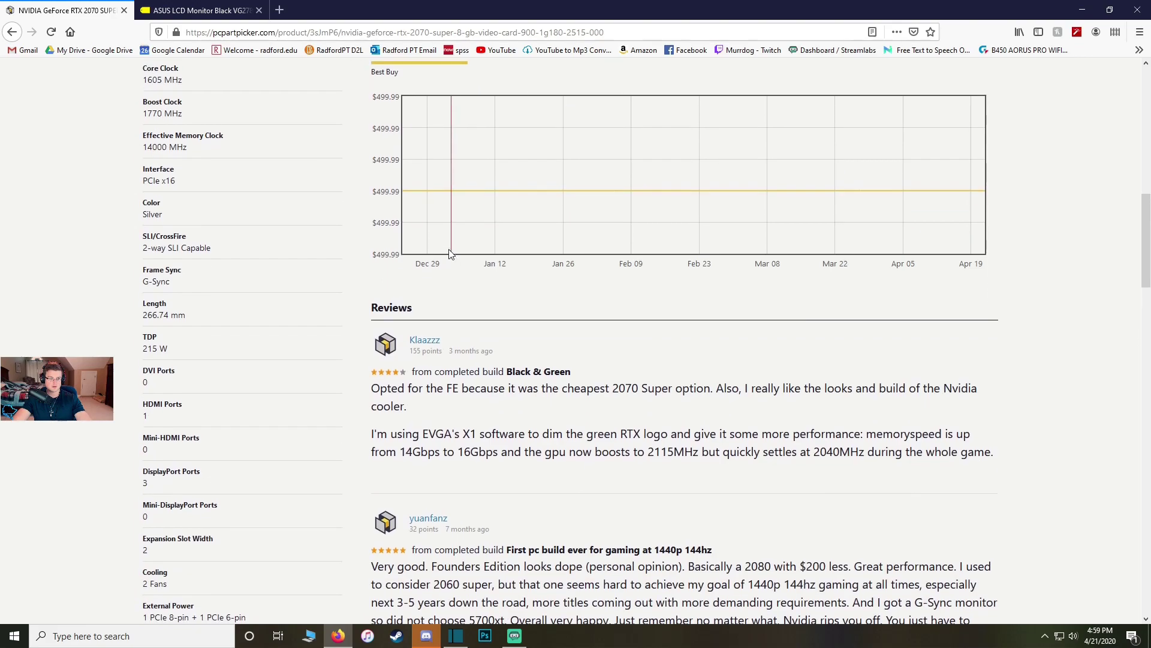
{"action": "scroll", "coordinate": [444, 261], "scroll_direction": "up", "scroll_amount": 11}
{"action": "key", "text": "alt+Left"}
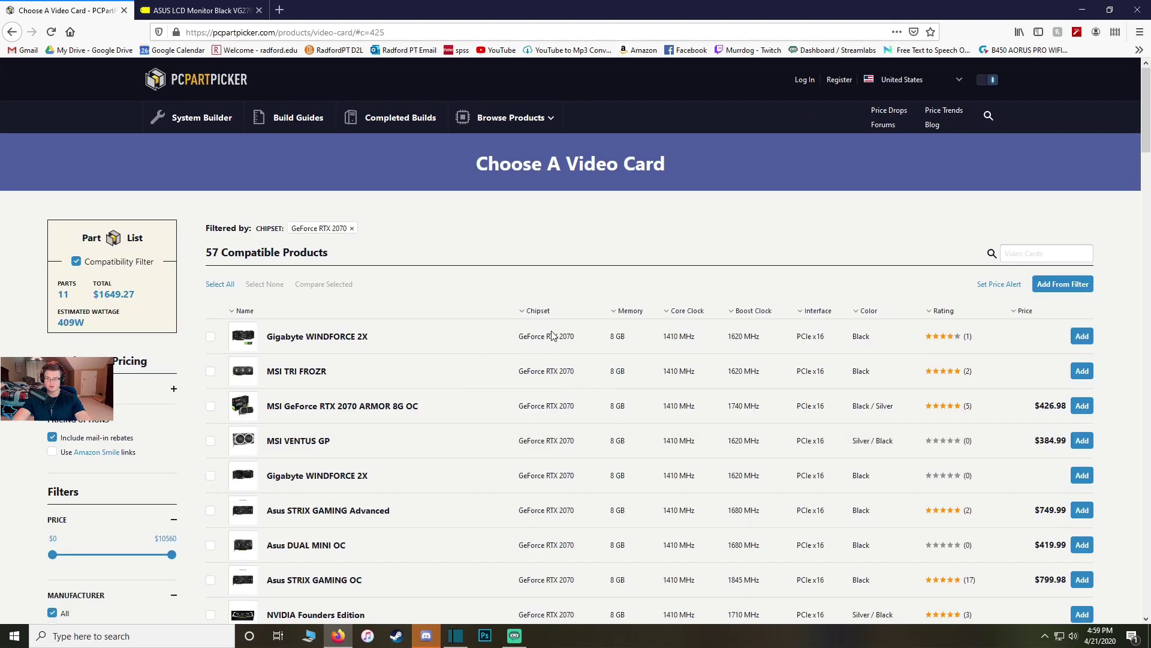
Step: Check the MSI GeForce RTX 2070 8 GB VENTUS GP's product page and add it to the parts list as the video card
{"action": "scroll", "coordinate": [552, 336], "scroll_direction": "down", "scroll_amount": 3}
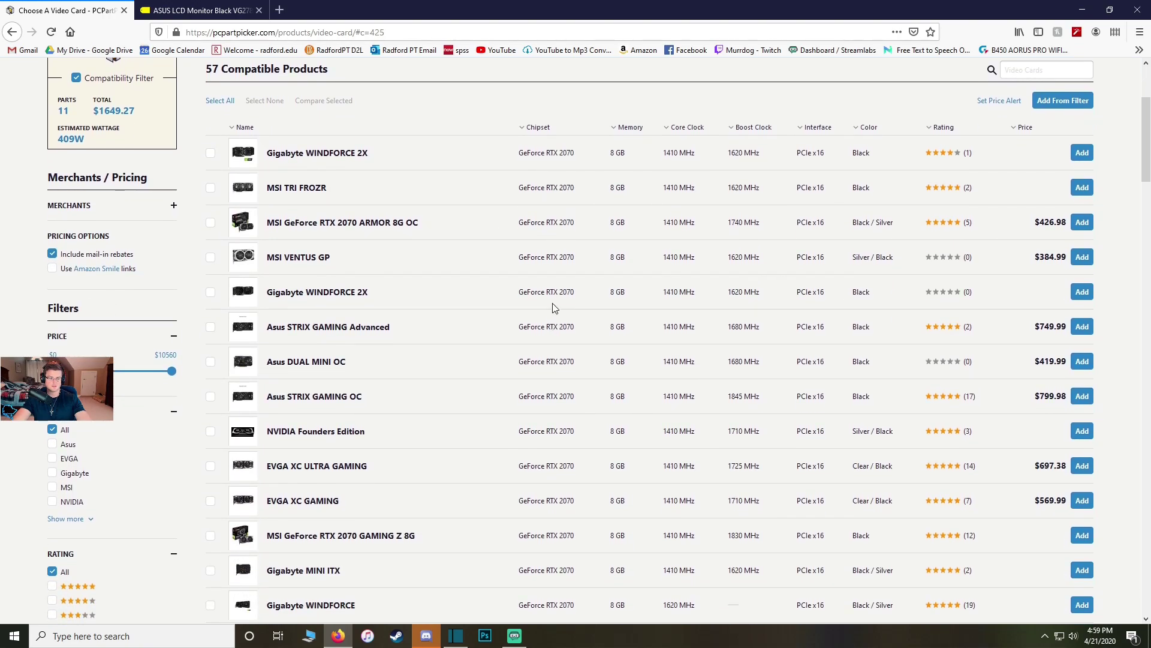
{"action": "scroll", "coordinate": [548, 302], "scroll_direction": "up", "scroll_amount": 1}
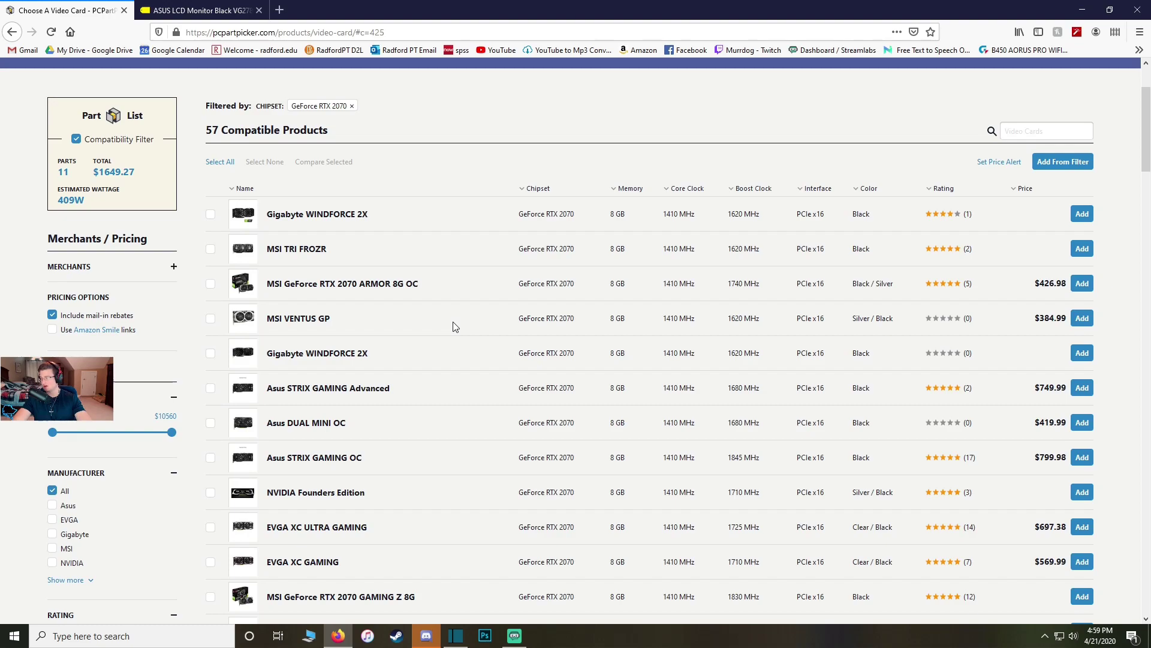
{"action": "left_click", "coordinate": [311, 323]}
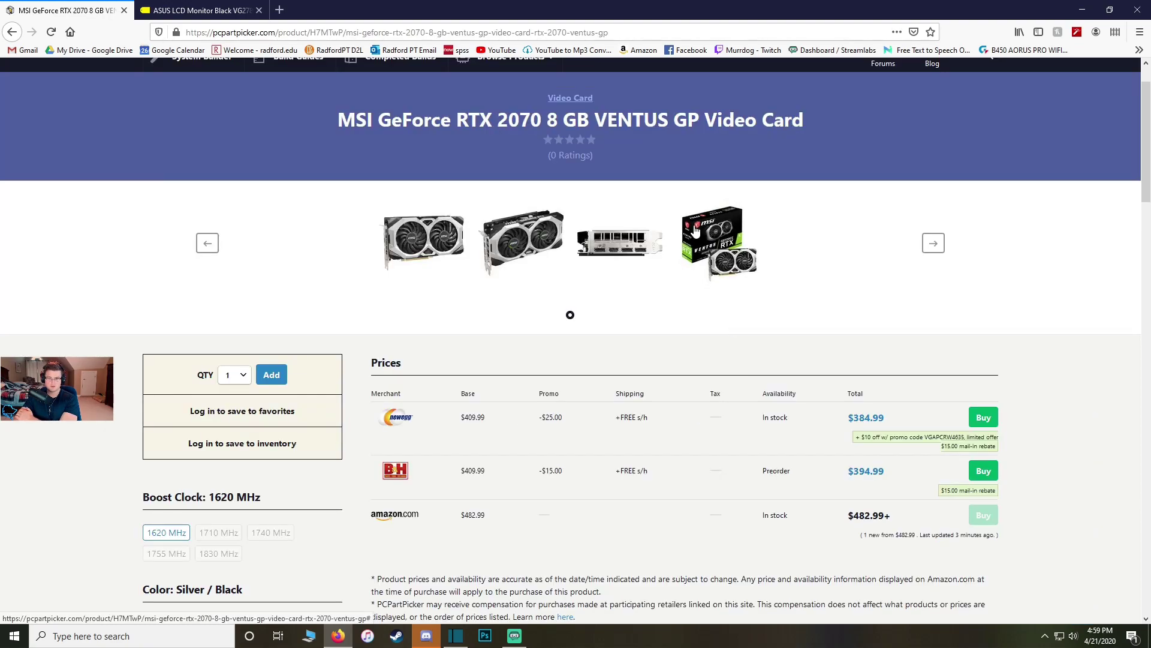
{"action": "key", "text": "alt+Left"}
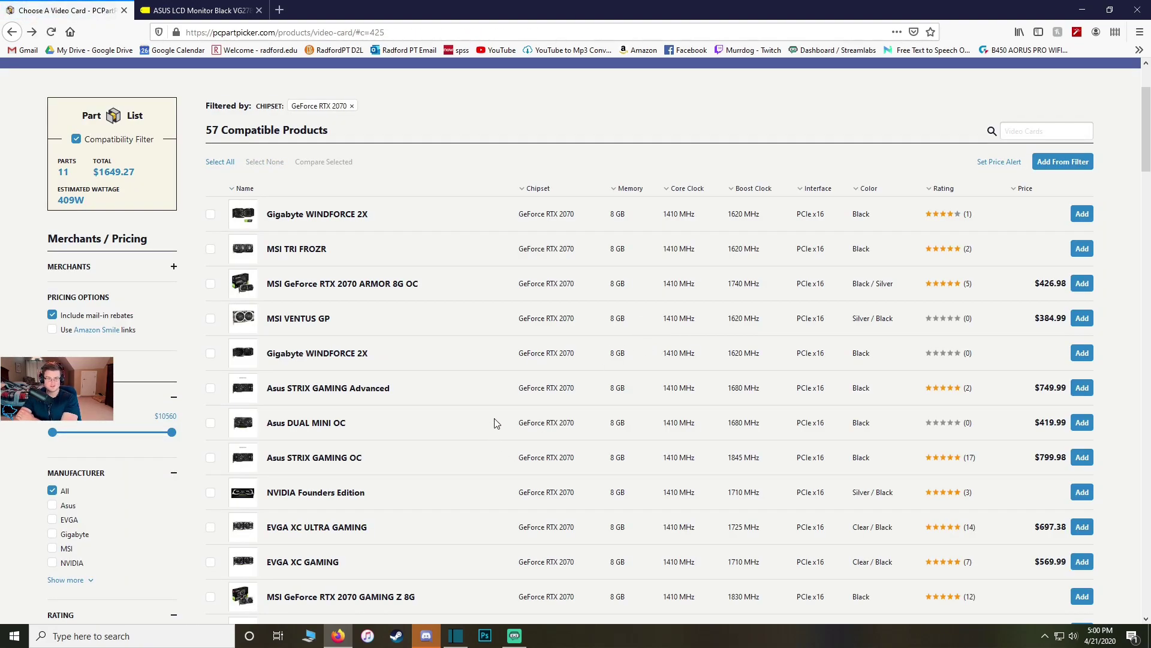
{"action": "left_click", "coordinate": [1071, 318]}
{"action": "scroll", "coordinate": [617, 425], "scroll_direction": "down", "scroll_amount": 3}
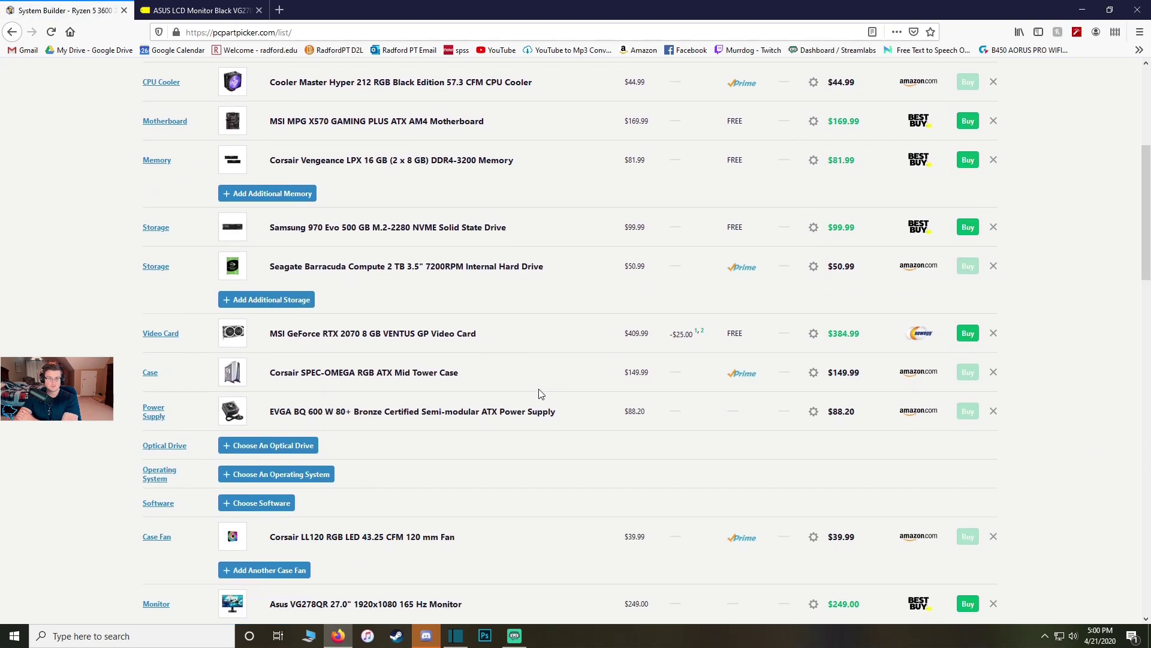
Step: Review the selected components, promo discounts and total of the parts list with the MSI RTX 2070 VENTUS GP
{"action": "scroll", "coordinate": [451, 360], "scroll_direction": "down", "scroll_amount": 4}
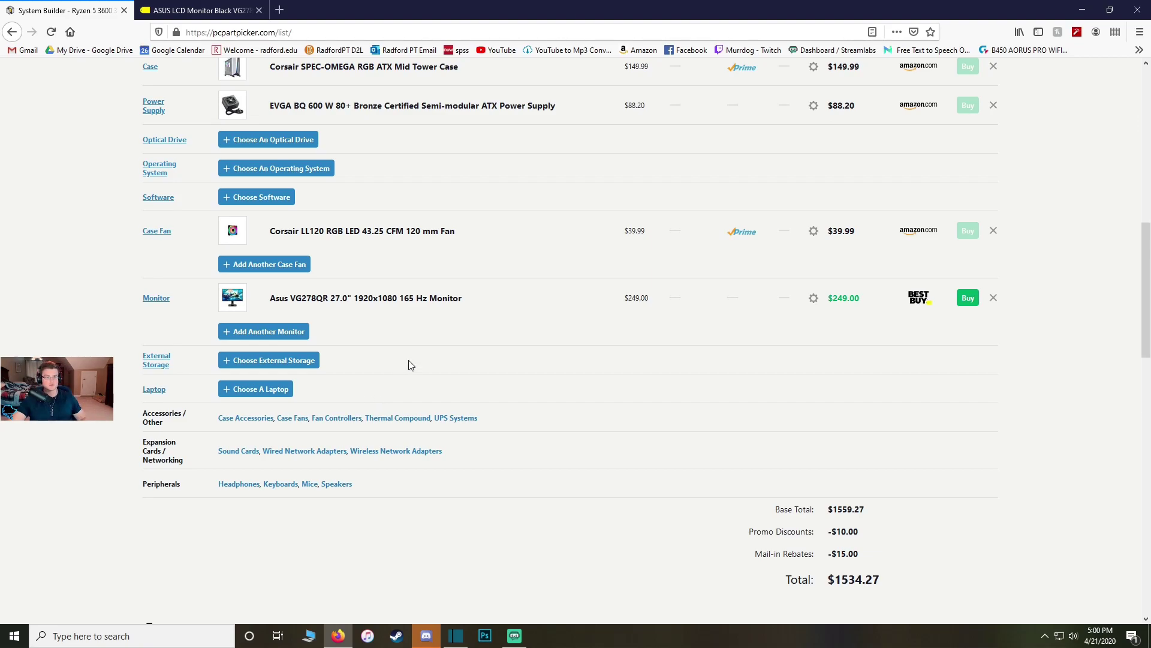
{"action": "scroll", "coordinate": [410, 364], "scroll_direction": "up", "scroll_amount": 6}
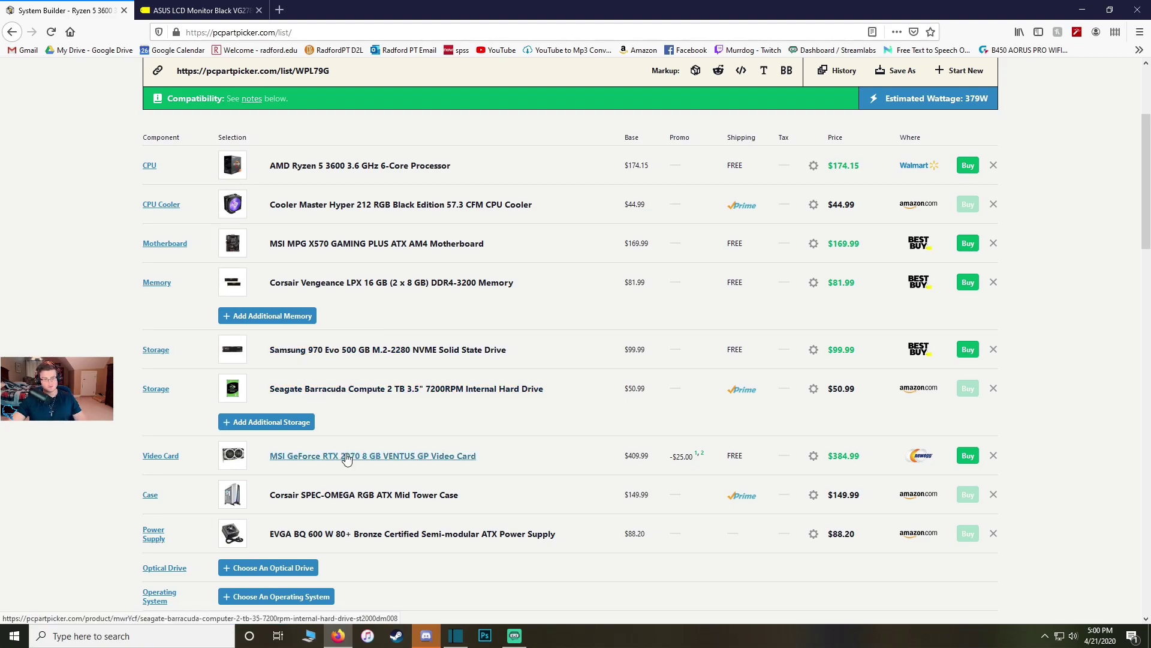
{"action": "scroll", "coordinate": [363, 480], "scroll_direction": "down", "scroll_amount": 4}
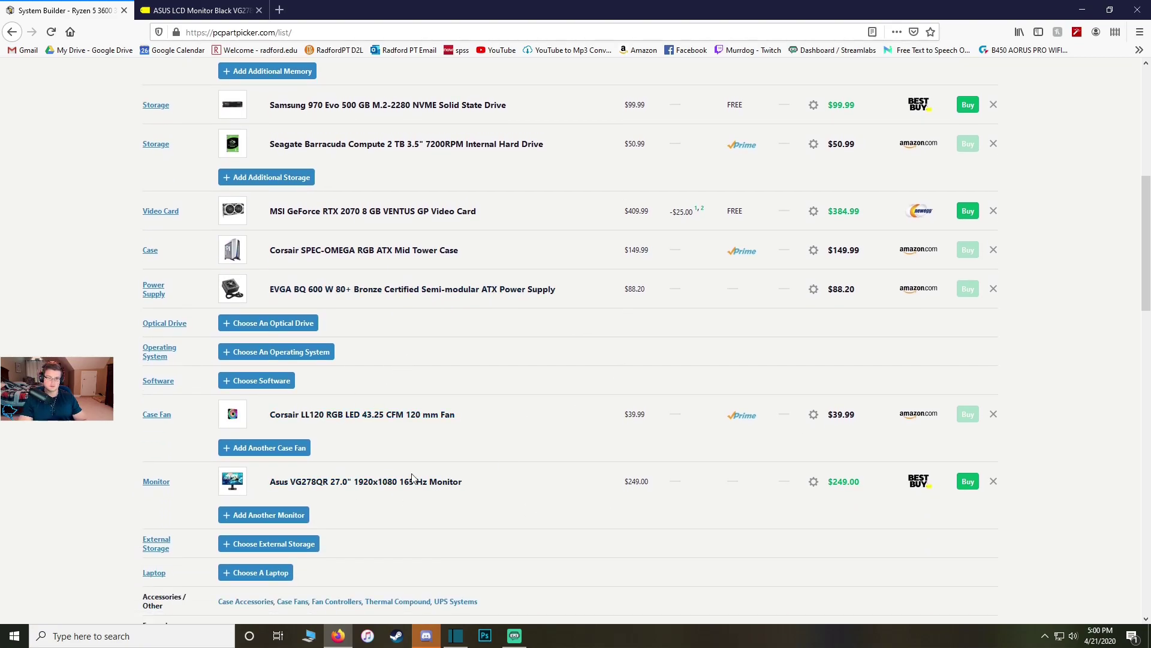
{"action": "scroll", "coordinate": [413, 478], "scroll_direction": "down", "scroll_amount": 3}
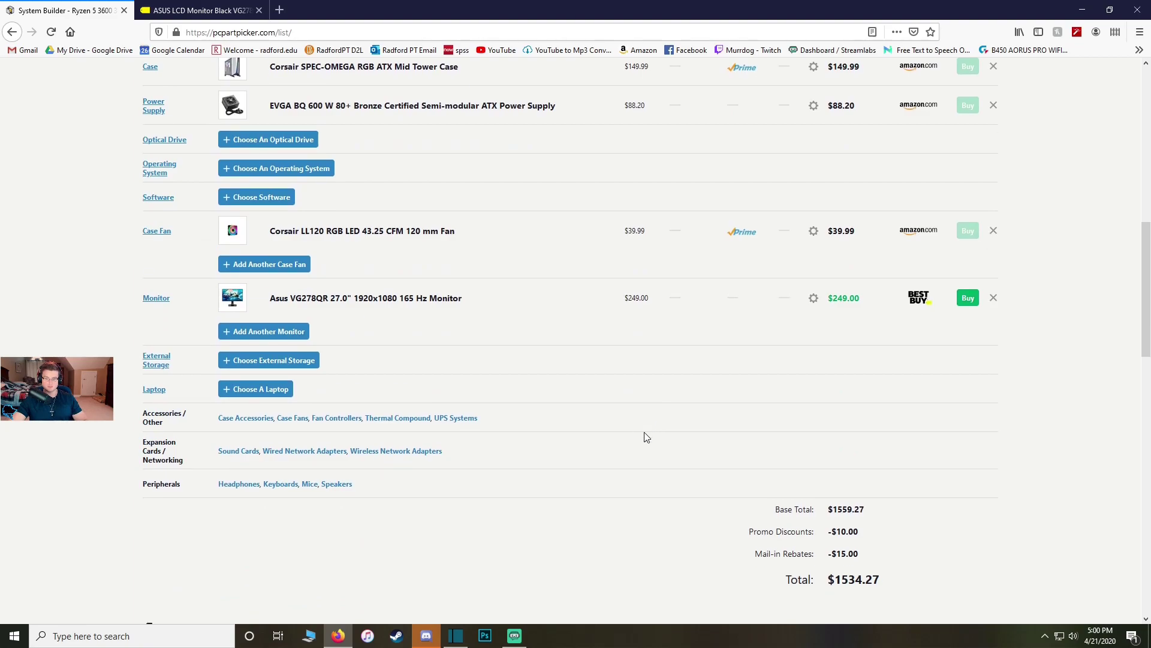
{"action": "scroll", "coordinate": [635, 430], "scroll_direction": "down", "scroll_amount": 1}
{"action": "scroll", "coordinate": [635, 429], "scroll_direction": "up", "scroll_amount": 3}
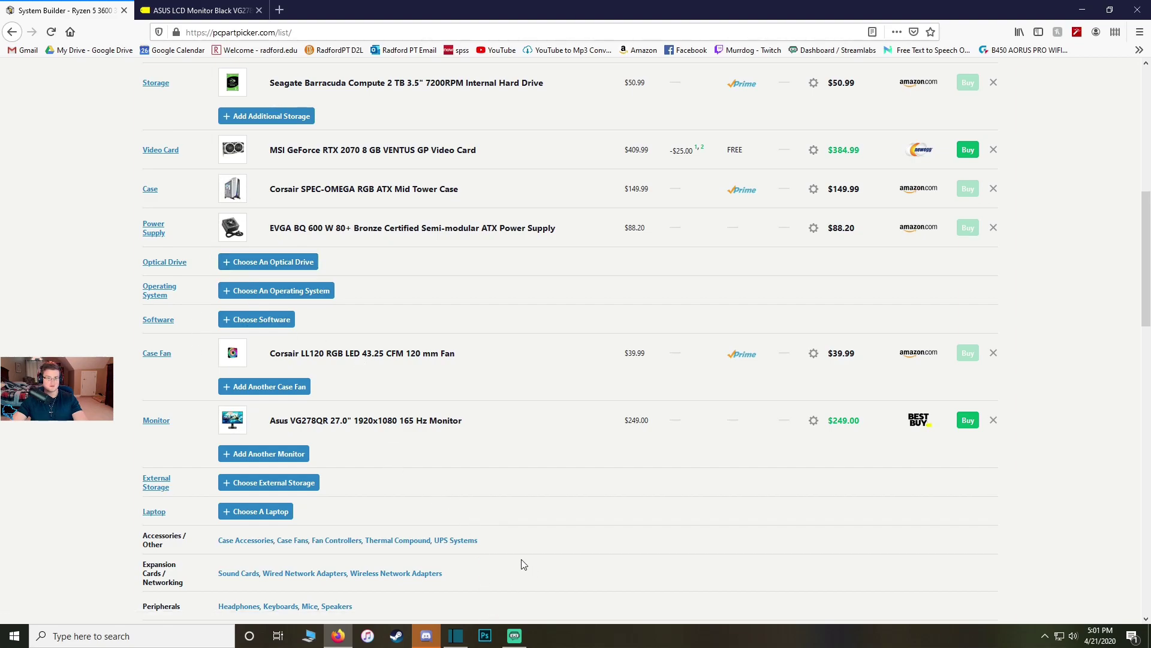
{"action": "scroll", "coordinate": [354, 365], "scroll_direction": "up", "scroll_amount": 5}
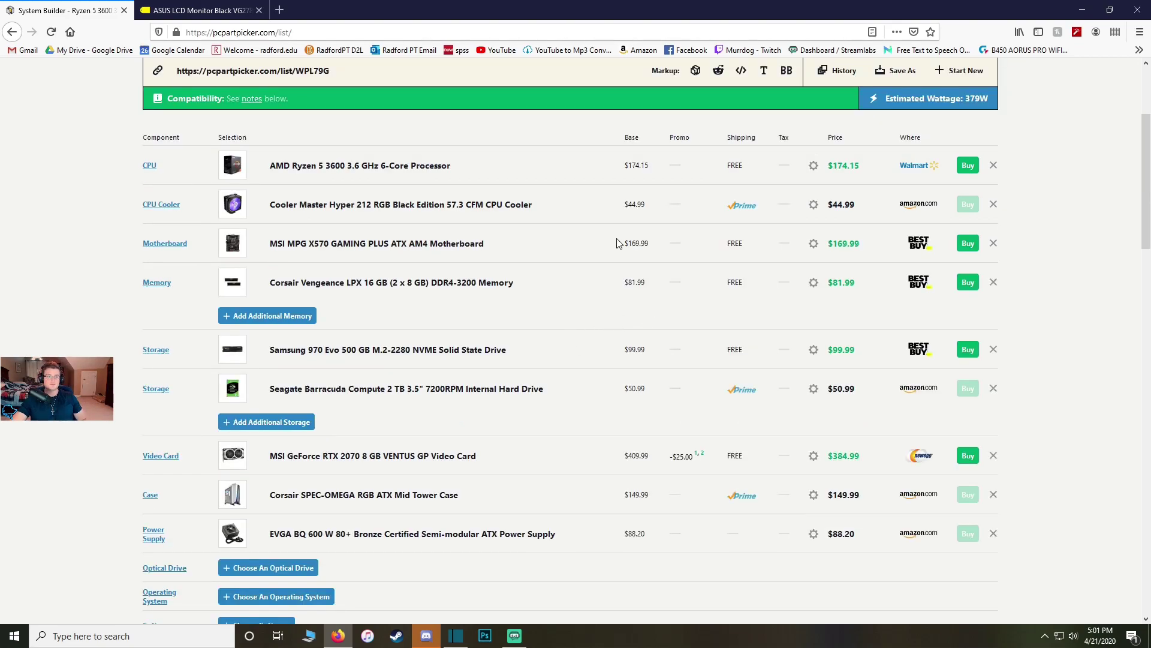
{"action": "scroll", "coordinate": [619, 246], "scroll_direction": "down", "scroll_amount": 6}
{"action": "scroll", "coordinate": [619, 259], "scroll_direction": "down", "scroll_amount": 4}
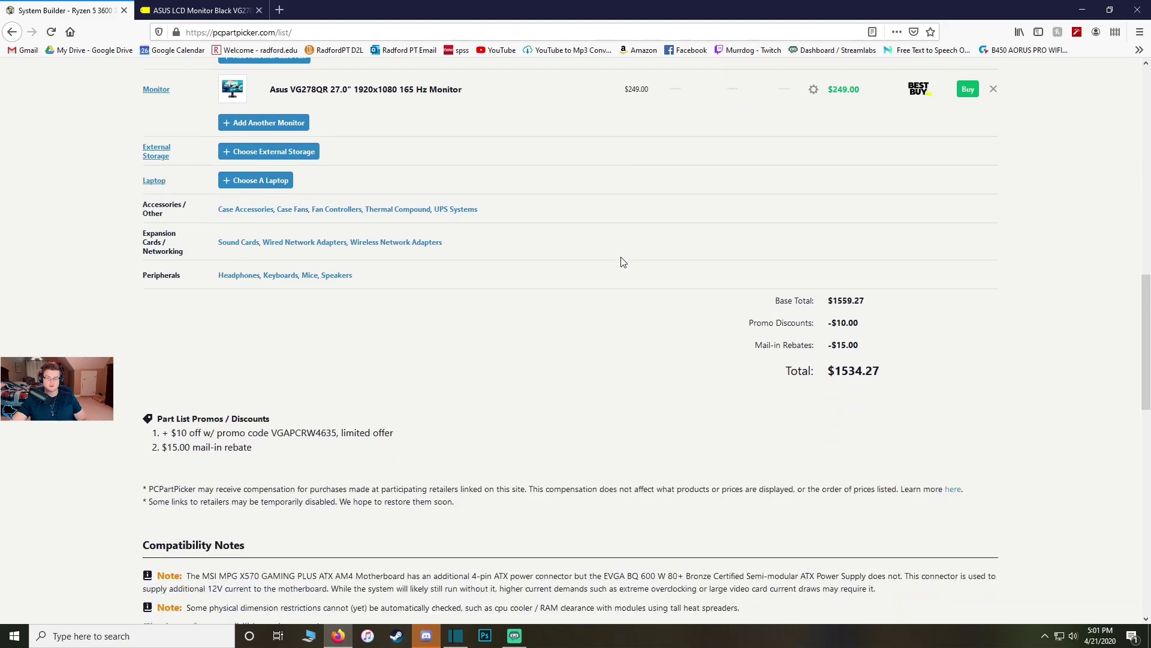
{"action": "scroll", "coordinate": [604, 339], "scroll_direction": "up", "scroll_amount": 8}
{"action": "scroll", "coordinate": [667, 393], "scroll_direction": "up", "scroll_amount": 3}
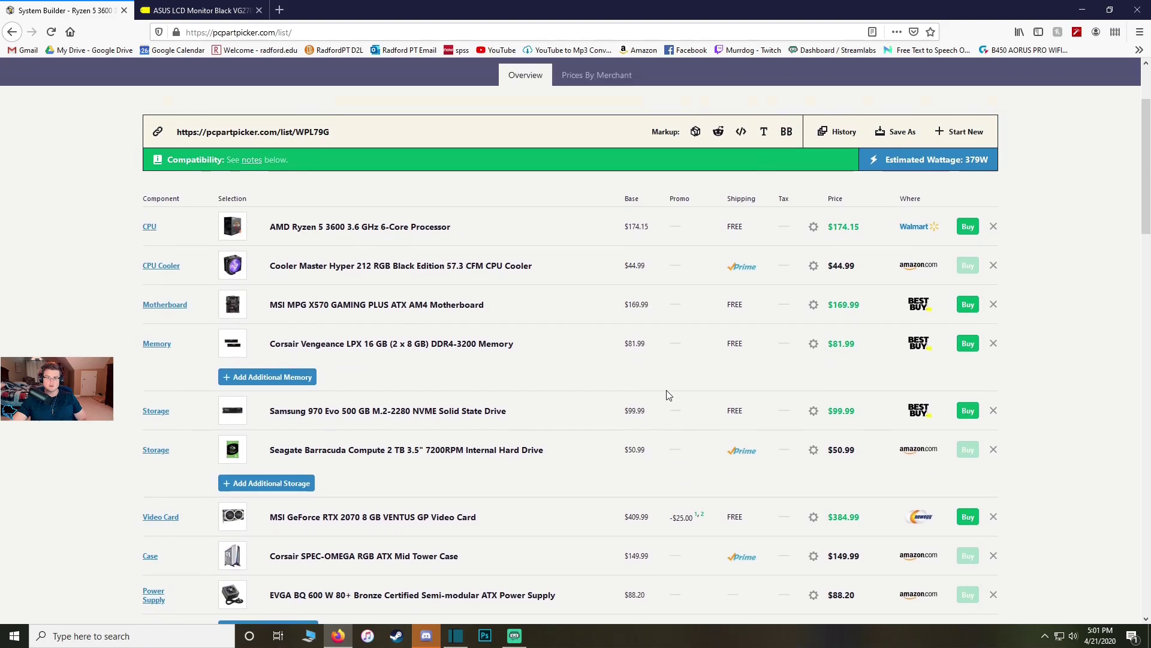
Step: Examine the operating system, case fan and accessory entries, and recheck the CPU cooler and overall cost of the build
{"action": "scroll", "coordinate": [653, 403], "scroll_direction": "down", "scroll_amount": 5}
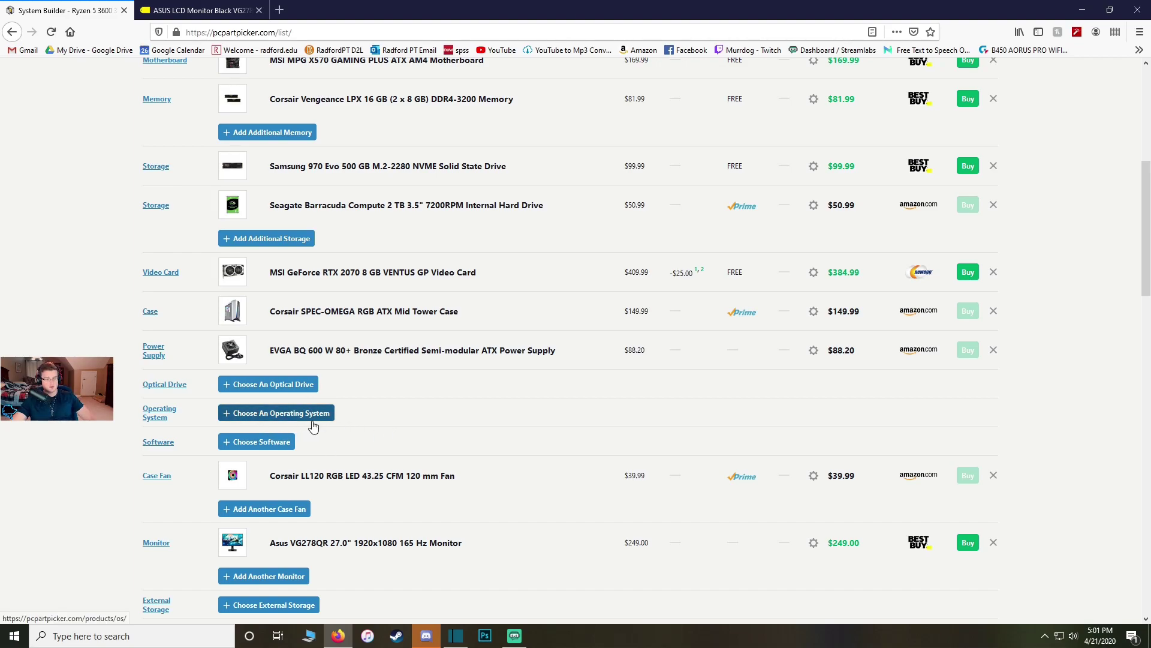
{"action": "scroll", "coordinate": [300, 443], "scroll_direction": "down", "scroll_amount": 1}
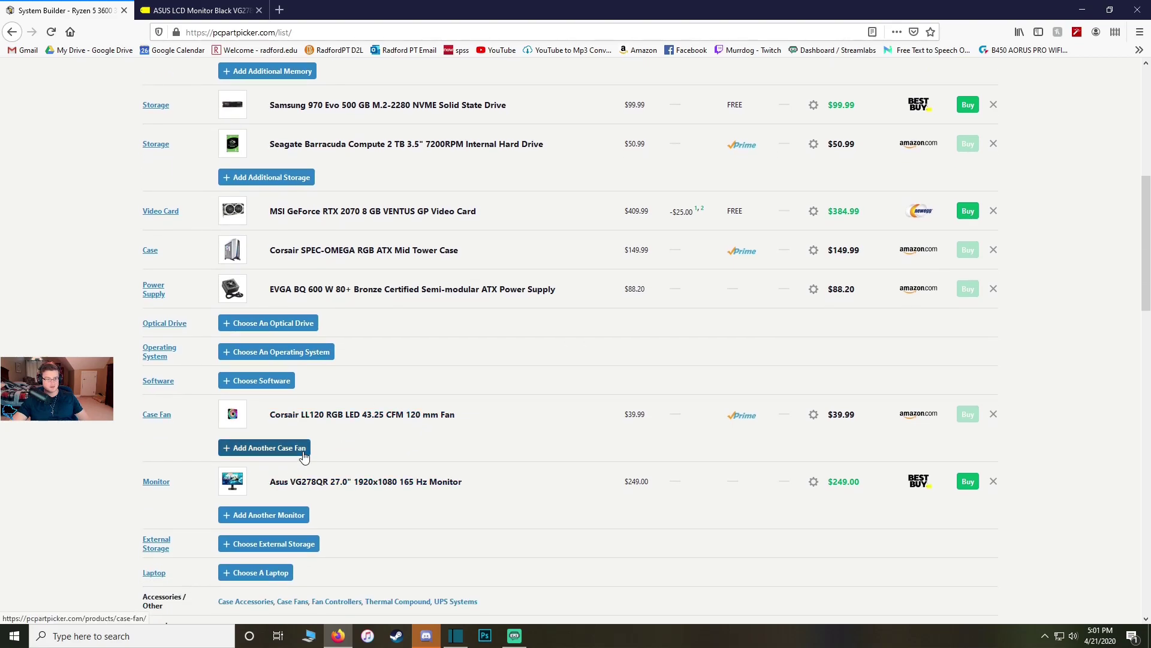
{"action": "scroll", "coordinate": [311, 456], "scroll_direction": "down", "scroll_amount": 2}
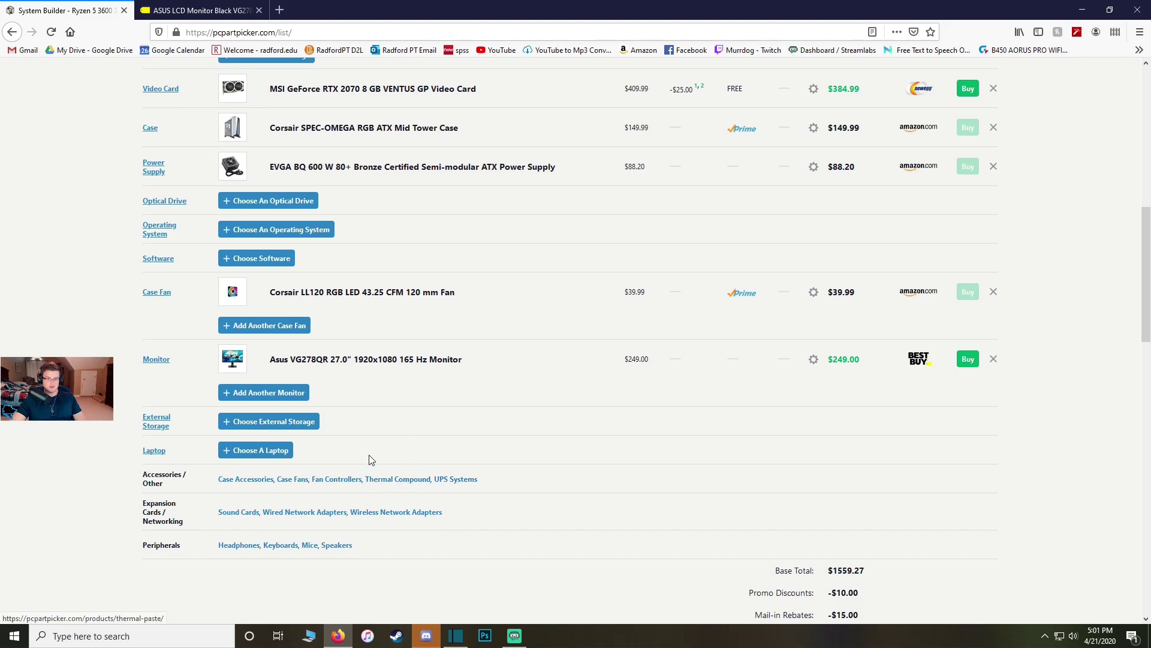
{"action": "scroll", "coordinate": [369, 470], "scroll_direction": "up", "scroll_amount": 4}
{"action": "scroll", "coordinate": [364, 474], "scroll_direction": "up", "scroll_amount": 3}
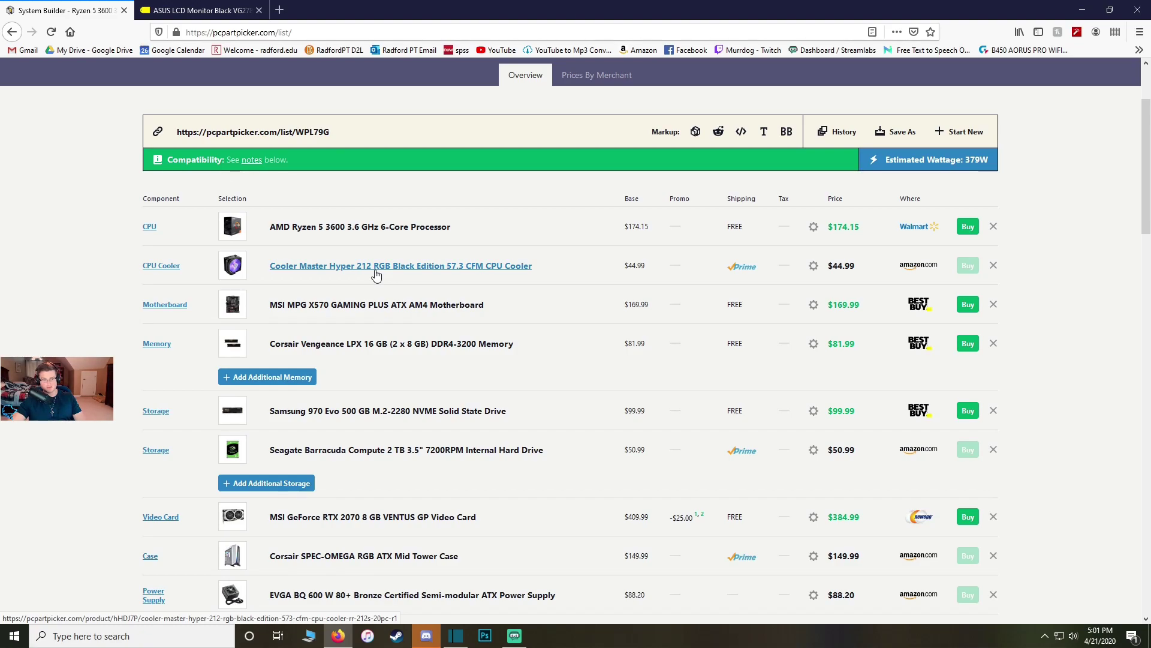
{"action": "scroll", "coordinate": [390, 273], "scroll_direction": "down", "scroll_amount": 12}
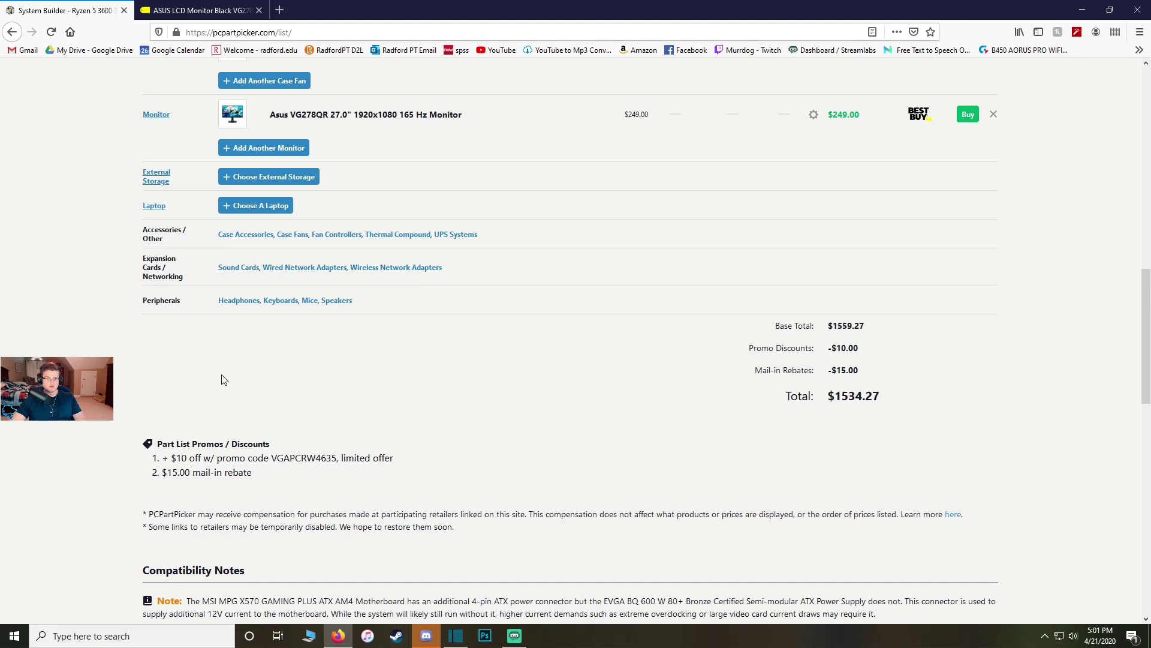
{"action": "scroll", "coordinate": [195, 393], "scroll_direction": "up", "scroll_amount": 1}
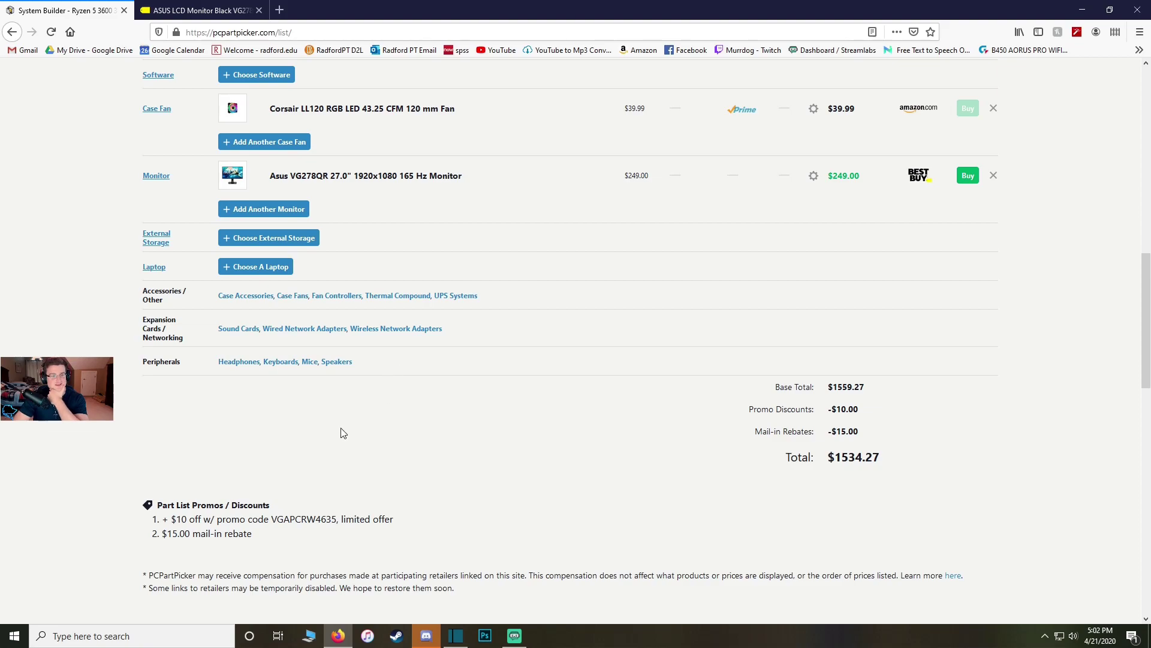
{"action": "scroll", "coordinate": [346, 434], "scroll_direction": "up", "scroll_amount": 10}
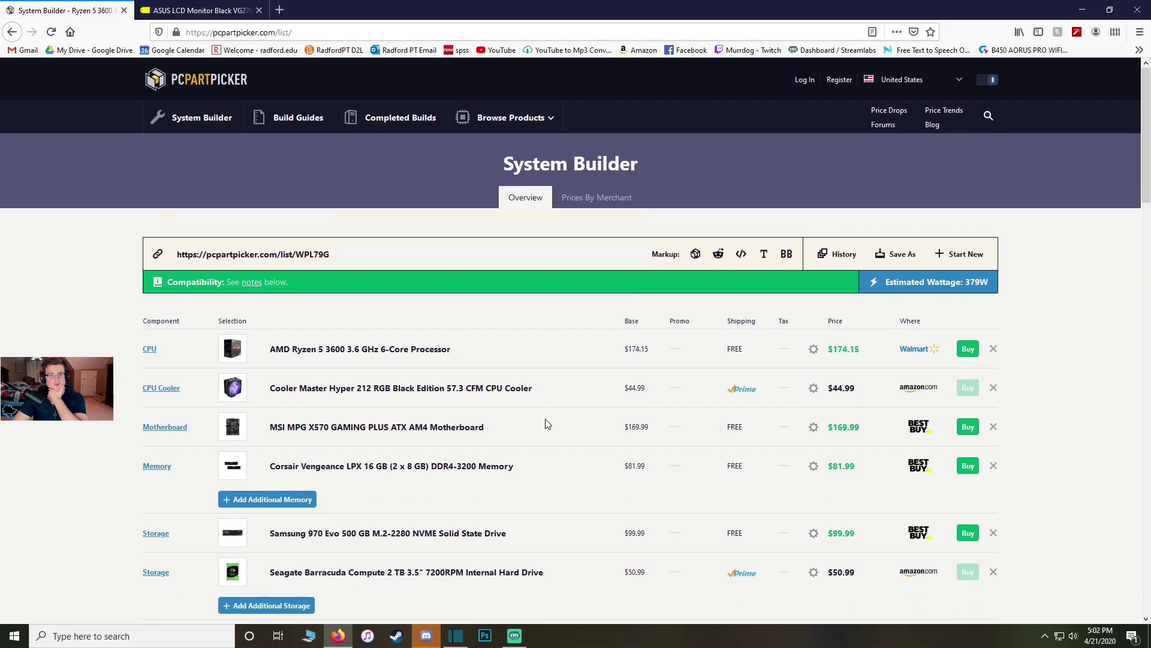